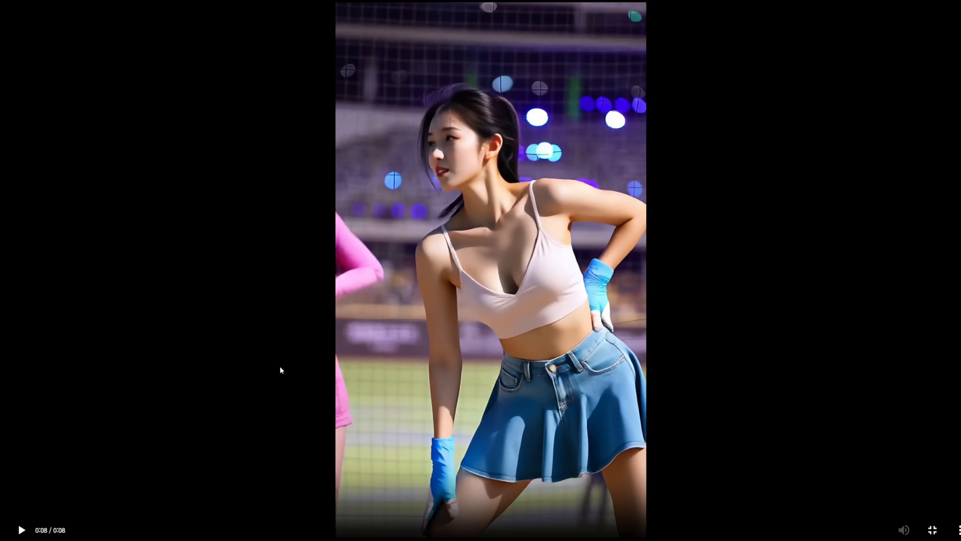
Step: Exit full-screen playback of the AnimateDiff_00057.mp4 result and switch back to the 35.wan2_2_14B_animate workflow in ComfyUI
left_click(515, 343)
left_click(485, 407)
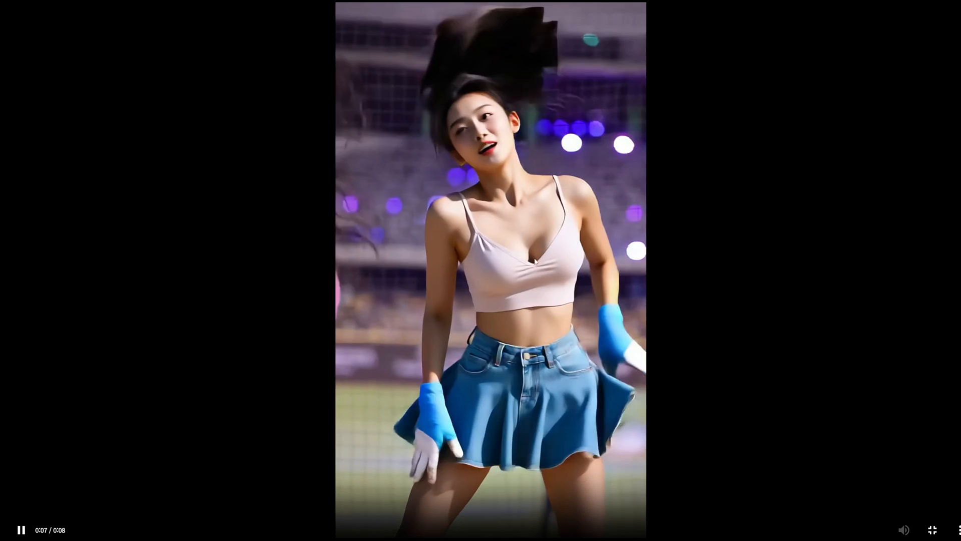
left_click(932, 529)
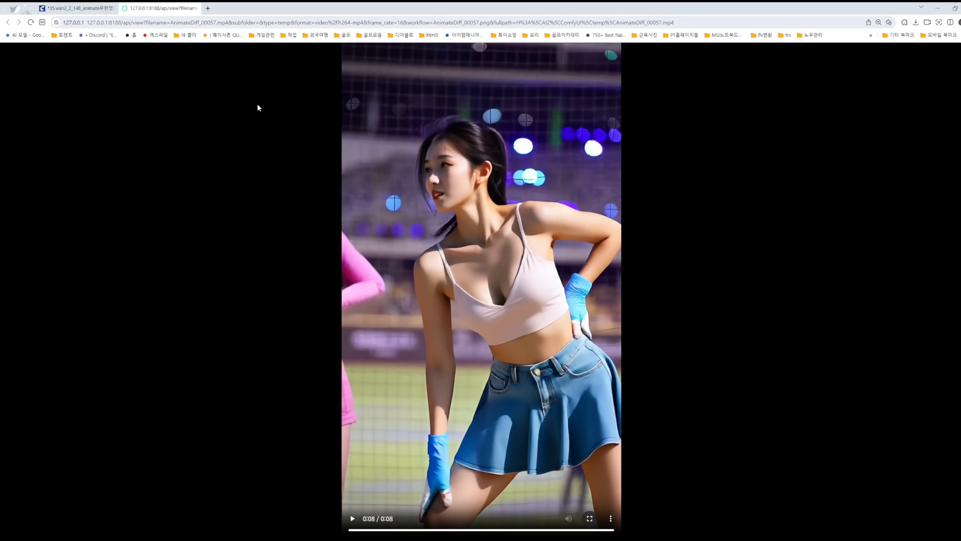
left_click(89, 8)
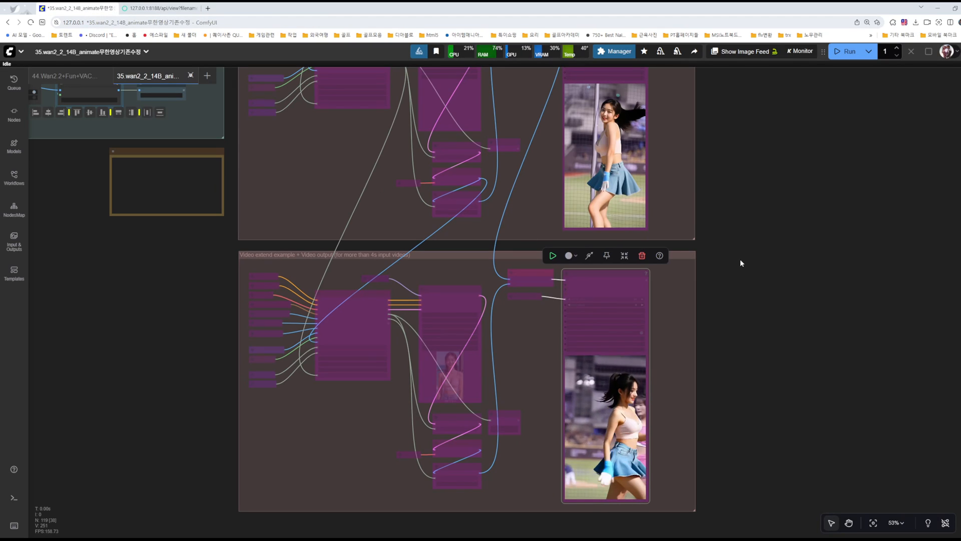
Step: Examine the video extend groups and their output previews, up to the first video output group
left_click_drag(744, 239, 782, 271)
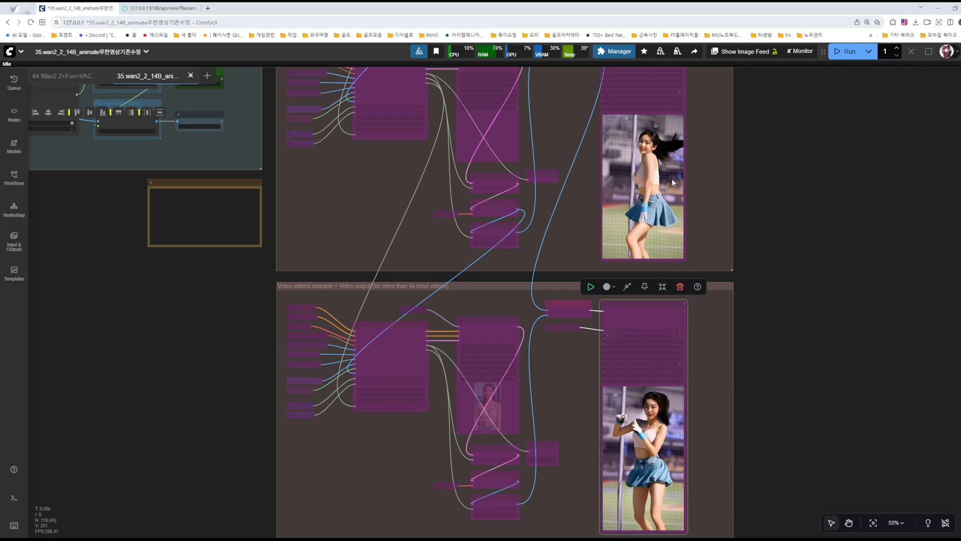
left_click_drag(767, 184, 793, 261)
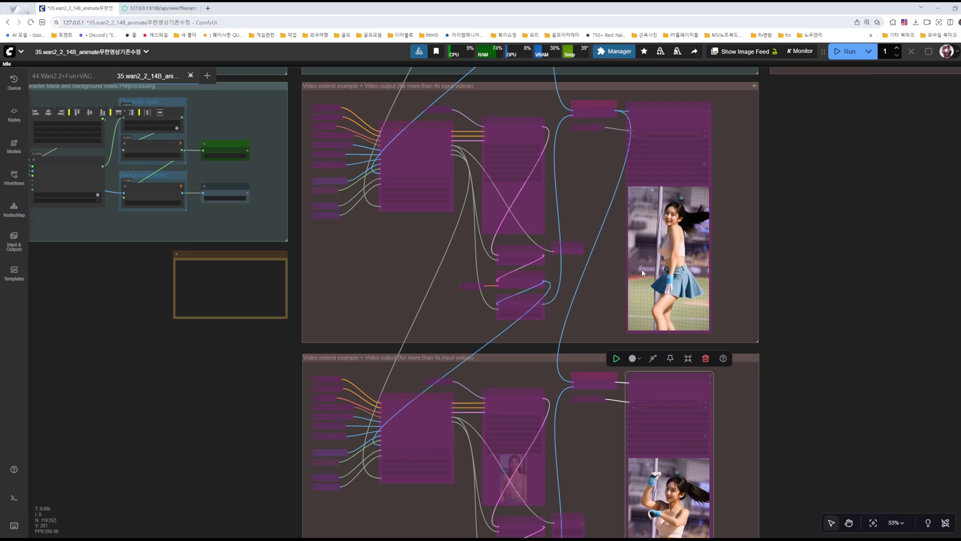
scroll(796, 430, "down", 3)
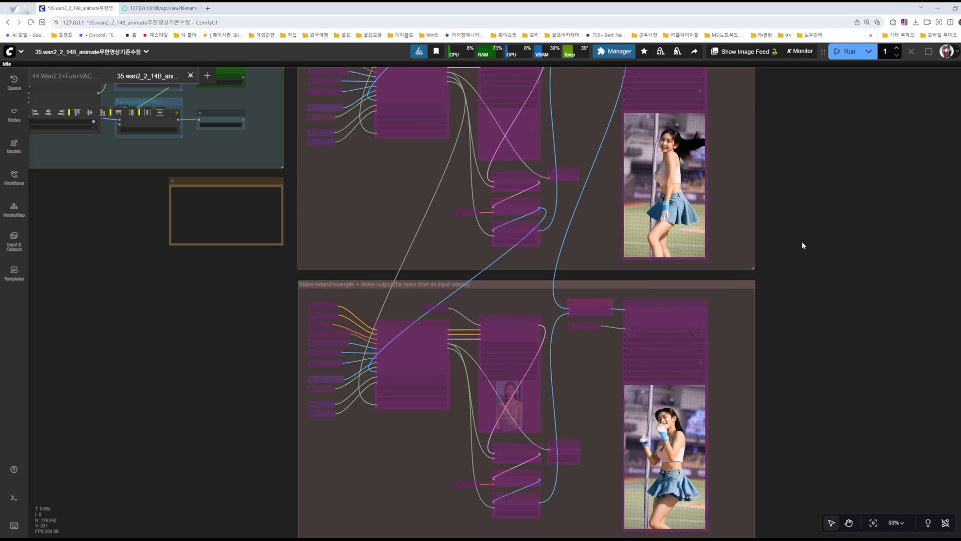
left_click_drag(803, 244, 813, 351)
left_click_drag(800, 249, 837, 399)
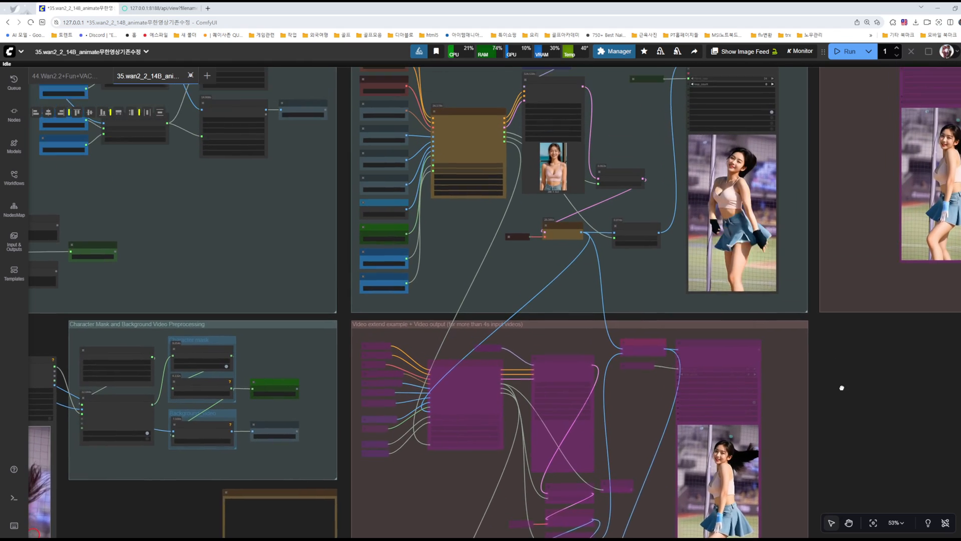
Step: Browse the Video category of the workflow templates and close the template browser
left_click(9, 51)
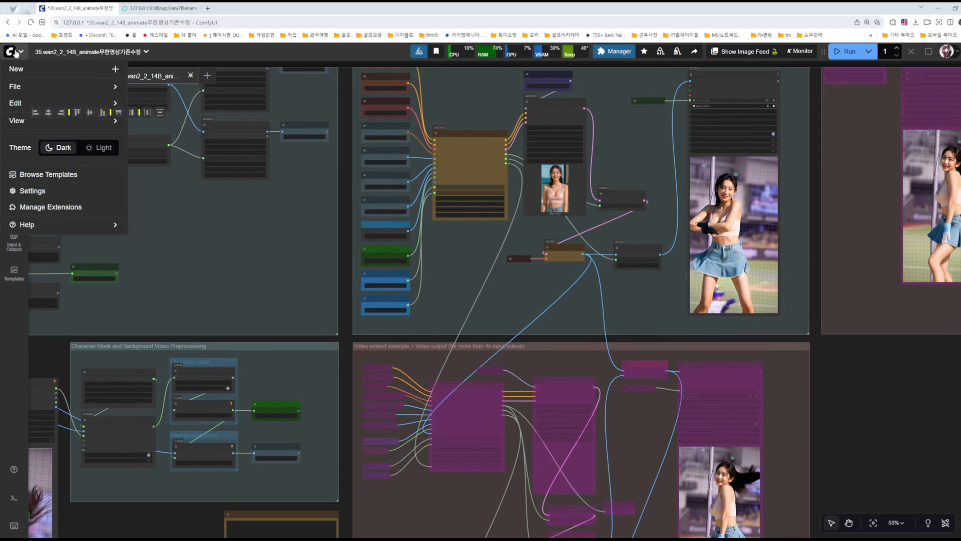
left_click(47, 174)
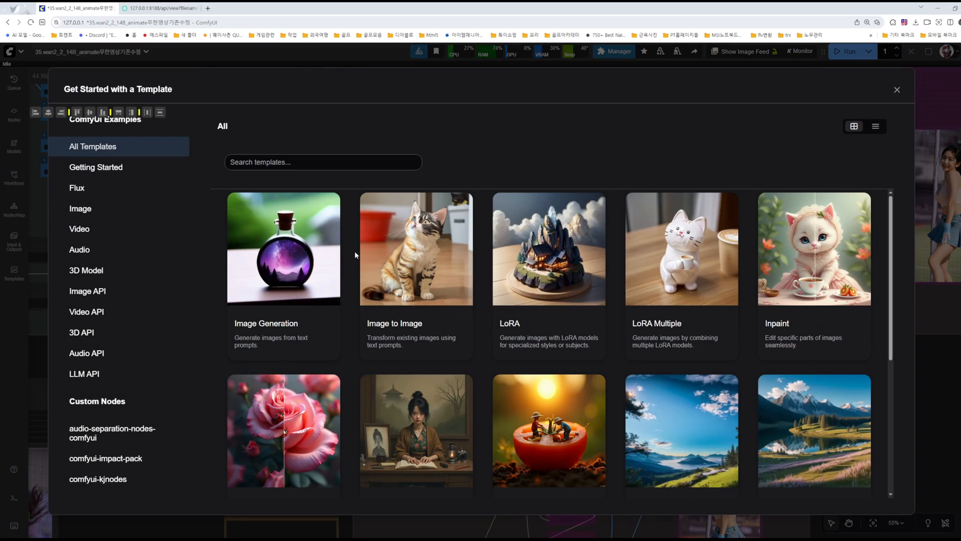
left_click(89, 229)
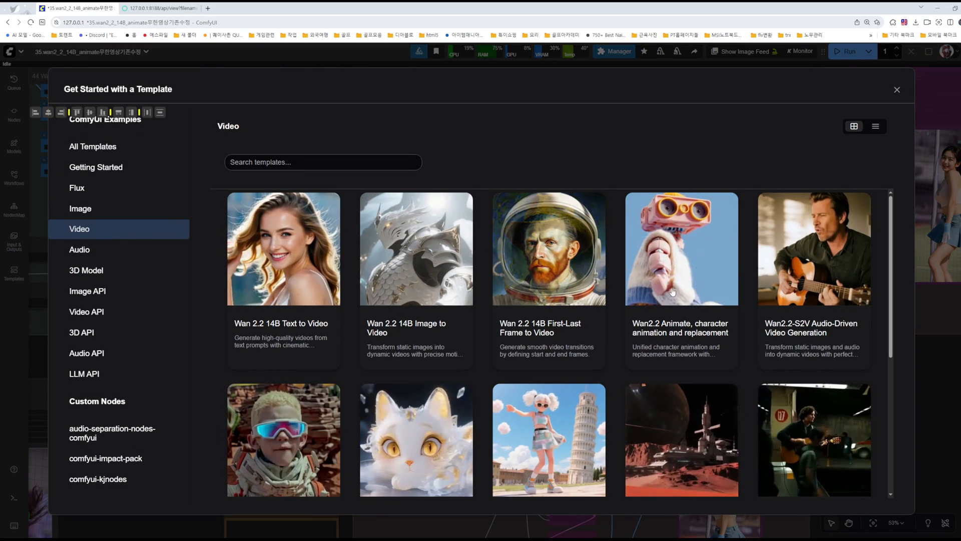
scroll(120, 479, "down", 1)
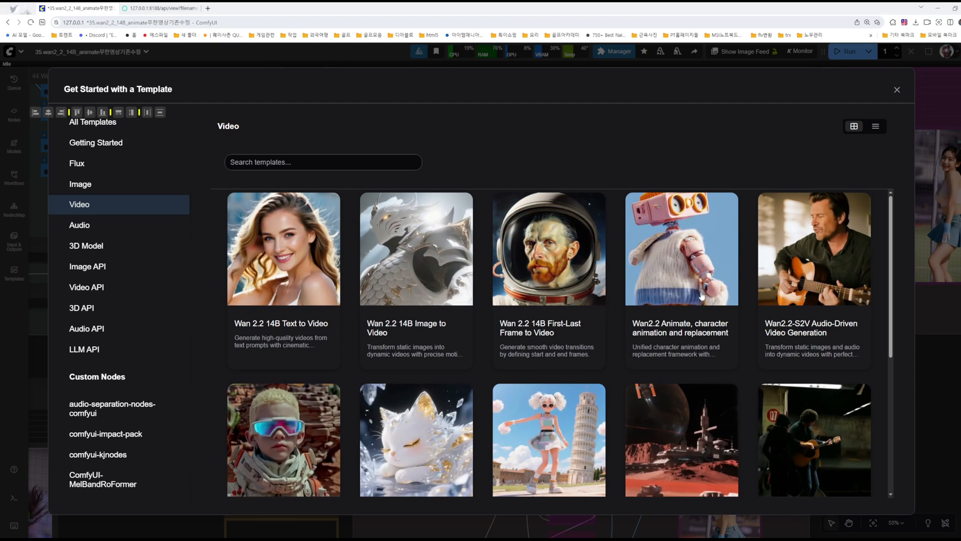
key("Escape")
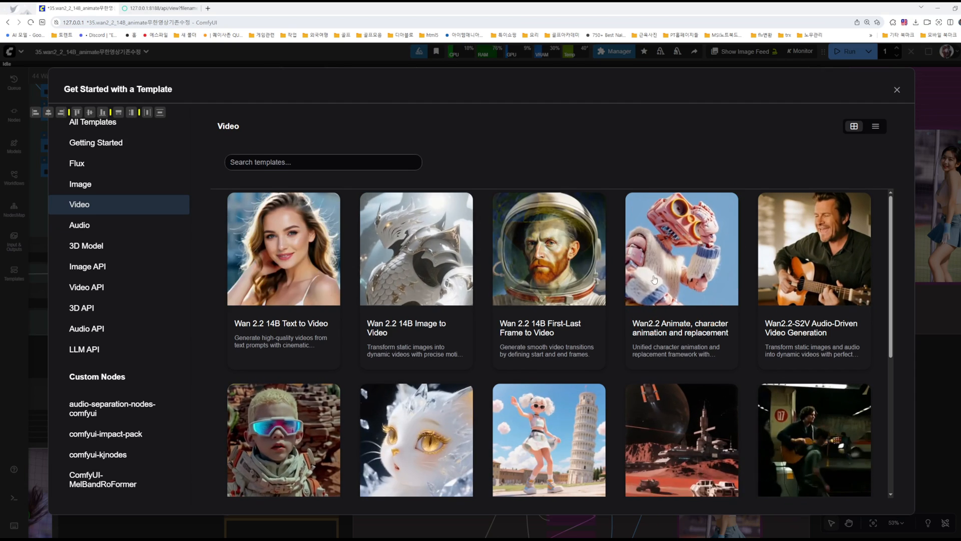
left_click(897, 89)
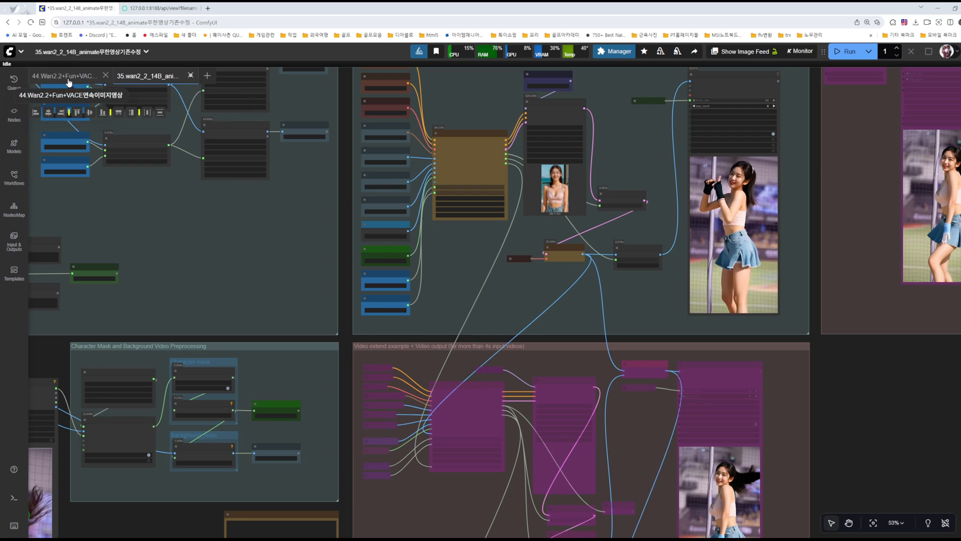
Step: Load the Wan2.2 Animate character animation and replacement template, dismiss the missing-models notice and hide the workflow list
scroll(312, 193, "down", 3)
scroll(308, 190, "up", 1)
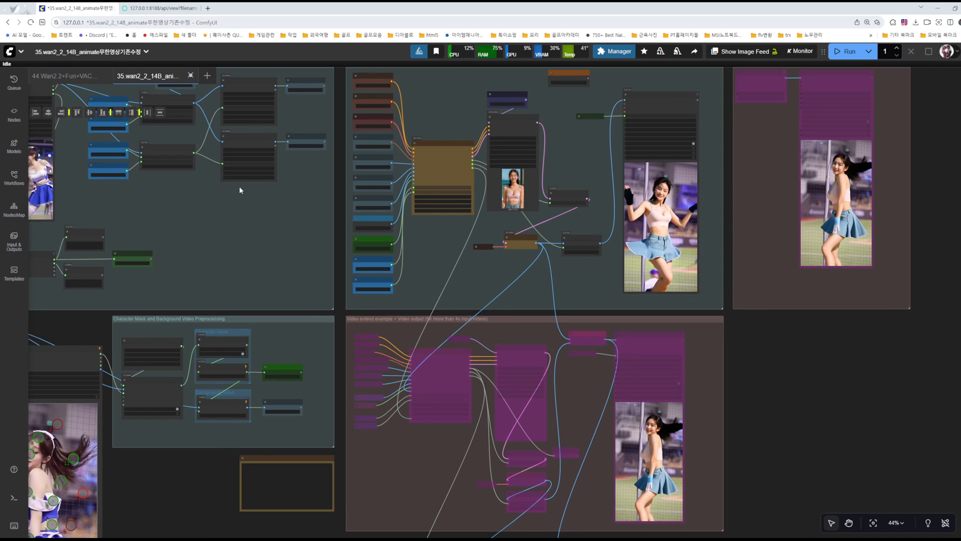
left_click(14, 176)
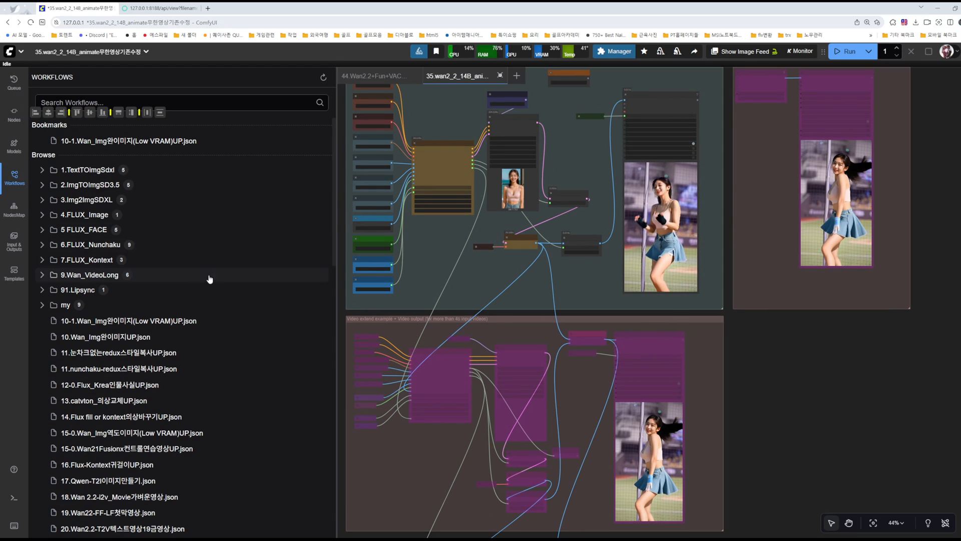
left_click(11, 52)
left_click(35, 174)
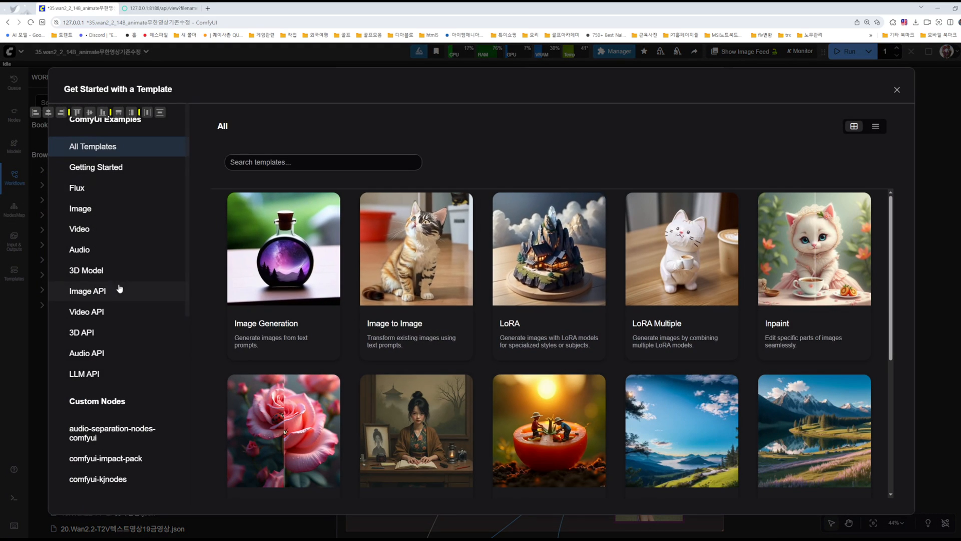
left_click(80, 228)
key("Escape")
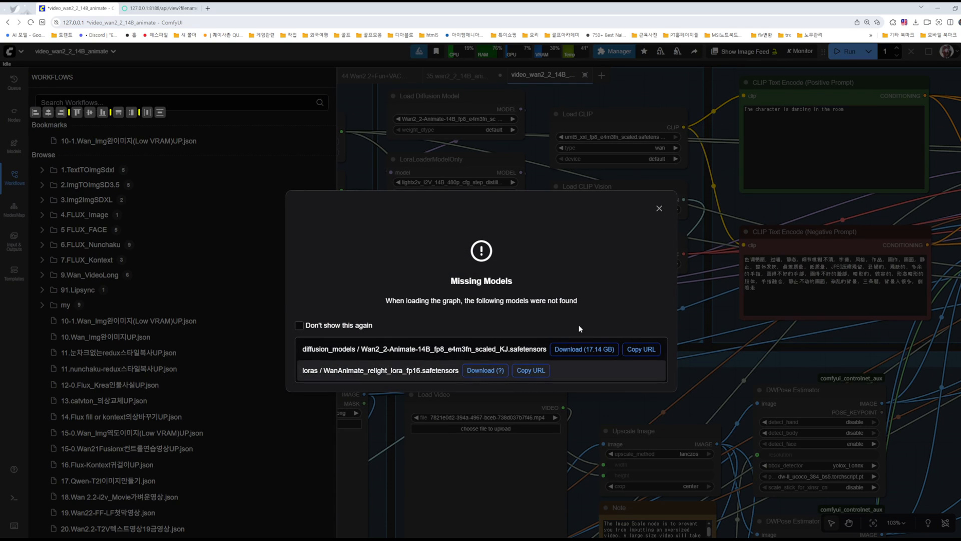
left_click(658, 209)
left_click(14, 178)
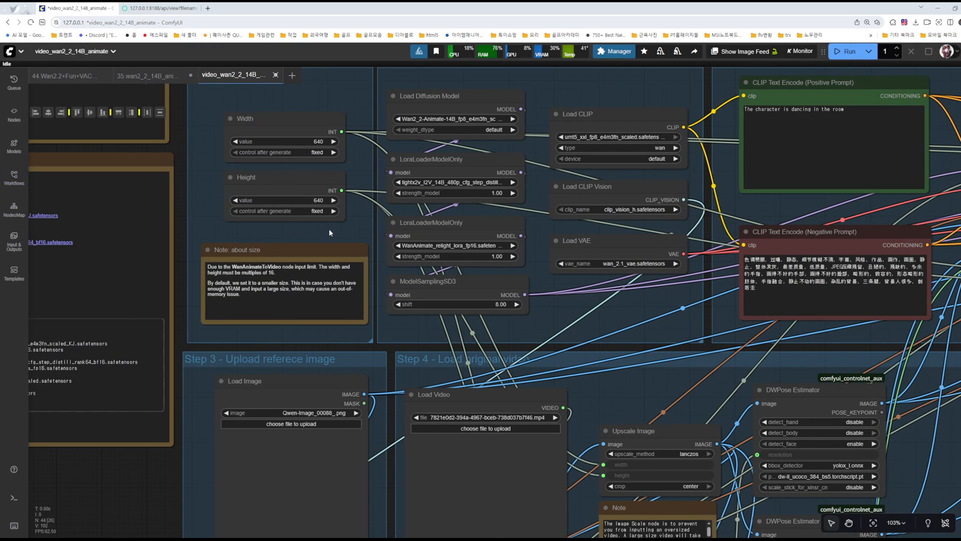
Step: Inspect the inside of the template's Video Sampling and output subgraph and return to the main graph
scroll(326, 229, "down", 9)
scroll(737, 151, "up", 10)
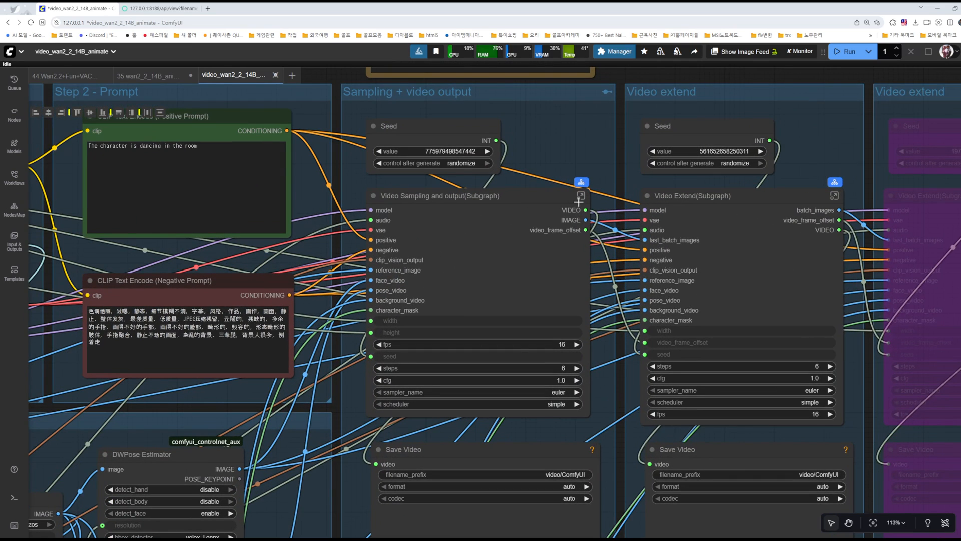
left_click(580, 196)
left_click_drag(750, 425, 505, 399)
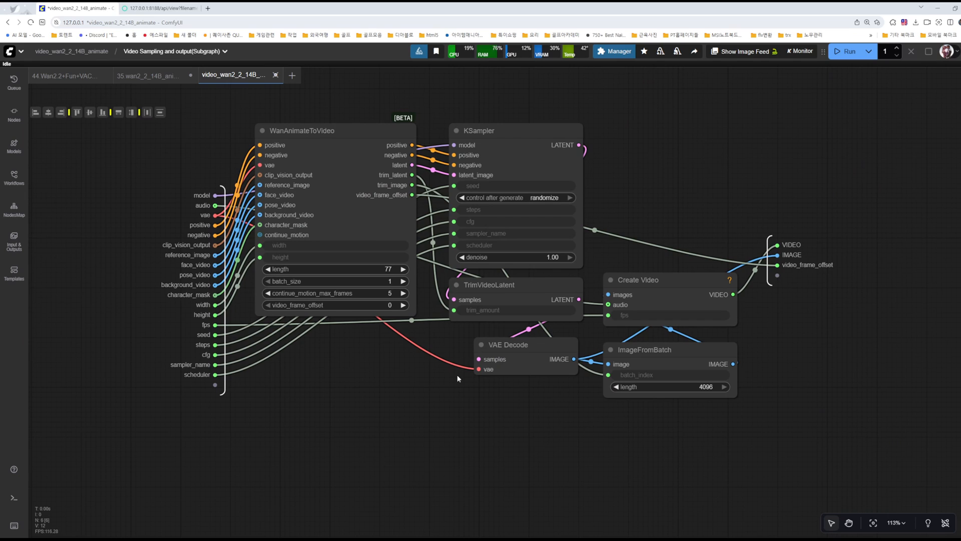
left_click(73, 51)
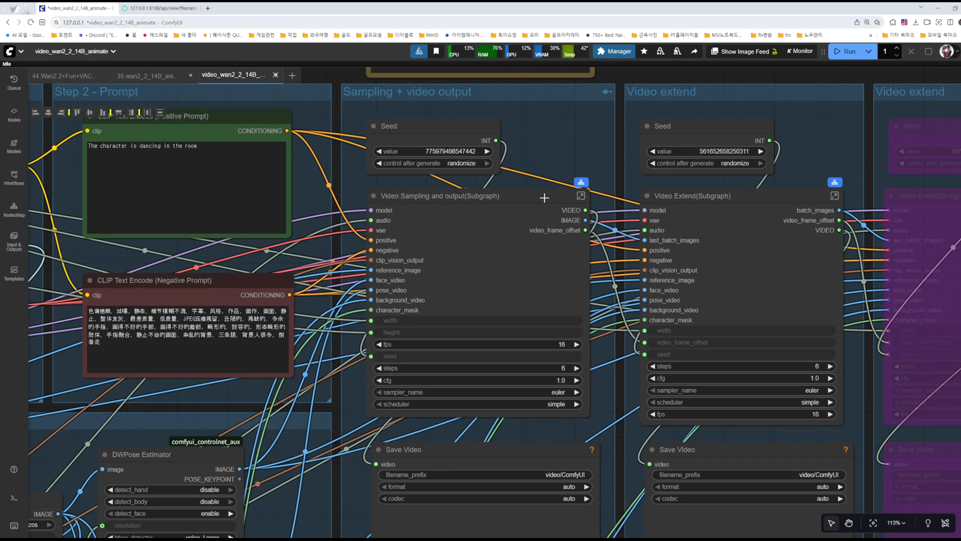
Step: Examine the template's Video extend groups and the node connections of its Step 4 original video group
scroll(574, 134, "down", 3)
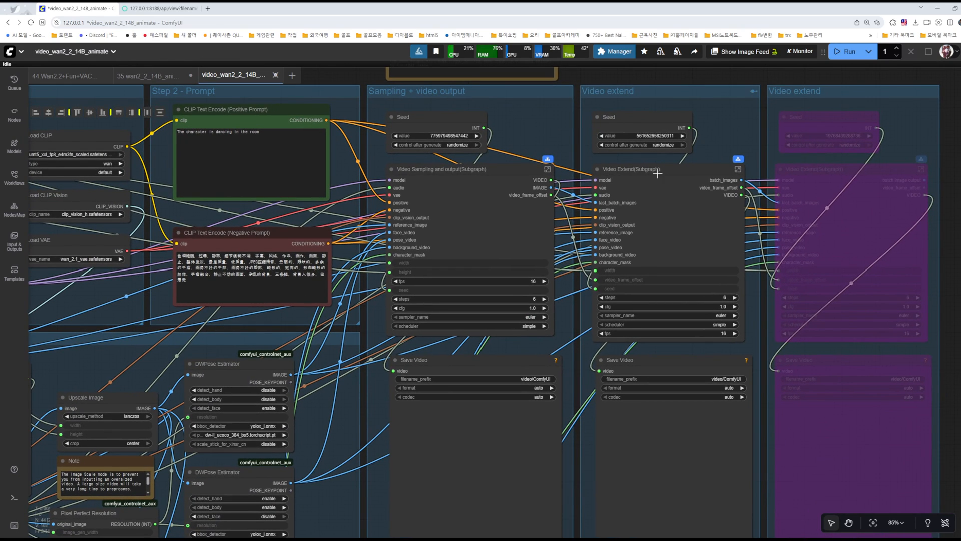
scroll(741, 184, "down", 3)
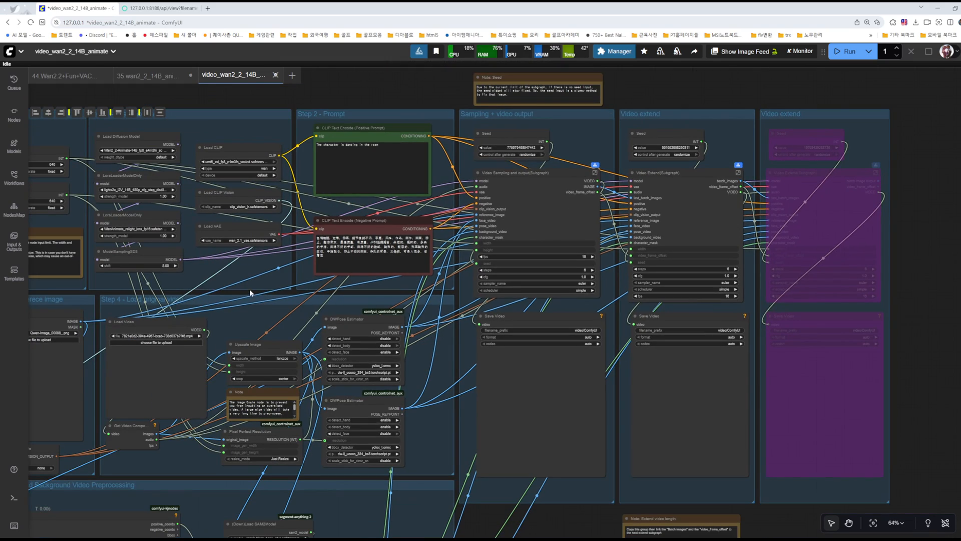
left_click_drag(265, 315, 460, 294)
scroll(602, 269, "up", 4)
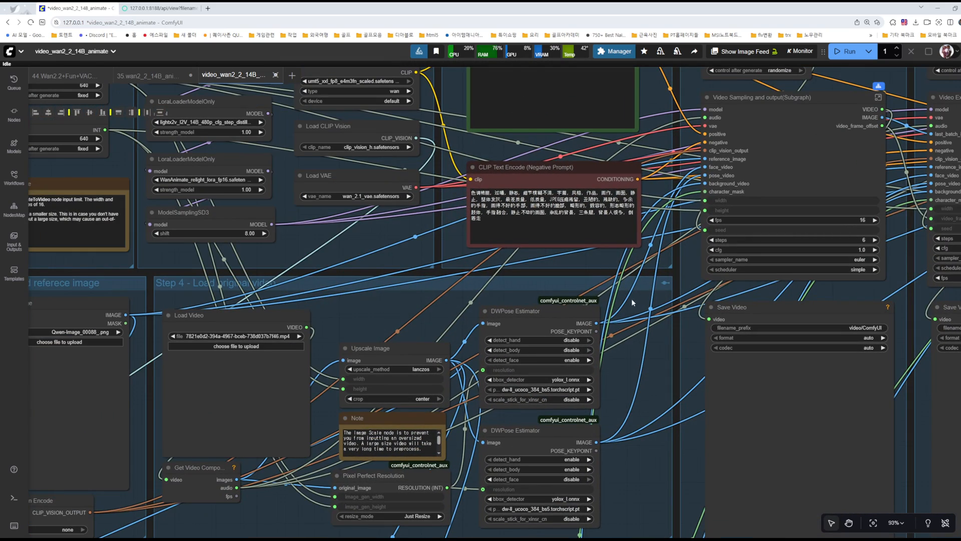
left_click_drag(638, 357, 543, 318)
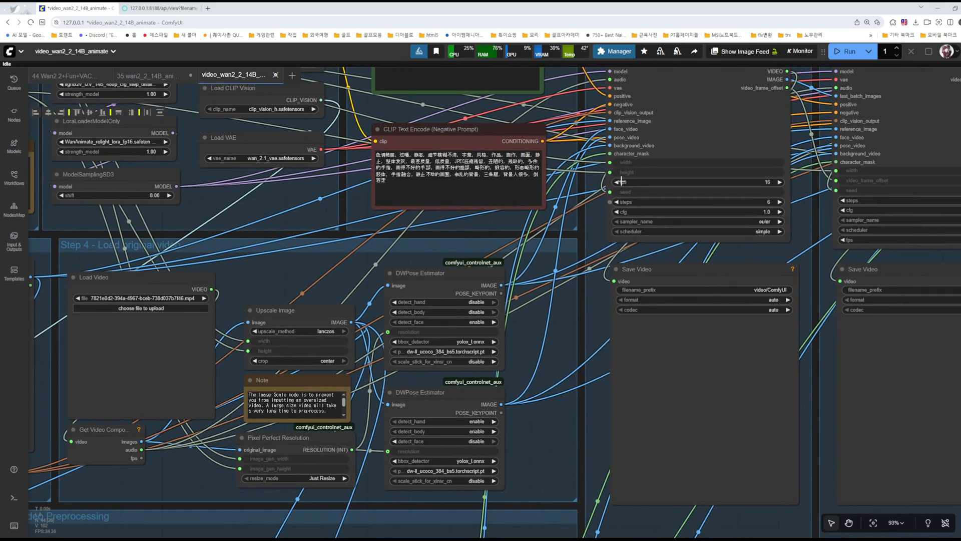
scroll(547, 259, "down", 4)
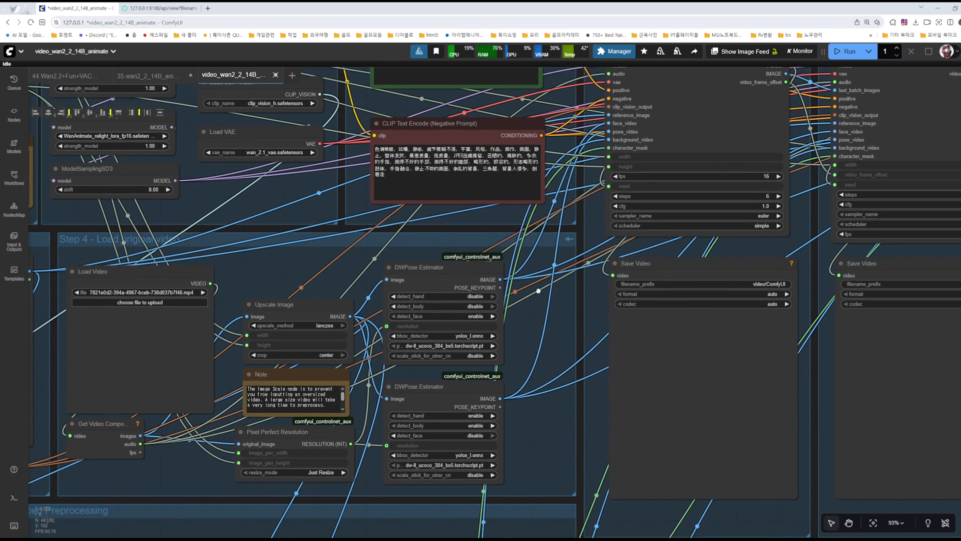
scroll(574, 279, "down", 1)
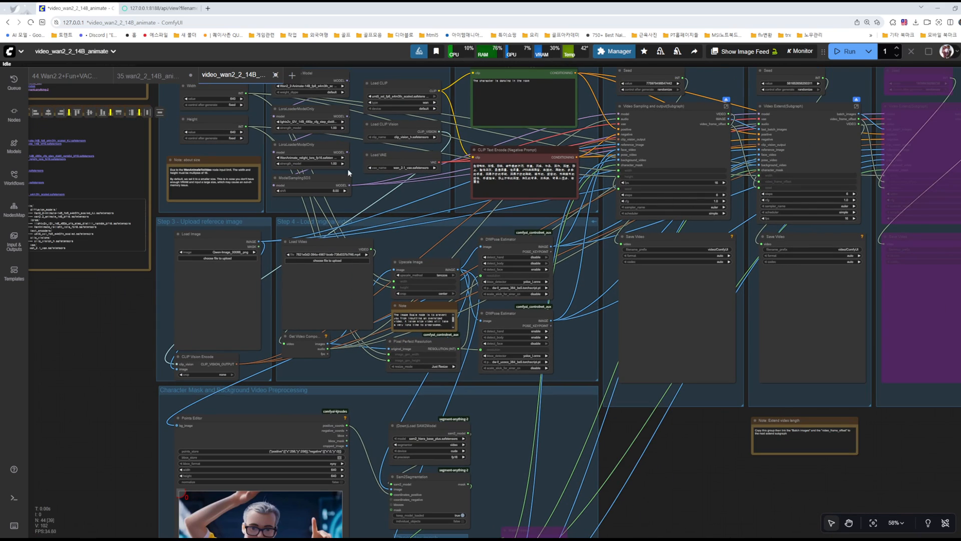
Step: Close the video_wan2_2_14B_animate template without saving and return to the 35.wan2_2_14B_animate workflow
left_click(275, 74)
left_click(542, 337)
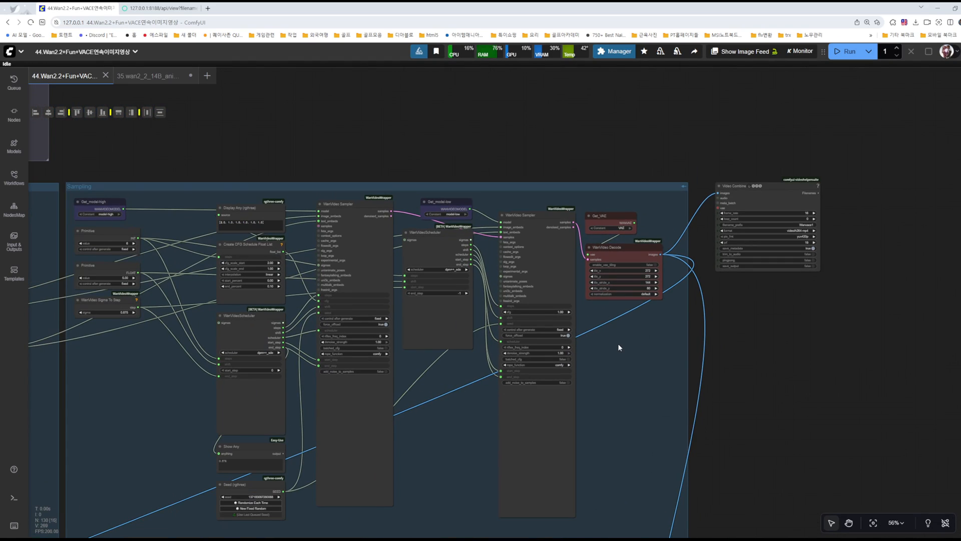
scroll(619, 346, "down", 2)
left_click(155, 81)
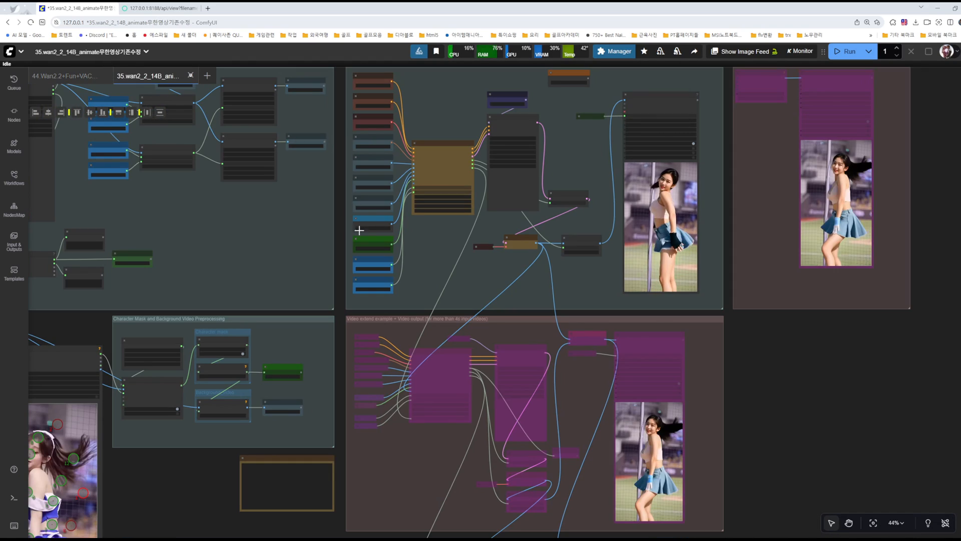
Step: Examine the reference image group and the video group with its Load Video, Video Info and DWPose Estimator nodes
scroll(288, 238, "up", 2)
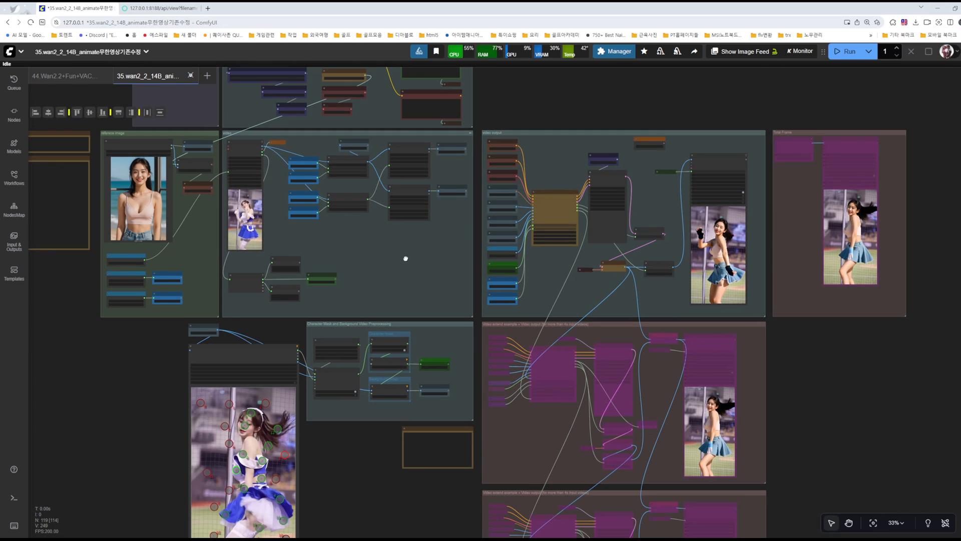
left_click_drag(404, 256, 431, 318)
left_click_drag(544, 163, 639, 159)
scroll(524, 302, "up", 4)
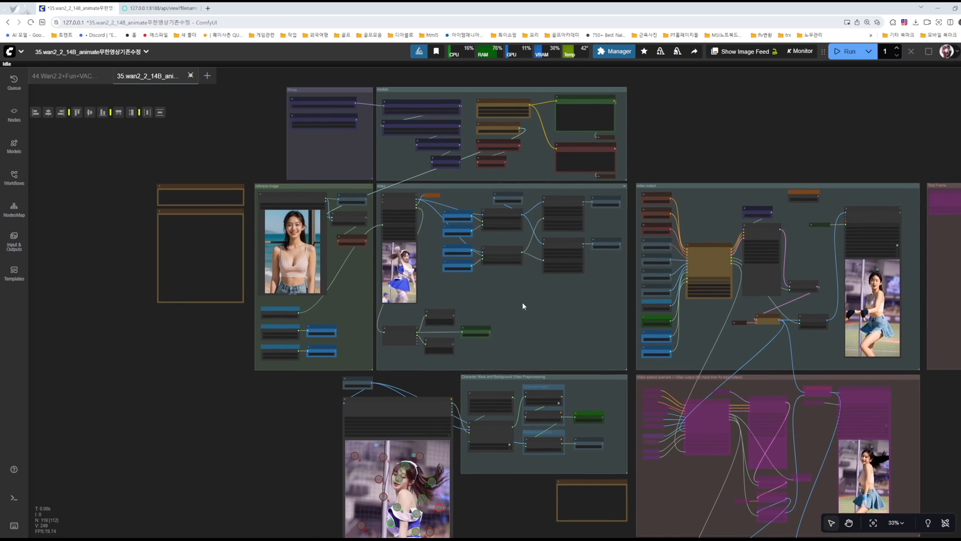
scroll(380, 285, "up", 10)
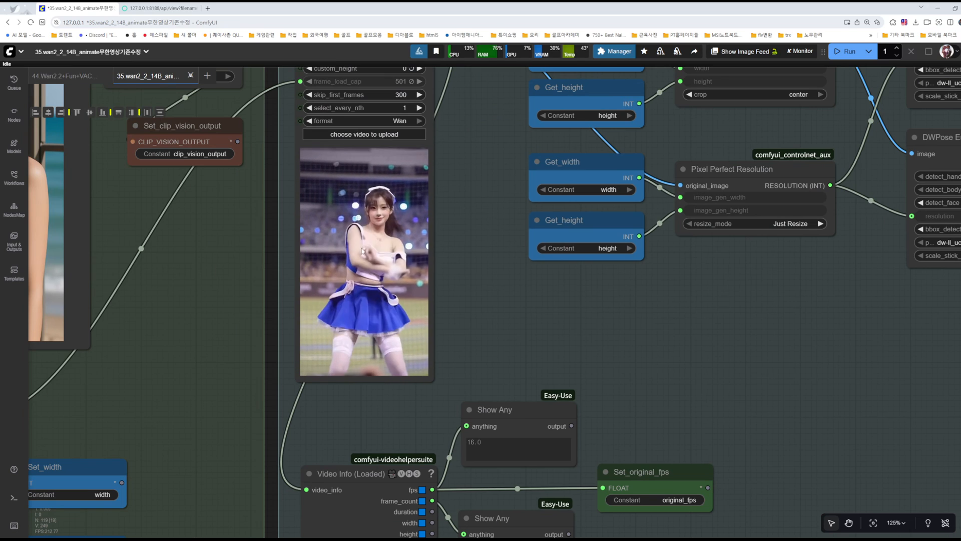
scroll(375, 226, "down", 5)
scroll(376, 248, "up", 4)
scroll(376, 247, "down", 5)
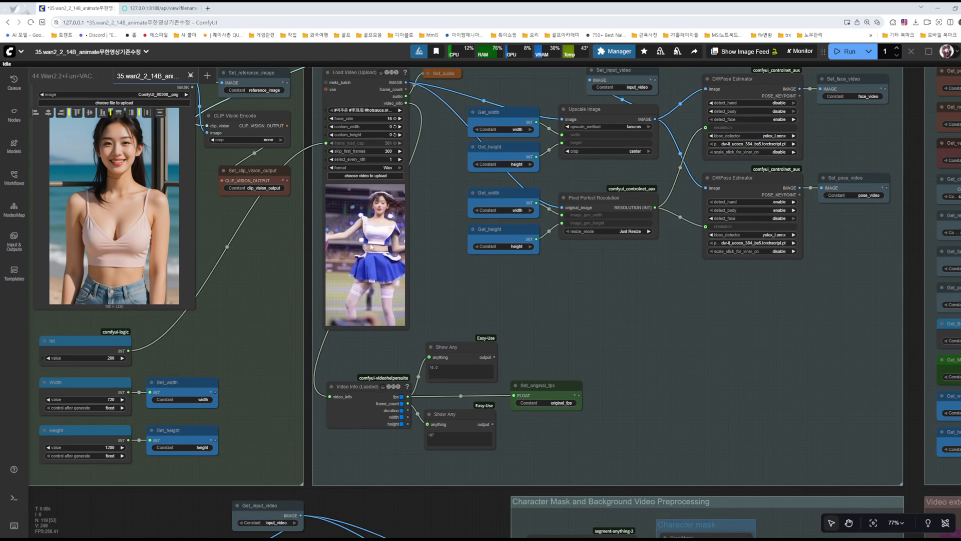
left_click_drag(558, 296, 355, 329)
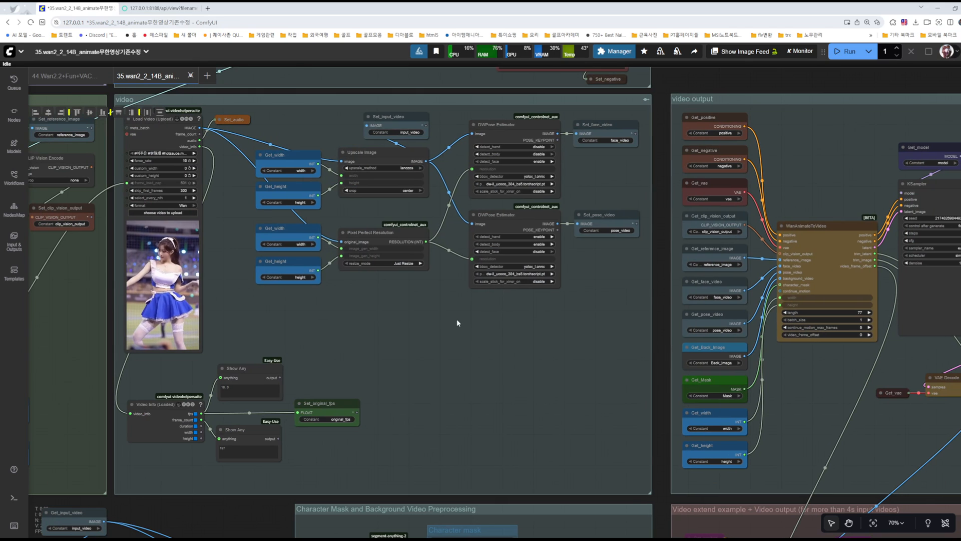
Step: Inspect the video output group with its WanAnimateToVideo node and the neighbouring Total Frame group
scroll(514, 326, "down", 3)
left_click_drag(515, 326, 165, 327)
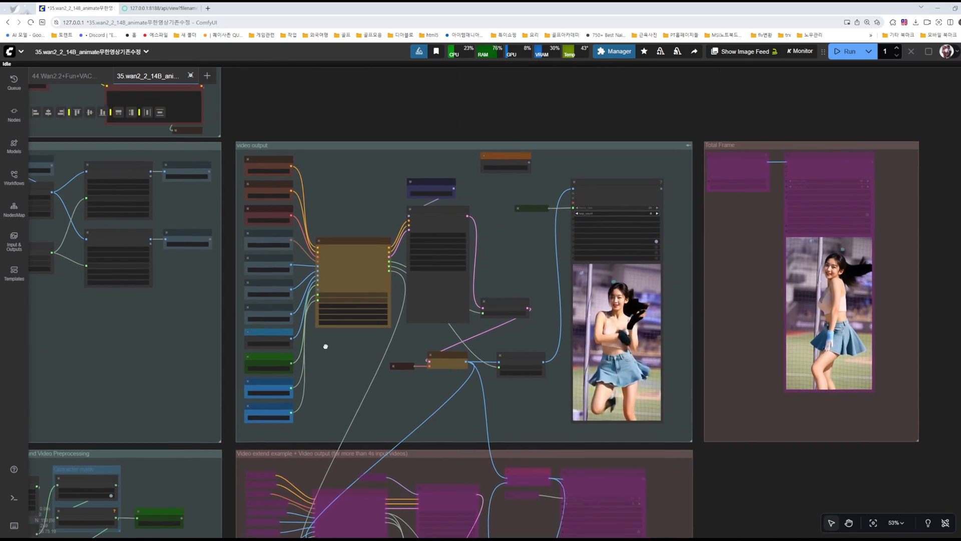
left_click_drag(342, 352, 222, 310)
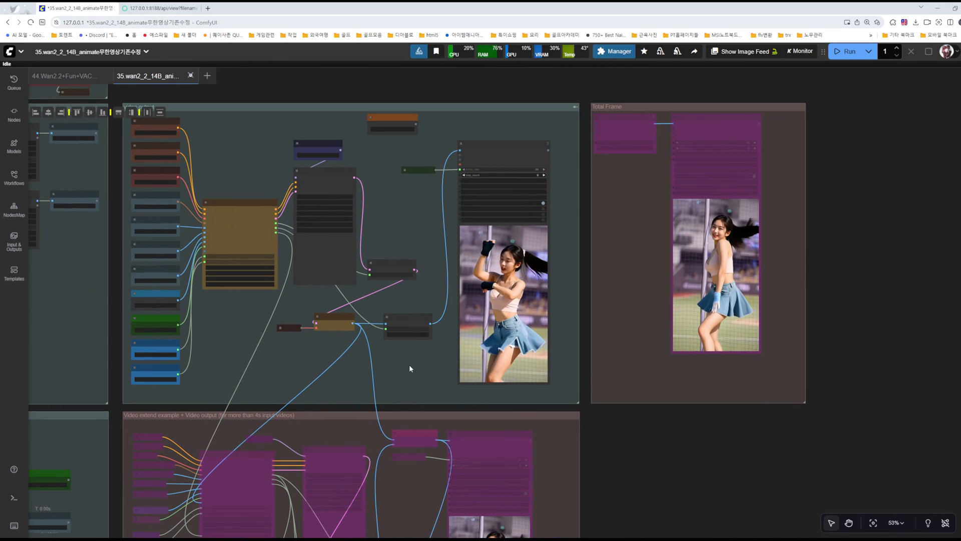
Step: Examine the two Video extend example groups below the video output group and the links that chain them
left_click_drag(407, 365, 467, 172)
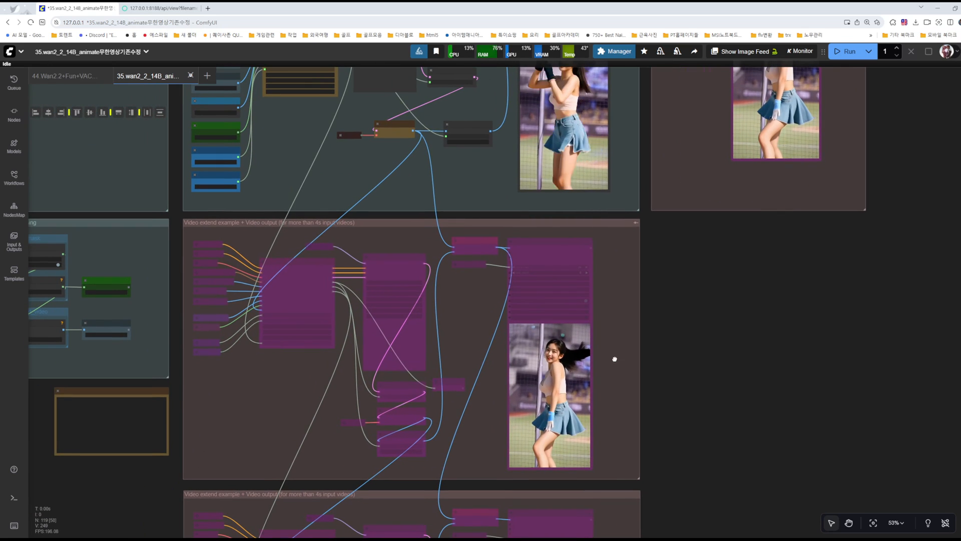
left_click_drag(615, 365, 631, 249)
left_click_drag(700, 378, 717, 265)
left_click_drag(659, 416, 620, 346)
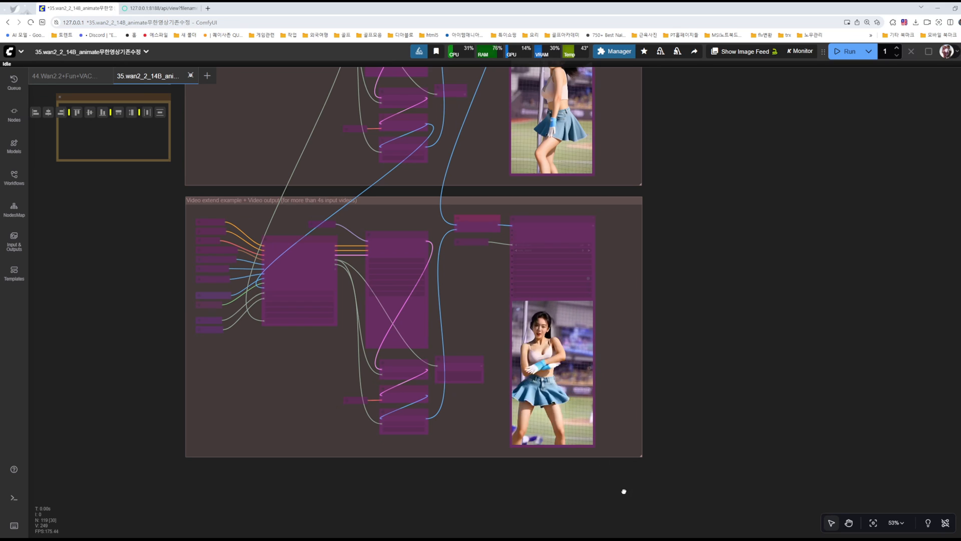
scroll(541, 392, "down", 5)
scroll(620, 393, "down", 5)
scroll(451, 431, "up", 1)
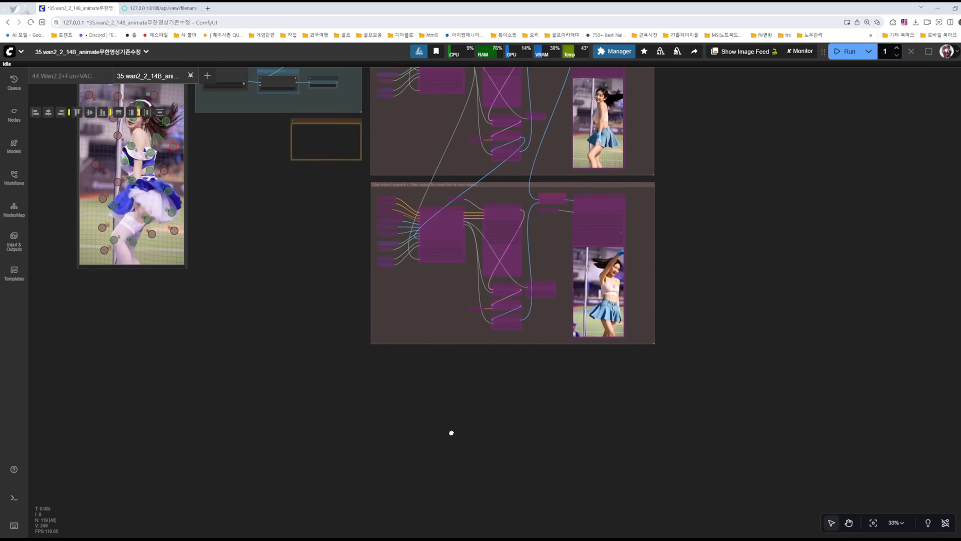
scroll(706, 416, "up", 2)
scroll(706, 416, "up", 4)
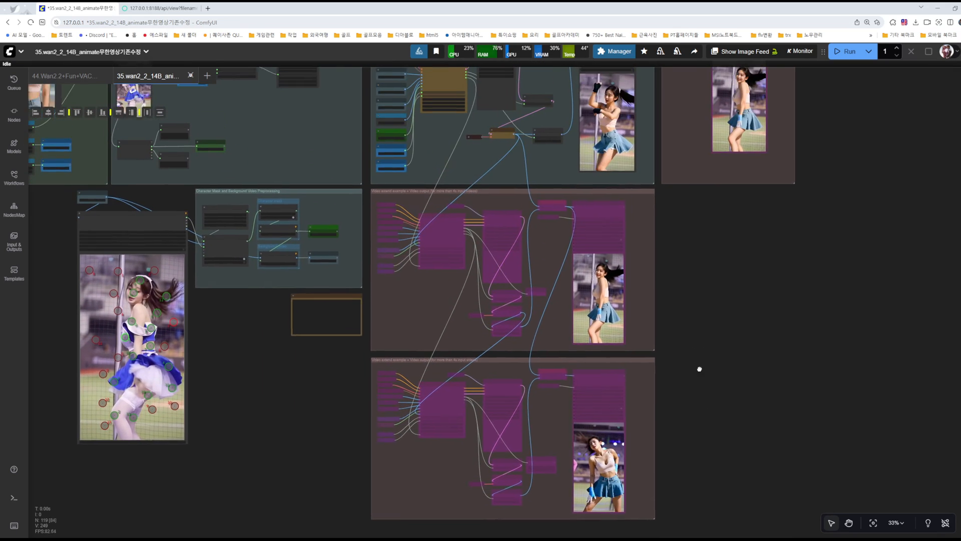
Step: Compare the video output group with the first Video extend group and follow the connections between them
scroll(552, 143, "up", 1)
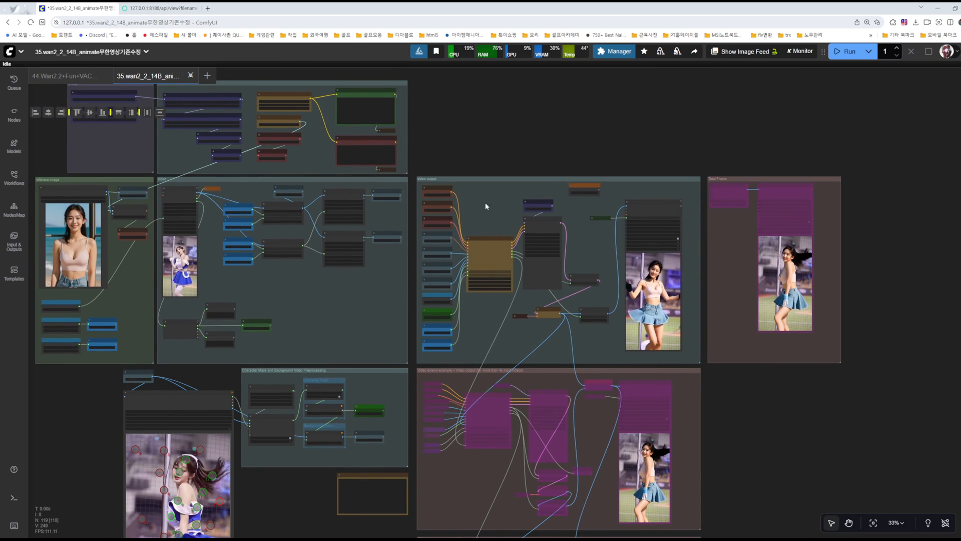
scroll(701, 280, "down", 4)
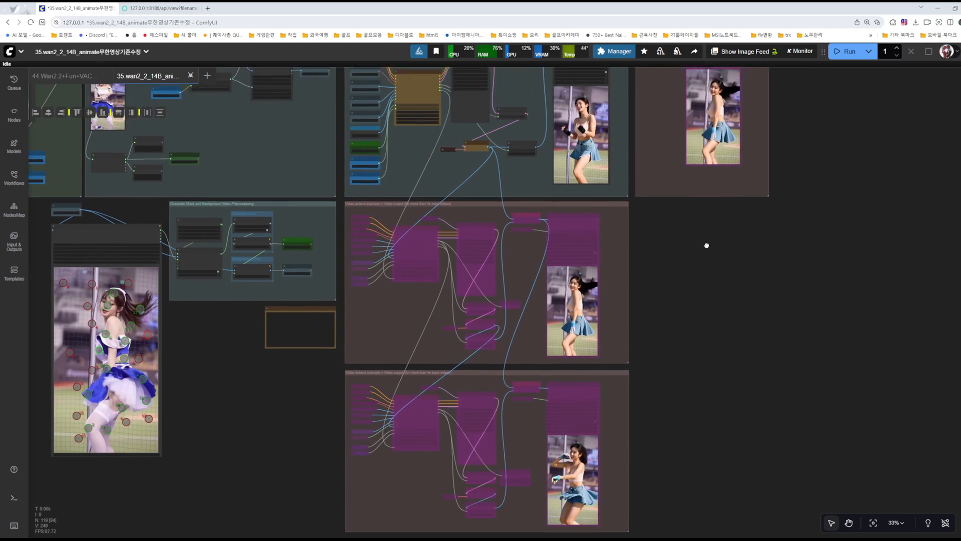
scroll(625, 236, "up", 7)
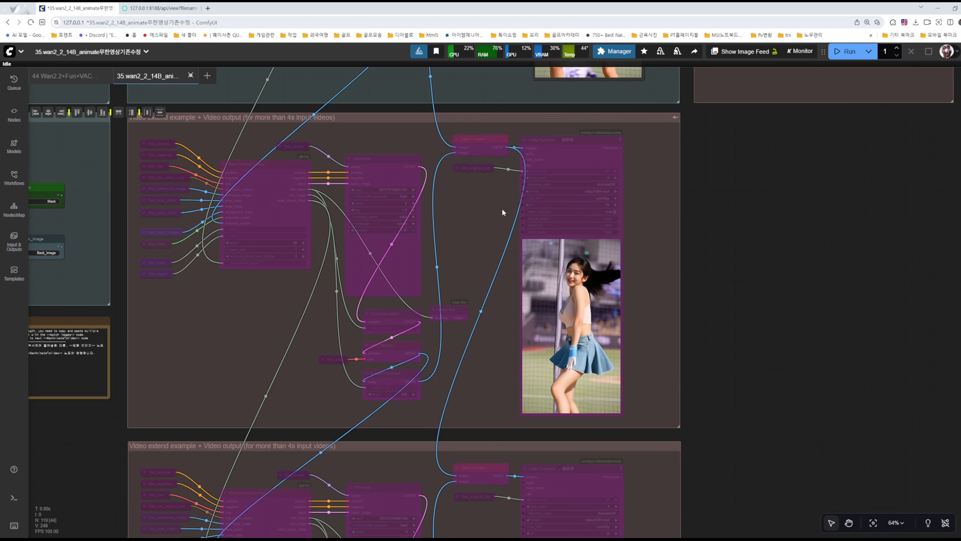
left_click_drag(757, 206, 755, 328)
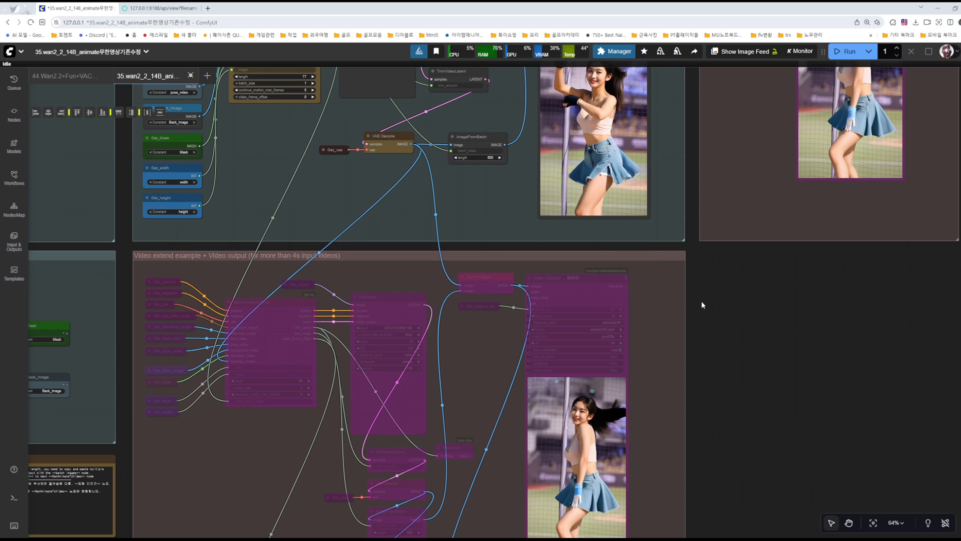
scroll(758, 337, "down", 2)
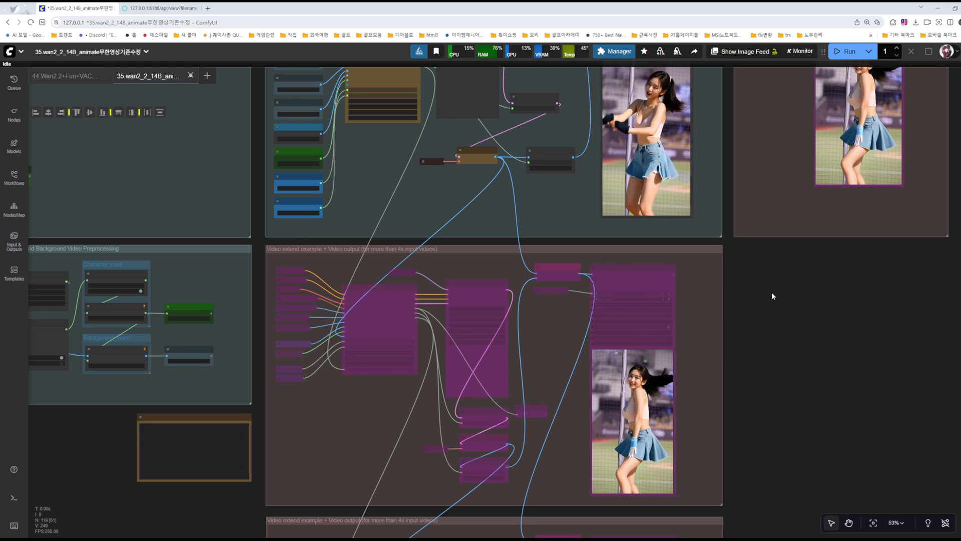
Step: Switch to the 44.Wan2.2+Fun+VACE workflow and examine its first input group, including the WanVideo VACE Start To End Frame and INT Constant nodes
left_click(71, 82)
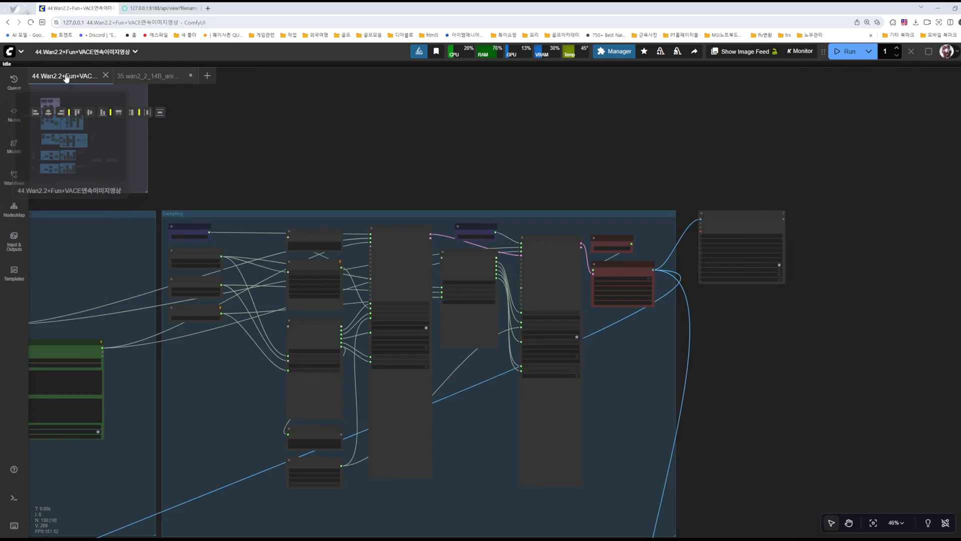
scroll(432, 146, "down", 5)
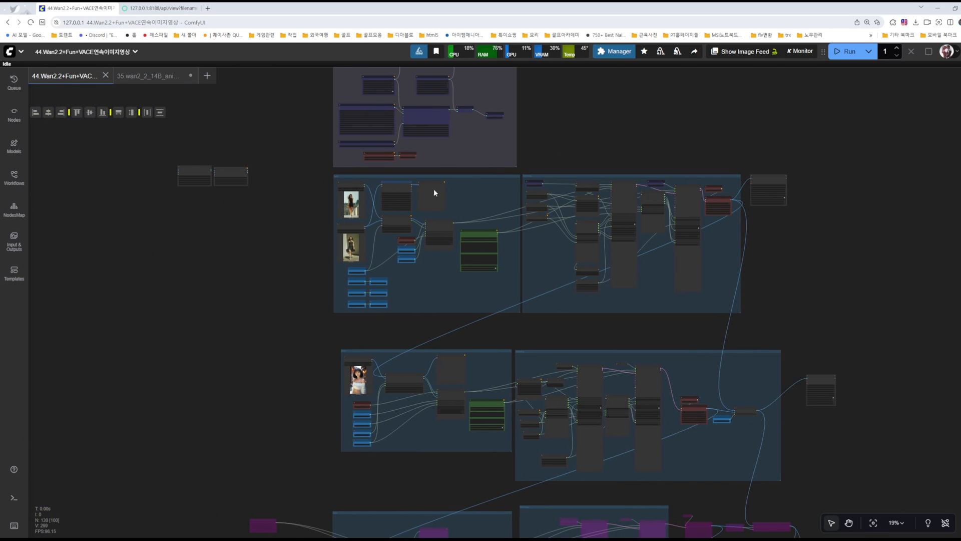
scroll(305, 248, "up", 10)
scroll(235, 222, "up", 5)
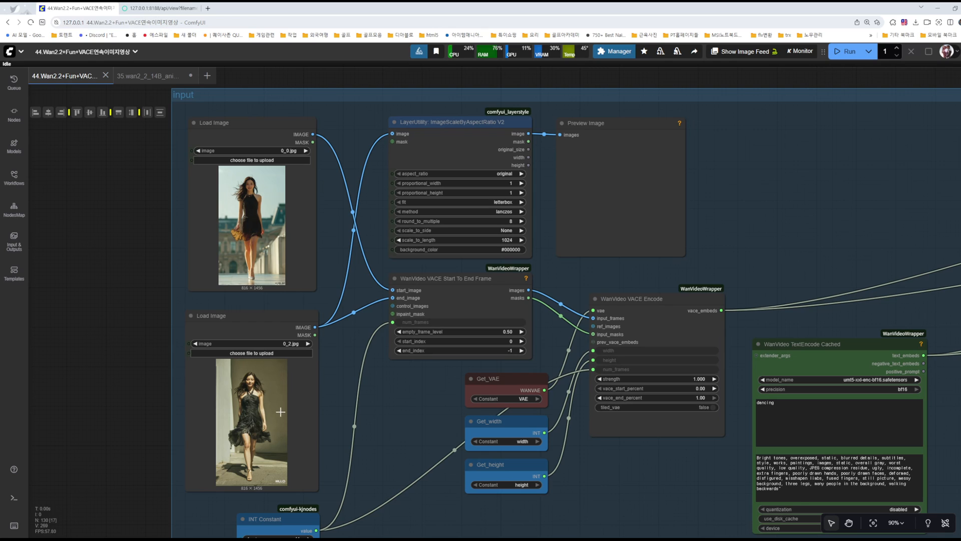
scroll(280, 412, "down", 4)
left_click_drag(359, 425, 356, 334)
scroll(356, 334, "down", 1)
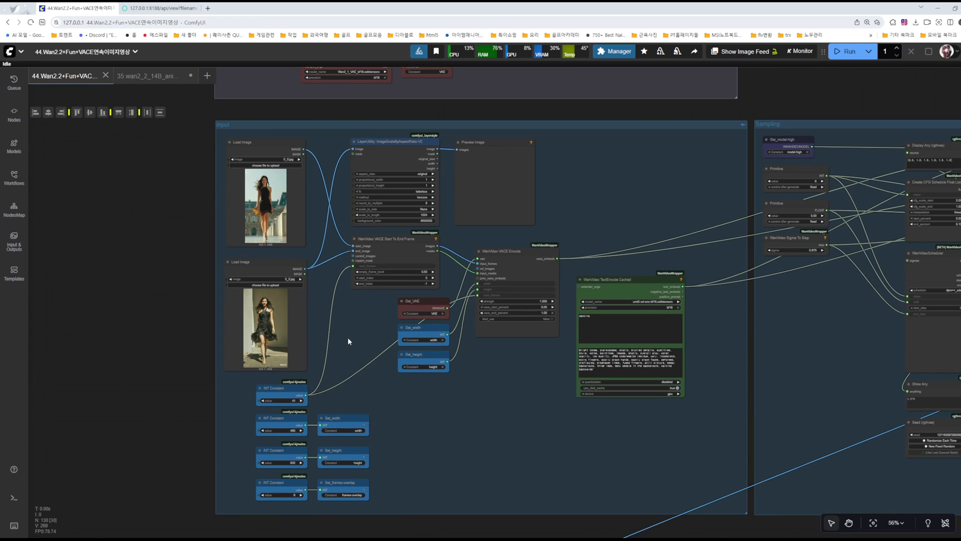
scroll(300, 330, "up", 6)
left_click_drag(364, 391, 401, 219)
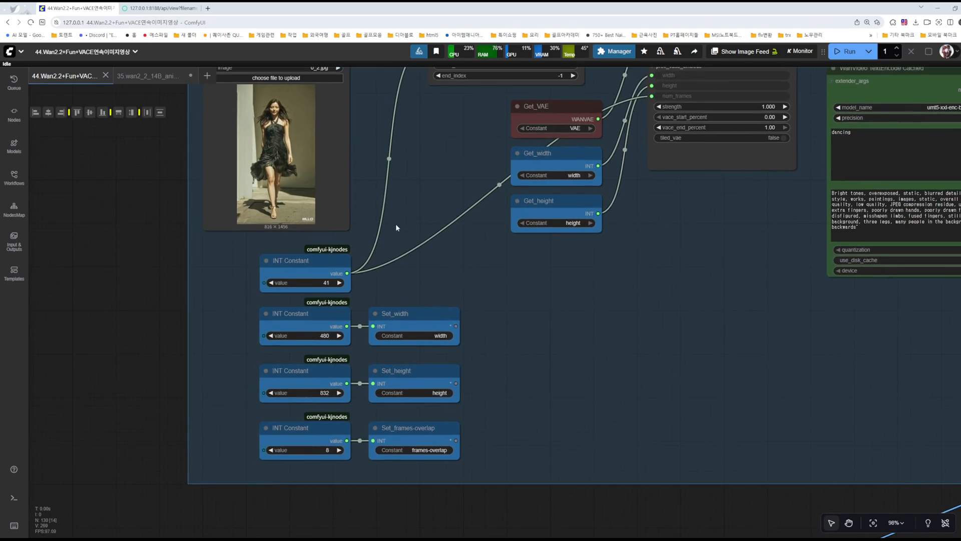
Step: Examine the second input group's Video Continuation Generator node and the bypassed continuation groups below it
scroll(399, 224, "down", 9)
left_click_drag(405, 386, 379, 212)
scroll(369, 313, "up", 8)
left_click_drag(369, 313, 392, 313)
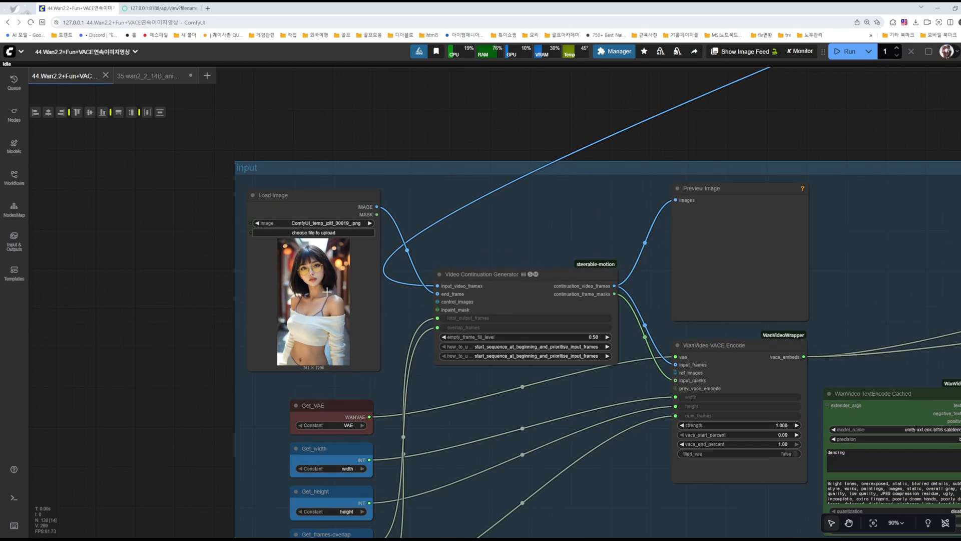
scroll(323, 289, "down", 6)
left_click_drag(231, 395, 313, 126)
left_click_drag(455, 329, 476, 212)
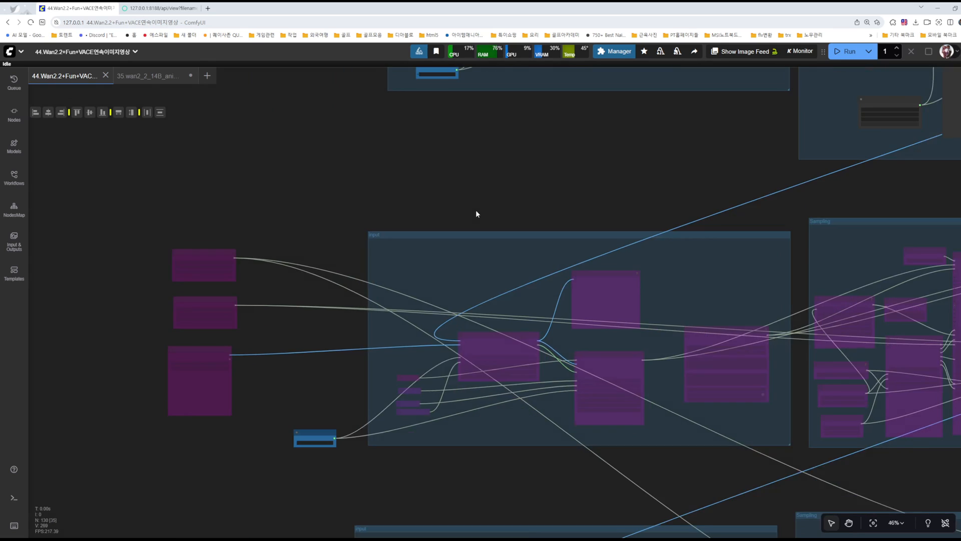
scroll(464, 304, "down", 12)
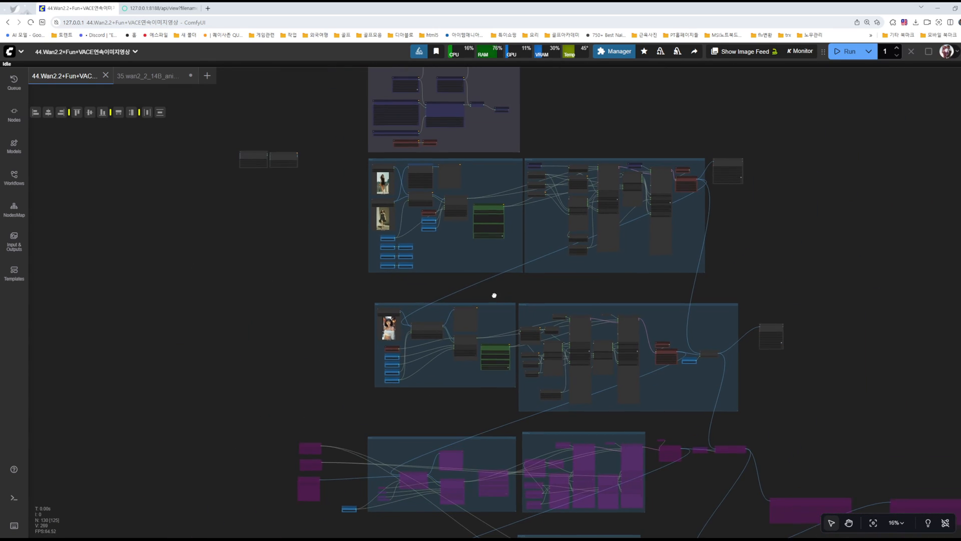
Step: Return to the 35.wan2_2_14B_animate workflow and review its models, video, video output and Video extend groups
left_click(147, 76)
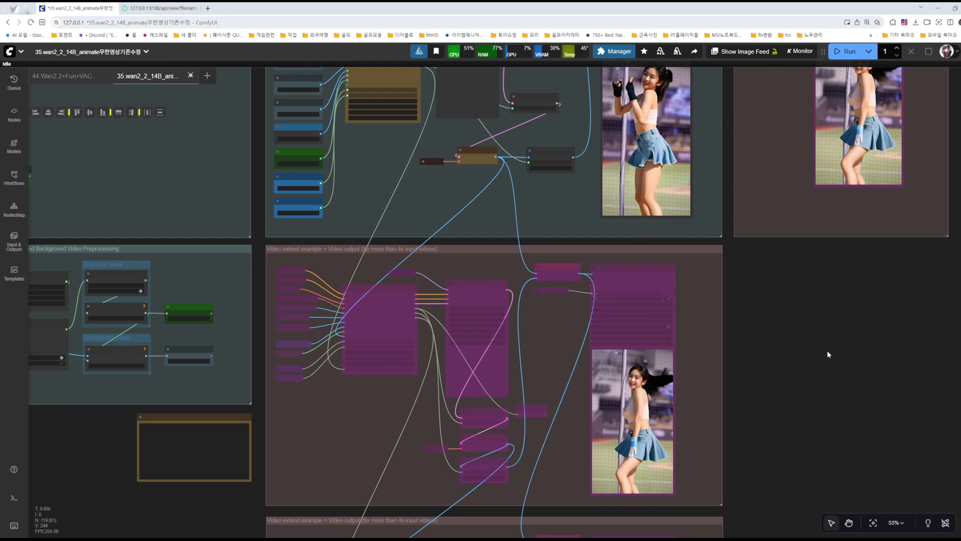
left_click_drag(805, 297, 788, 415)
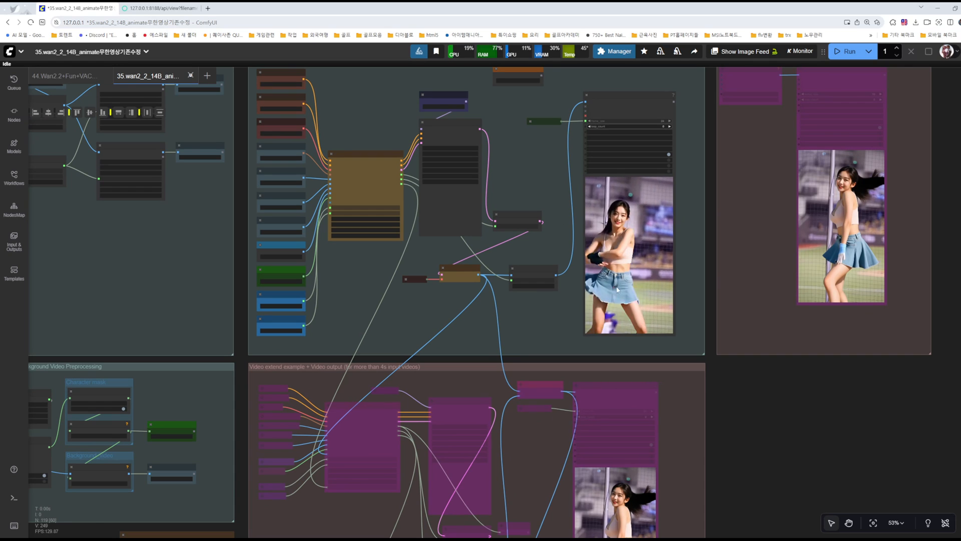
left_click_drag(543, 326, 548, 323)
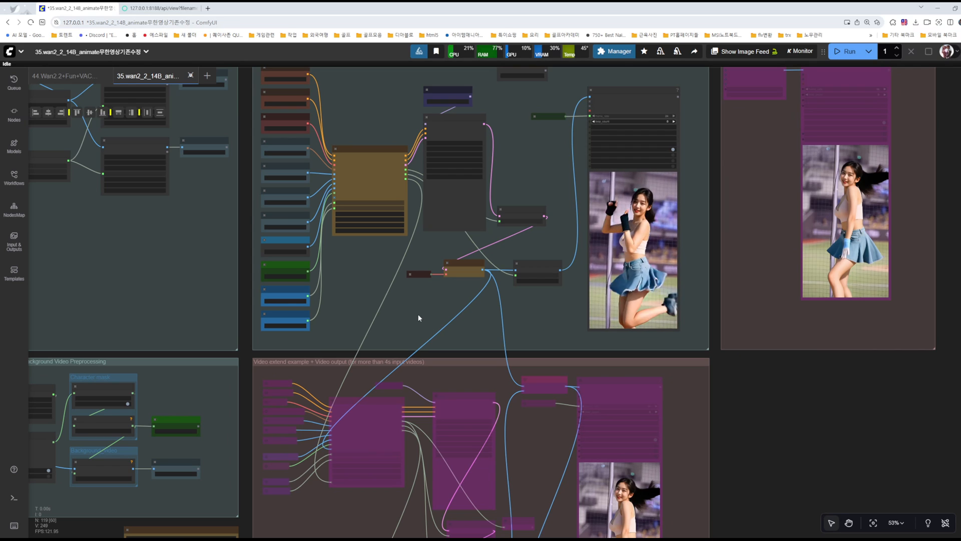
left_click_drag(410, 316, 746, 434)
left_click_drag(384, 334, 592, 456)
scroll(527, 250, "up", 5)
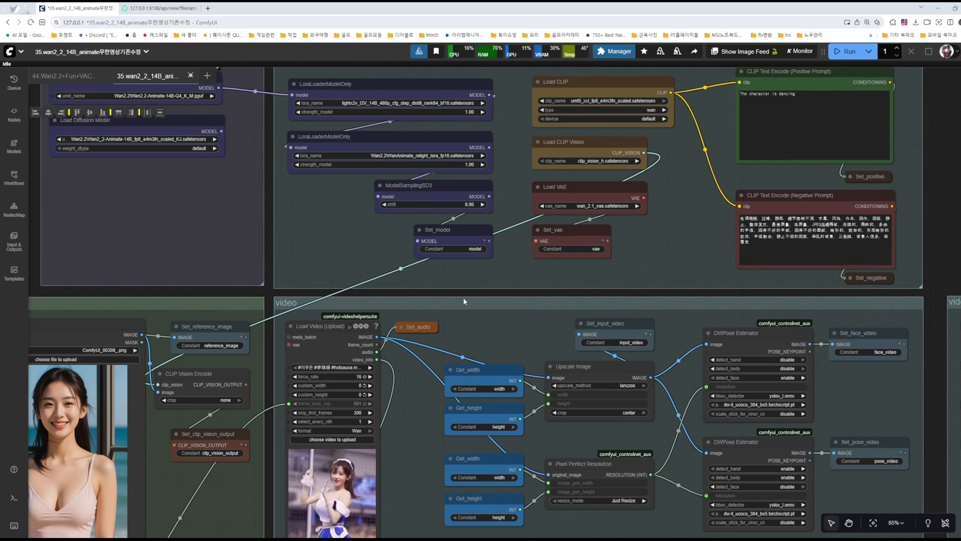
scroll(552, 250, "down", 8)
left_click_drag(662, 427, 293, 259)
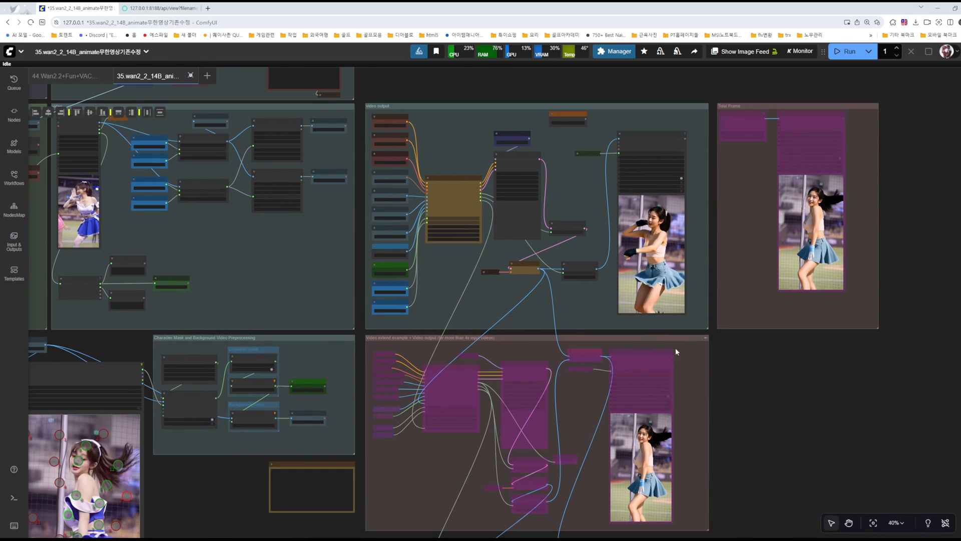
left_click_drag(789, 466, 815, 395)
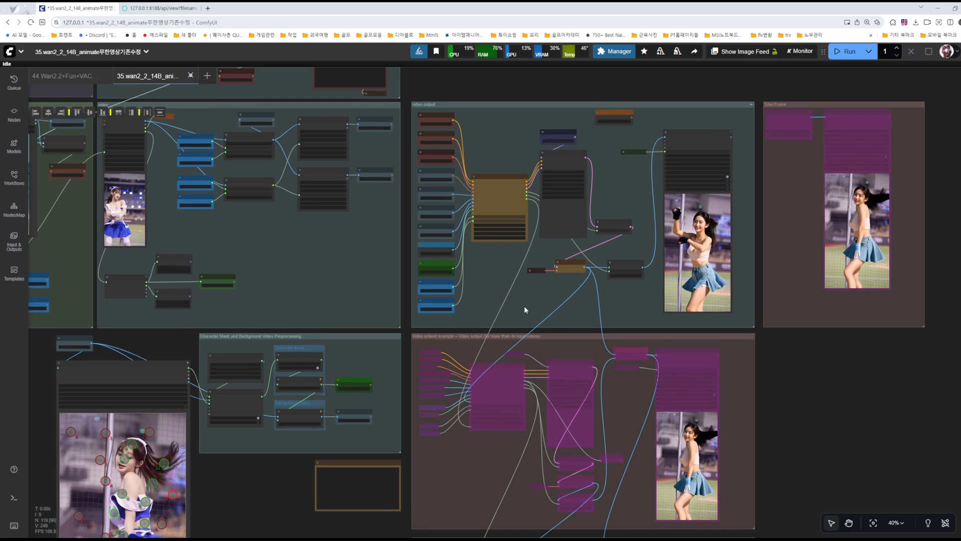
Step: Inspect the WanAnimateToVideo node in the video output group, including its inputs, length and continue_motion_max_frames settings
scroll(521, 289, "up", 7)
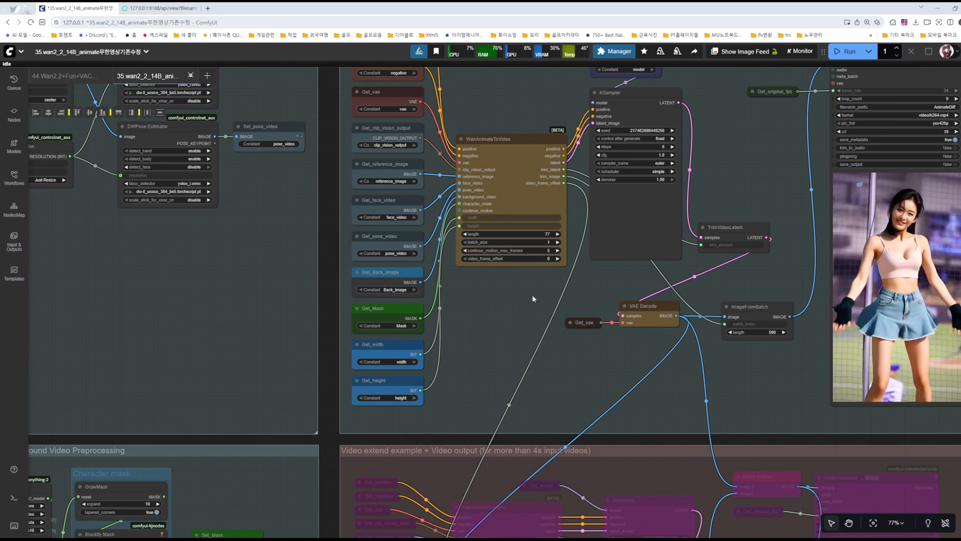
left_click_drag(532, 295, 501, 381)
scroll(499, 378, "up", 4)
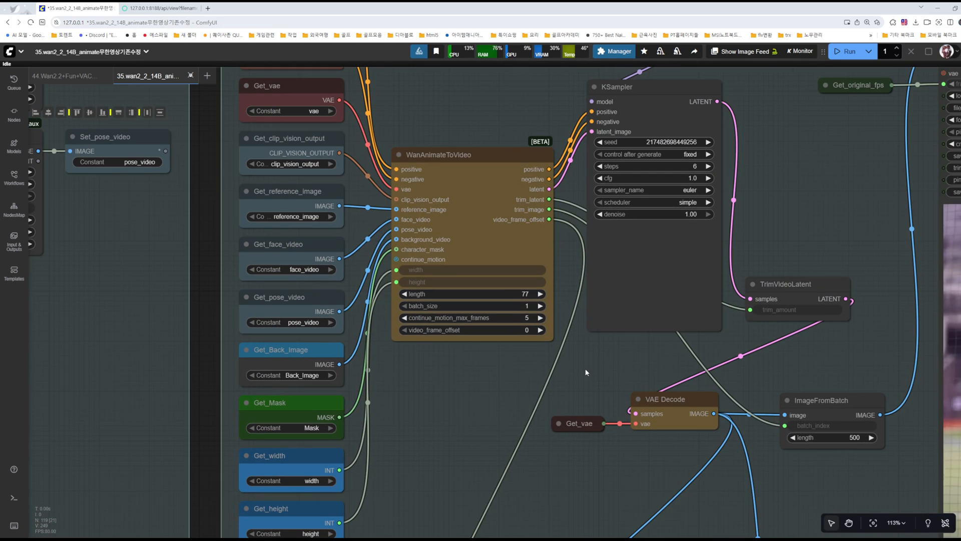
scroll(655, 123, "down", 3)
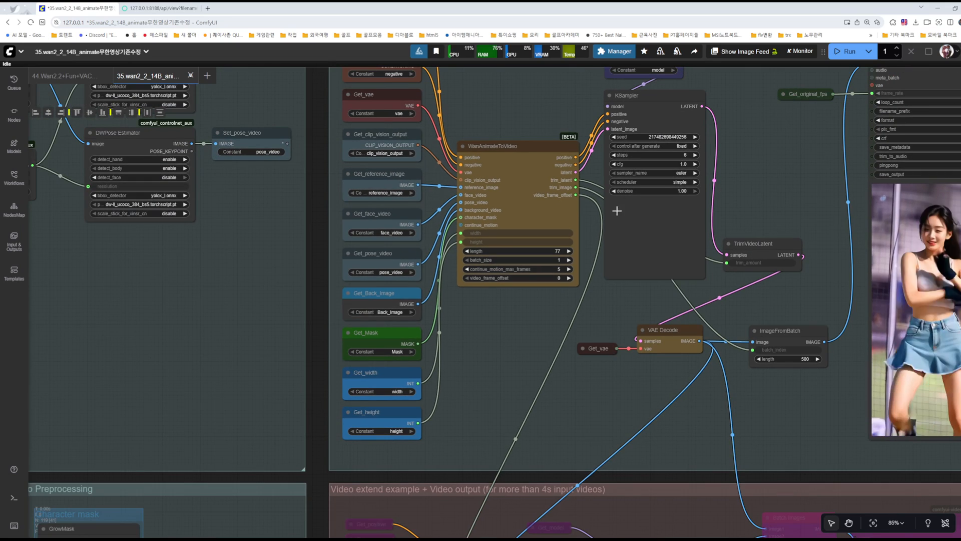
scroll(507, 154, "up", 3)
scroll(505, 152, "up", 1)
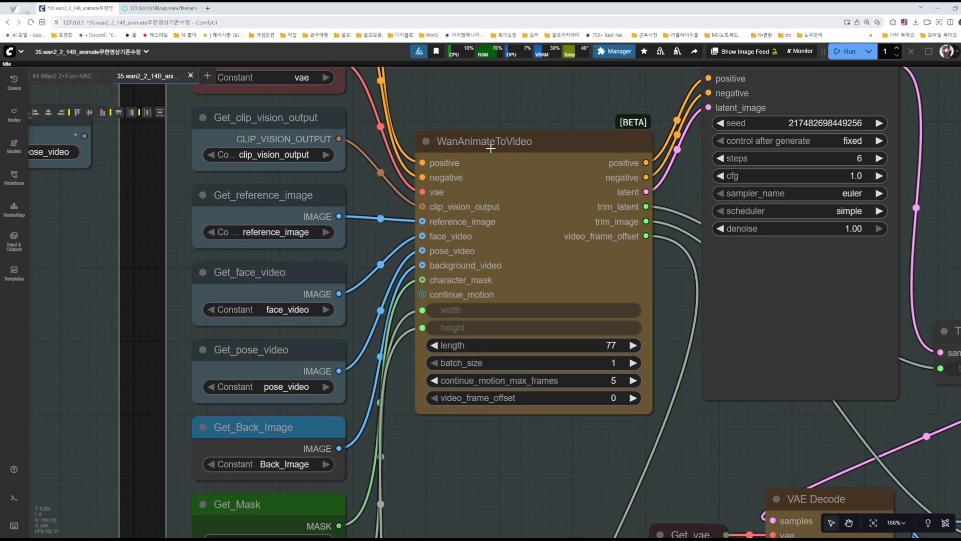
scroll(490, 148, "down", 5)
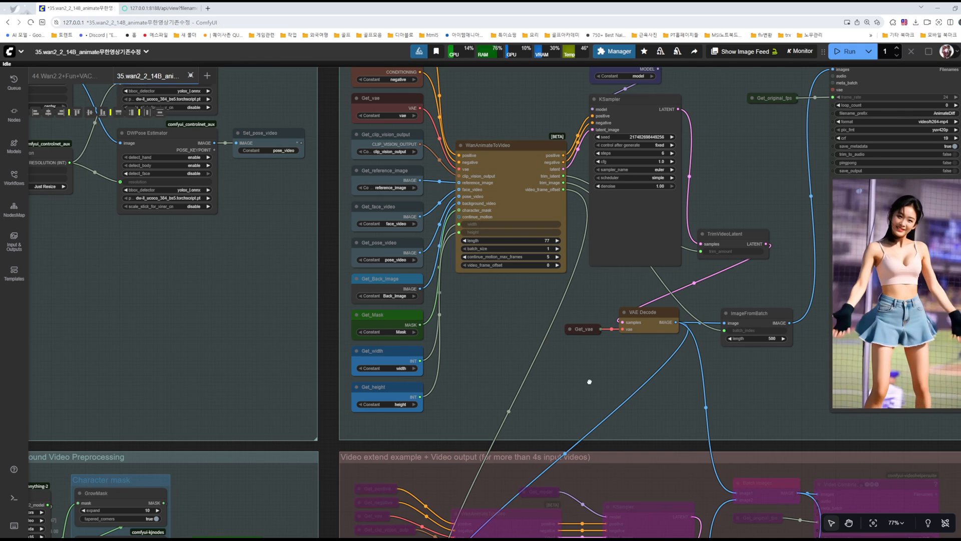
Step: Trace the VAE Decode image output into the first Video extend group's WanAnimateToVideo and Batch Images nodes
left_click_drag(592, 378, 458, 256)
scroll(539, 223, "up", 5)
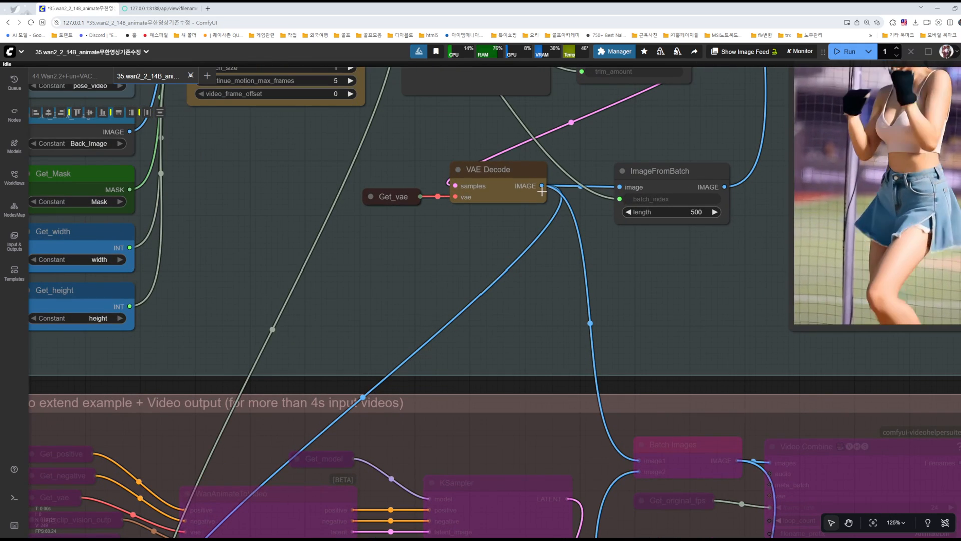
left_click_drag(473, 325, 704, 45)
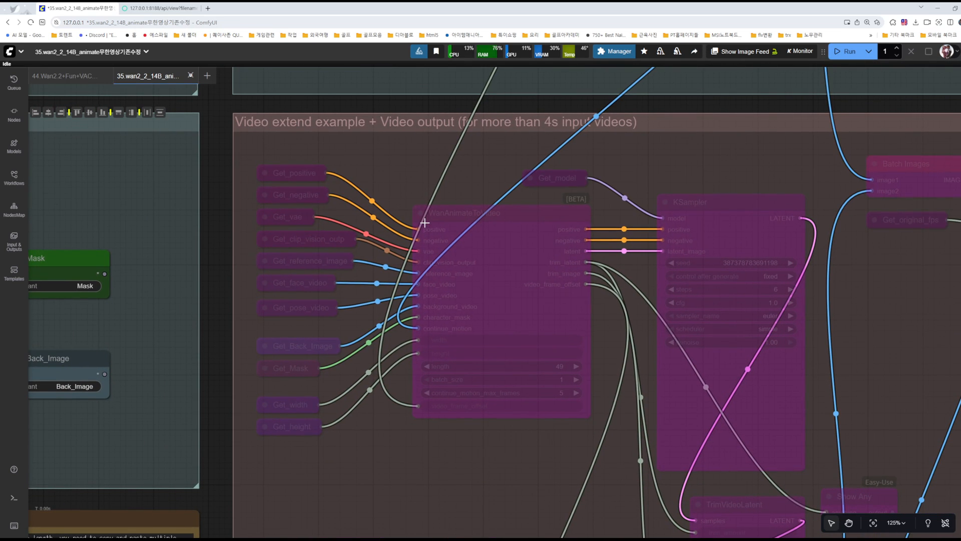
scroll(424, 223, "down", 9)
scroll(505, 295, "up", 7)
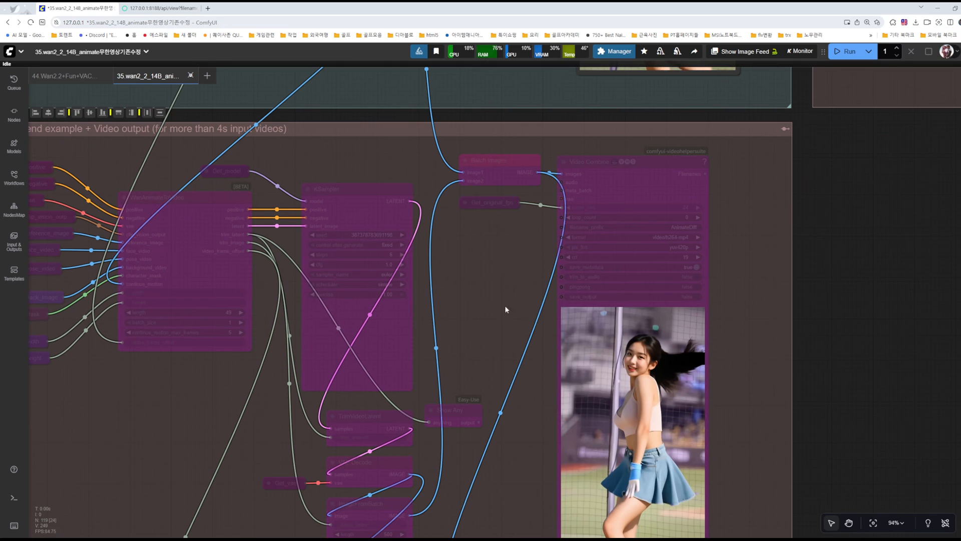
left_click_drag(479, 313, 640, 151)
scroll(639, 153, "down", 9)
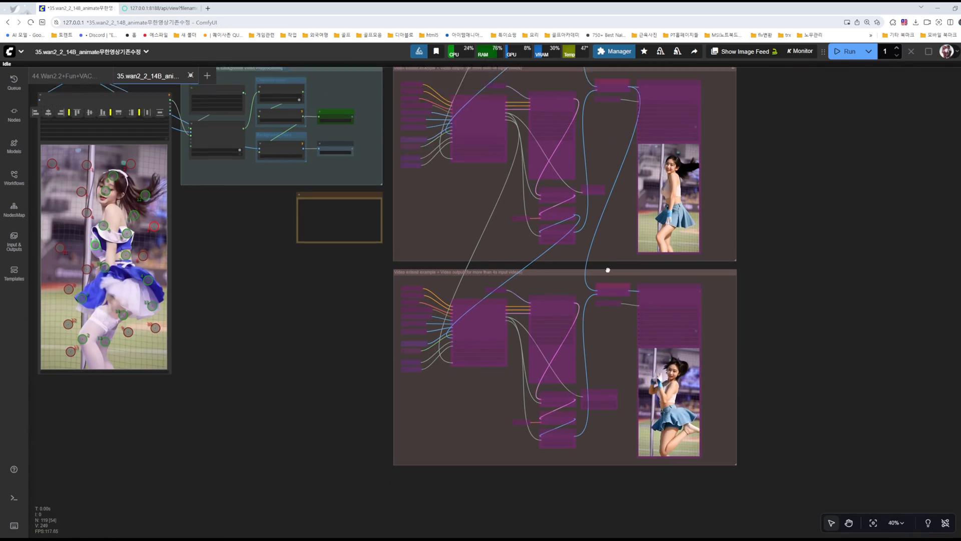
Step: Examine the Unet Loader and Load Diffusion Model group, the models group, and the custom nodes and model links notes
left_click_drag(609, 247, 598, 384)
scroll(689, 245, "up", 6)
left_click_drag(556, 124, 767, 246)
scroll(627, 168, "down", 3)
left_click_drag(355, 207, 714, 346)
scroll(479, 226, "down", 3)
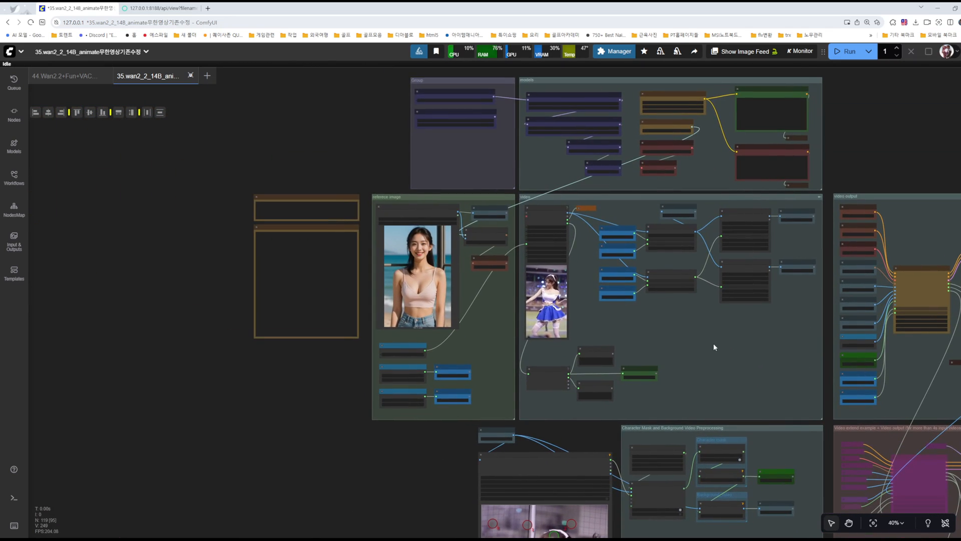
scroll(556, 321, "up", 6)
left_click_drag(453, 272, 453, 458)
left_click_drag(426, 232, 393, 316)
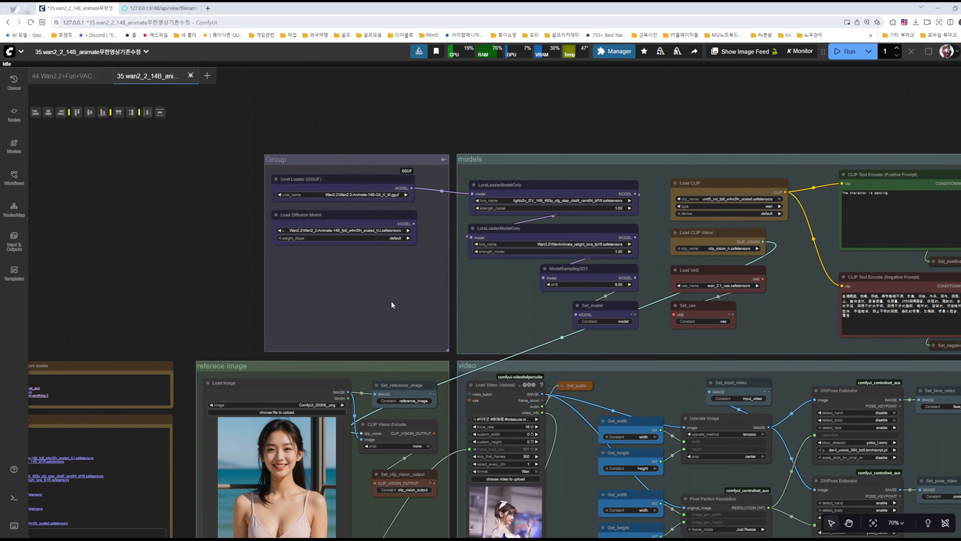
left_click_drag(151, 314, 436, 144)
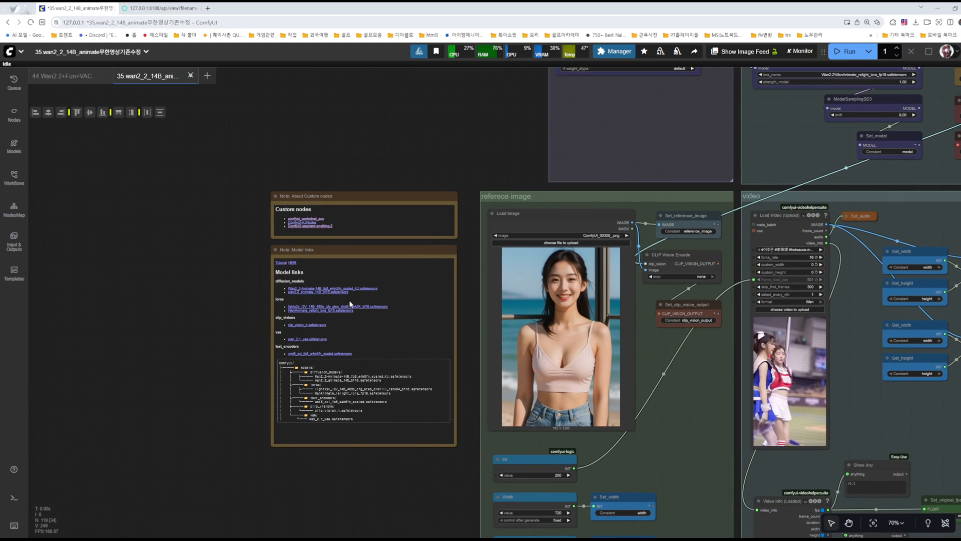
Step: Examine the Model links note and compare the Unet Loader (GGUF) and Load Diffusion Model nodes
scroll(228, 309, "up", 10)
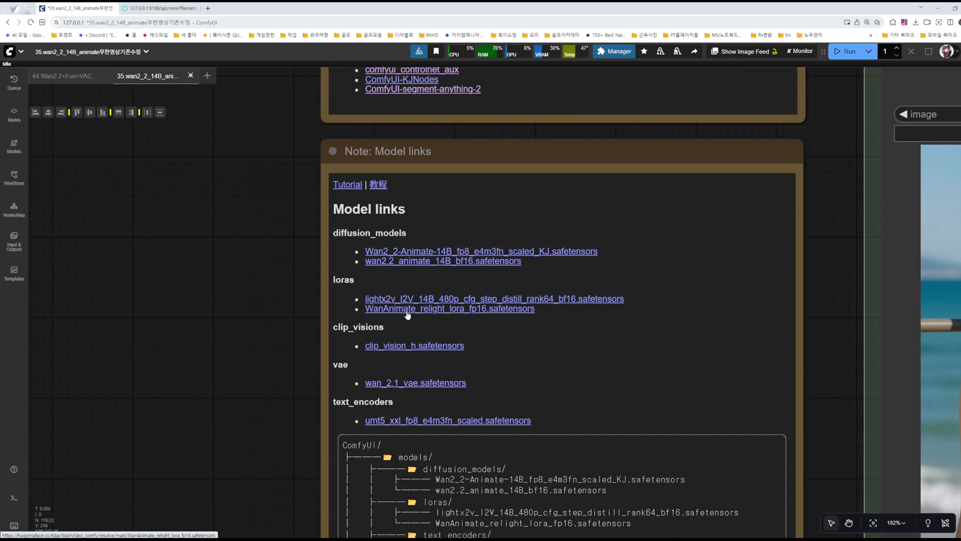
scroll(246, 331, "down", 6)
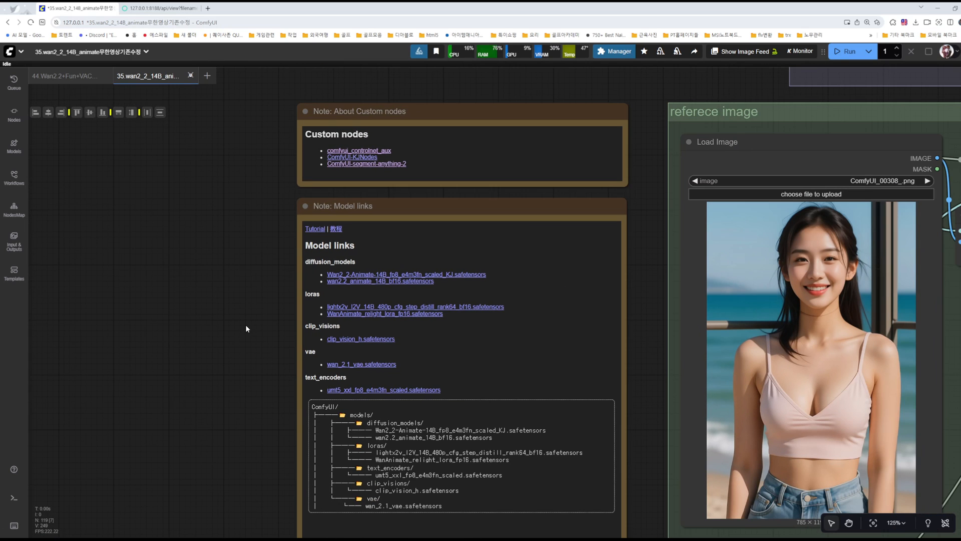
left_click_drag(578, 103, 369, 242)
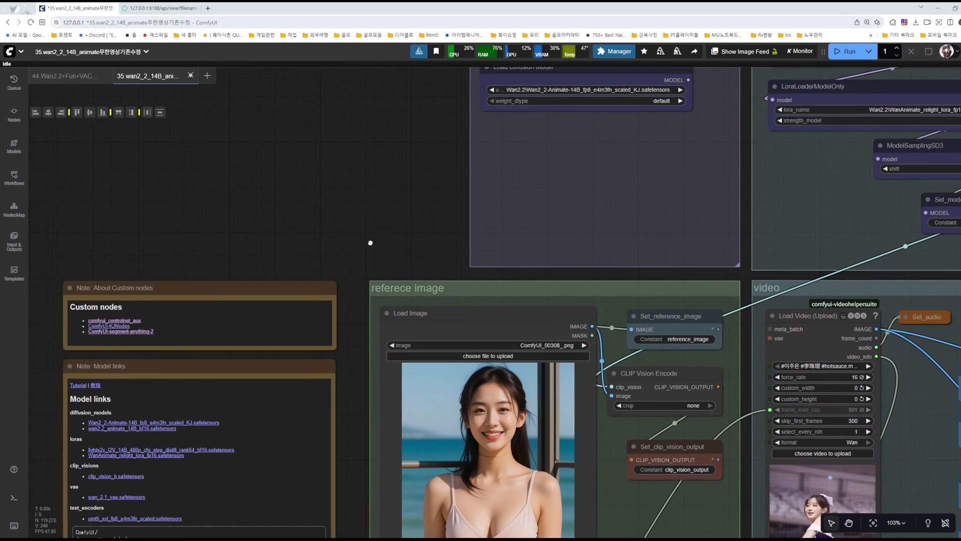
left_click_drag(398, 206, 321, 236)
left_click_drag(282, 289, 175, 453)
left_click_drag(527, 321, 439, 377)
scroll(457, 353, "up", 6)
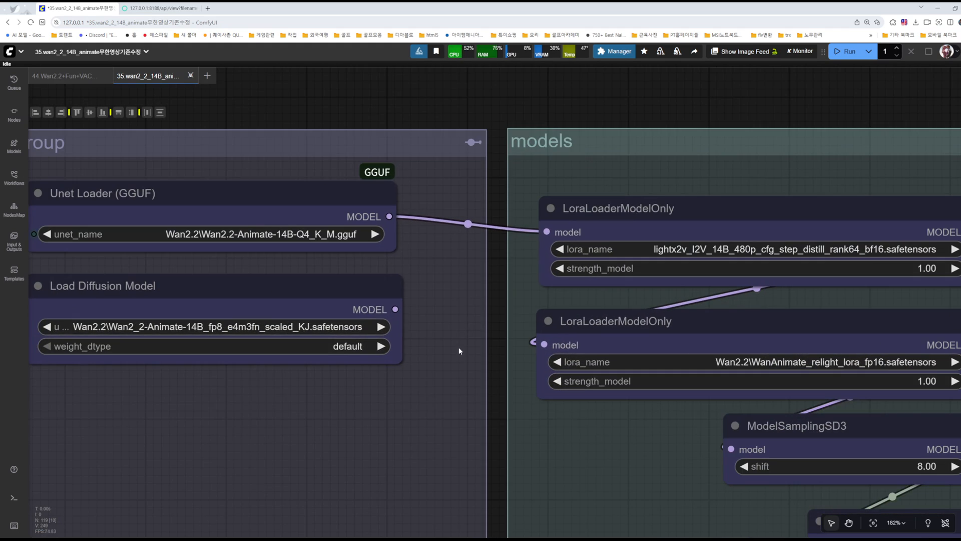
left_click_drag(454, 302, 574, 295)
left_click(407, 281)
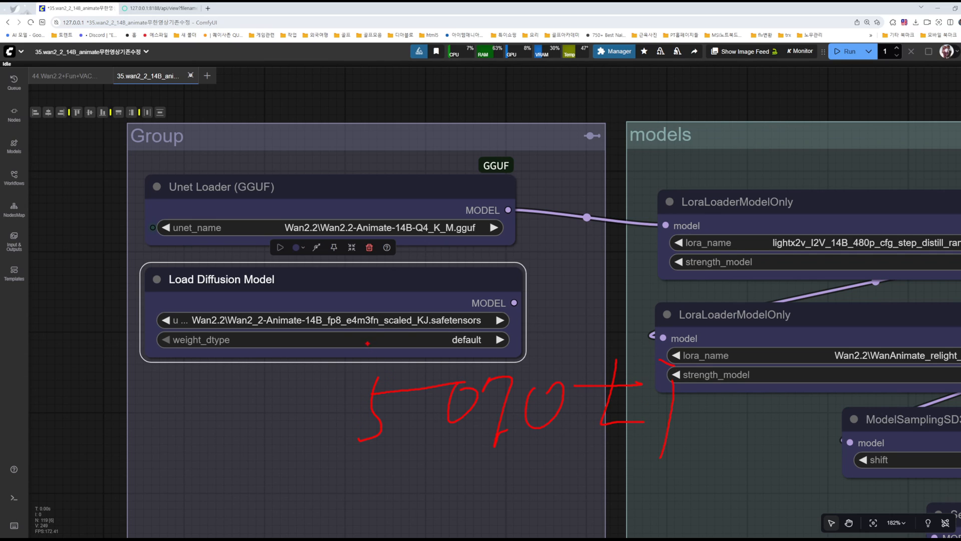
left_click_drag(371, 359, 404, 376)
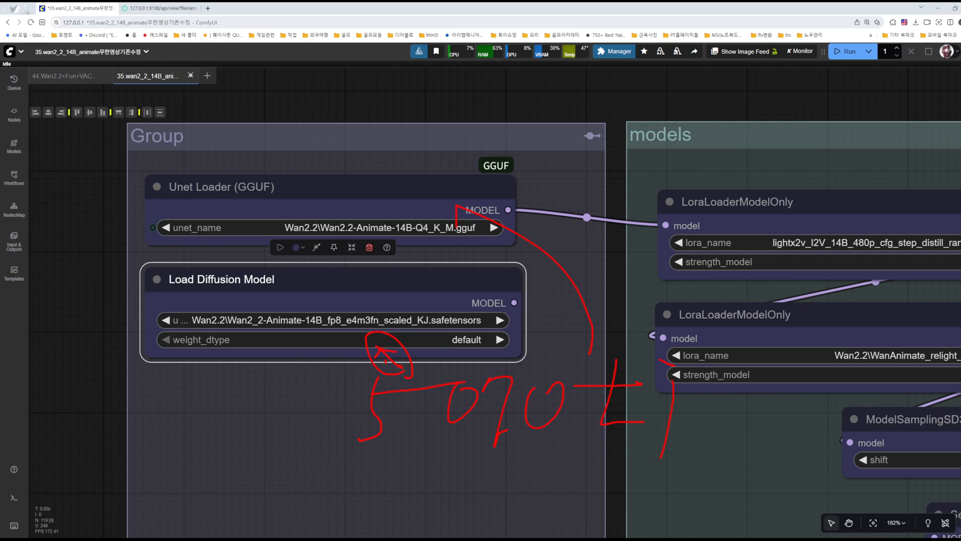
mouse_move(479, 228)
left_mouse_down()
mouse_move(371, 200)
mouse_move(389, 235)
mouse_move(498, 258)
left_mouse_up()
key("Escape")
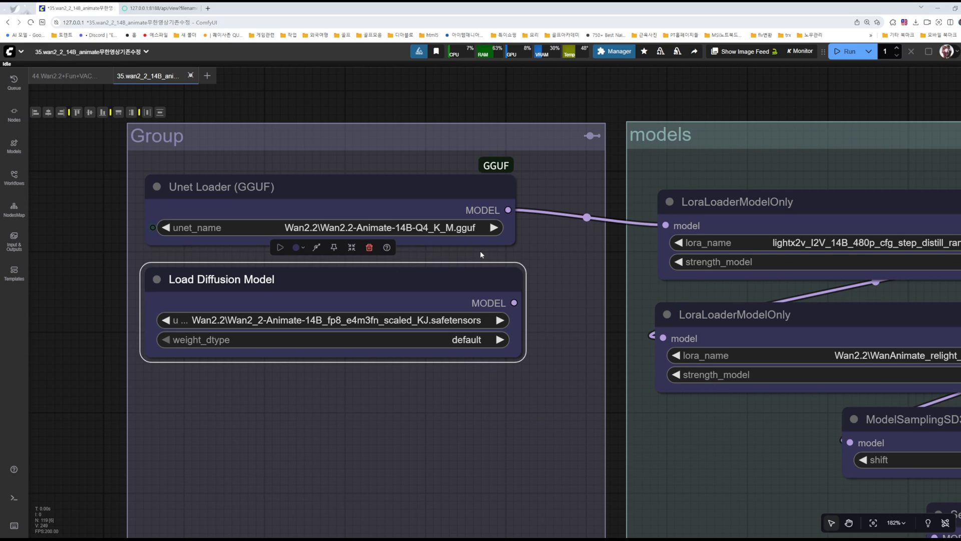
Step: Give the Unet Loader (GGUF) and Load Diffusion Model nodes equal width and save the workflow
left_click(445, 397)
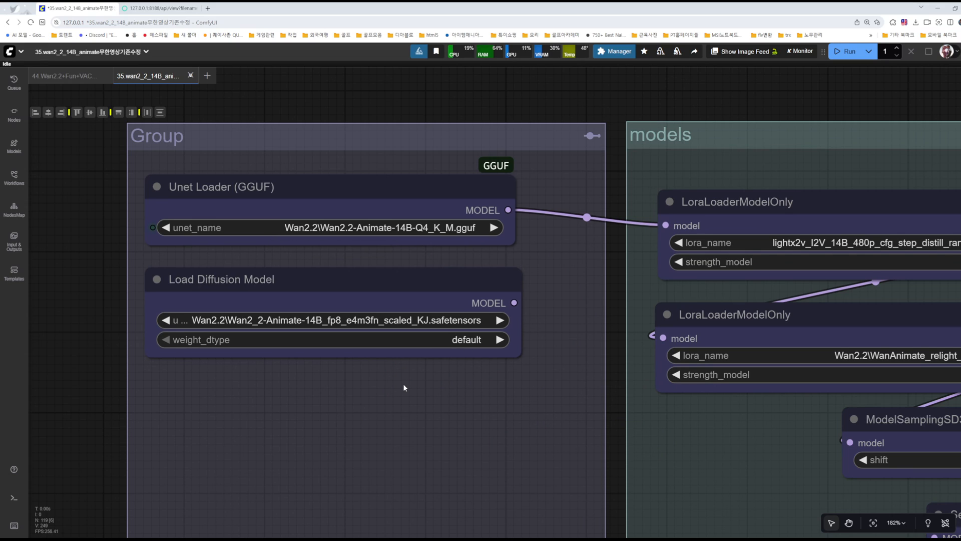
left_click_drag(404, 386, 138, 168)
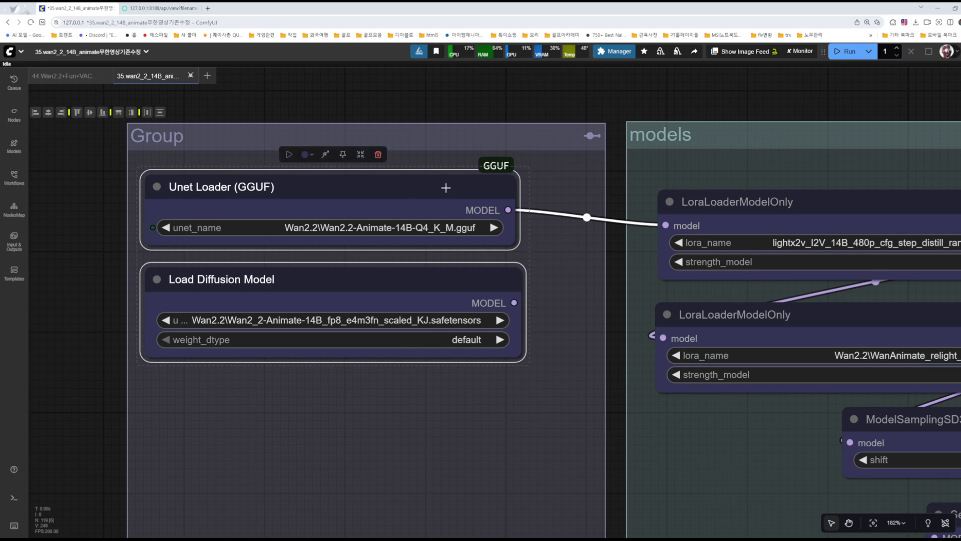
left_click(131, 112)
left_click(404, 430)
key("ctrl+s")
Step: Feed the first LoraLoaderModelOnly node from Load Diffusion Model and reconnect it to the Unet Loader (GGUF) MODEL output
scroll(511, 438, "down", 6)
left_click_drag(510, 437, 485, 392)
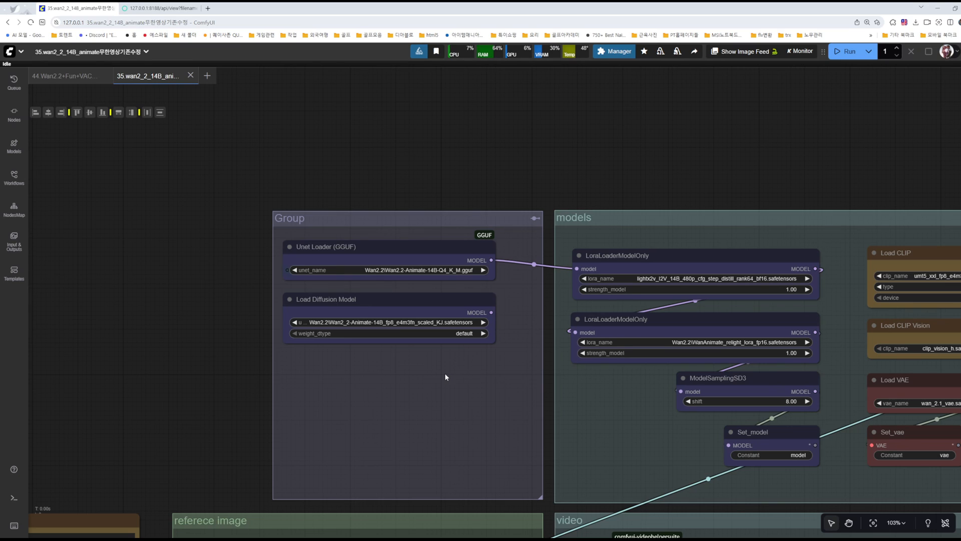
scroll(441, 375, "up", 4)
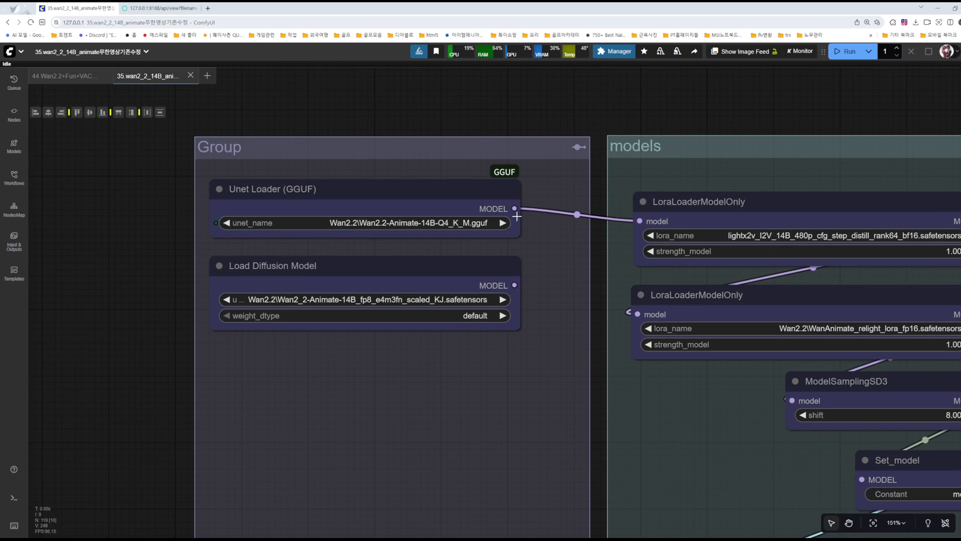
left_click_drag(551, 247, 502, 268)
left_click_drag(465, 305, 589, 241)
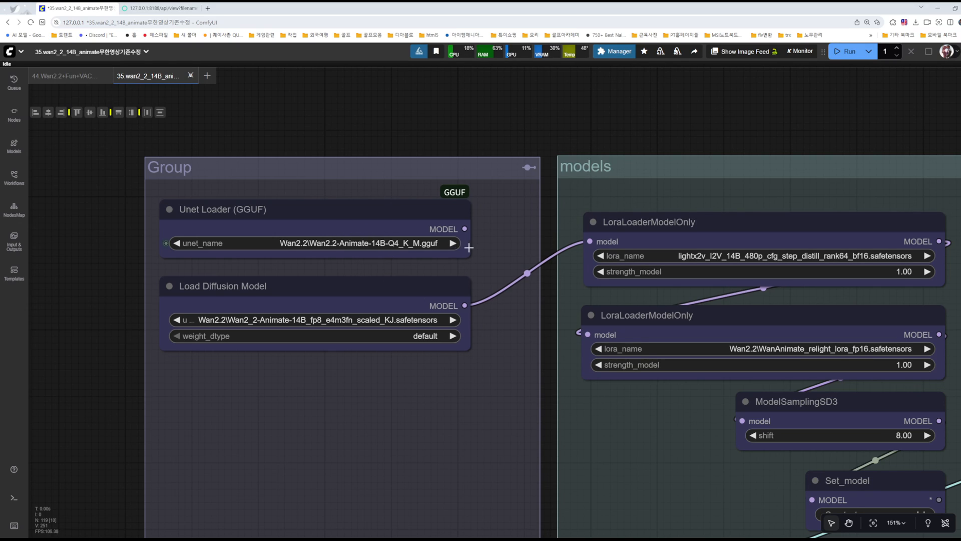
left_click_drag(464, 229, 590, 243)
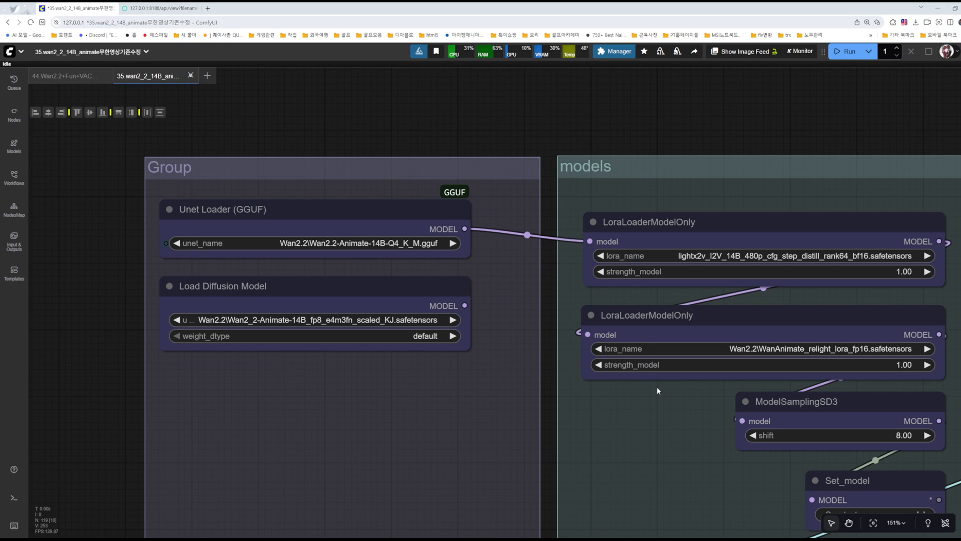
Step: Review the reference image group, including the Load Image node and the Width and Height value nodes
left_click_drag(455, 460, 570, 296)
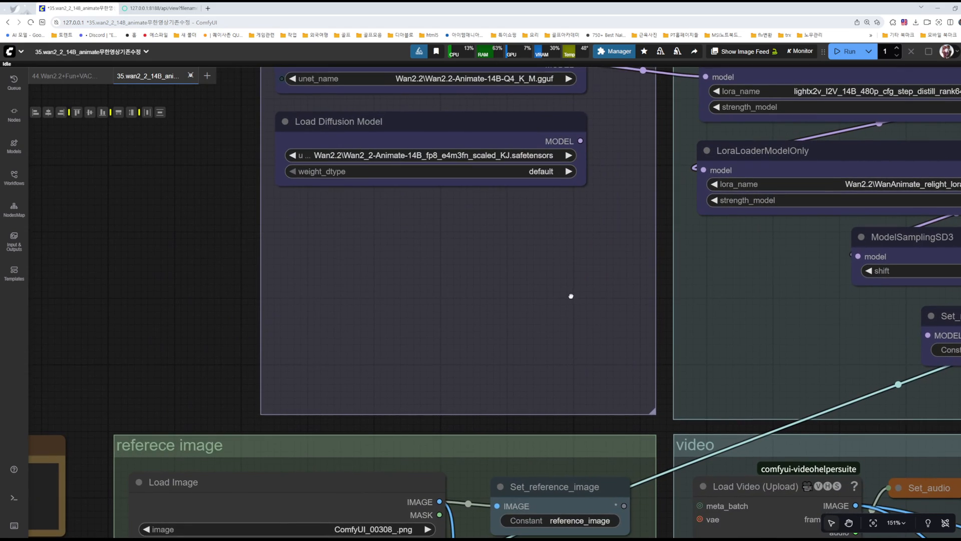
scroll(536, 294, "down", 5)
left_click_drag(476, 338, 500, 145)
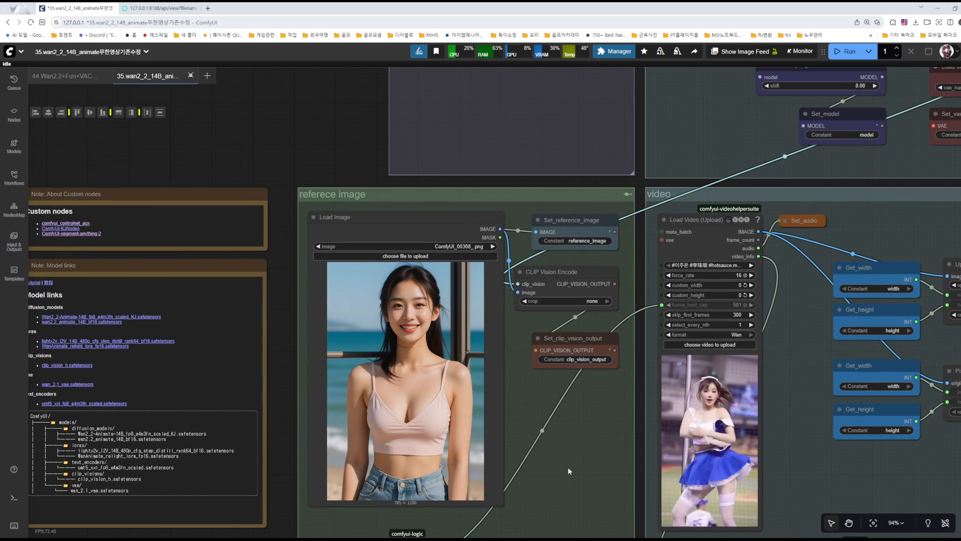
left_click_drag(565, 483, 589, 306)
left_click_drag(581, 372, 622, 273)
scroll(631, 316, "up", 5)
left_click(337, 326)
left_click(331, 405)
left_click_drag(178, 415, 180, 313)
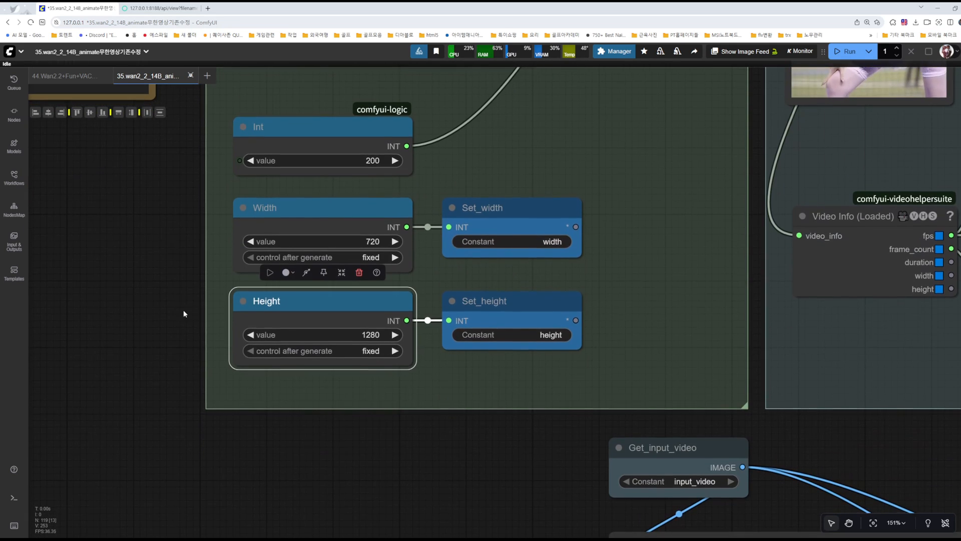
scroll(282, 317, "up", 5)
scroll(560, 413, "down", 4)
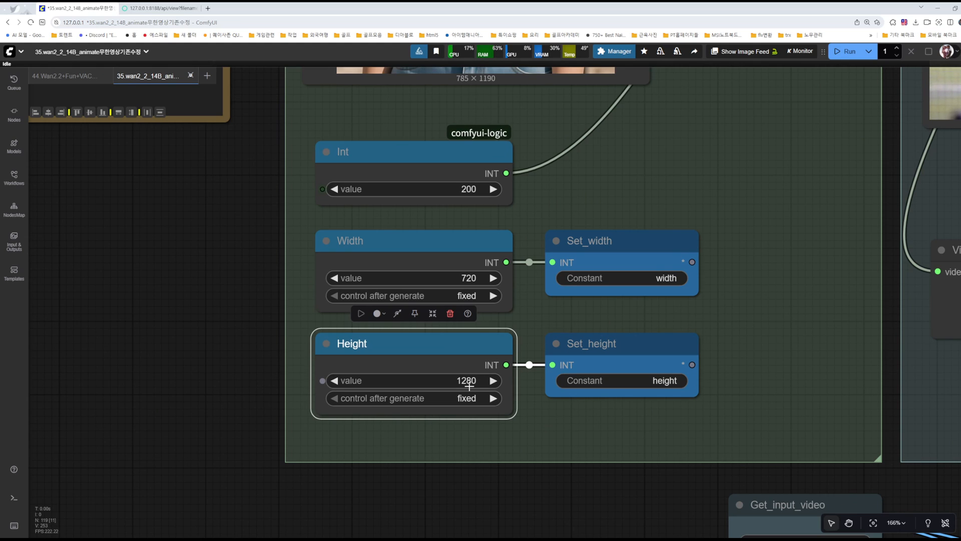
Step: Trace the Int node's link to the Load Video (Upload) node and examine its frame_load_cap, skip_first_frames and select_every_nth settings
left_click_drag(570, 215, 590, 324)
left_click(468, 259)
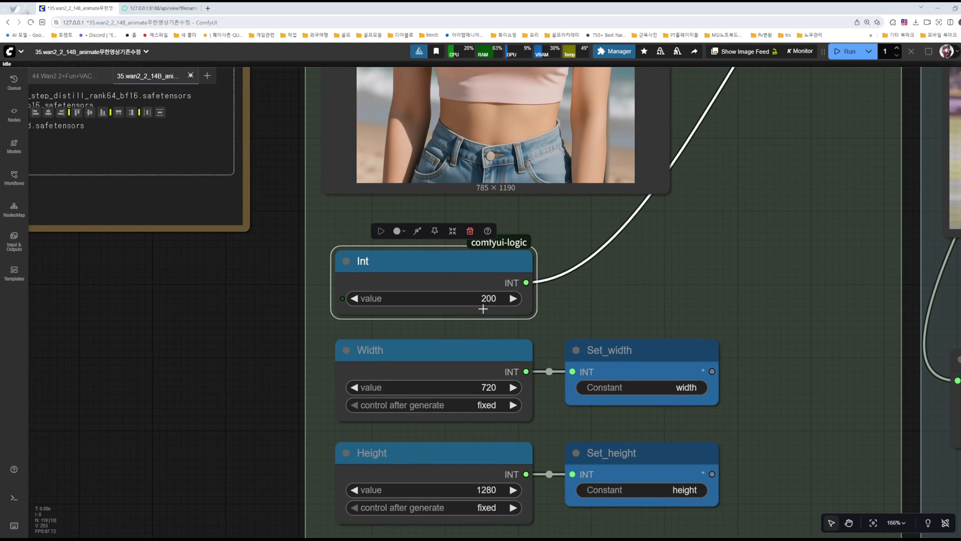
left_click(744, 259)
left_click_drag(745, 260, 385, 392)
left_click_drag(430, 276, 388, 397)
left_click_drag(727, 336, 706, 478)
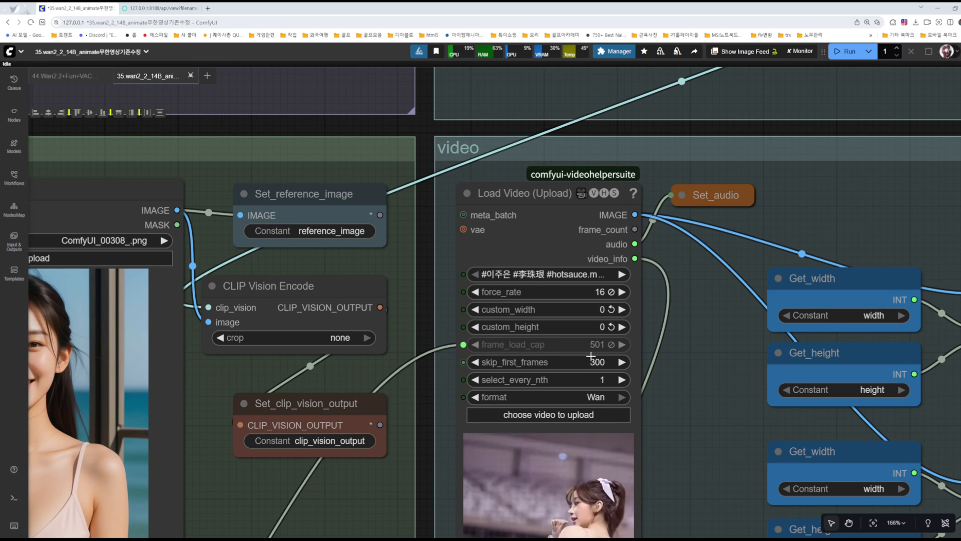
scroll(674, 370, "up", 2)
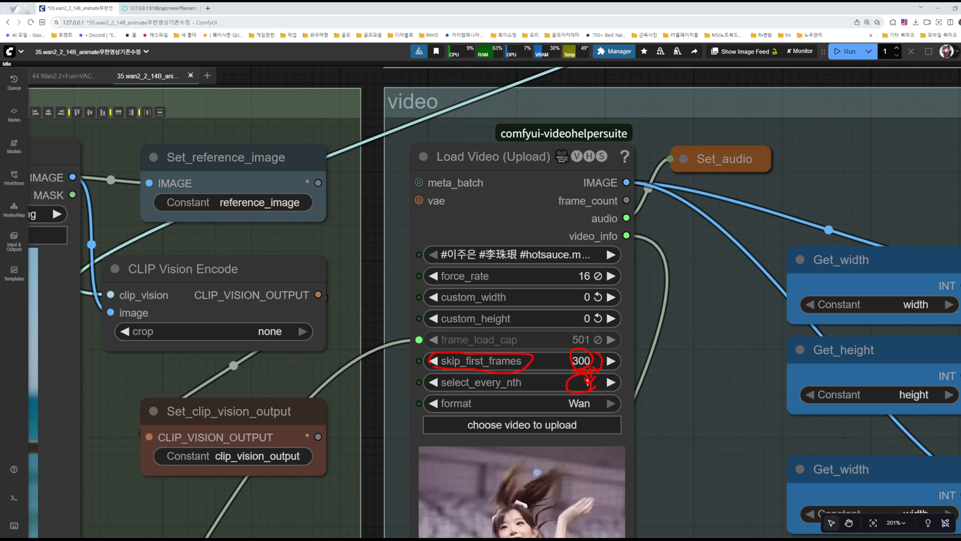
left_click_drag(592, 355, 559, 366)
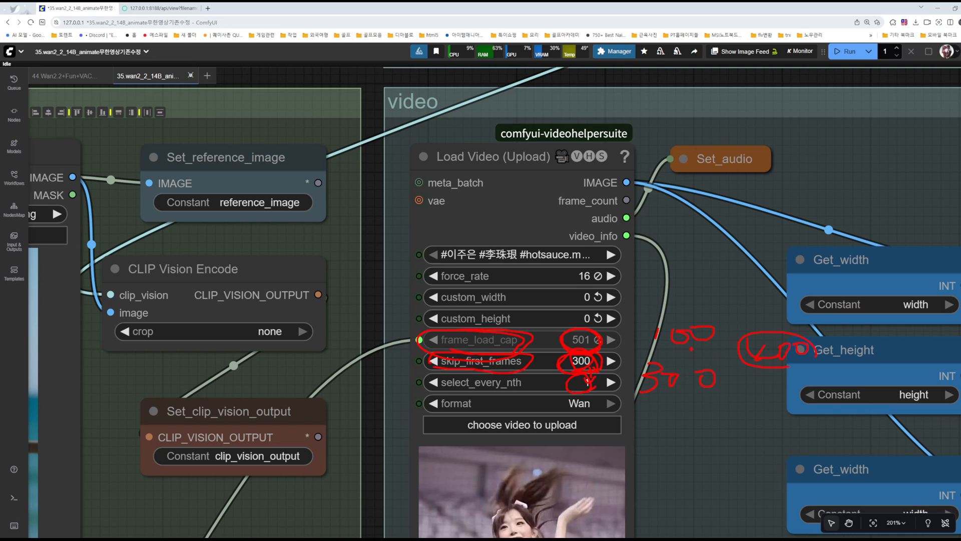
key("Escape")
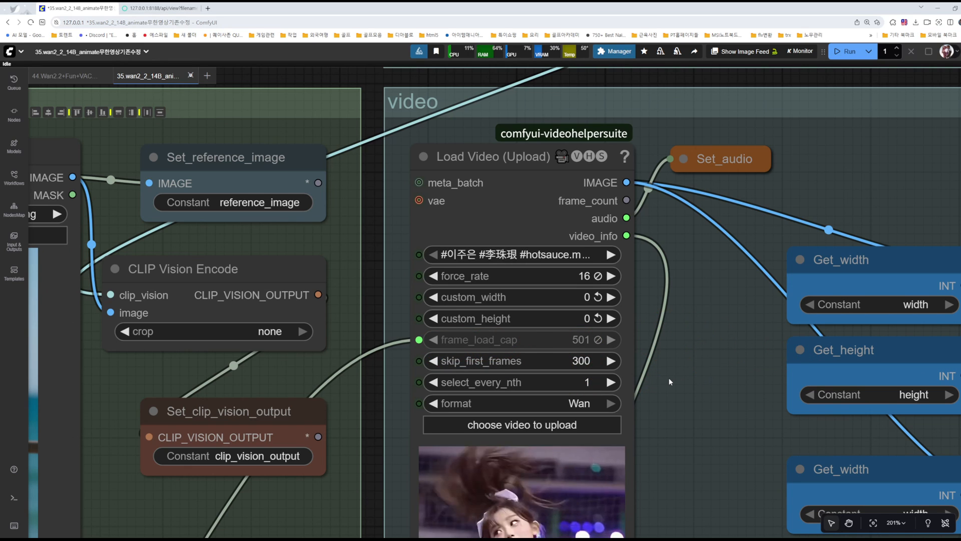
Step: Recheck the Int node's link into Load Video (Upload) and inspect that node's force_rate, custom_width and custom_height settings
left_click_drag(713, 425, 855, 257)
scroll(447, 404, "down", 6)
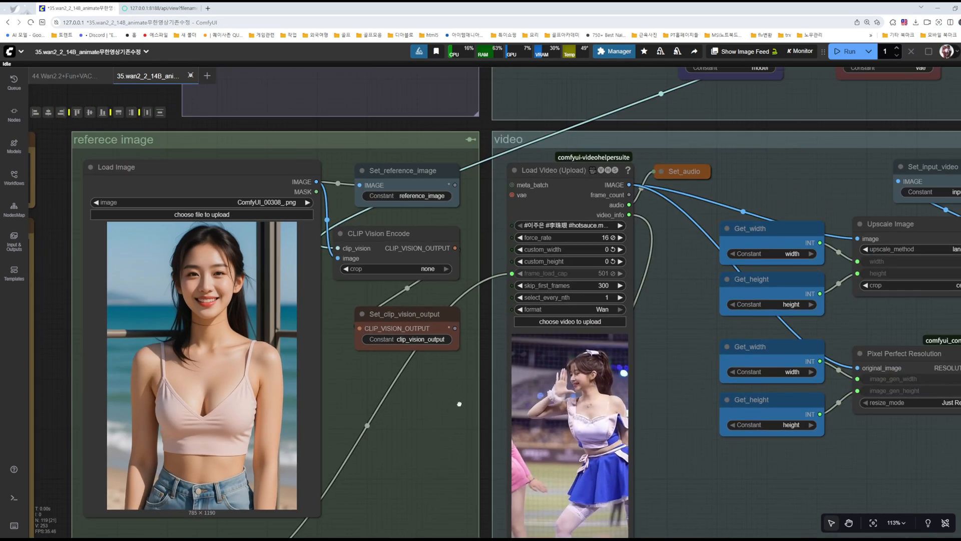
left_click_drag(440, 425, 622, 248)
scroll(449, 395, "up", 6)
left_click_drag(762, 105, 396, 424)
left_click_drag(731, 273, 718, 328)
scroll(704, 273, "up", 3)
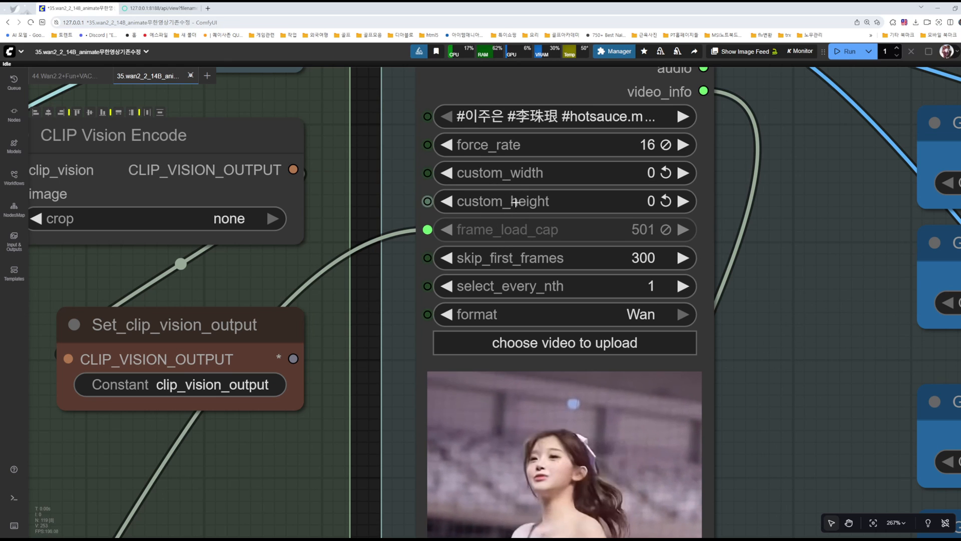
scroll(501, 200, "up", 1)
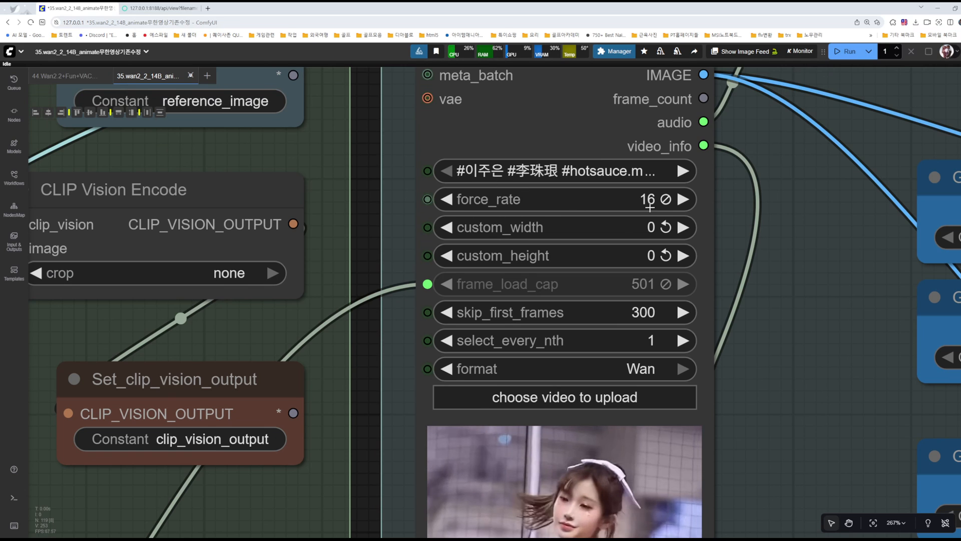
scroll(636, 423, "down", 1)
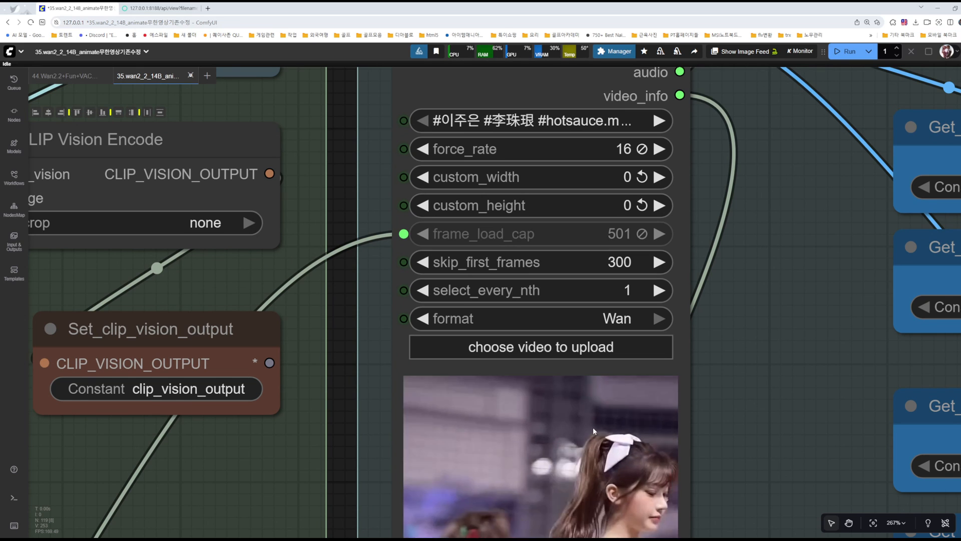
Step: Reset force_rate on the Load Video (Upload) node to 0 and set it back to 16
left_click(641, 148)
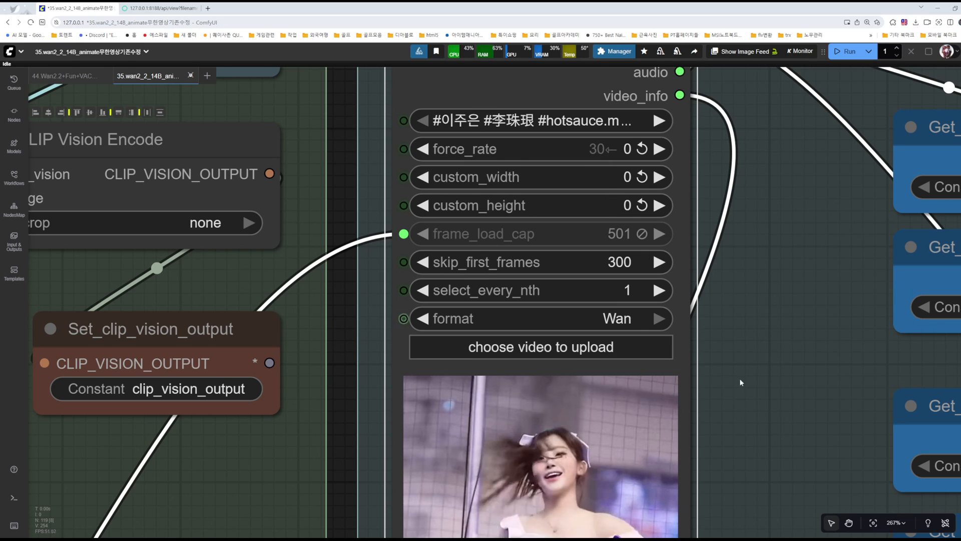
scroll(636, 467, "down", 5)
scroll(683, 312, "up", 9)
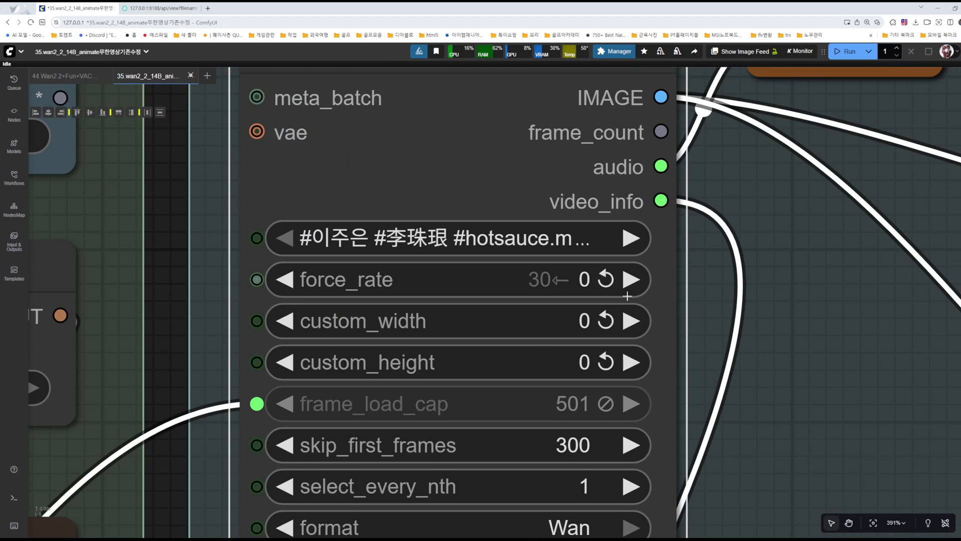
left_click(586, 281)
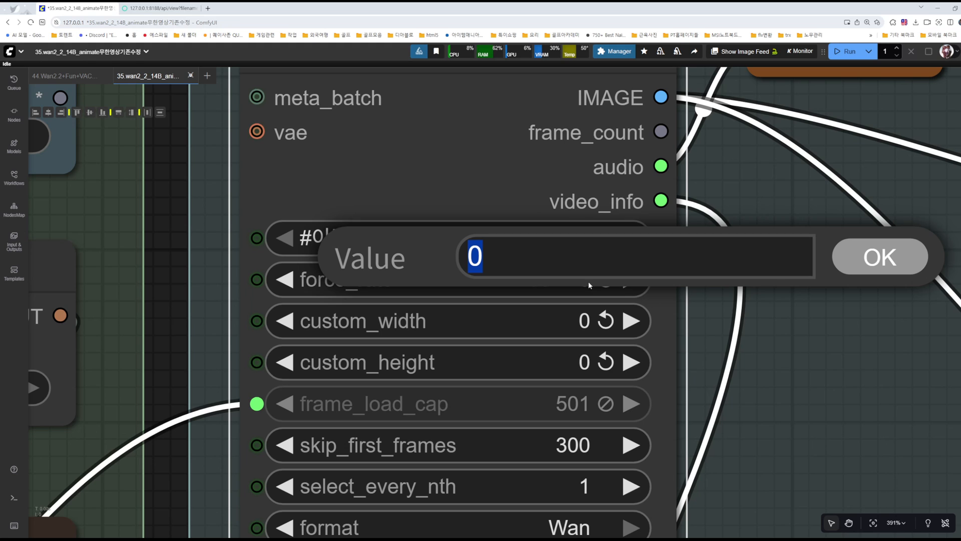
type("16")
left_click(879, 272)
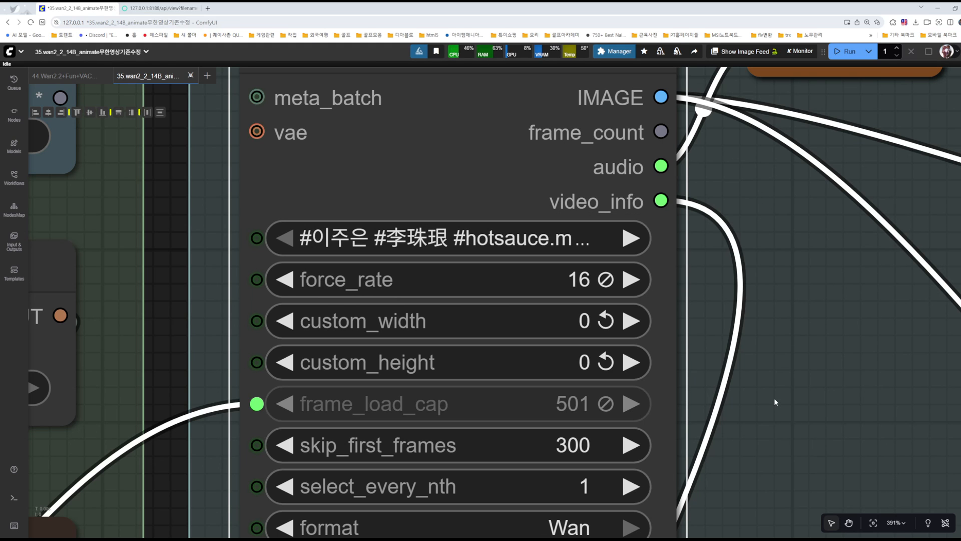
Step: Review the Load Video (Upload) node's remaining settings and its video preview alongside the reference image group
scroll(713, 358, "down", 8)
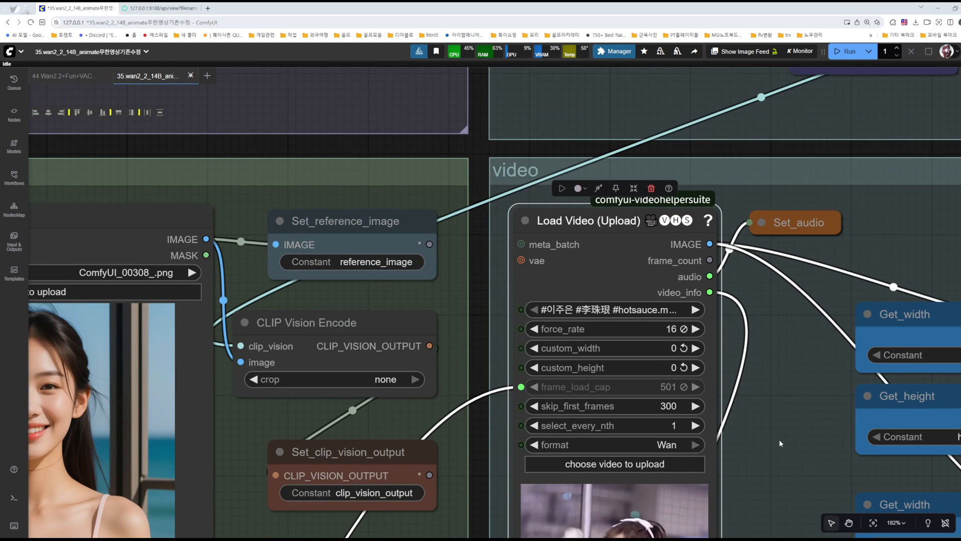
left_click_drag(779, 439, 725, 277)
scroll(546, 150, "up", 10)
scroll(581, 218, "down", 8)
left_click_drag(786, 348, 709, 205)
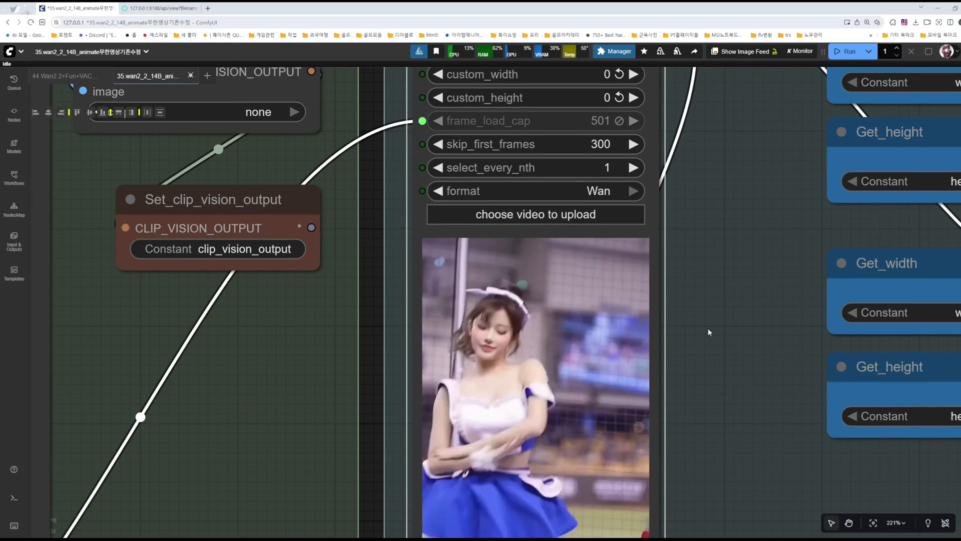
left_click_drag(721, 332, 724, 270)
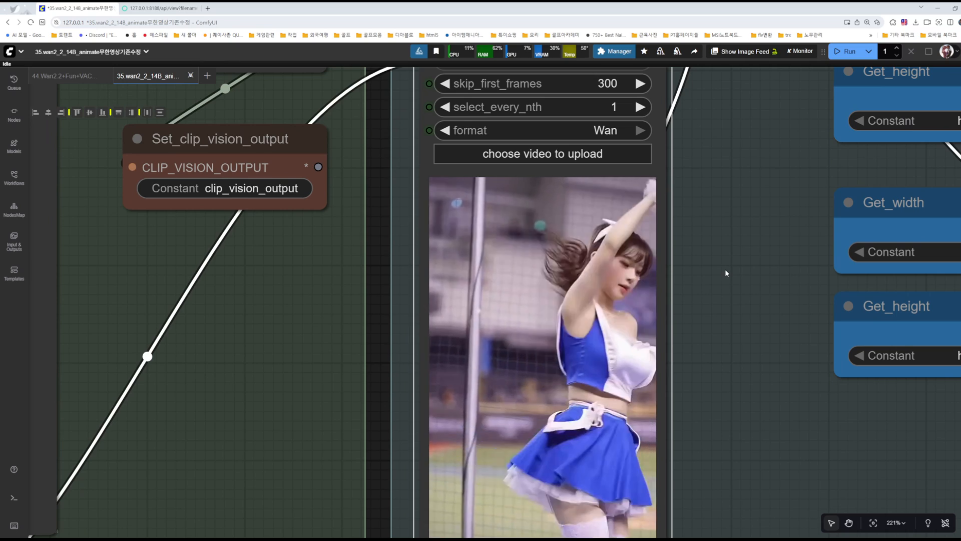
left_click_drag(729, 317, 718, 269)
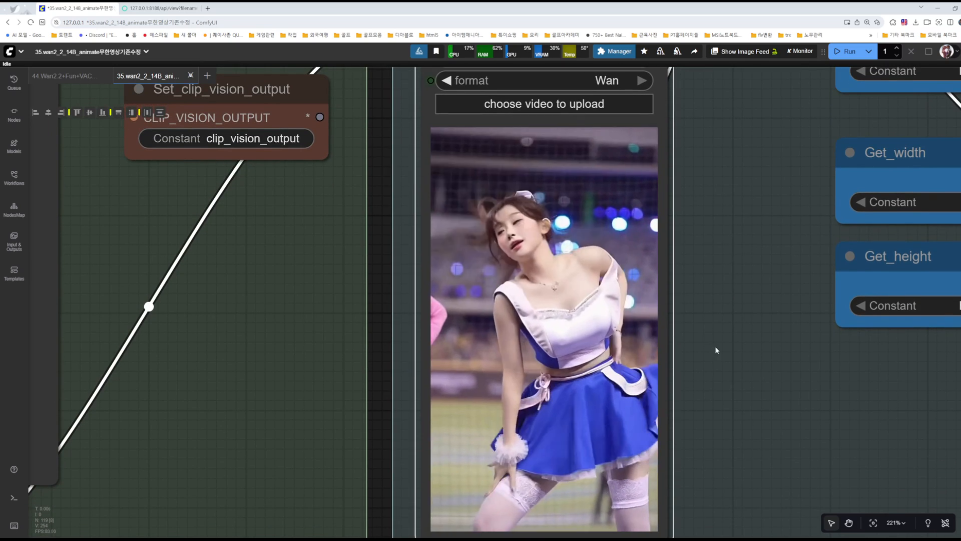
left_click_drag(717, 358, 724, 283)
left_click_drag(751, 248, 732, 365)
scroll(736, 246, "down", 7)
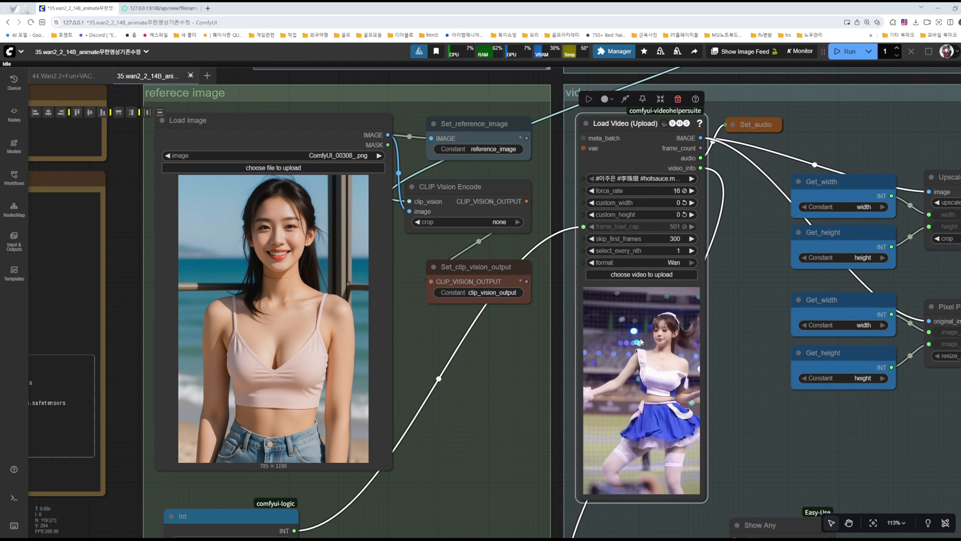
Step: Trace the Load Video (Upload) node's audio output into the collapsed Set_audio node, briefly expanding and re-collapsing that node
left_click_drag(515, 362, 544, 441)
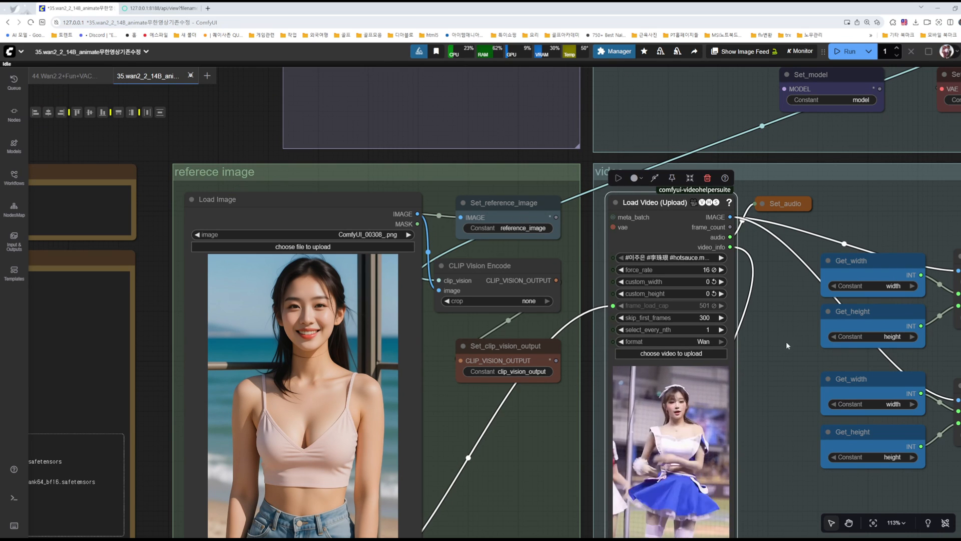
left_click_drag(791, 334, 533, 416)
scroll(476, 318, "up", 9)
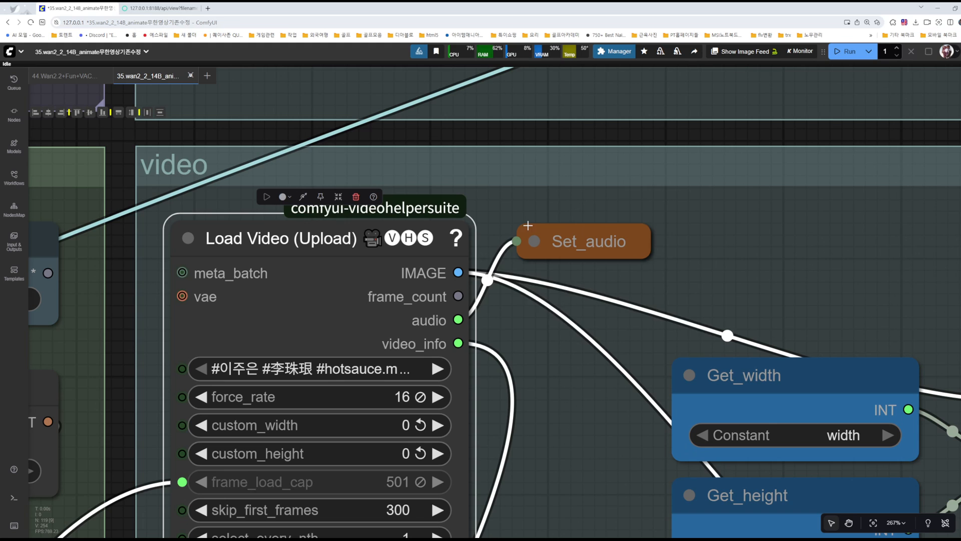
left_click(534, 240)
left_click(534, 241)
scroll(559, 357, "down", 5)
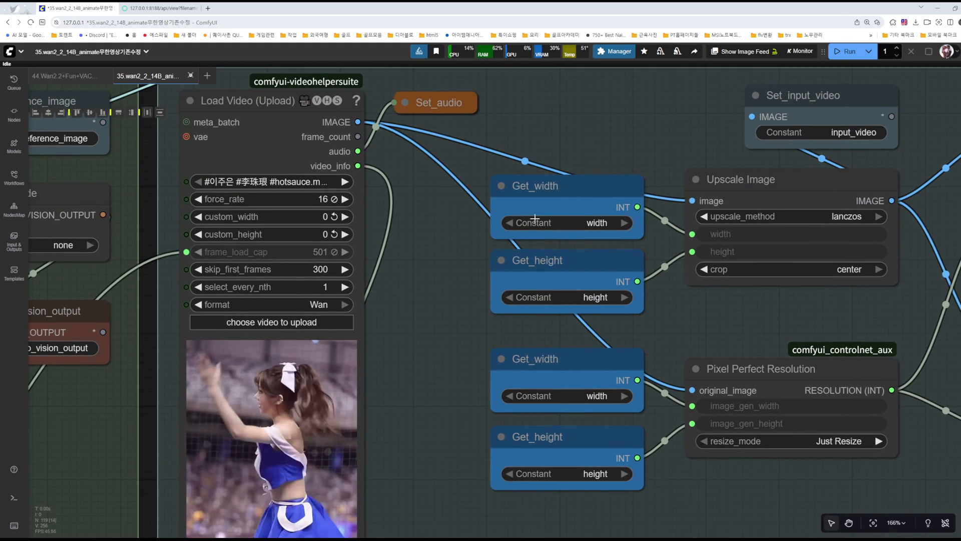
Step: Revisit the Int, Width and Height nodes and the Set_width and Set_height nodes they feed
left_click_drag(472, 326, 957, 207)
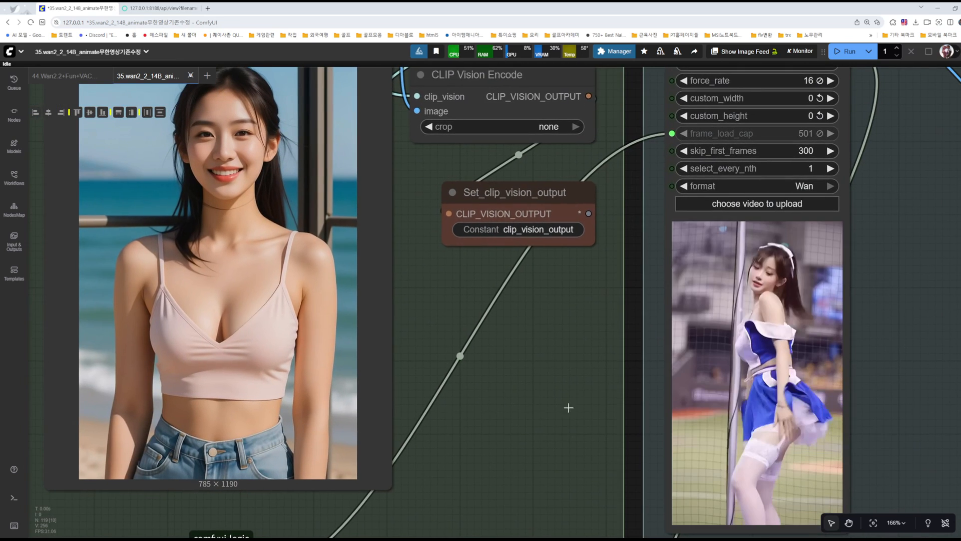
left_click_drag(487, 460, 599, 162)
scroll(599, 164, "down", 1)
left_click_drag(648, 326, 677, 203)
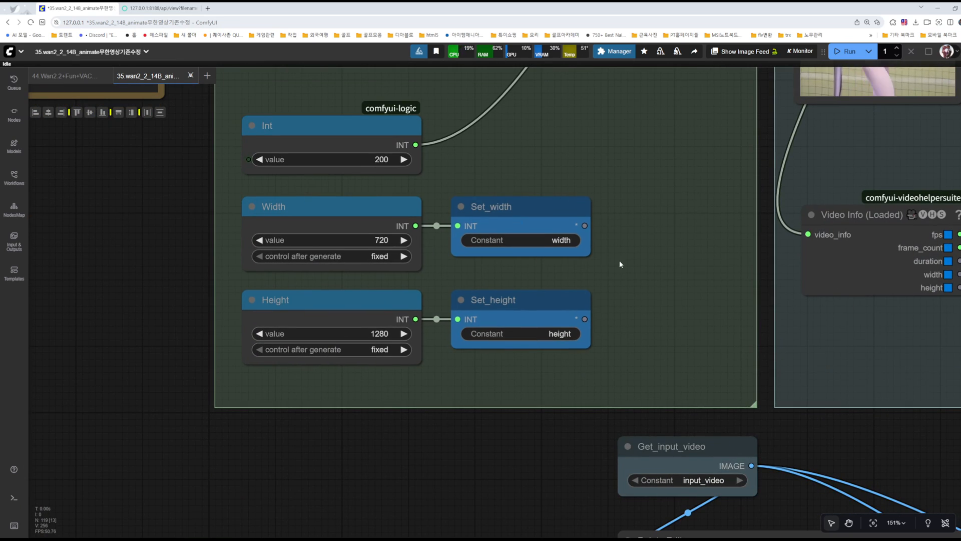
left_click_drag(680, 171, 613, 234)
Step: Follow the video's path through Upscale Image and Pixel Perfect Resolution to the two DWPose Estimator nodes and their face_video and pose_video setters
left_click_drag(554, 243, 265, 461)
left_click_drag(847, 269, 610, 412)
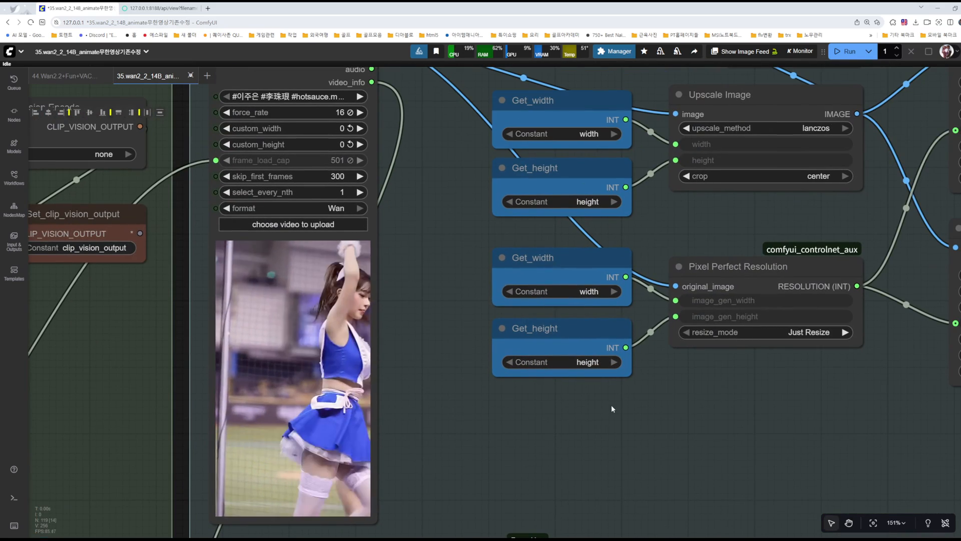
left_click_drag(719, 220, 662, 307)
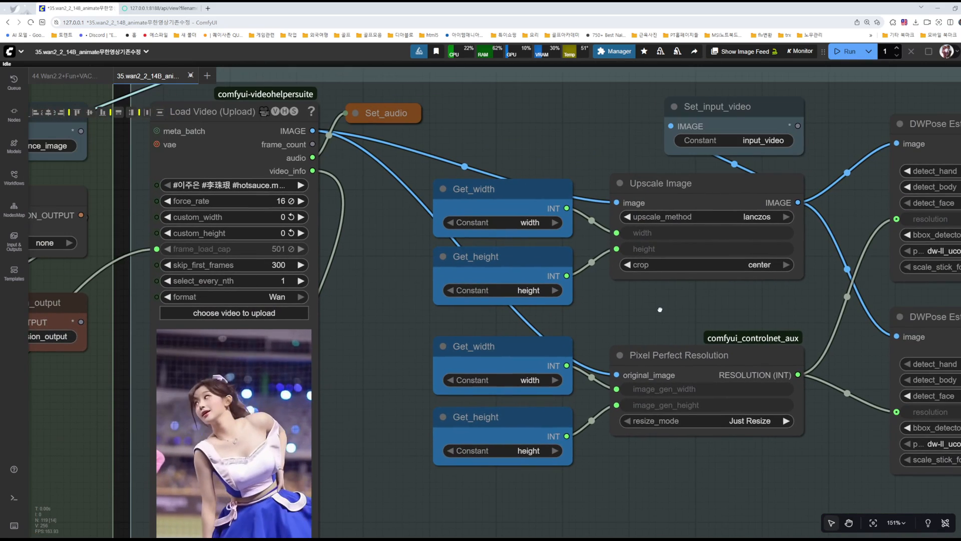
scroll(662, 307, "down", 3)
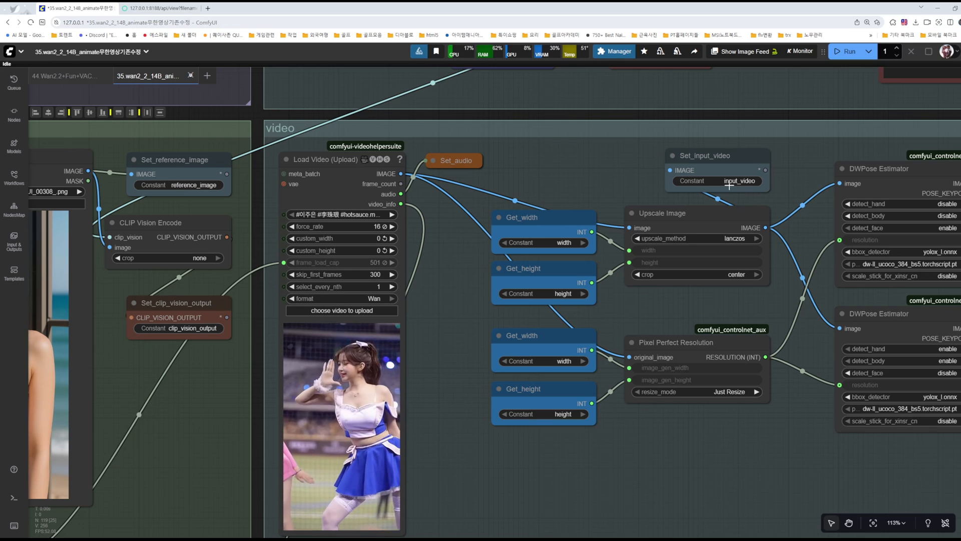
left_click_drag(679, 319, 385, 316)
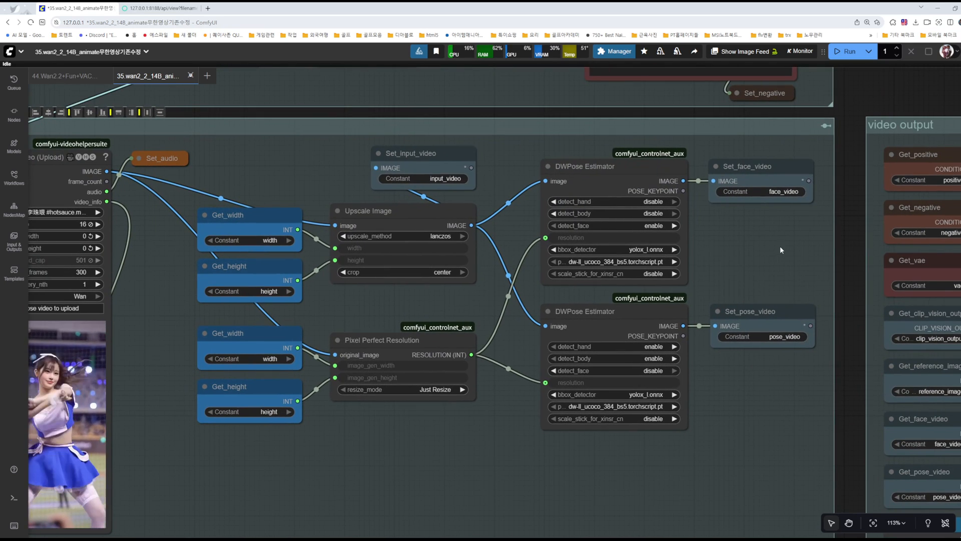
left_click_drag(749, 244, 662, 250)
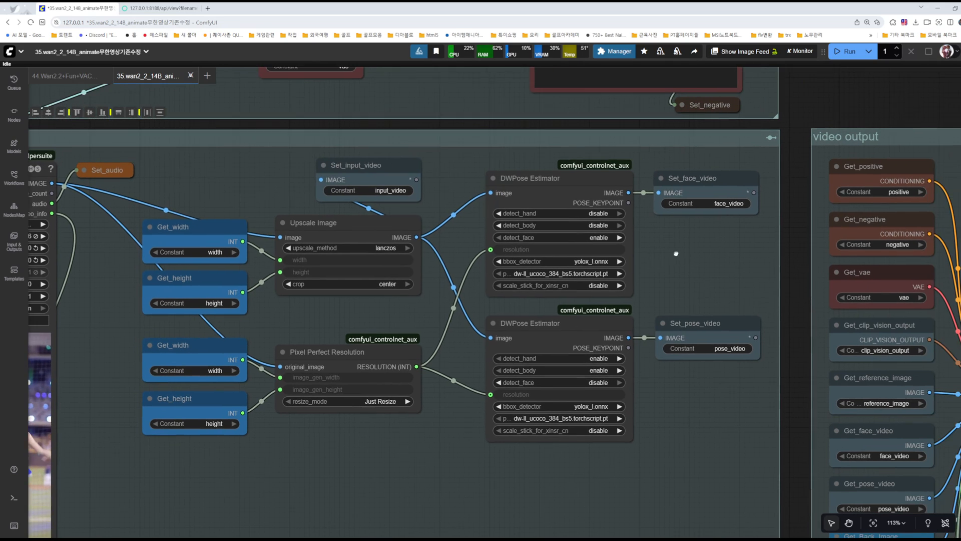
Step: Attach a Preview Image node to the IMAGE output of each DWPose Estimator, starting with the pose one
left_click_drag(667, 325, 703, 397)
left_click(715, 477)
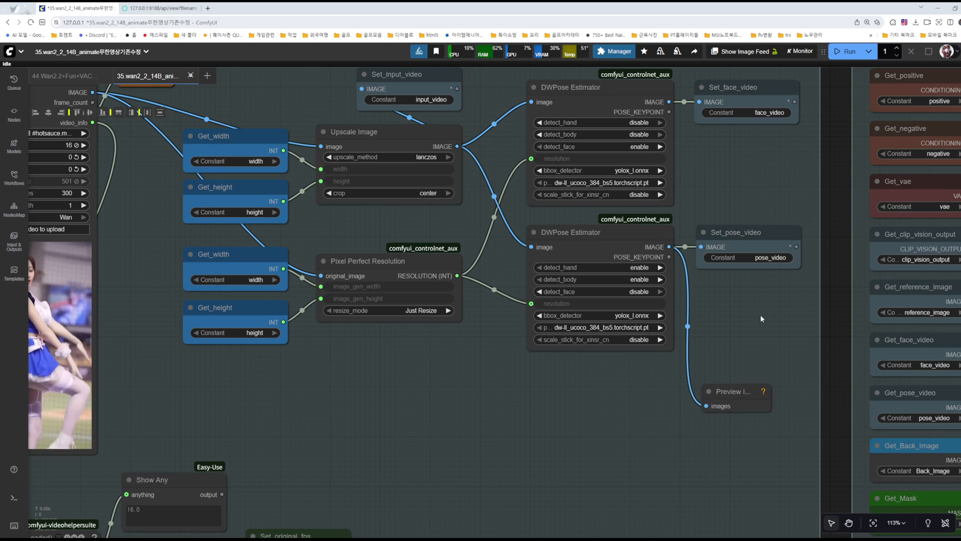
left_click_drag(758, 328, 772, 383)
left_click_drag(682, 156, 495, 440)
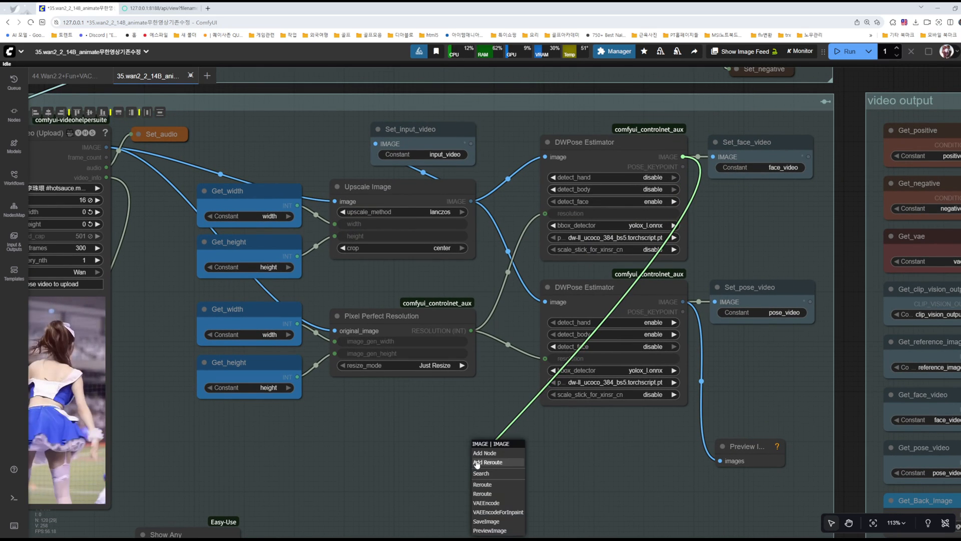
left_click(501, 531)
Step: Queue only the Preview Image node connected to the pose DWPose Estimator
left_click_drag(585, 458, 601, 380)
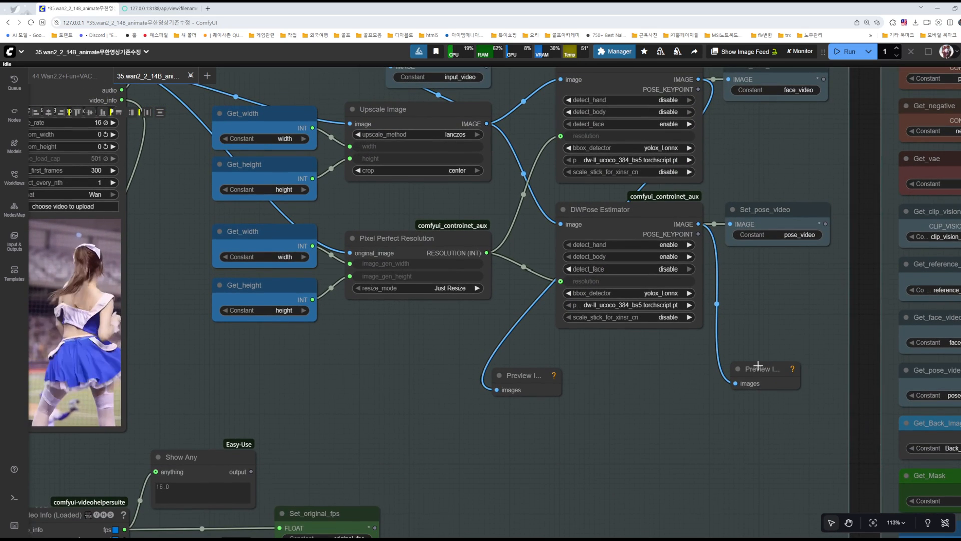
left_click(758, 368)
right_click(755, 369)
left_click(781, 304)
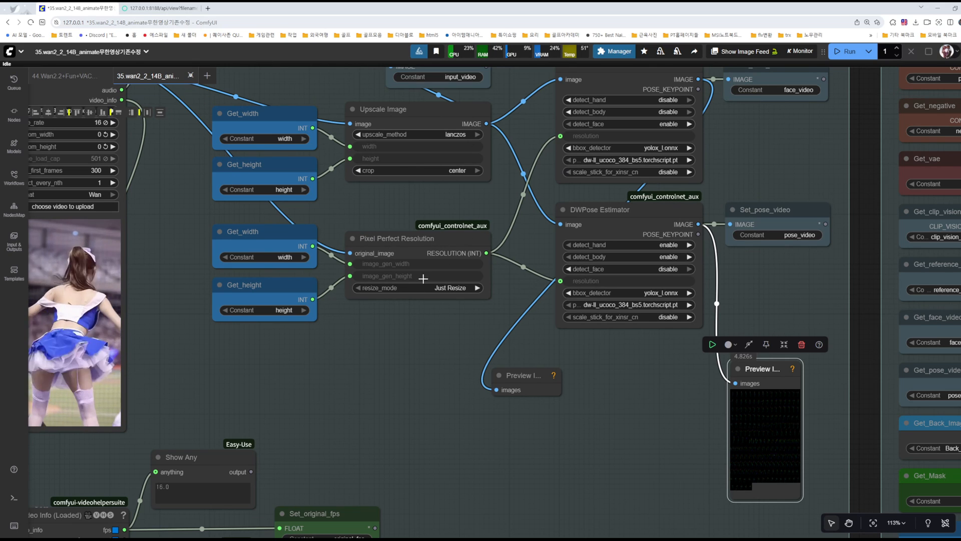
Step: Inspect the generated pose frames in the preview node, enlarging a single frame and returning to the frame grid
left_click_drag(614, 400, 571, 339)
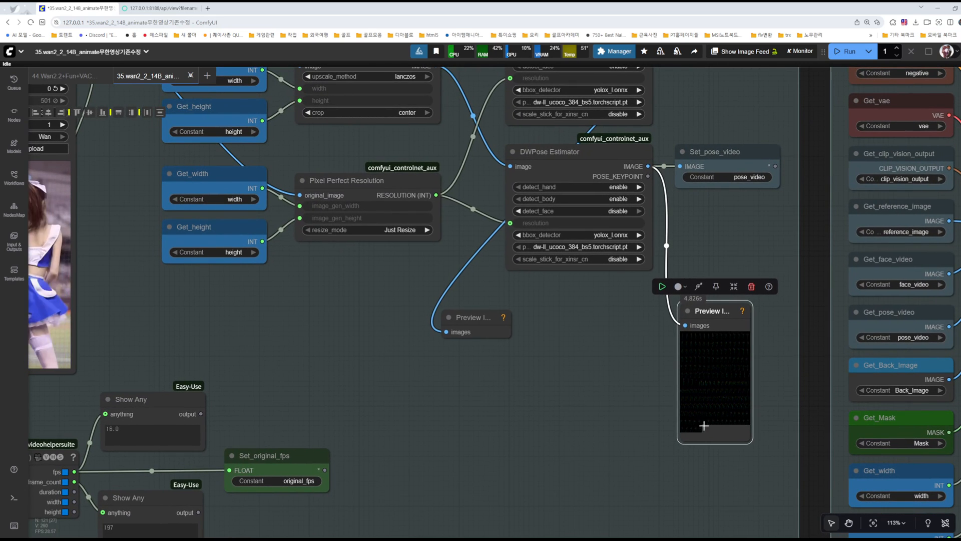
scroll(726, 426, "up", 3)
scroll(779, 396, "up", 4)
scroll(693, 335, "up", 4)
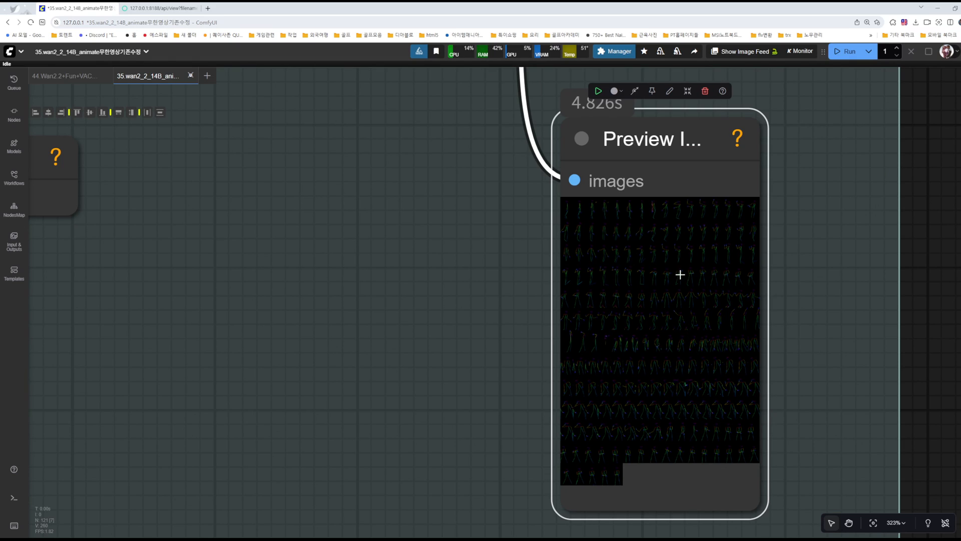
left_click(647, 347)
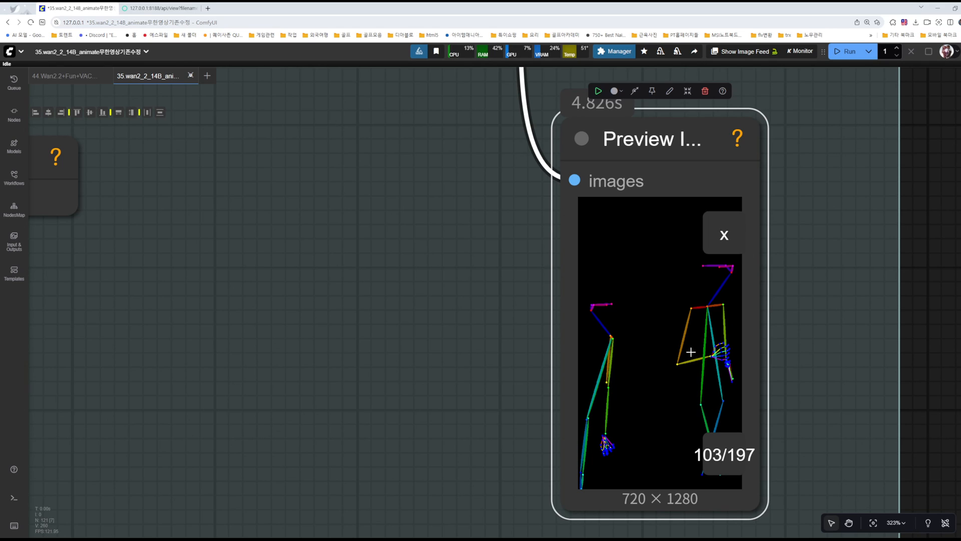
left_click(724, 234)
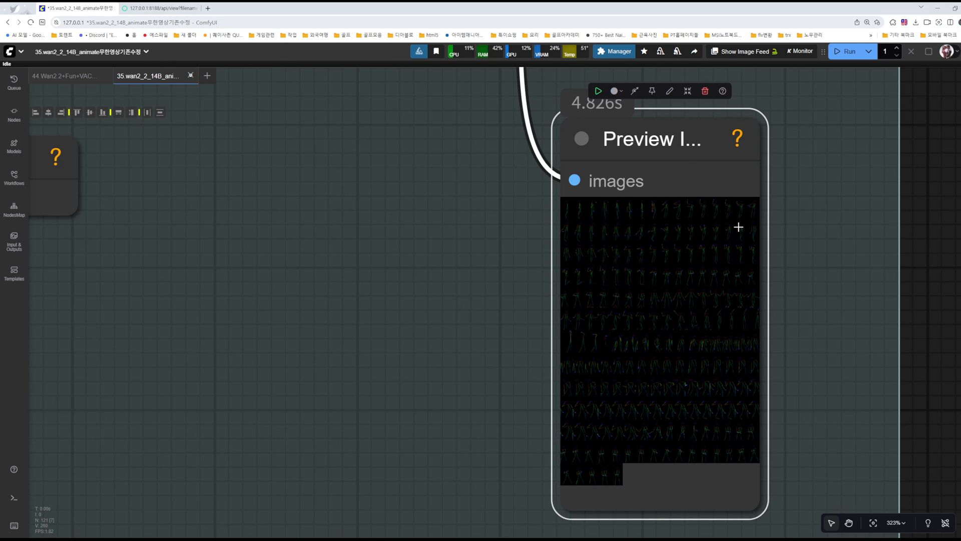
Step: Delete both Preview Image nodes from the DWPose Estimators and save the workflow
scroll(403, 190, "down", 4)
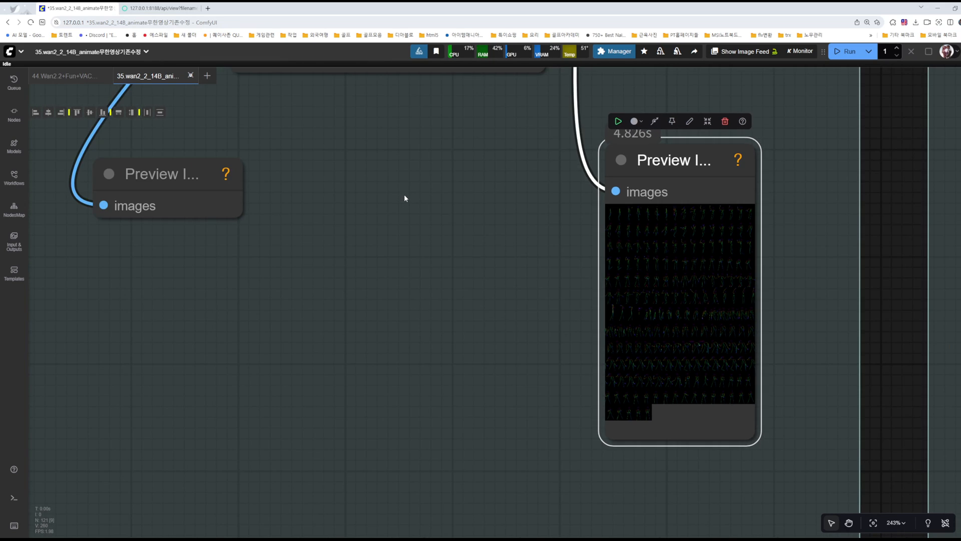
scroll(405, 198, "down", 8)
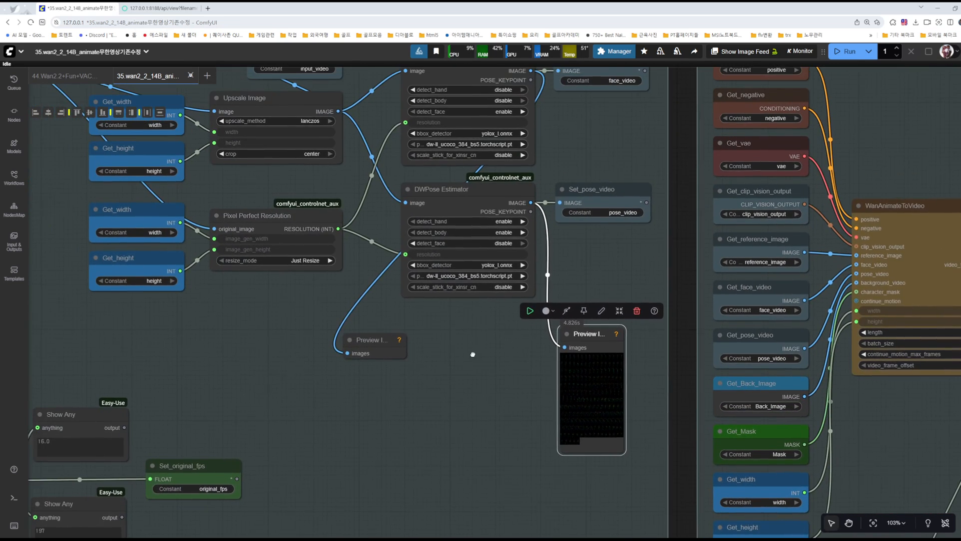
left_click(371, 342)
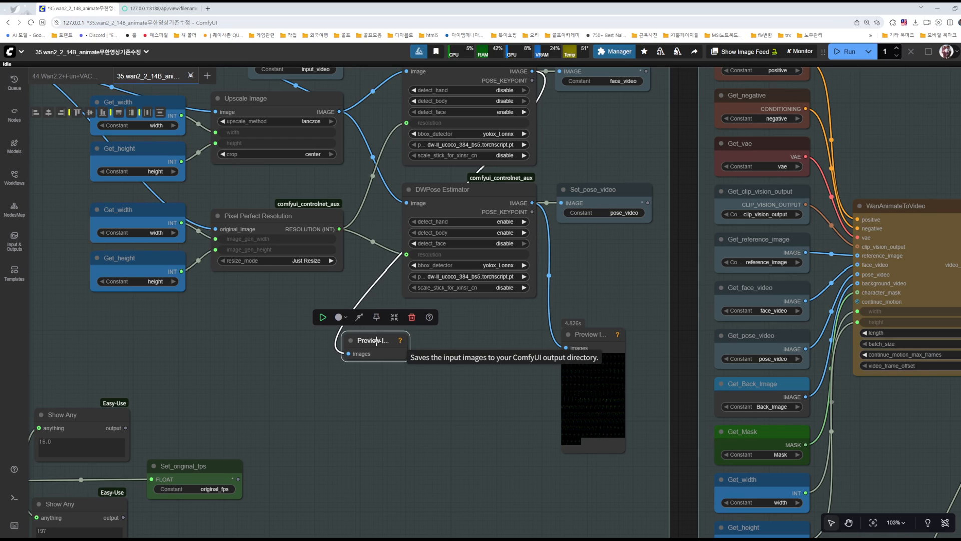
key("Delete")
left_click(601, 339)
key("Delete")
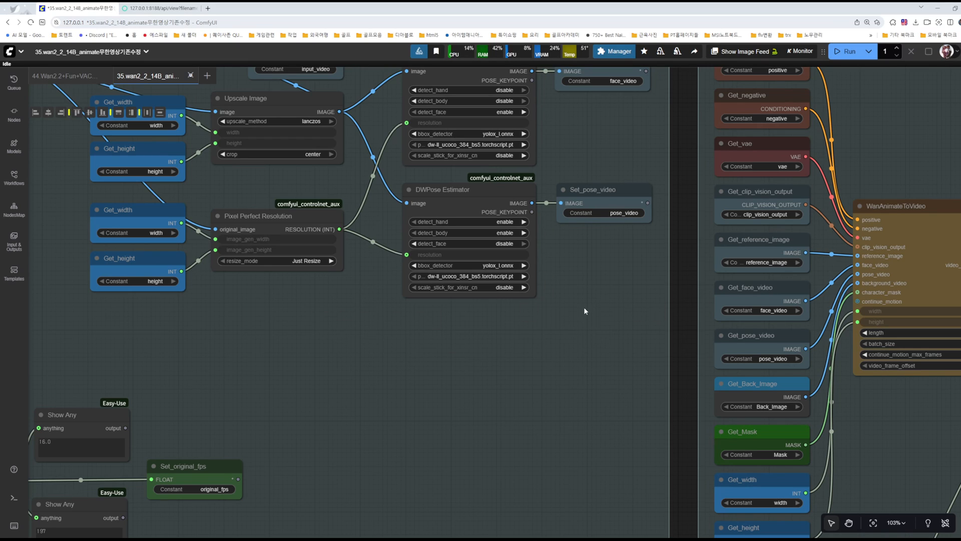
key("ctrl+s")
Step: Examine the WanAnimateToVideo node's inputs and its length setting in the video output group
mouse_move(584, 311)
left_mouse_down()
mouse_move(572, 376)
mouse_move(436, 273)
left_mouse_up()
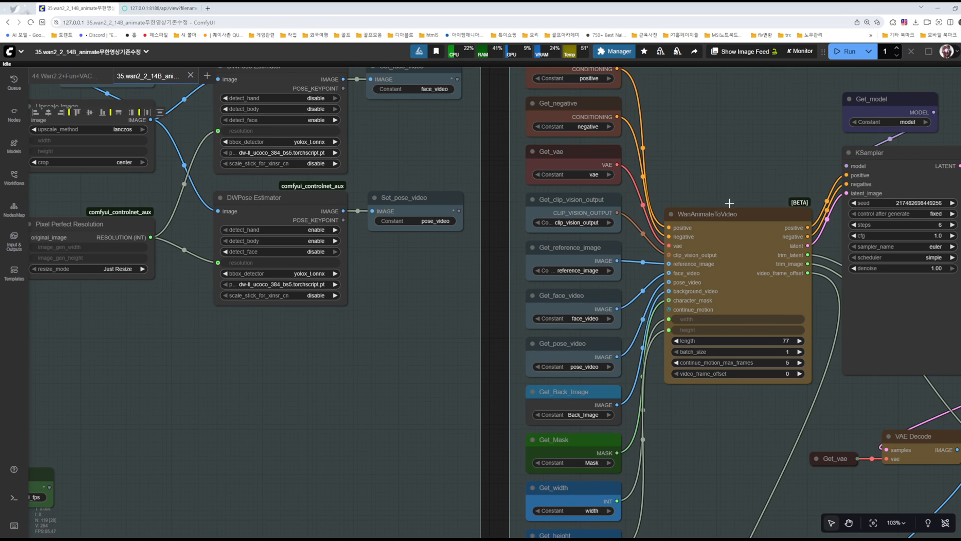
scroll(786, 328, "up", 5)
scroll(735, 252, "down", 7)
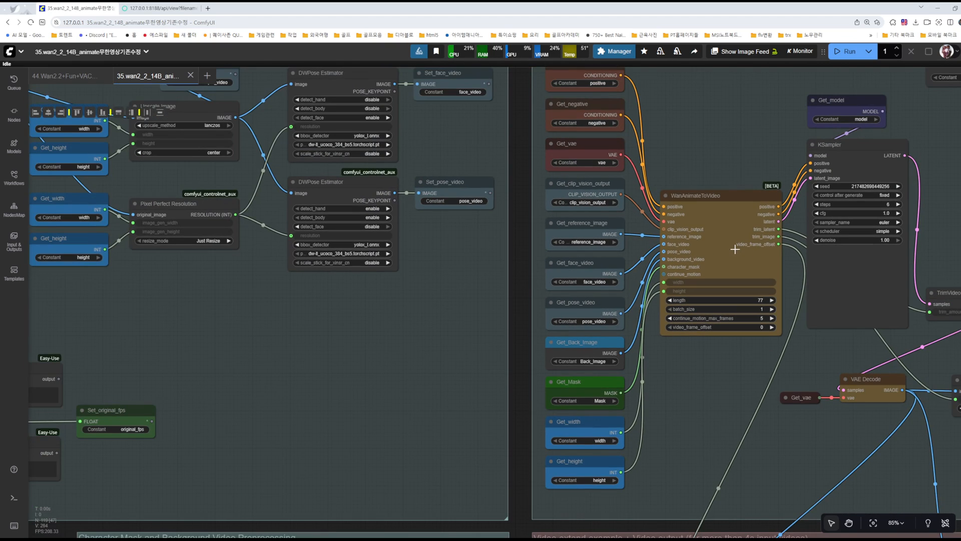
scroll(666, 271, "up", 8)
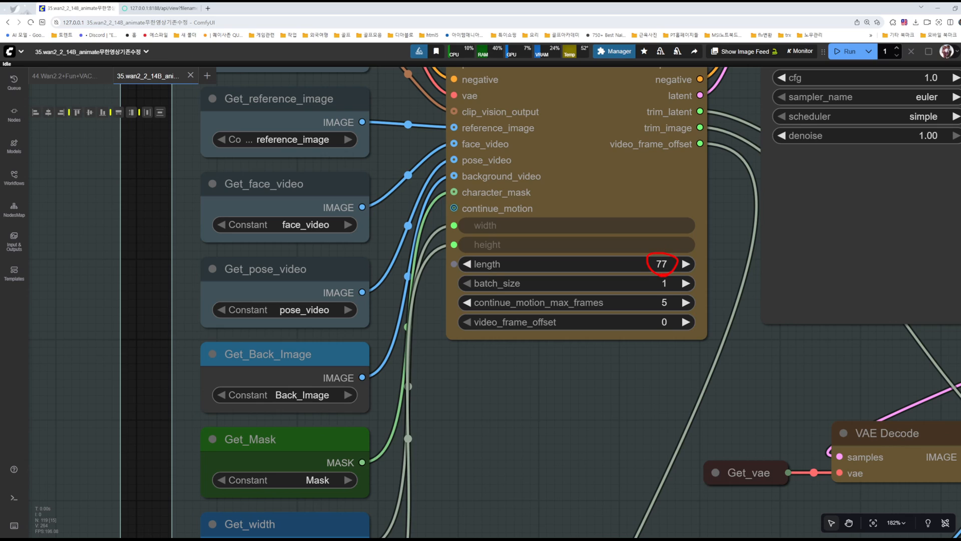
key("Escape")
Step: Check the resolution, frame rate and frame count of the Video Combine node's output in the video output group
scroll(638, 379, "down", 4)
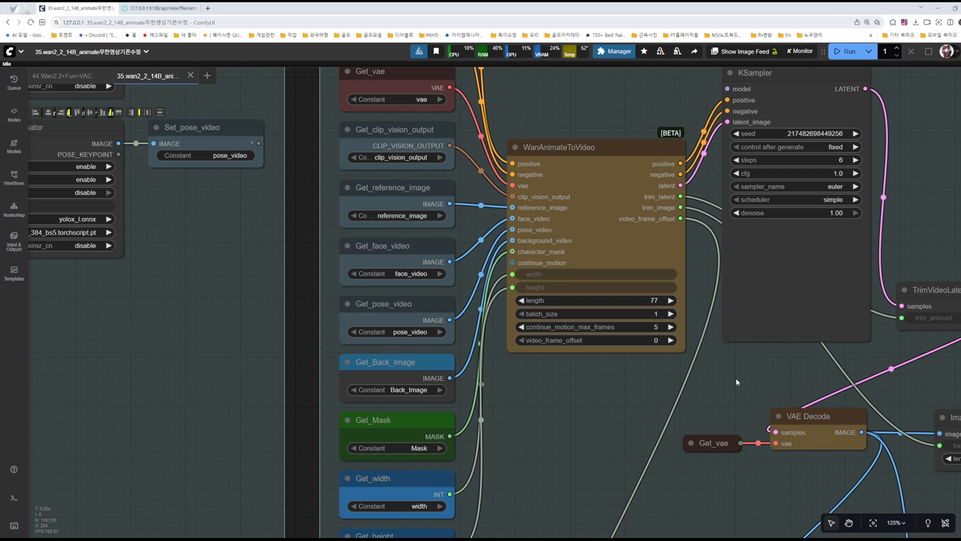
scroll(747, 377, "down", 4)
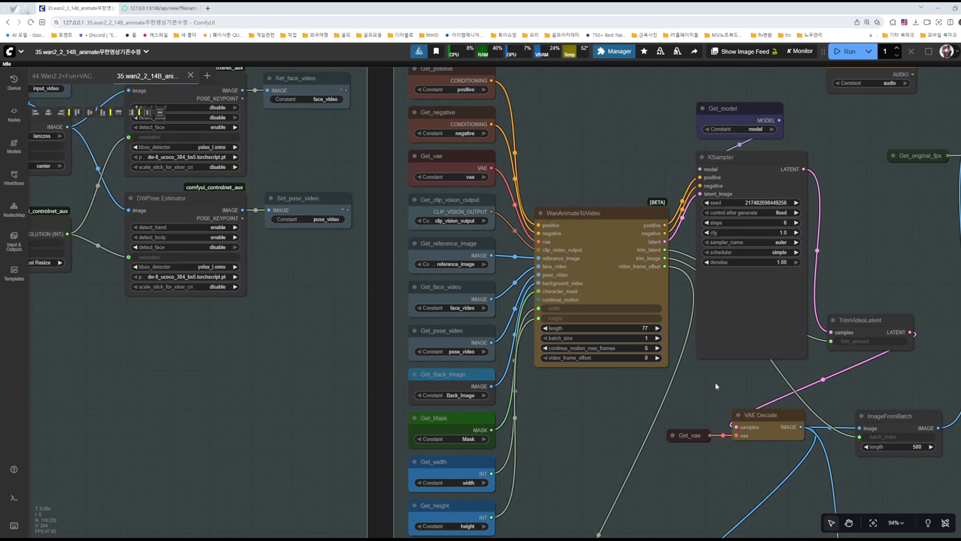
scroll(714, 382, "down", 2)
scroll(714, 382, "down", 2)
left_click_drag(715, 389, 554, 385)
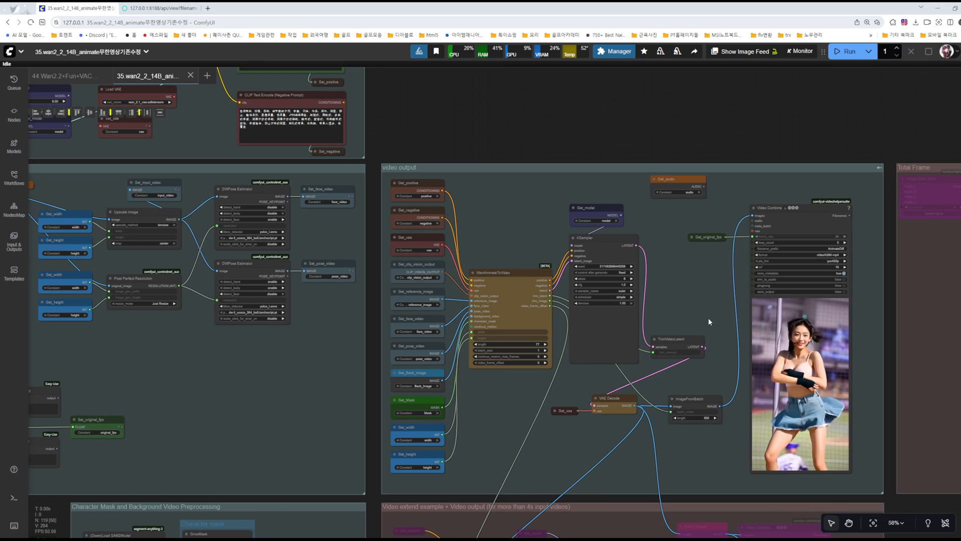
left_click_drag(703, 302, 642, 280)
right_click(743, 181)
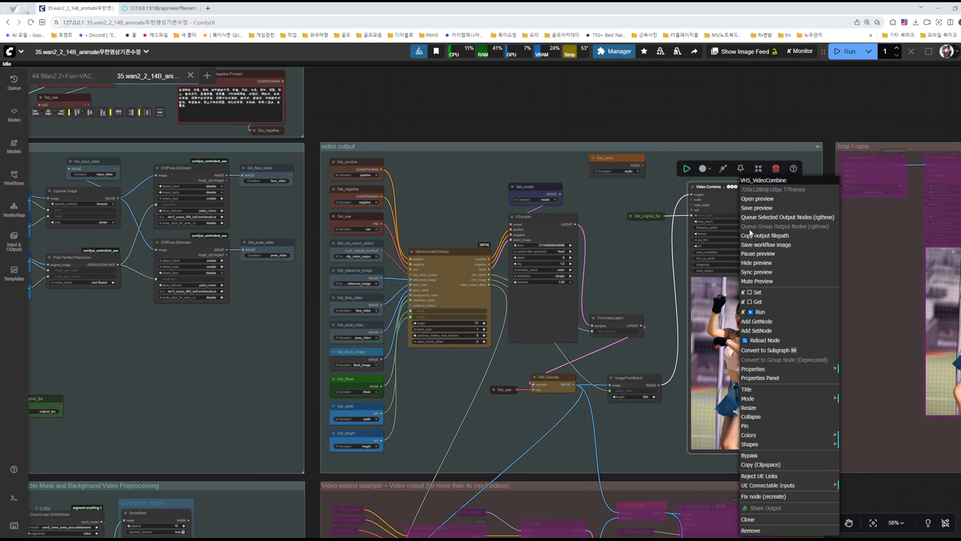
left_click(628, 269)
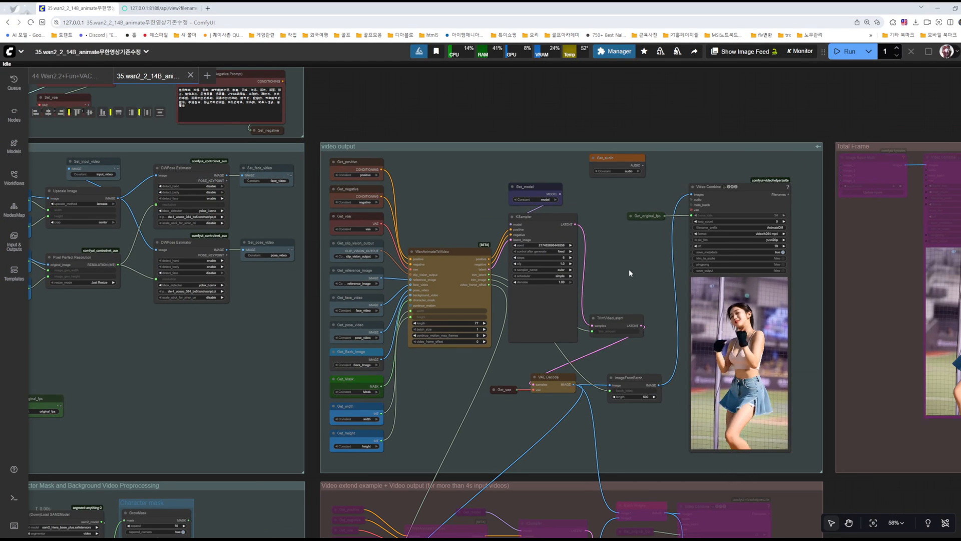
Step: Compare the model files in the Unet Loader (GGUF) and Load Diffusion Model nodes beside the models group
left_click_drag(628, 269, 694, 255)
left_click_drag(333, 320, 868, 540)
scroll(421, 206, "up", 15)
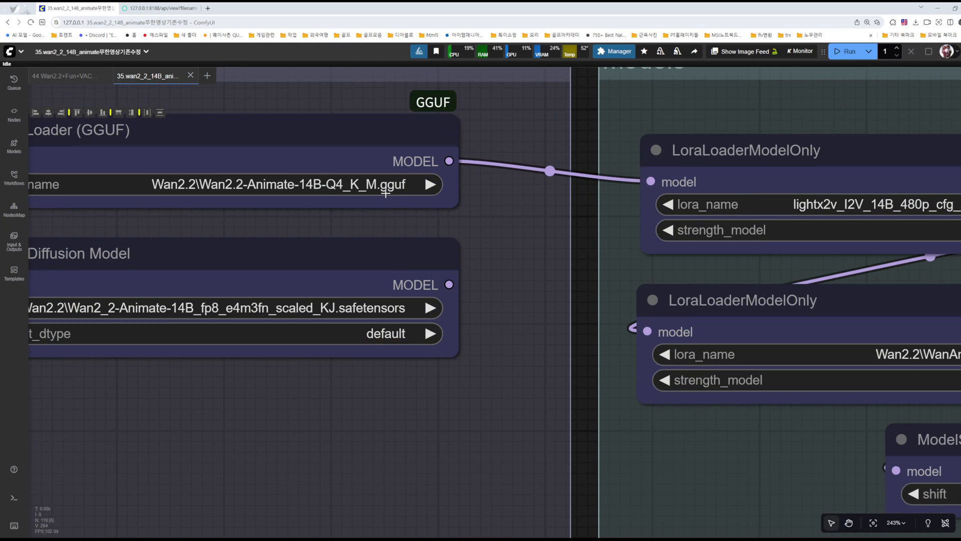
scroll(509, 308, "down", 9)
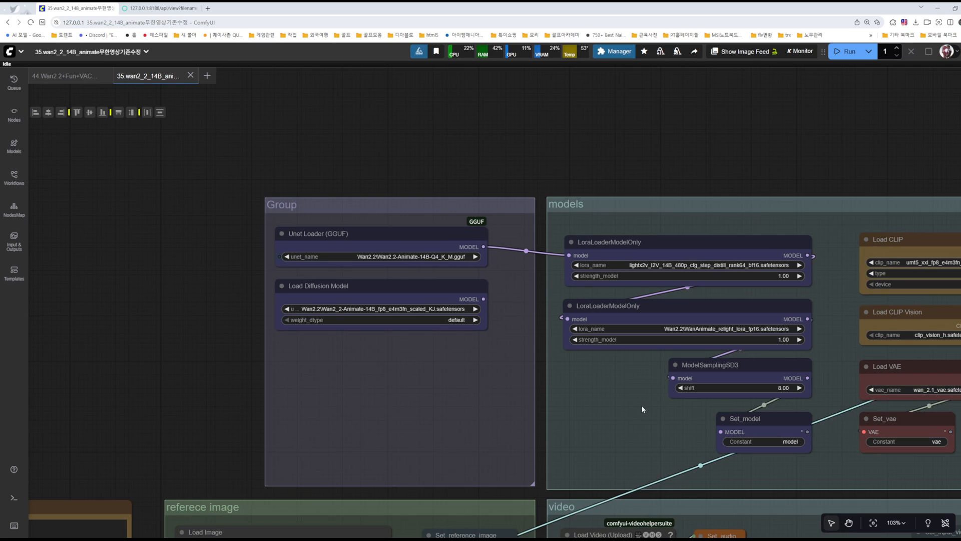
left_click(385, 283)
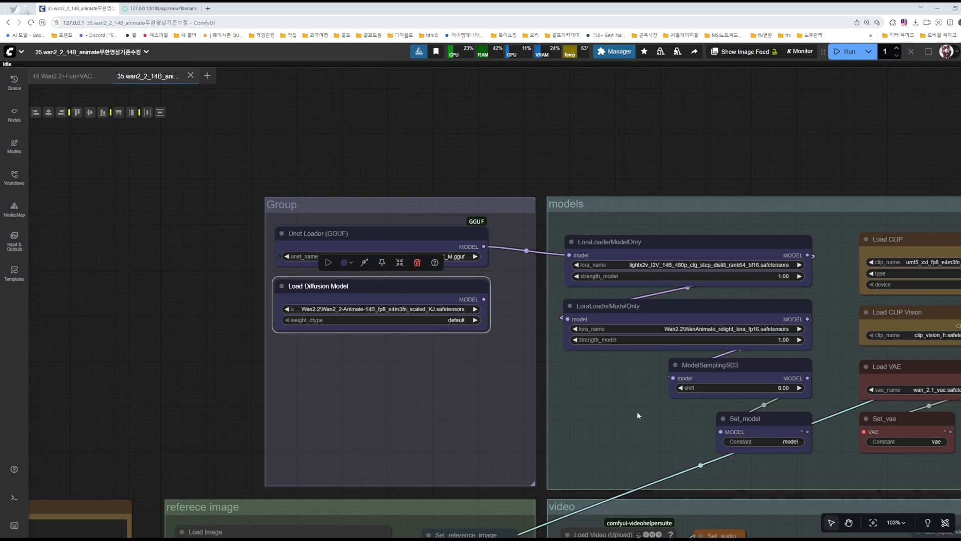
left_click(615, 407)
Step: Review the video group's loading, resizing and DWPose nodes together with the neighbouring reference image and video output groups
left_click_drag(615, 407, 217, 182)
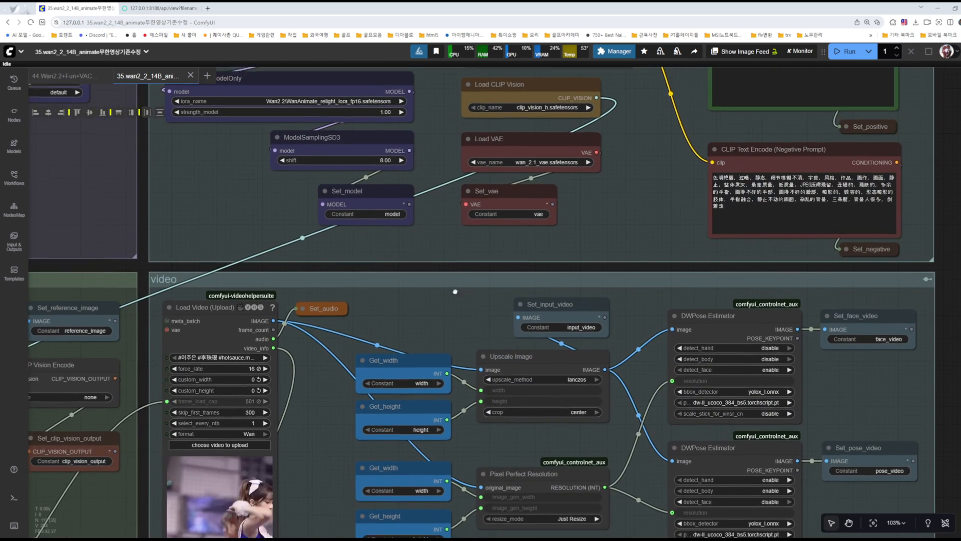
left_click_drag(465, 306, 331, 130)
scroll(674, 438, "down", 5)
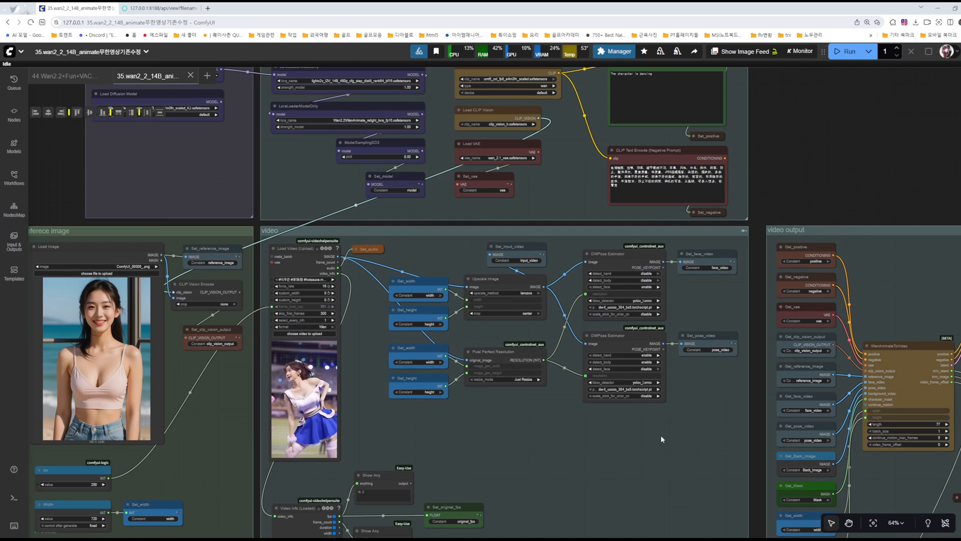
Step: Examine the Load Diffusion Model node as the alternative to the Unet Loader (GGUF) node feeding the models group
left_click_drag(682, 475, 166, 232)
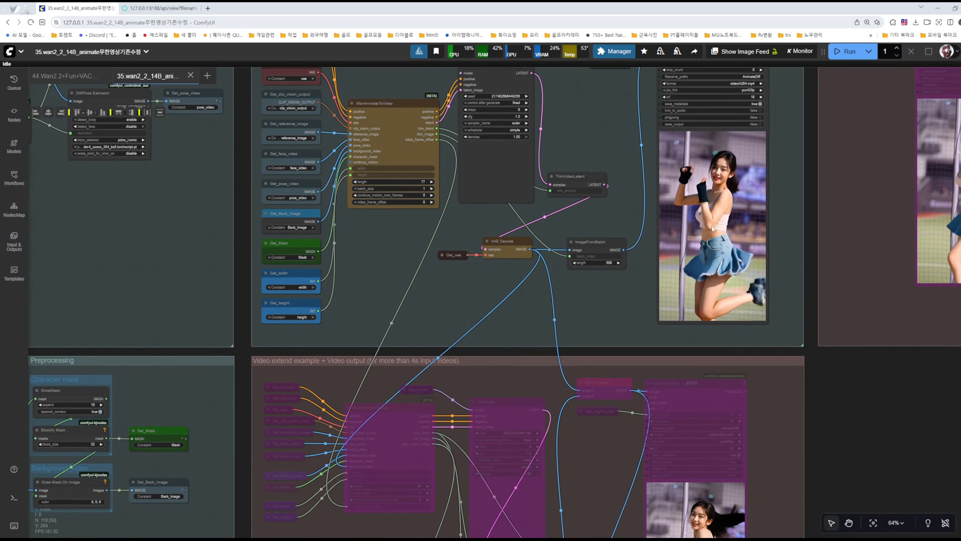
left_click_drag(155, 178, 428, 268)
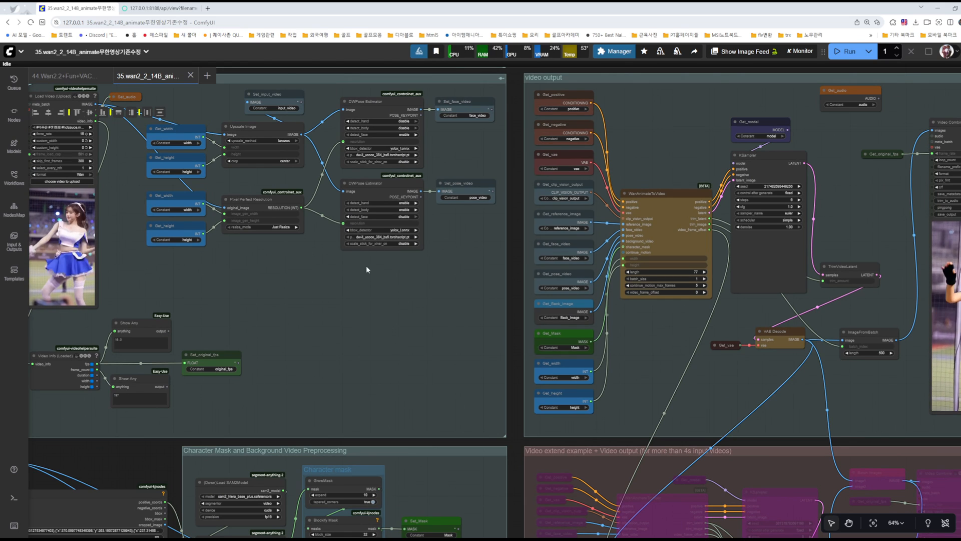
left_click_drag(448, 356, 685, 489)
scroll(345, 250, "up", 12)
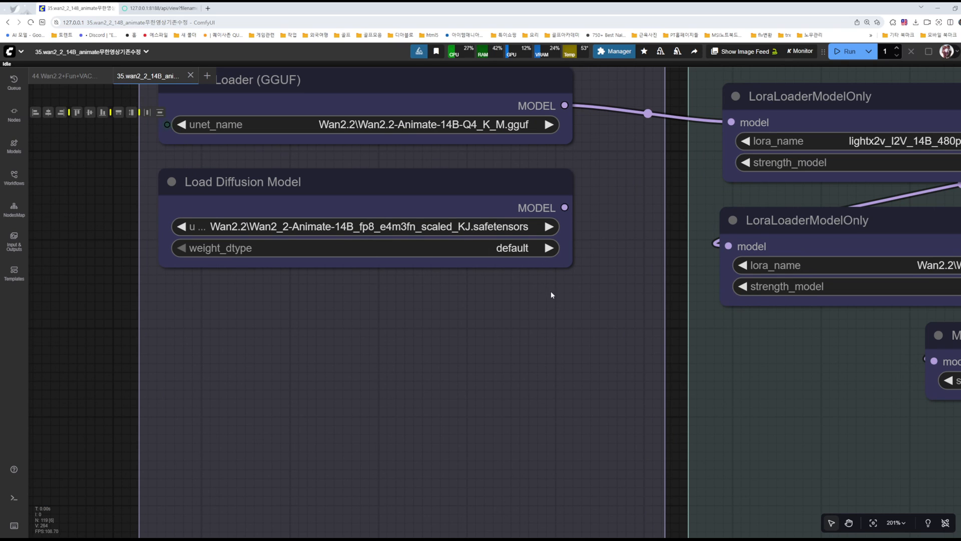
scroll(557, 347, "down", 4)
left_click(480, 245)
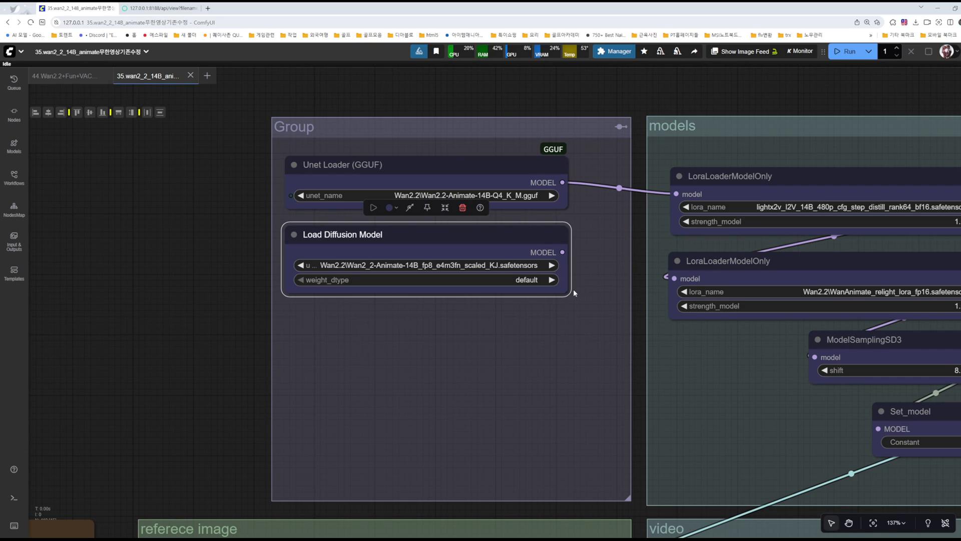
left_click(541, 337)
left_click(499, 251)
left_click_drag(491, 331, 281, 200)
left_click_drag(610, 295, 271, 106)
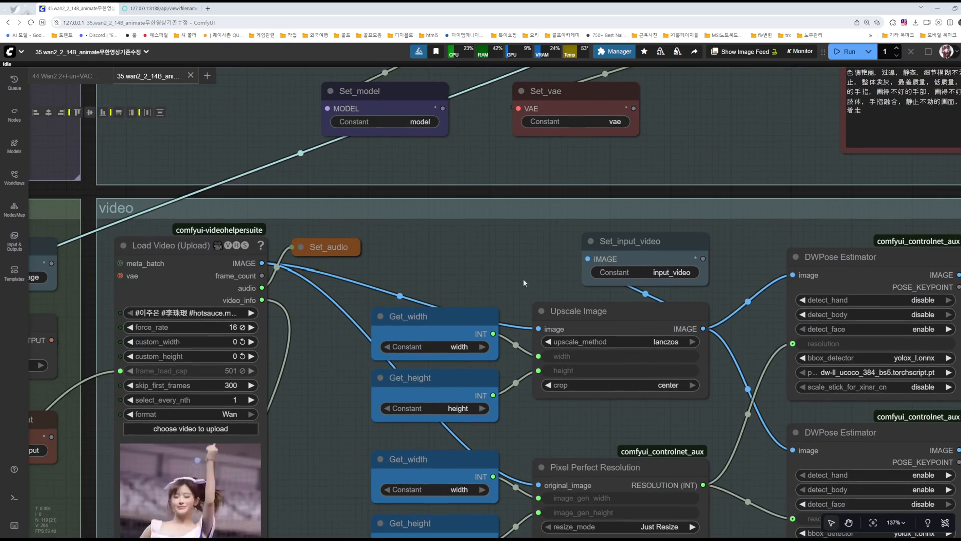
Step: Examine the positive and negative points placed on the video frame in the Points Editor node
left_click_drag(552, 293, 292, 132)
scroll(410, 224, "down", 6)
left_click_drag(886, 406, 499, 286)
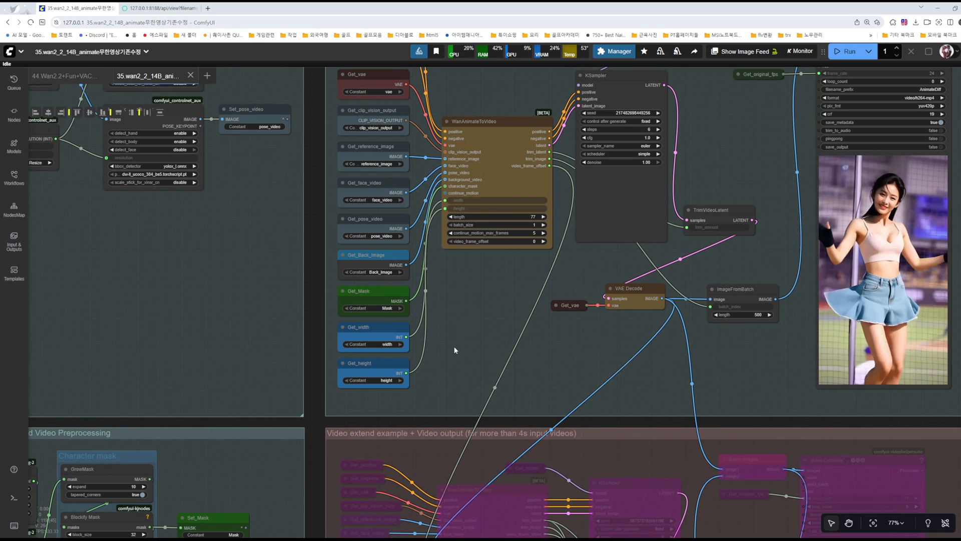
left_click_drag(456, 347, 633, 370)
left_click_drag(394, 376, 670, 78)
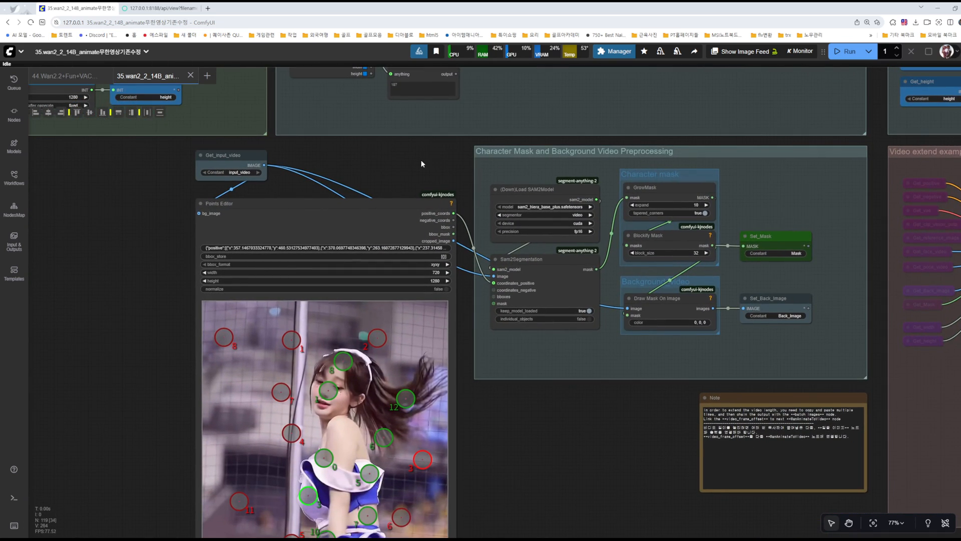
left_click_drag(425, 163, 501, 38)
scroll(598, 366, "down", 1)
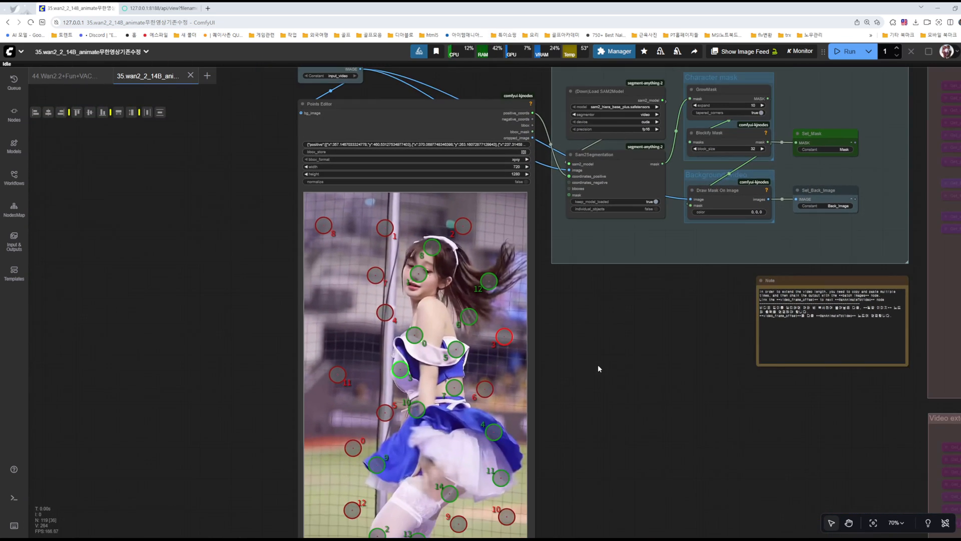
scroll(598, 364, "down", 3)
scroll(613, 383, "up", 4)
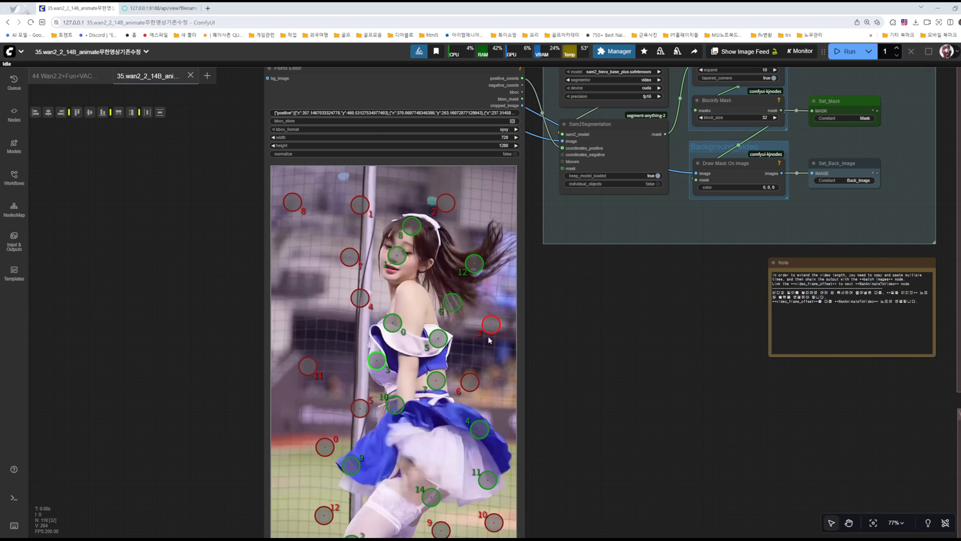
left_click_drag(620, 369, 630, 365)
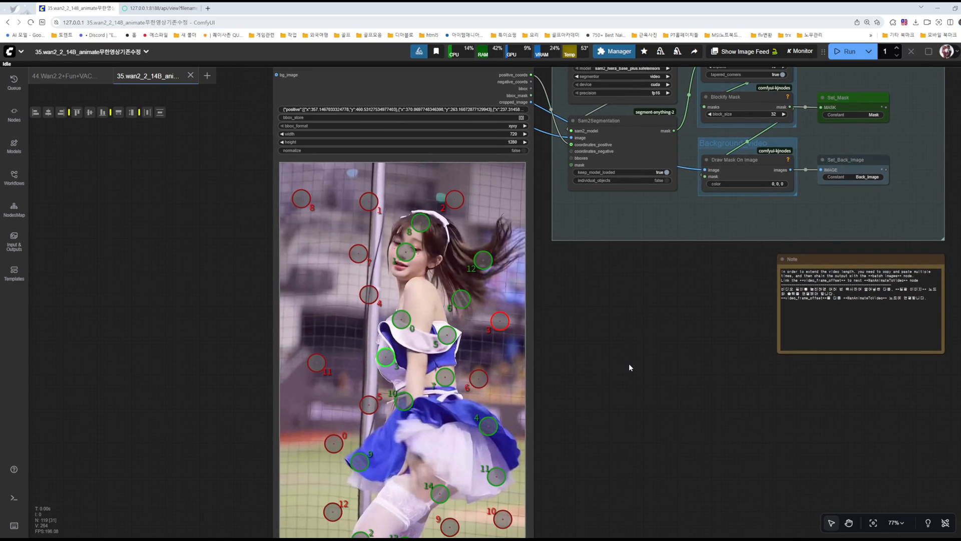
Step: Add a positive point on the dancer's white underskirt and a negative point on the background beside her, and nudge positive point 6 slightly
scroll(603, 328, "up", 2)
left_click_drag(602, 329, 665, 311)
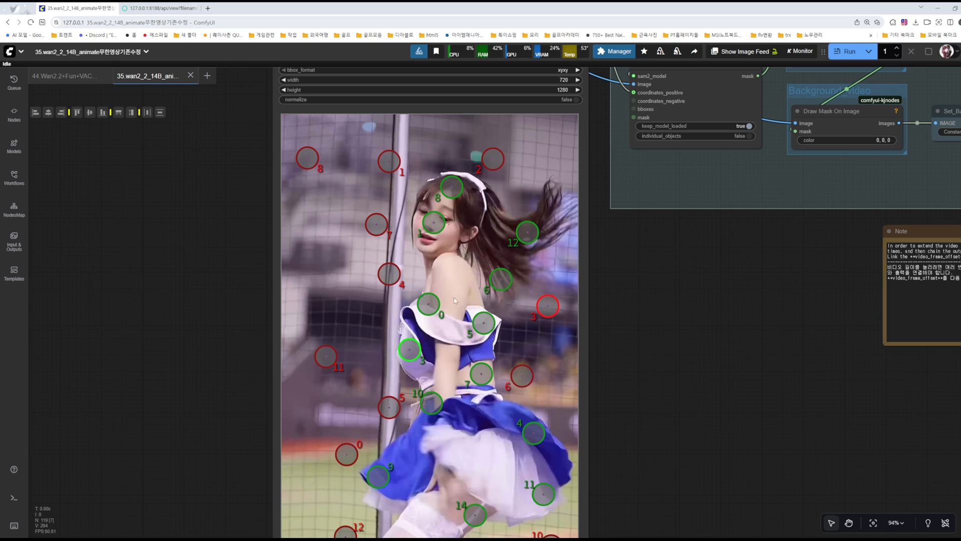
left_click(459, 452, "shift")
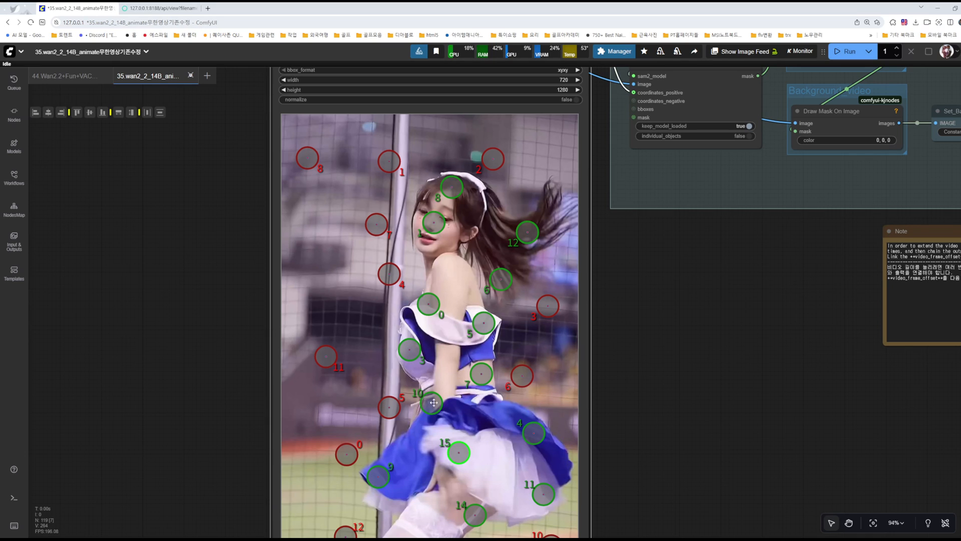
right_click(315, 257, "shift")
left_click_drag(315, 258, 321, 261)
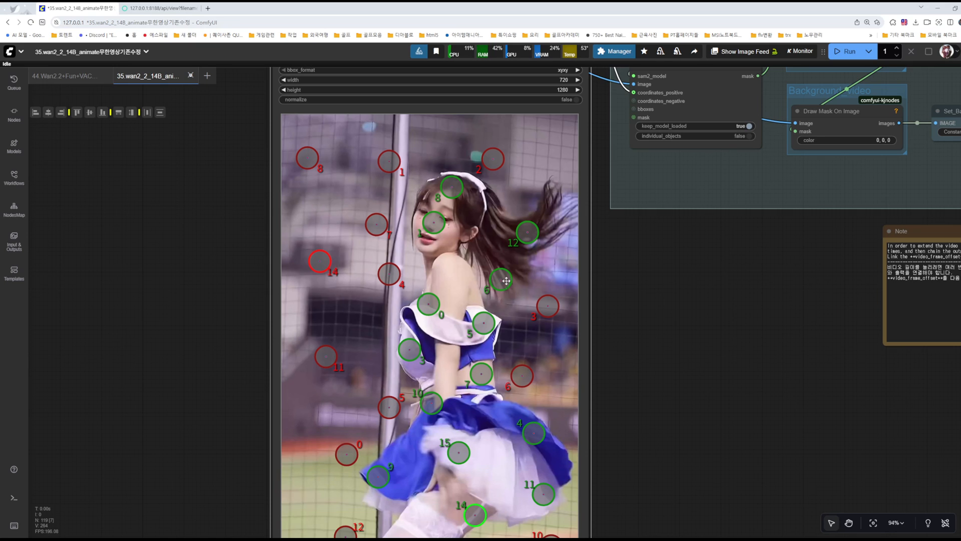
left_click_drag(505, 282, 504, 281)
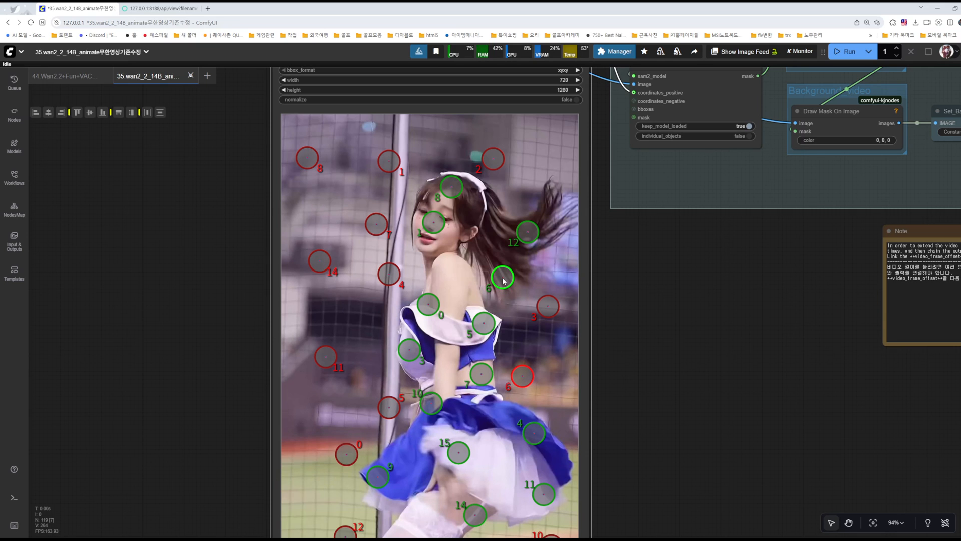
Step: Examine the SAM2 model, segmentation, character mask and background video nodes in the Character Mask and Background Video Preprocessing group
scroll(720, 333, "down", 4)
left_click_drag(776, 304, 436, 437)
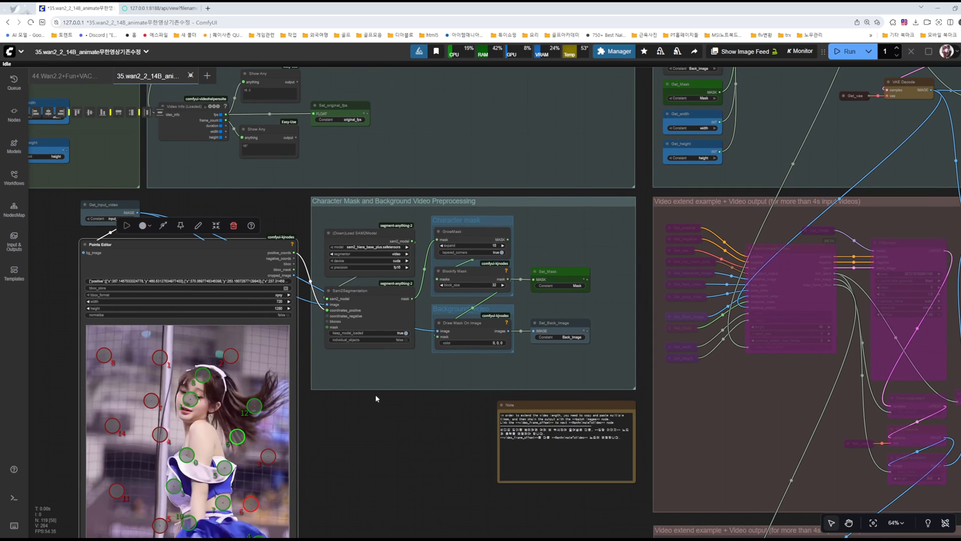
scroll(375, 241, "up", 10)
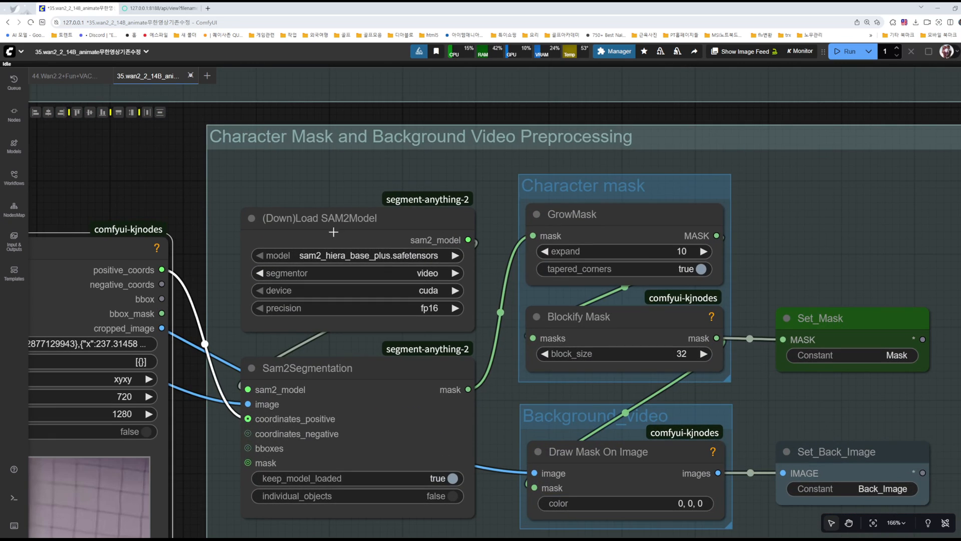
scroll(321, 238, "down", 1)
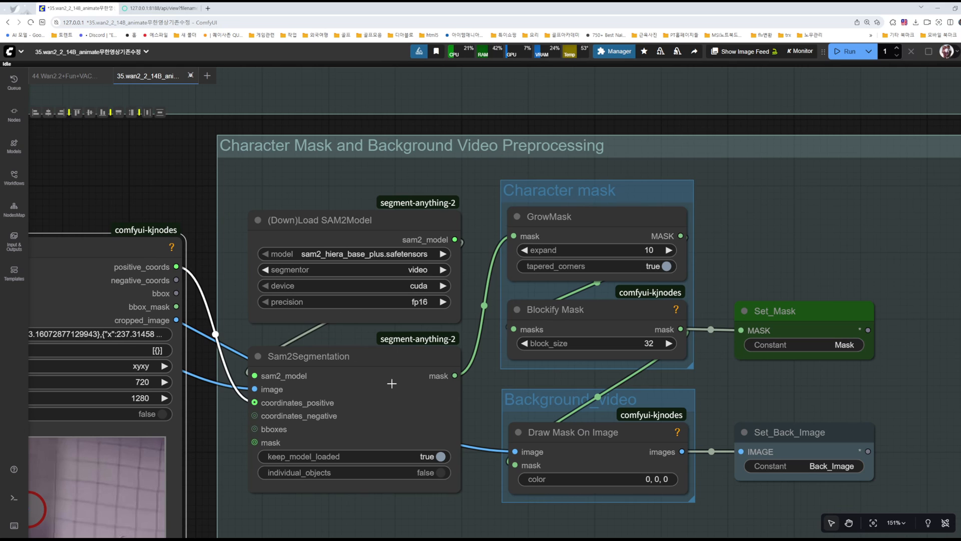
left_click_drag(385, 526, 361, 476)
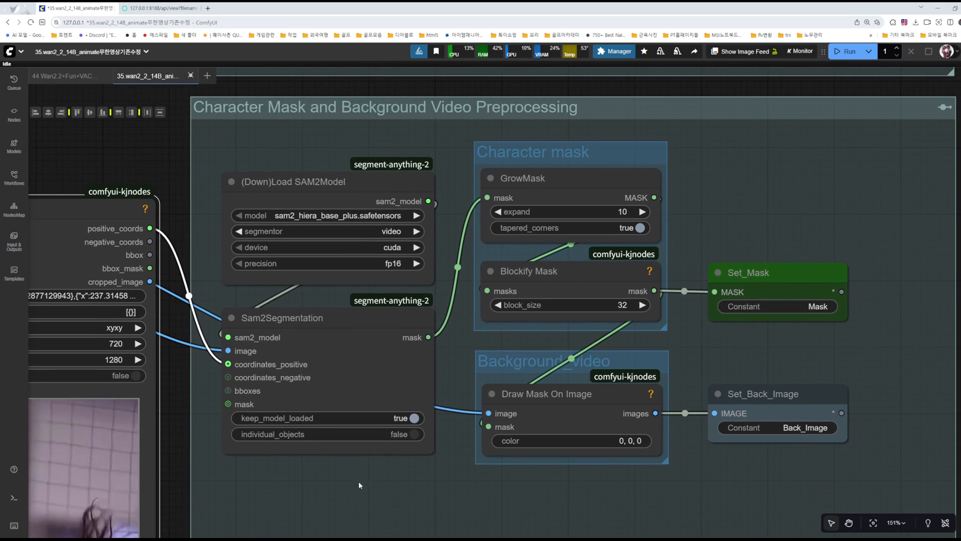
scroll(440, 474, "down", 2)
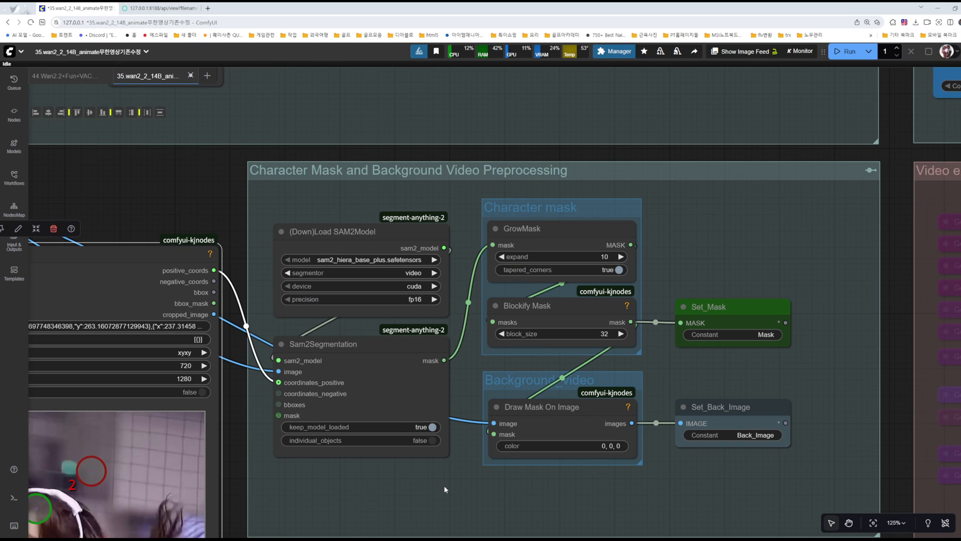
left_click_drag(651, 493, 523, 459)
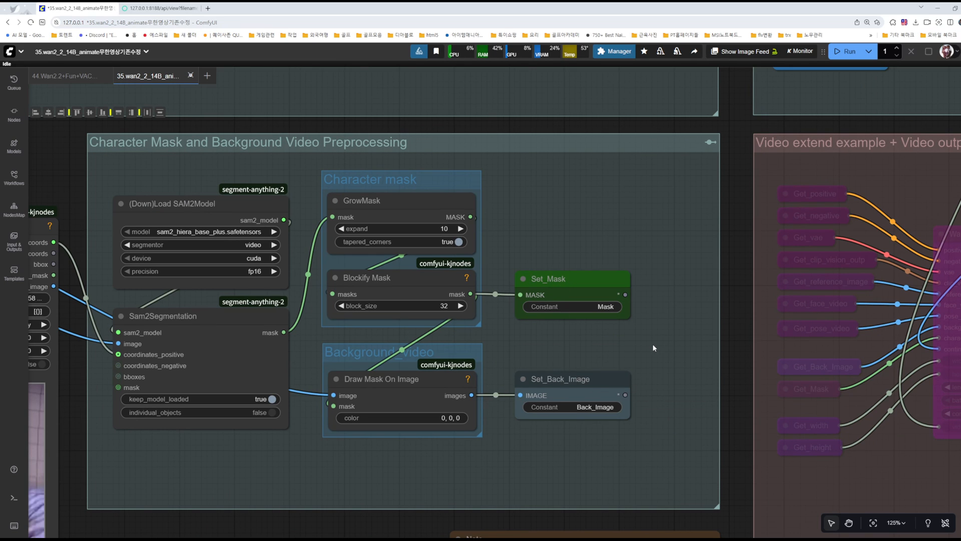
Step: Recolour the Set_Back_Image node blue to match the Get_Back_Image node in the video output group
scroll(669, 334, "down", 5)
left_click_drag(660, 268, 484, 347)
left_click(583, 235)
left_click(574, 274)
left_click(426, 382)
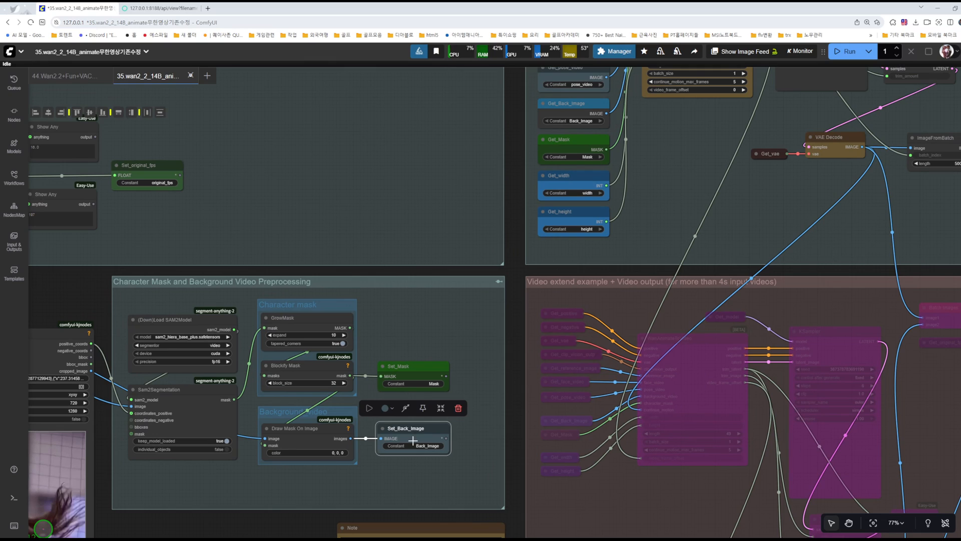
key("alt+a")
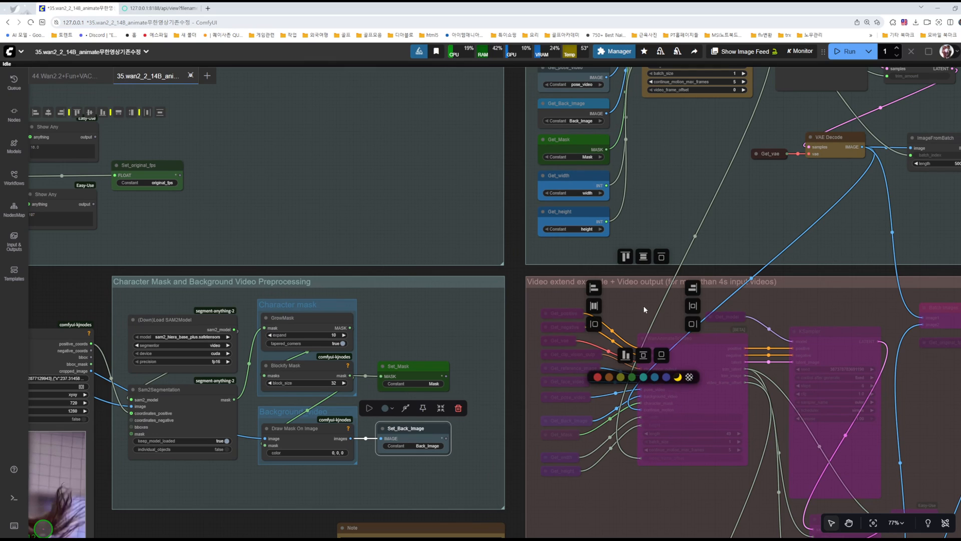
left_click(643, 378)
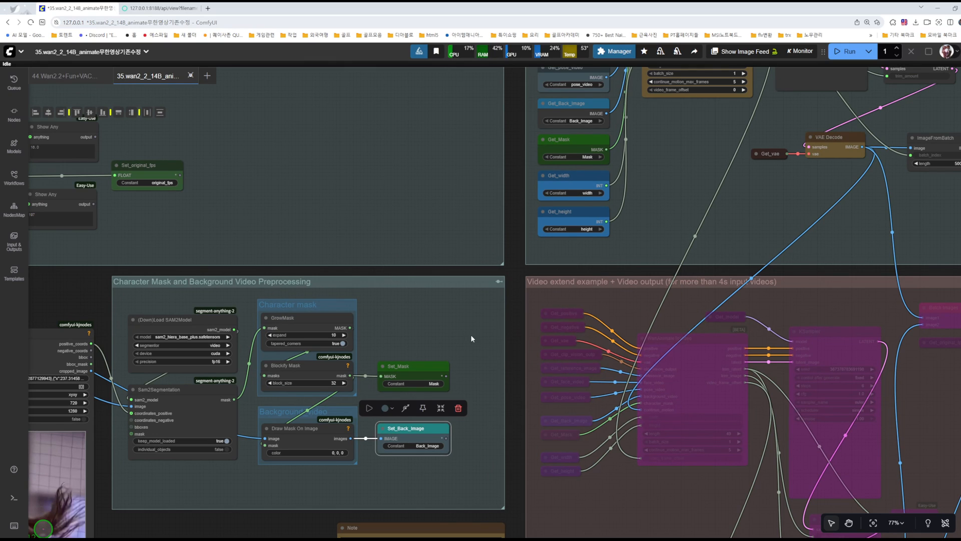
key("alt+a")
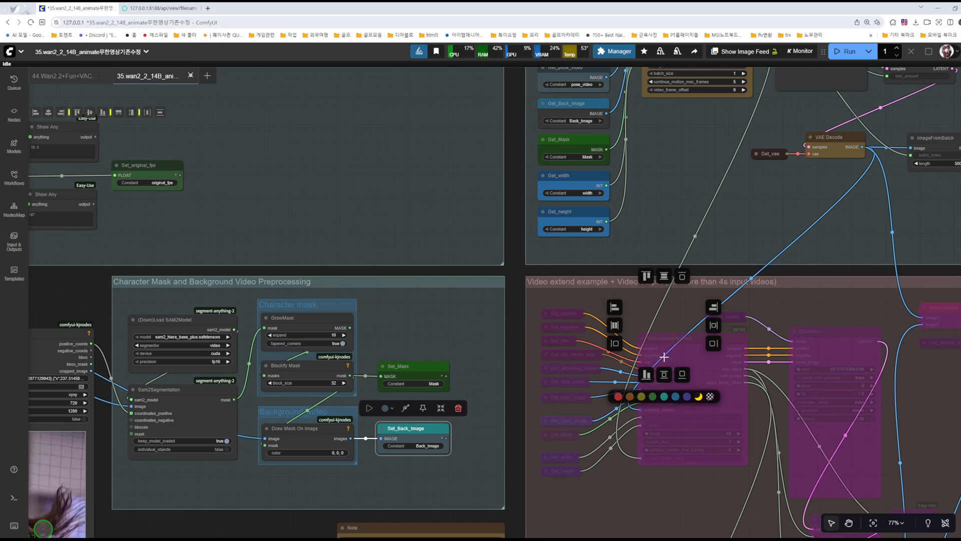
left_click(675, 397)
left_click(570, 107)
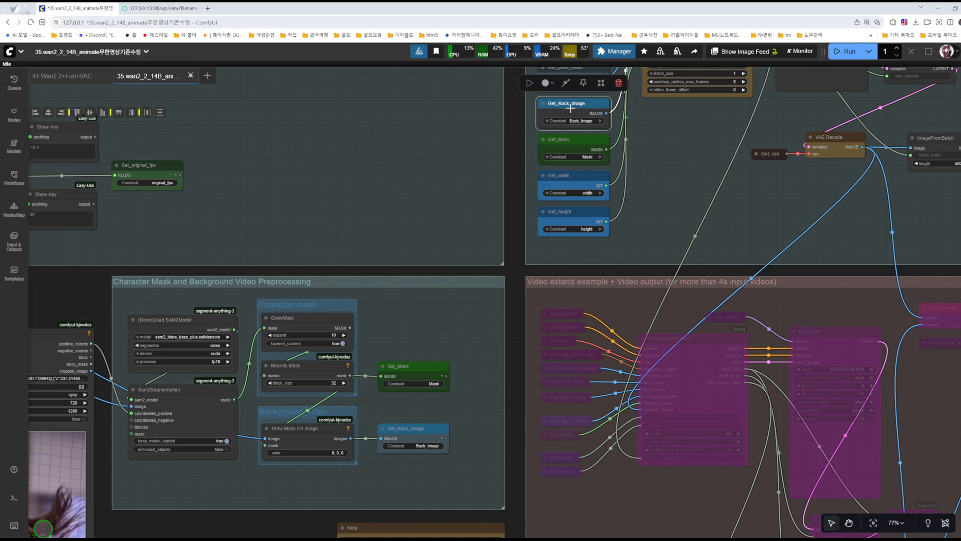
left_click(473, 338)
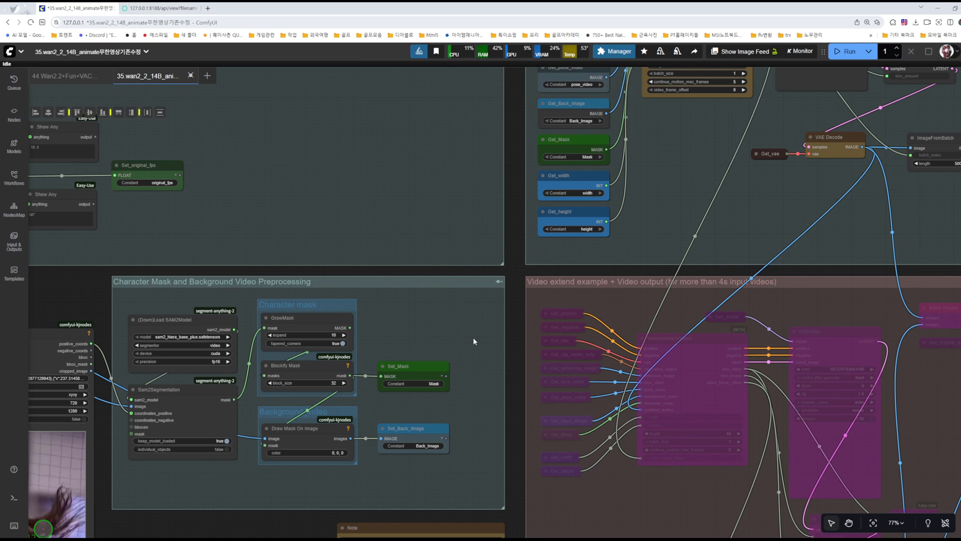
Step: Reapply the blue colour to the Set_Back_Image node and save the workflow
left_click(424, 439)
left_click(385, 408)
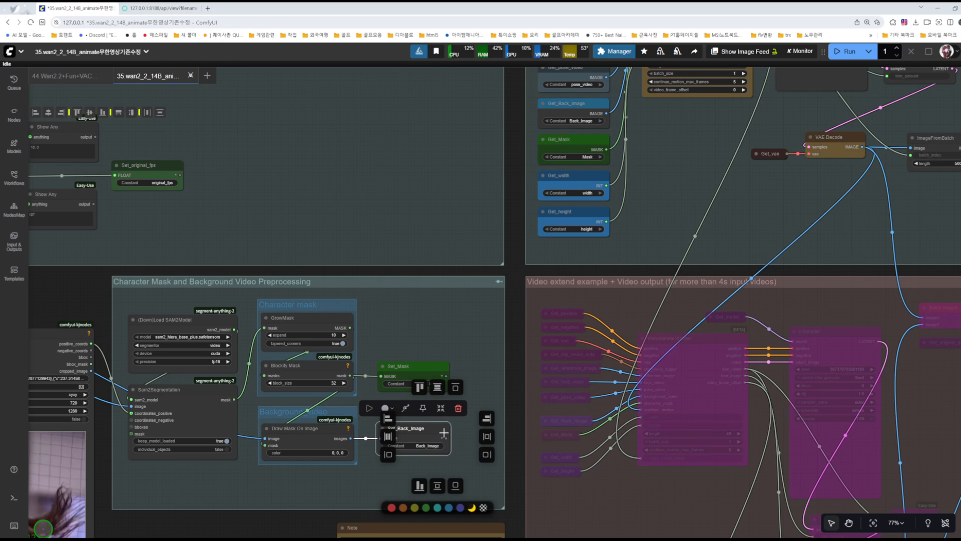
left_click(448, 507)
left_click(493, 370)
left_click(424, 440)
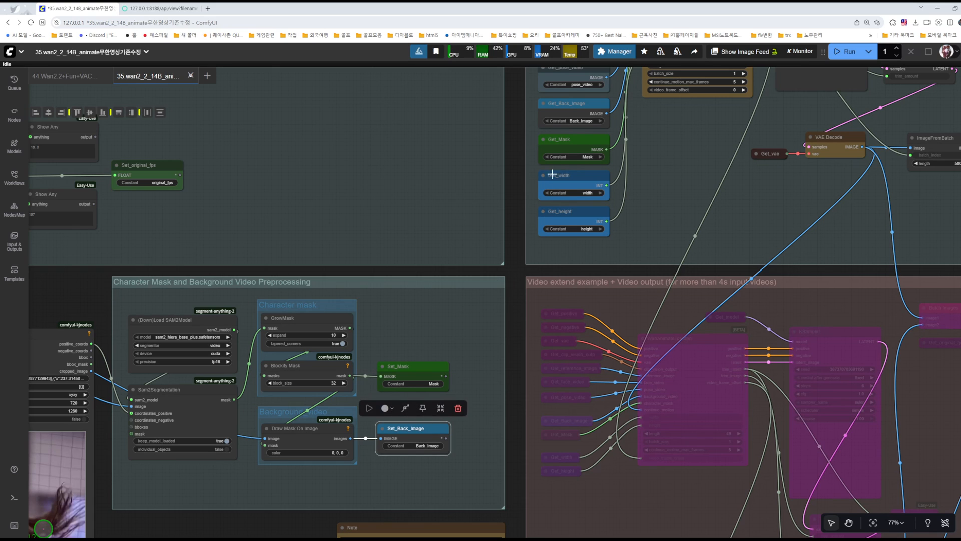
left_click(568, 106)
left_click(454, 329)
key("ctrl+s")
Step: Trace how the Get nodes in the video output group pair with their Set nodes, including Get_model with Set_model in the models group
left_click_drag(645, 316, 641, 339)
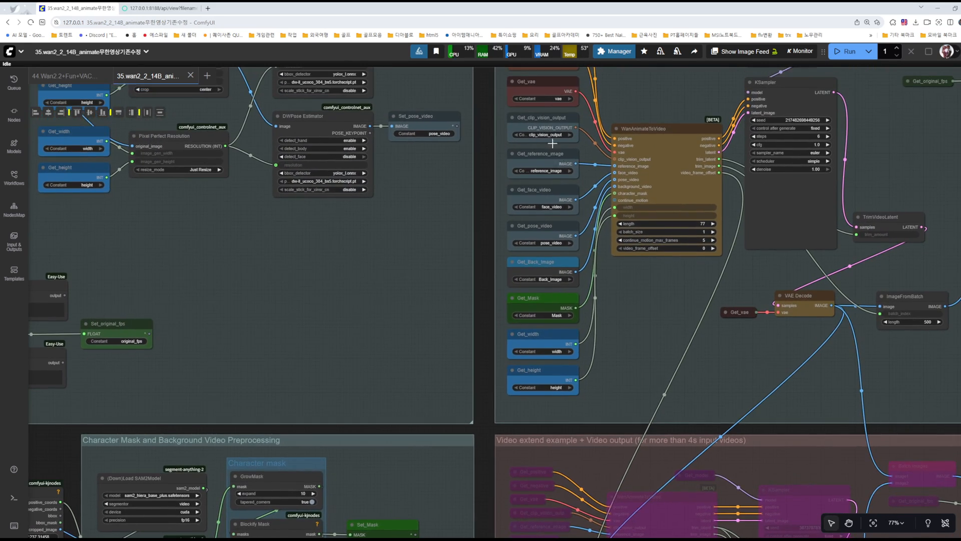
left_click_drag(611, 383, 612, 174)
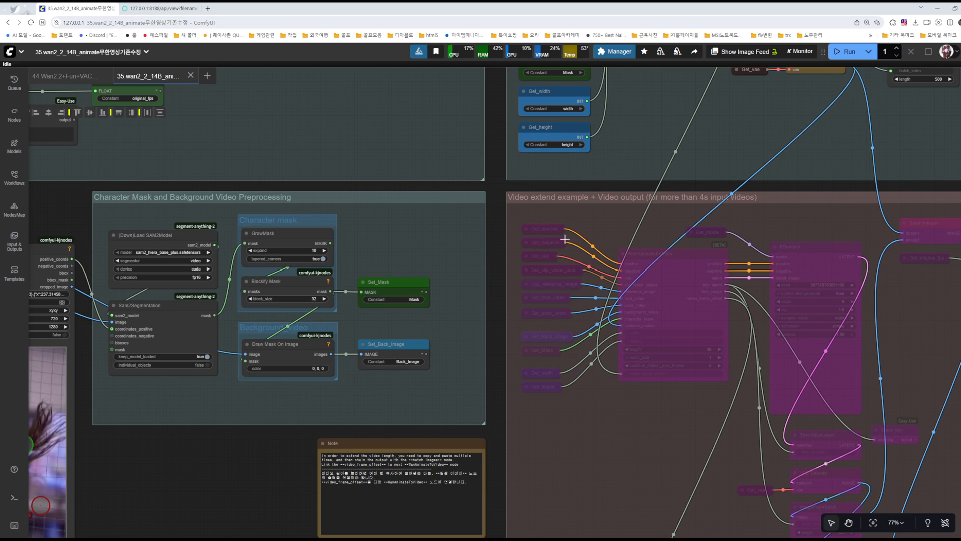
left_click_drag(637, 157, 569, 416)
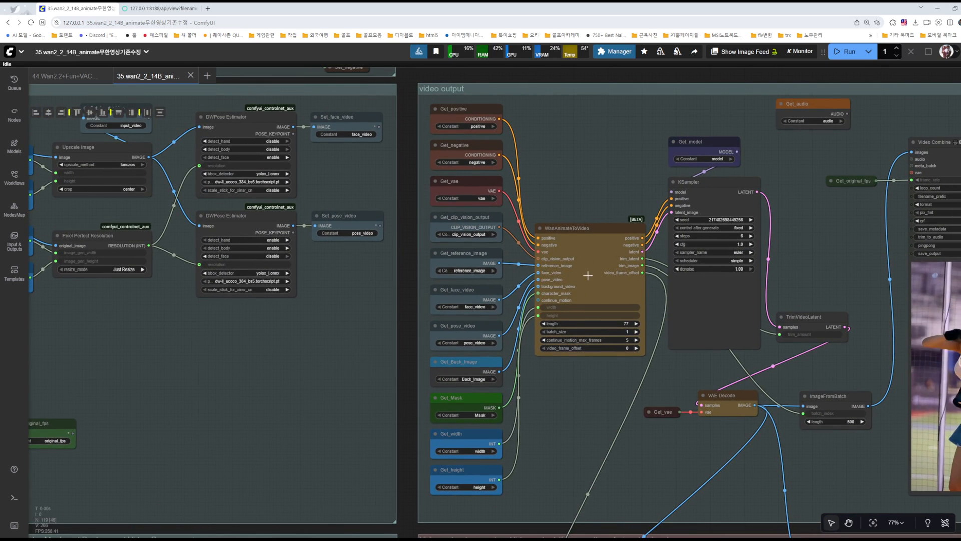
left_click_drag(576, 389, 431, 407)
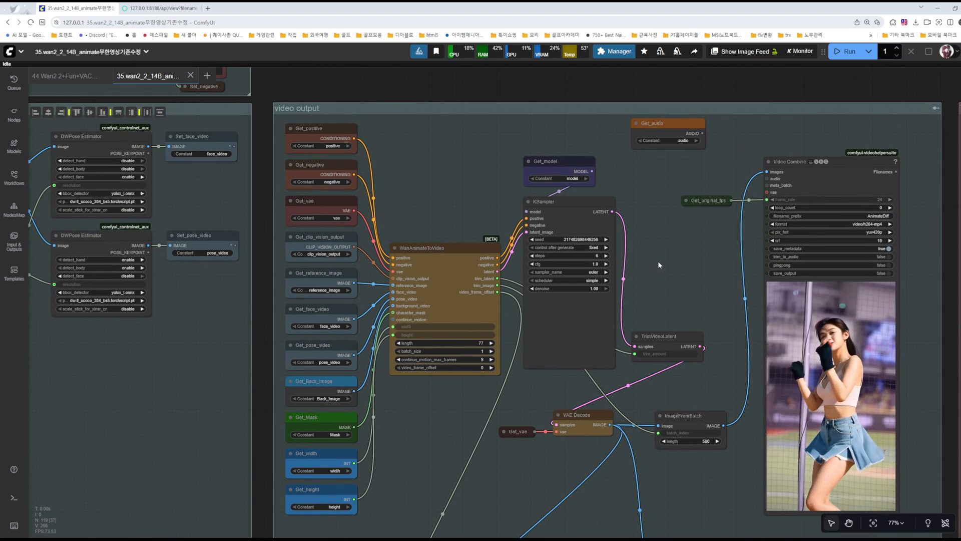
left_click_drag(646, 230, 665, 286)
left_click(579, 217)
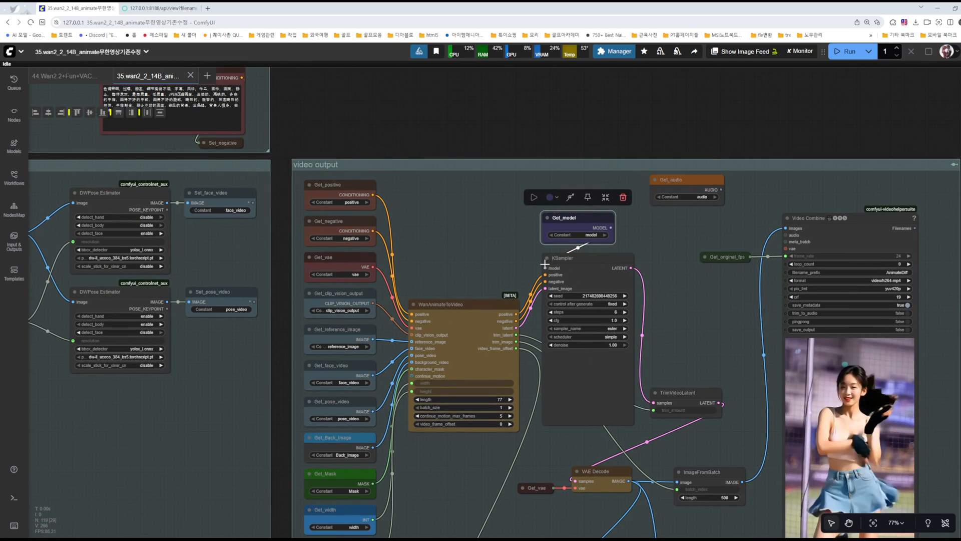
left_click_drag(468, 221, 900, 343)
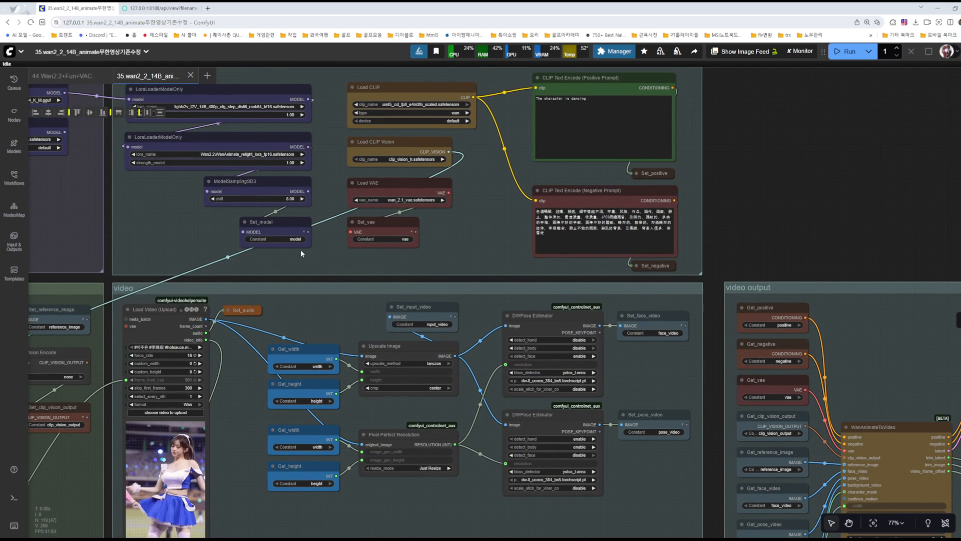
left_click_drag(804, 325, 538, 260)
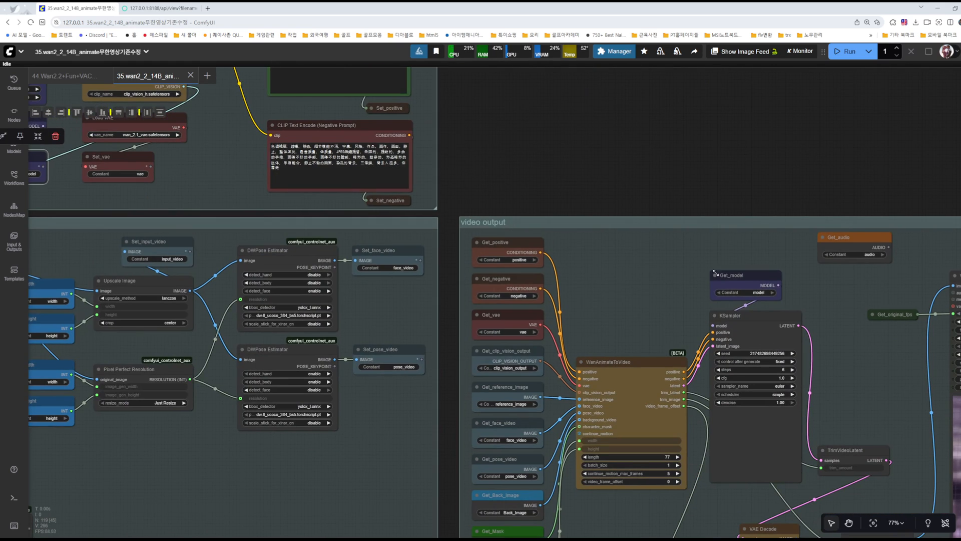
Step: Trace how the Get_audio node in the video output group pairs with Set_audio beside the video loader
left_click_drag(663, 310, 448, 279)
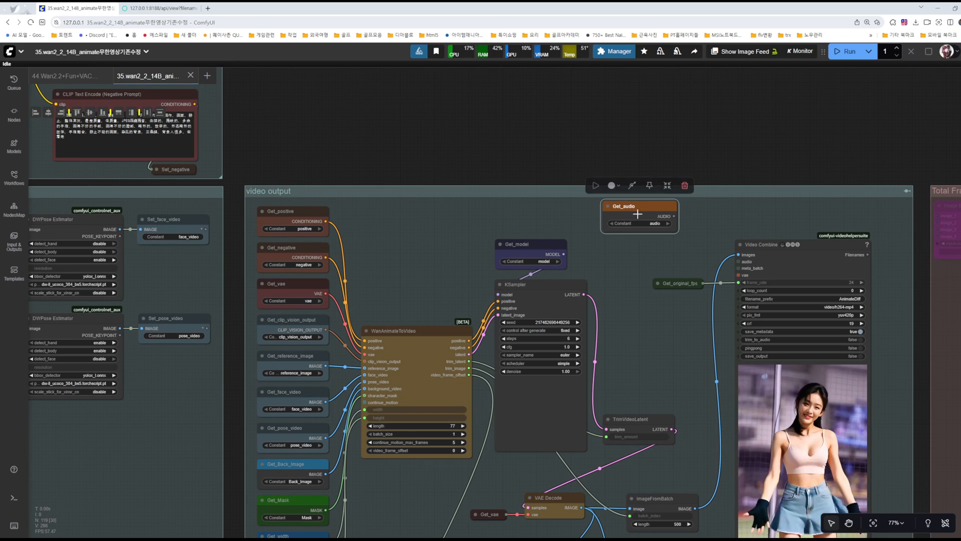
left_click_drag(427, 253, 759, 322)
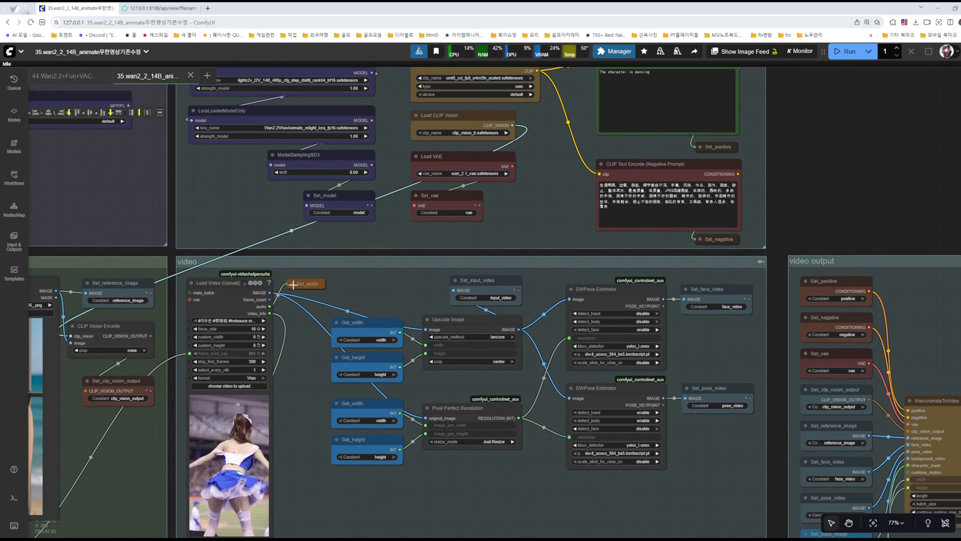
left_click_drag(414, 288, 84, 263)
left_click_drag(703, 266, 511, 258)
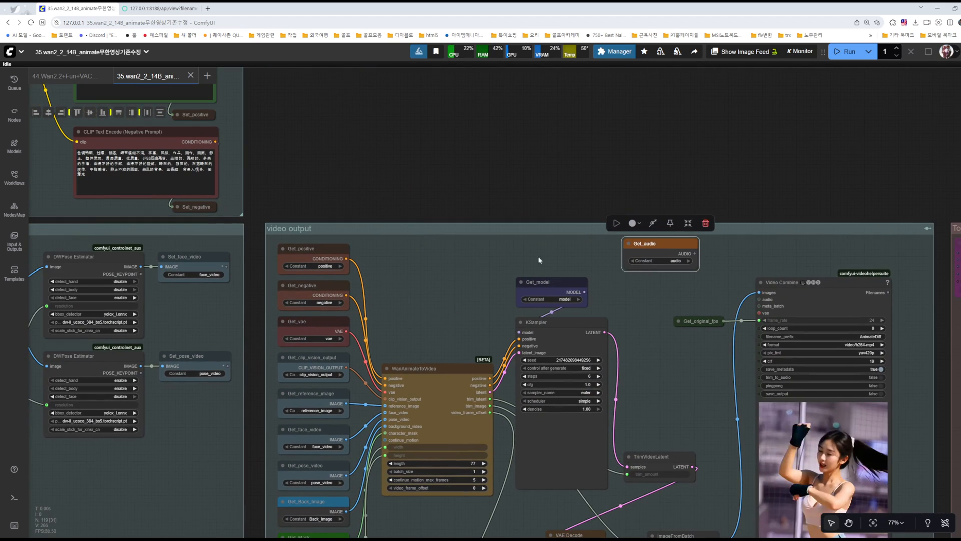
left_click_drag(718, 259, 590, 248)
Step: Try linking the Get_audio output to the audio input of the Video Combine node, and undo the link
scroll(622, 287, "up", 5)
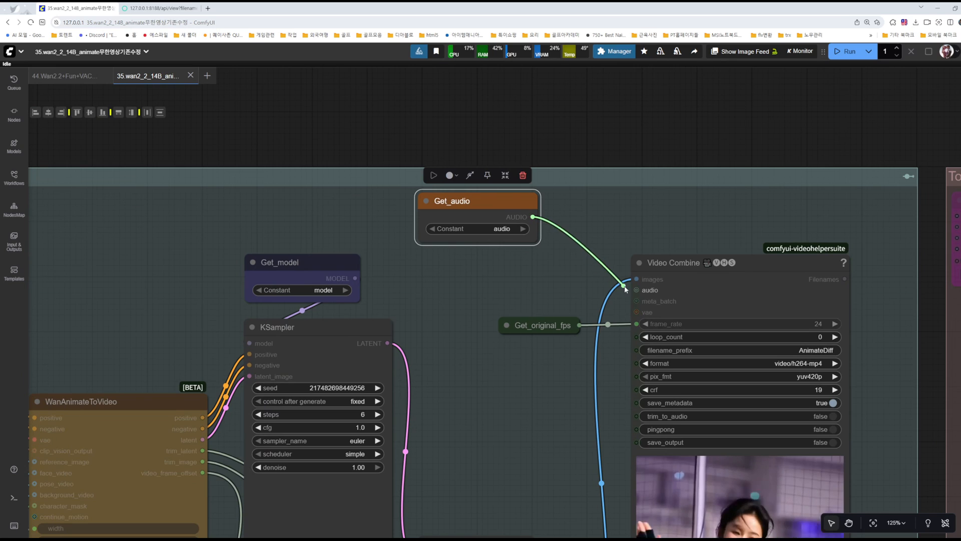
left_click_drag(565, 267, 565, 263)
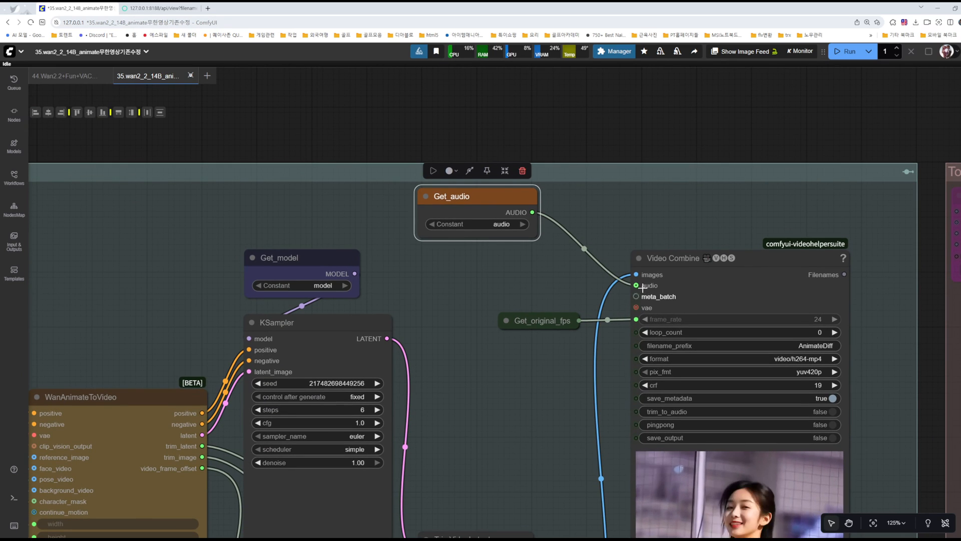
left_click(589, 230)
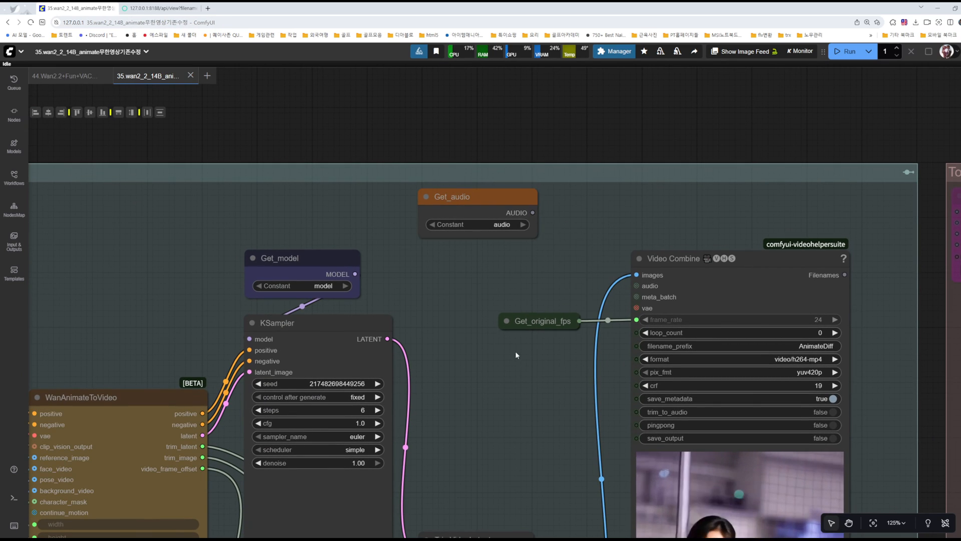
Step: Examine the video output chain from WanAnimateToVideo through KSampler, TrimVideoLatent, VAE Decode and ImageFromBatch to Video Combine
scroll(500, 406, "down", 2)
left_click_drag(528, 437, 516, 329)
scroll(707, 409, "down", 1)
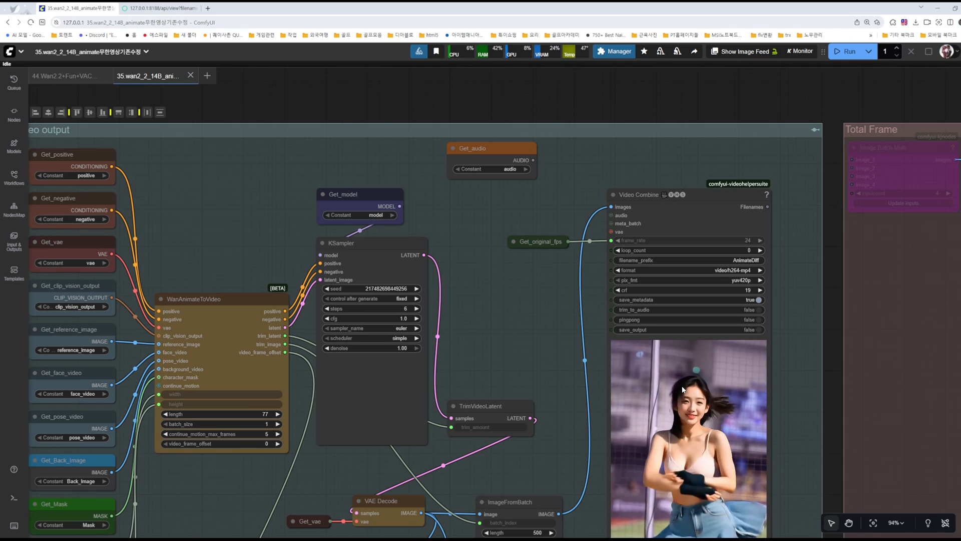
left_click_drag(526, 296, 712, 239)
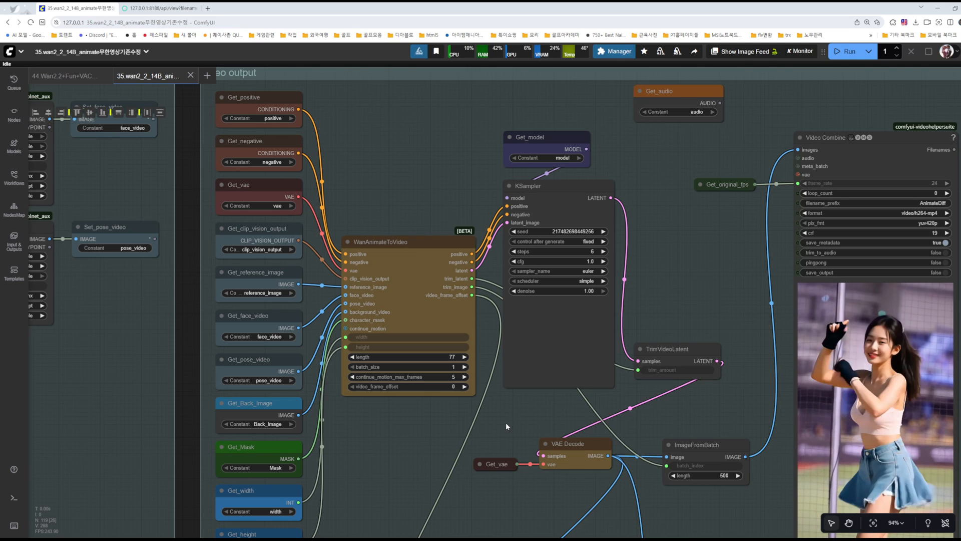
left_click_drag(423, 442, 251, 379)
left_click_drag(574, 335, 501, 361)
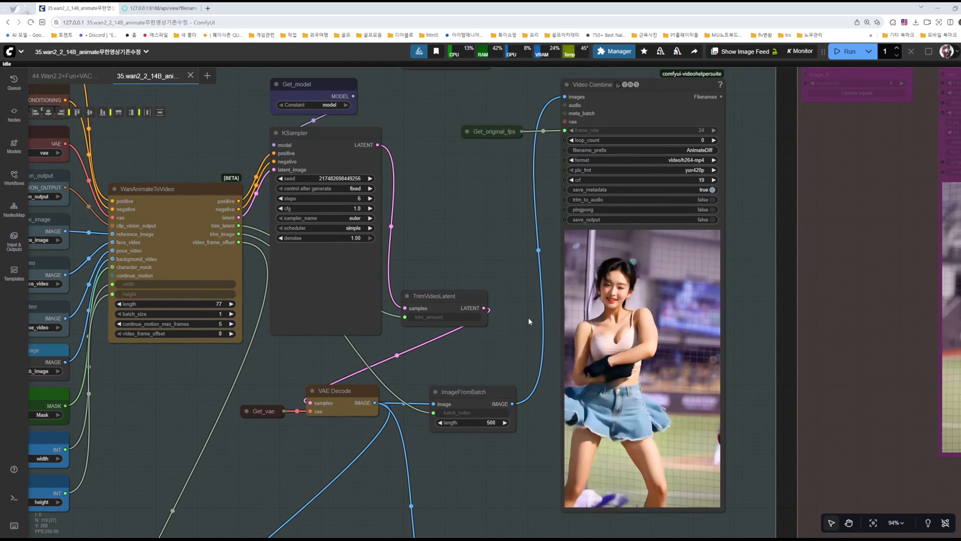
Step: Inspect the dancer's face and movement closely in the Video Combine preview of the generated video
scroll(681, 297, "up", 1)
scroll(680, 297, "up", 10)
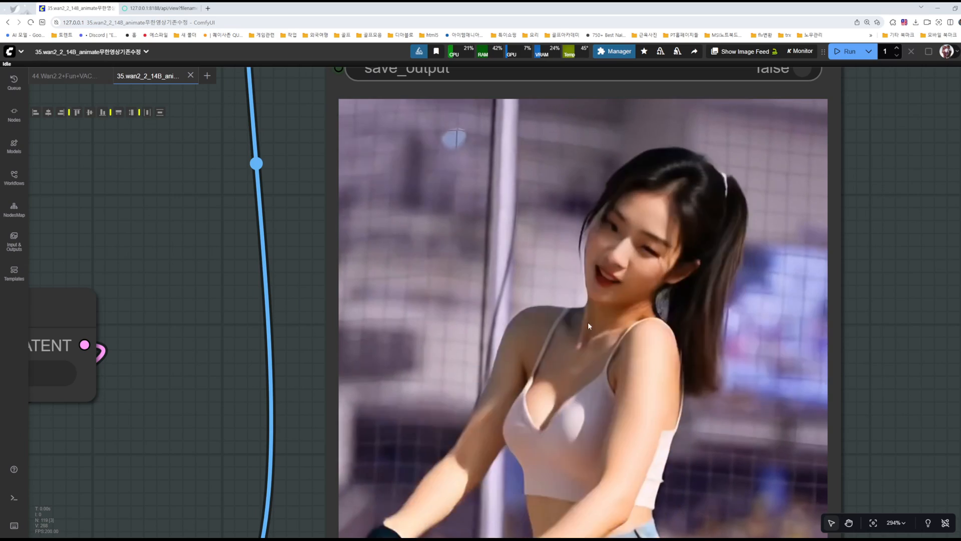
scroll(659, 338, "down", 4)
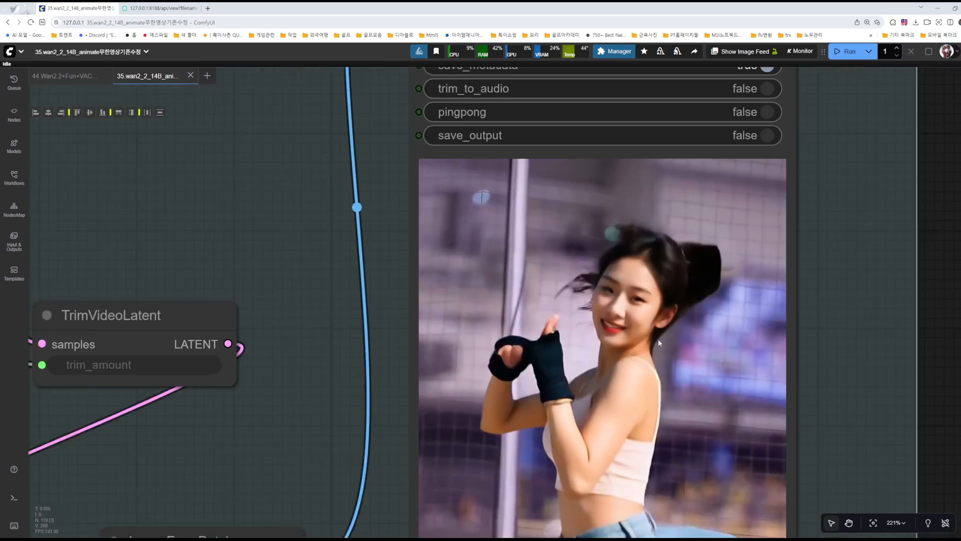
scroll(651, 337, "down", 11)
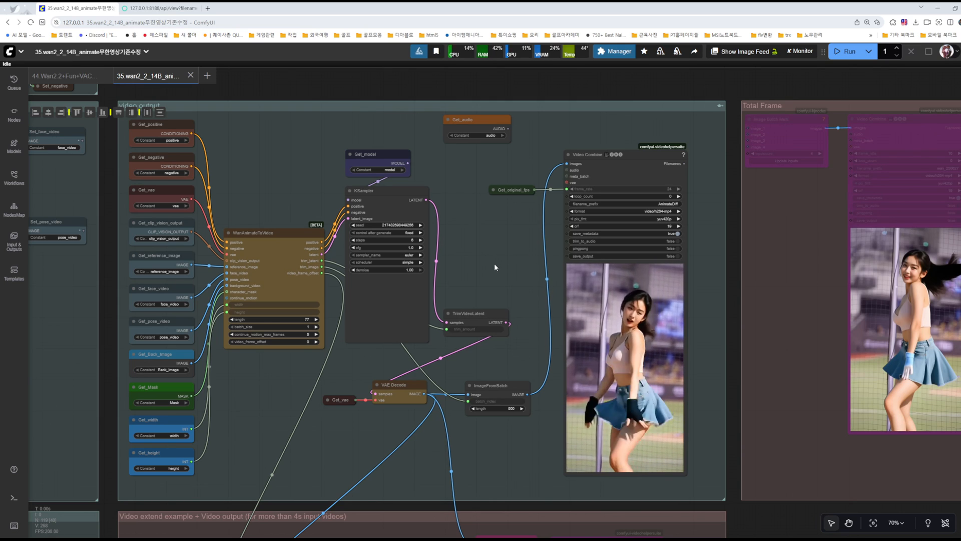
scroll(551, 341, "up", 6)
scroll(554, 346, "up", 2)
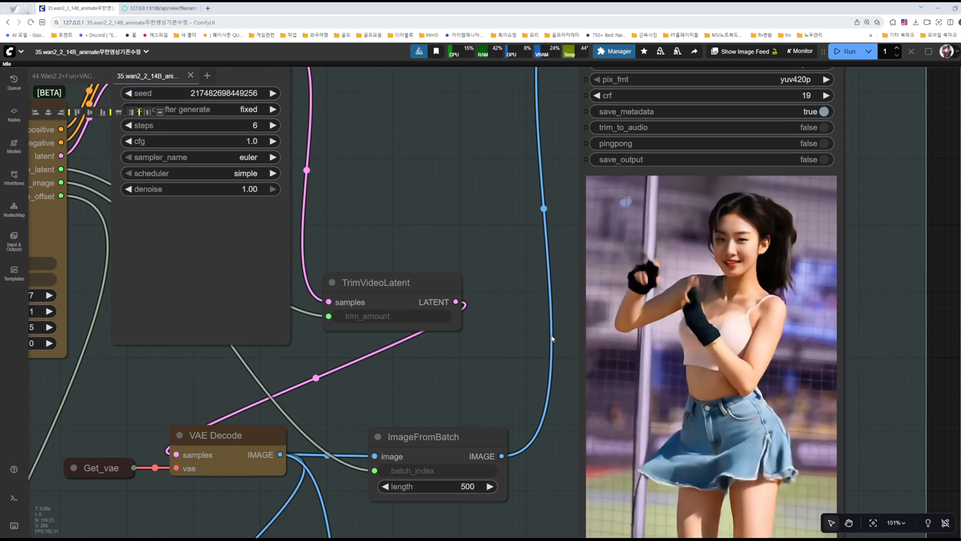
scroll(715, 295, "up", 6)
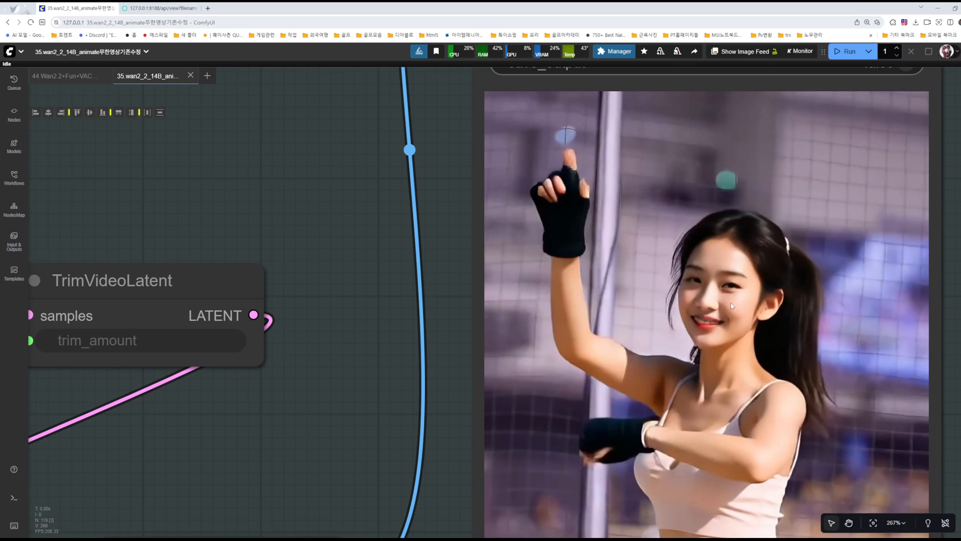
scroll(756, 293, "down", 9)
scroll(725, 300, "down", 3)
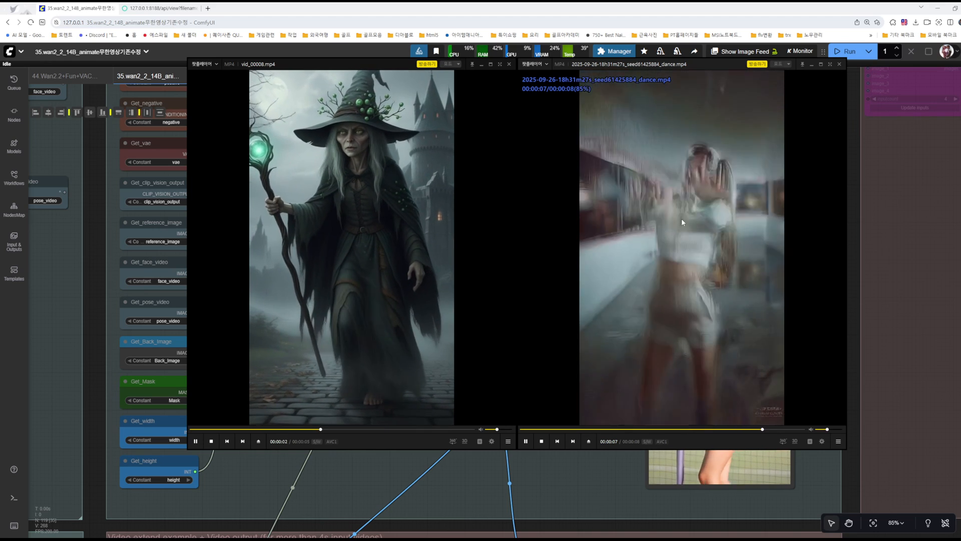
Step: Review the dance clip and vid_00008.mp4 in the video player, and close both player windows
left_click_drag(738, 193, 739, 229)
left_click_drag(676, 256, 674, 223)
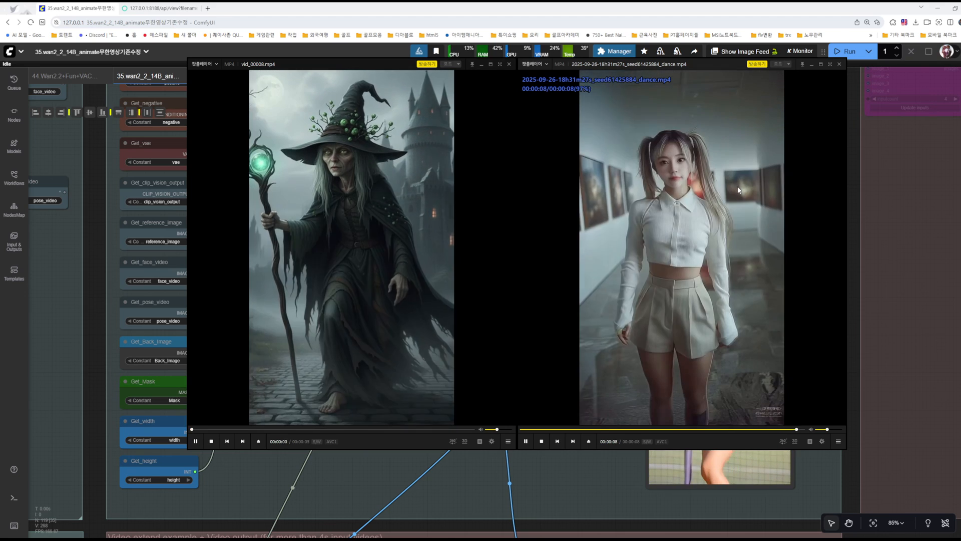
left_click_drag(736, 185, 762, 214)
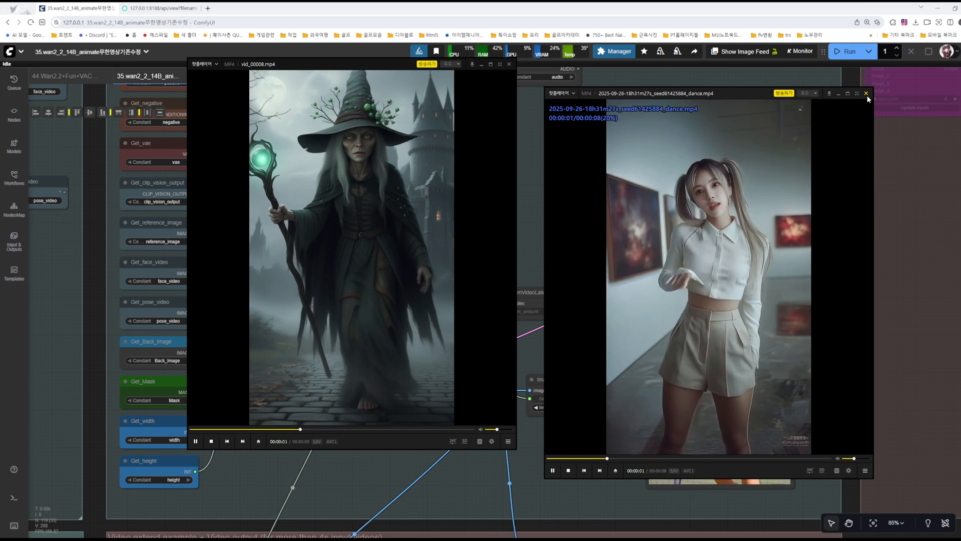
left_click(866, 94)
left_click_drag(393, 201, 629, 203)
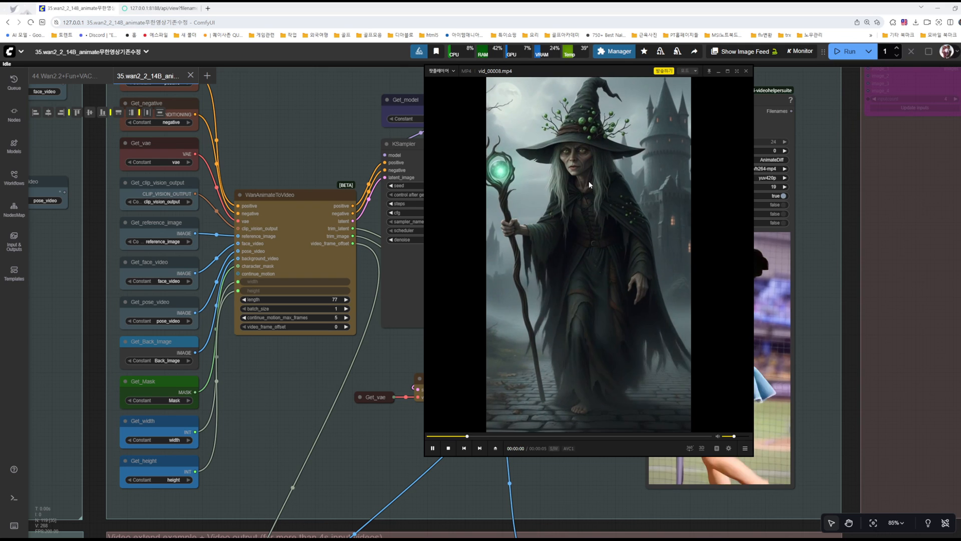
left_click_drag(604, 179, 587, 218)
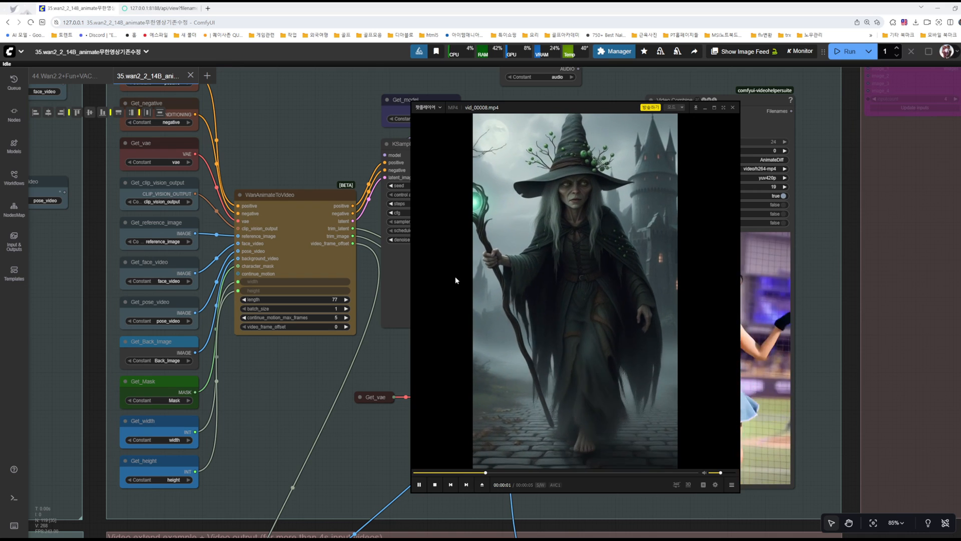
left_click(732, 109)
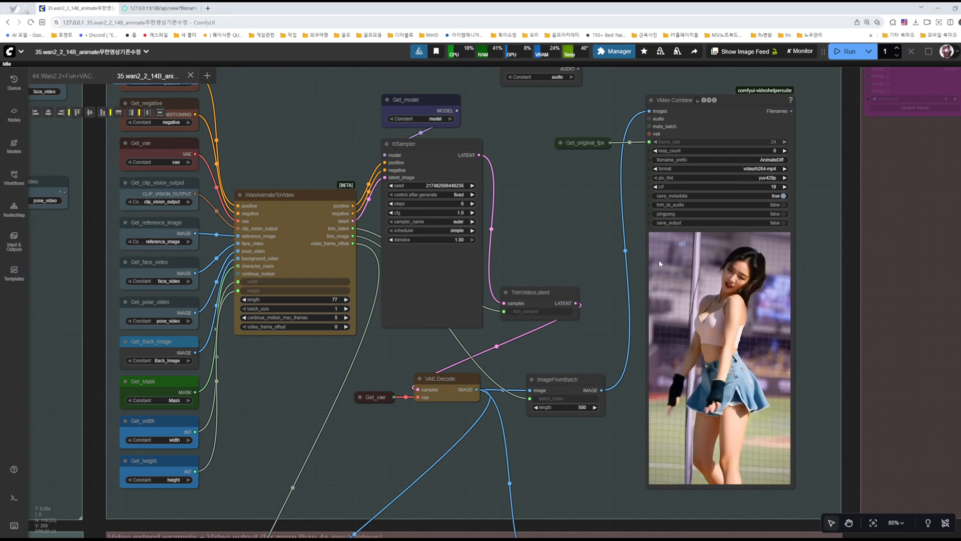
Step: Examine the Unet Loader (GGUF) and Load Diffusion Model nodes beside the models group
scroll(630, 209, "down", 4)
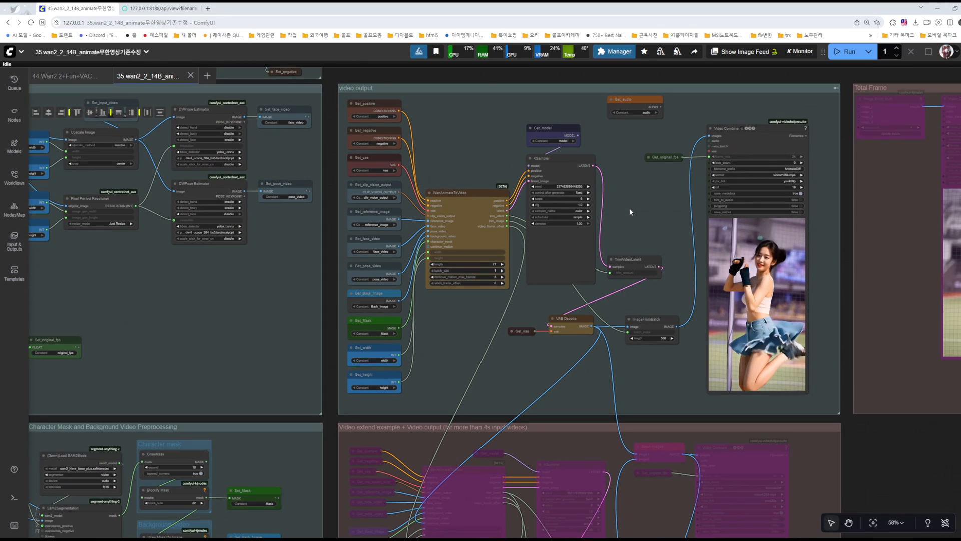
left_click_drag(629, 208, 726, 219)
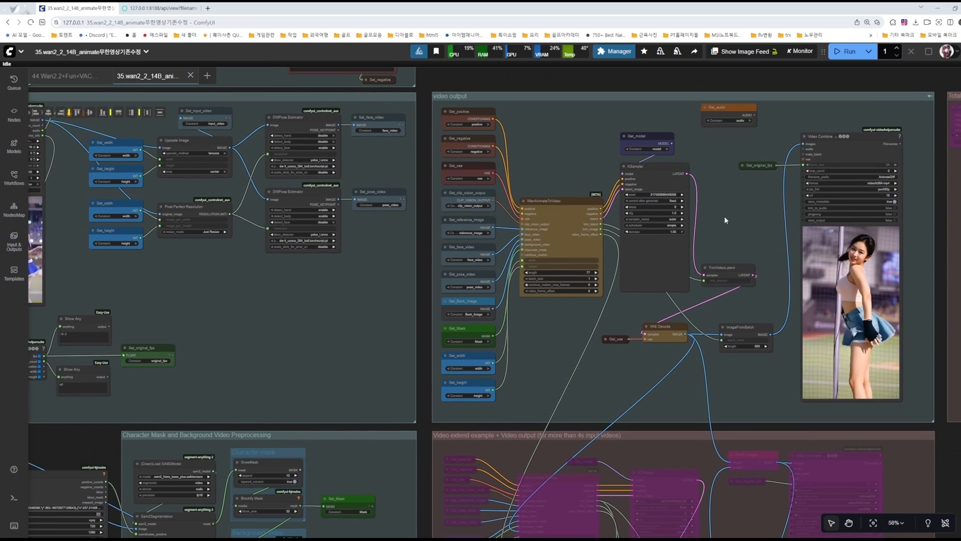
left_click_drag(579, 169, 773, 323)
left_click_drag(227, 201, 522, 284)
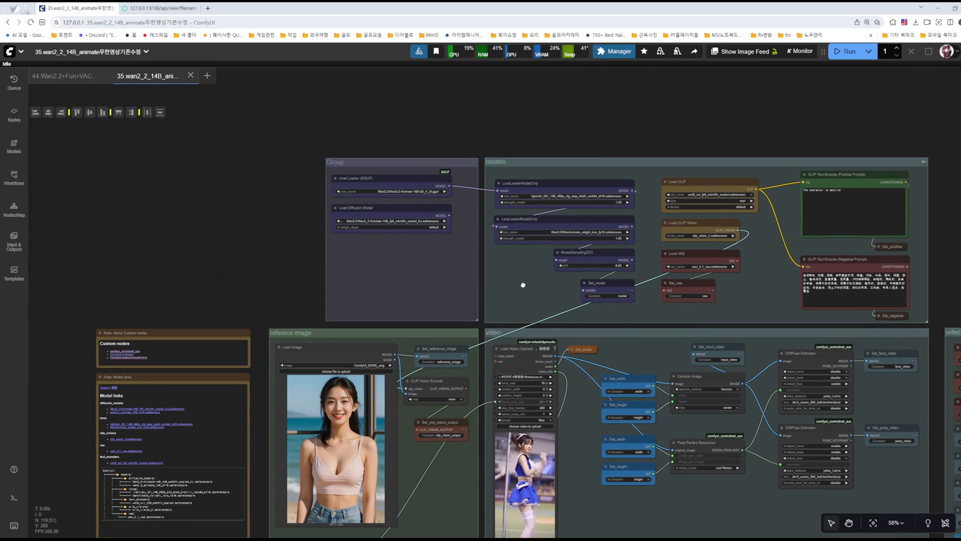
scroll(467, 253, "up", 6)
scroll(391, 149, "up", 6)
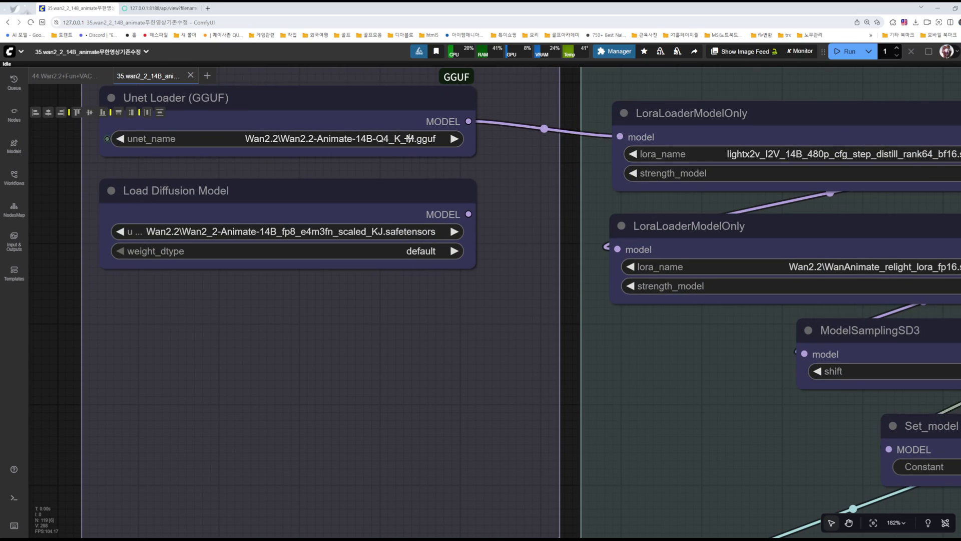
scroll(498, 183, "down", 8)
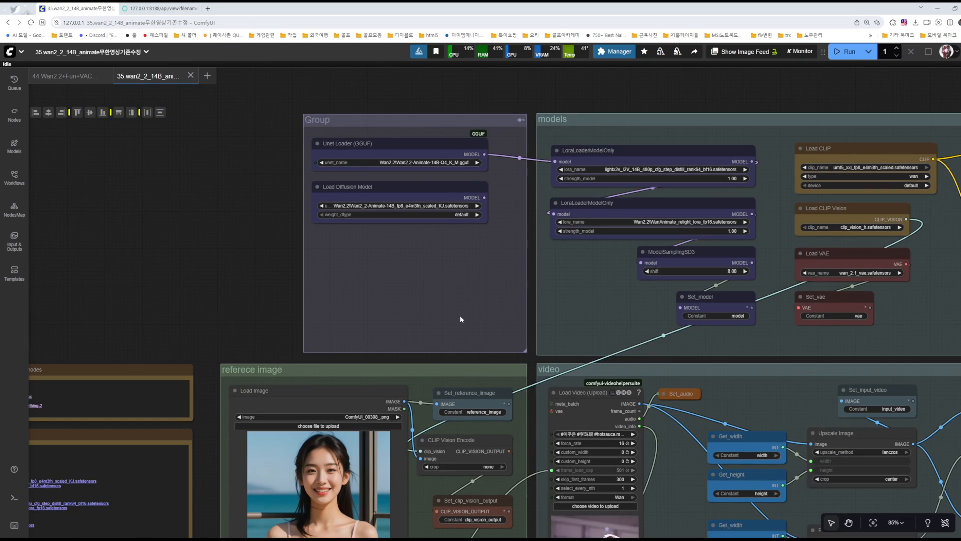
Step: Duplicate the Width and Height nodes together and place the copies outside the reference image group
left_click_drag(460, 313, 489, 122)
left_click_drag(498, 406, 545, 146)
scroll(425, 326, "up", 9)
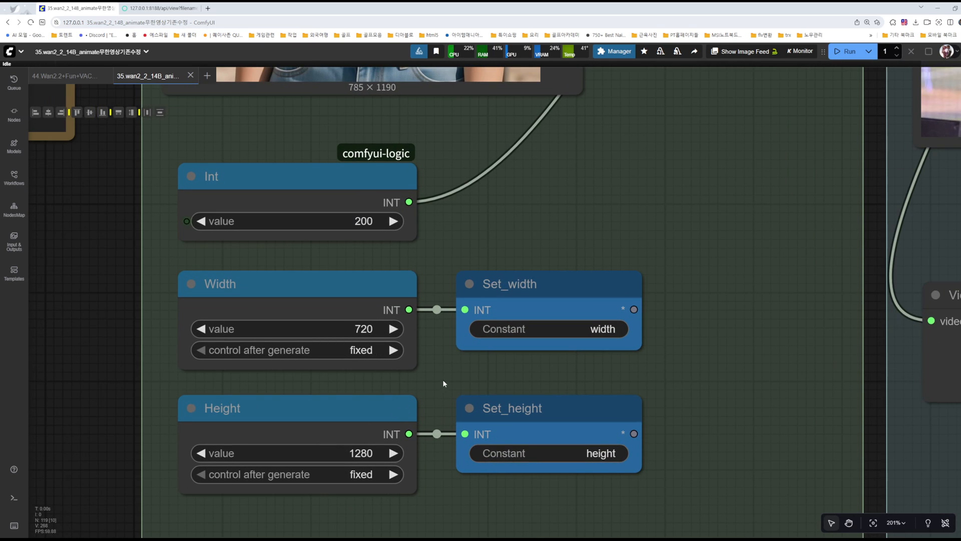
left_click_drag(442, 384, 589, 334)
scroll(423, 352, "down", 5)
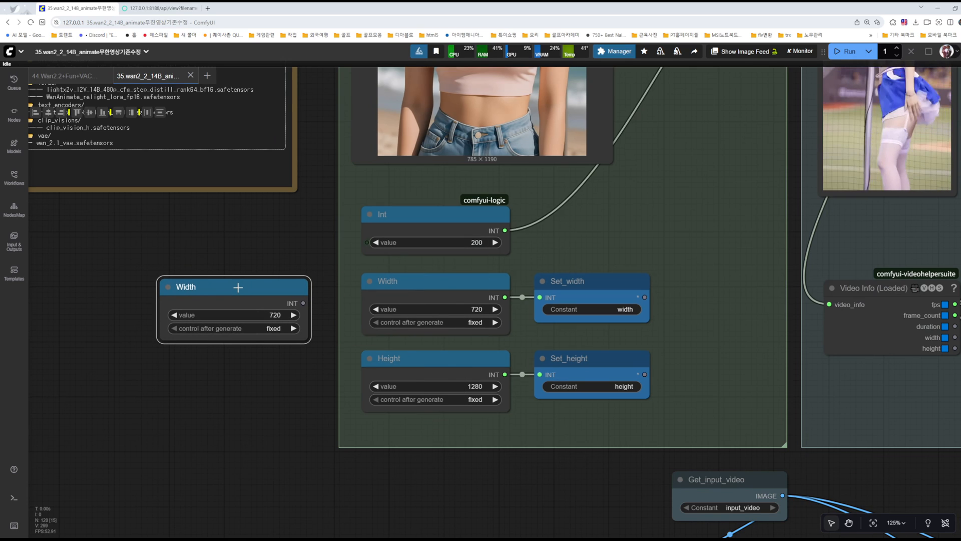
key("ctrl+z")
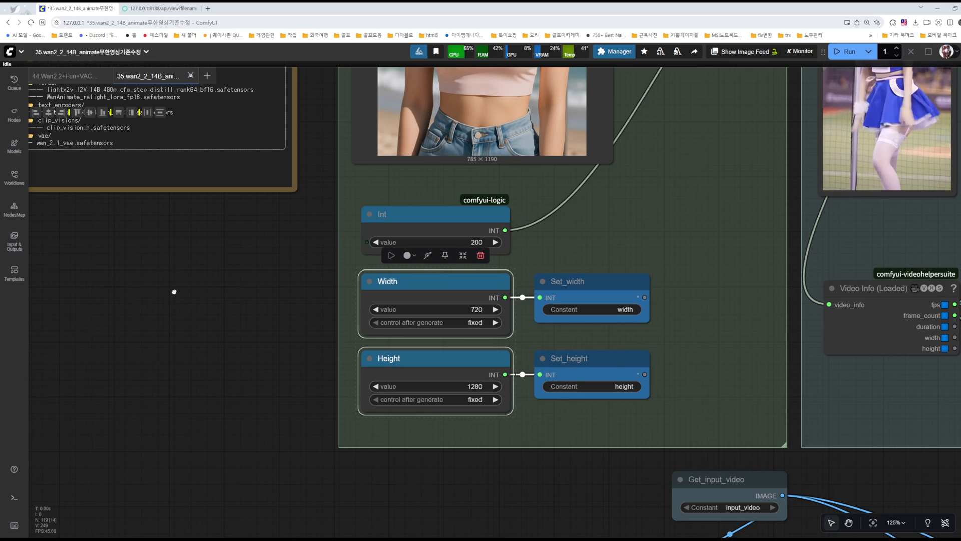
key("ctrl+v")
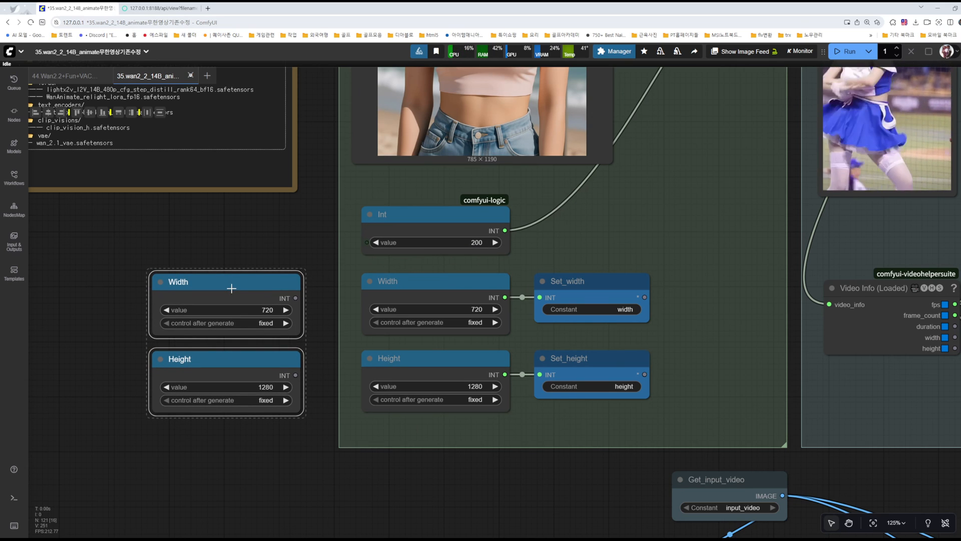
left_click(233, 227)
Step: Set the copied Width node to 480 and the copied Height node to 832
left_click(266, 310)
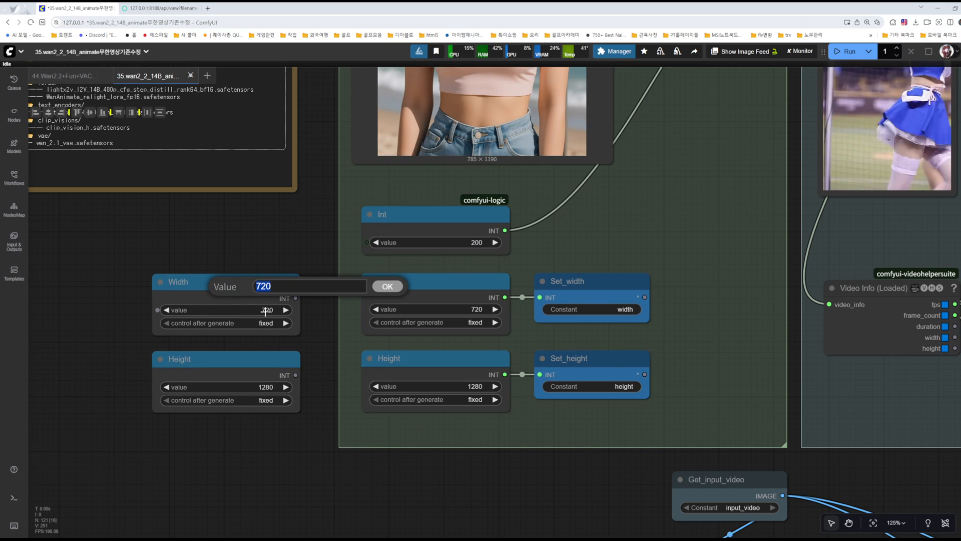
left_click(386, 289)
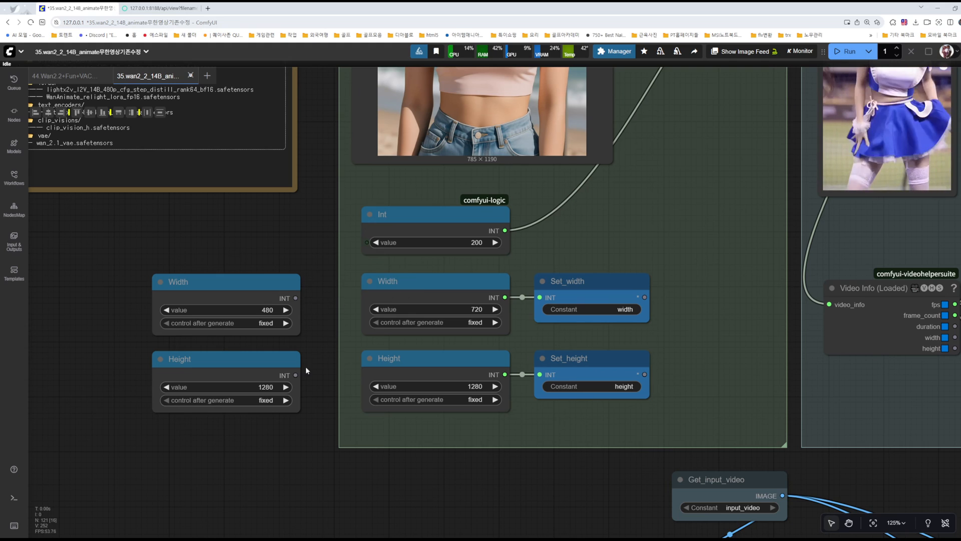
left_click(265, 387)
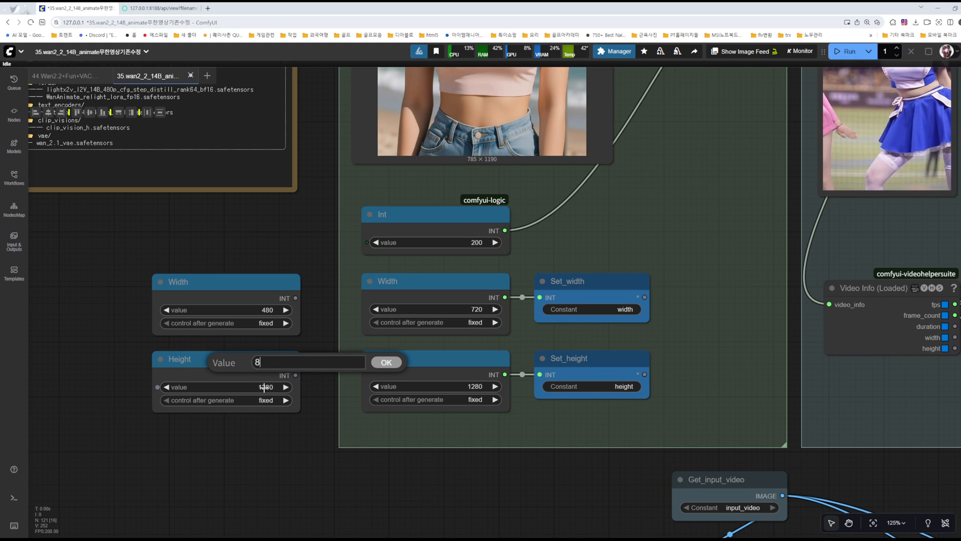
key("Return")
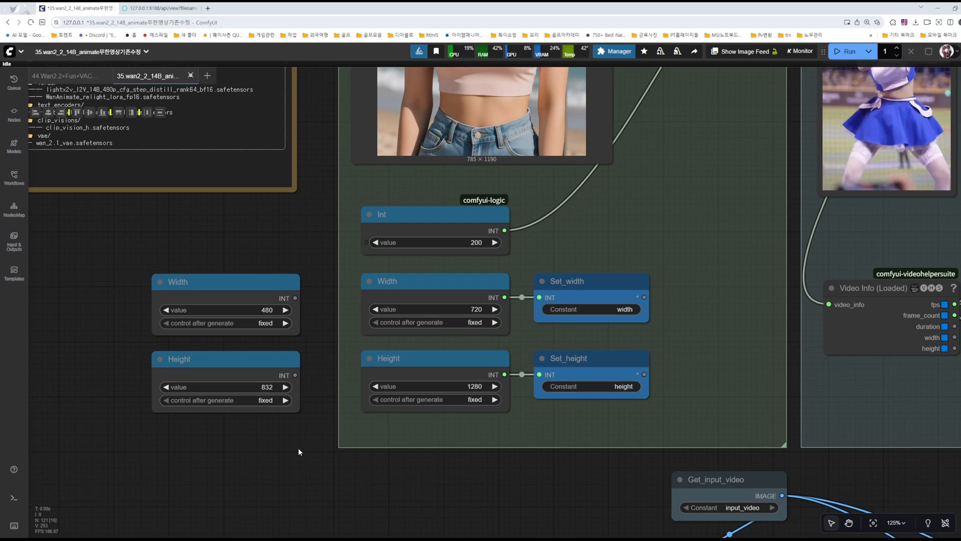
Step: Bypass the copied Width and Height nodes and save the workflow
left_click_drag(271, 279, 270, 268)
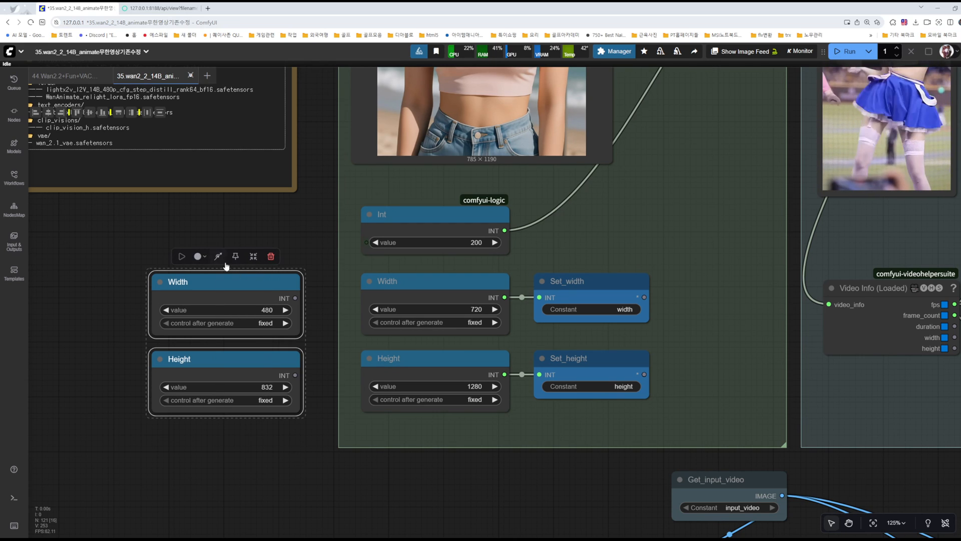
left_click(217, 256)
left_click(301, 224)
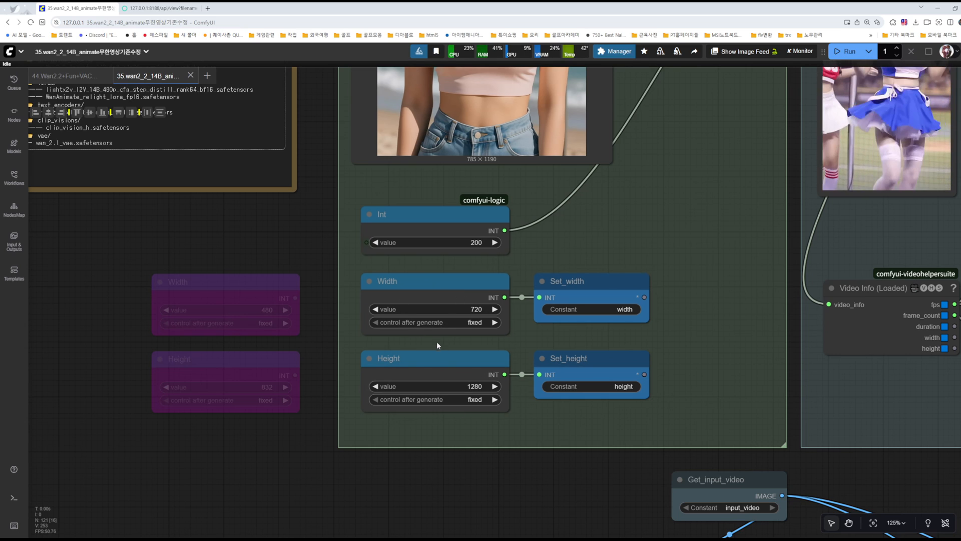
Step: Examine the active Width and Height nodes in the reference image group and compare them with the bypassed 480 and 832 copies
left_click_drag(303, 436, 303, 435)
left_click_drag(286, 326, 221, 304)
left_click(169, 220)
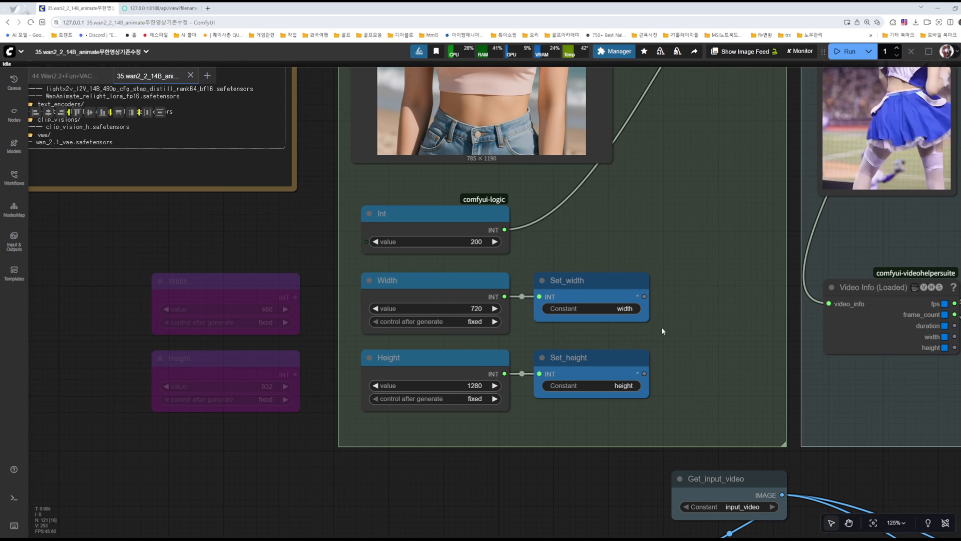
left_click_drag(718, 248, 665, 285)
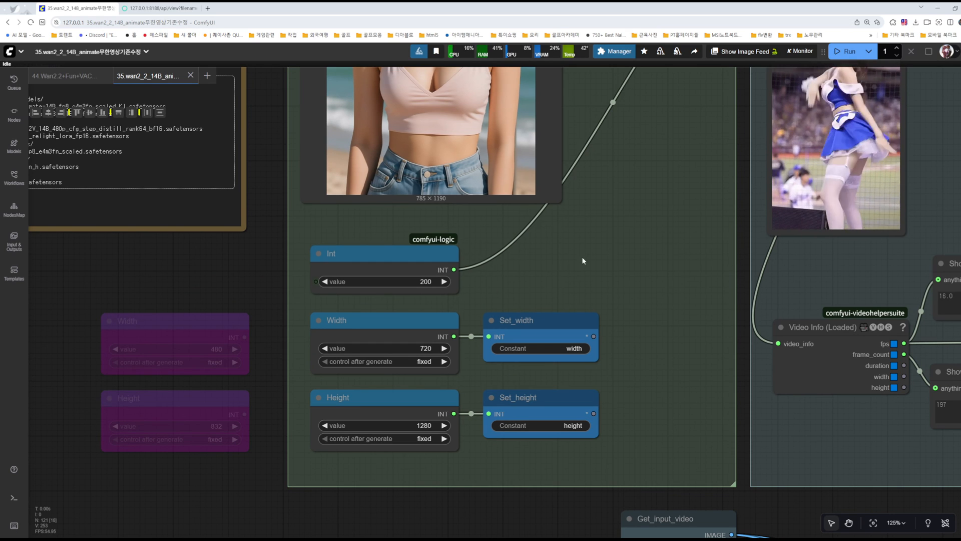
scroll(590, 281, "up", 2)
scroll(642, 368, "up", 4)
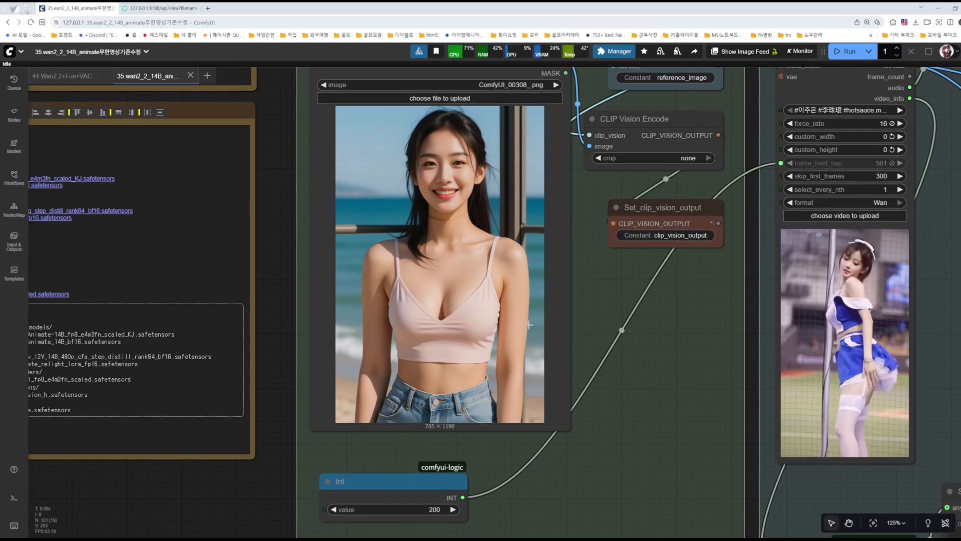
scroll(642, 368, "down", 6)
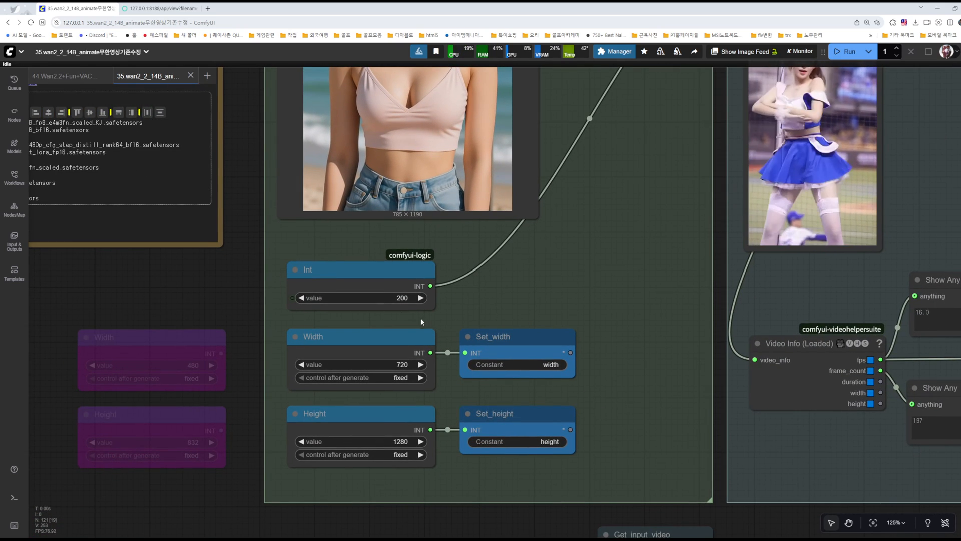
left_click_drag(625, 242, 435, 328)
left_click_drag(820, 257, 767, 329)
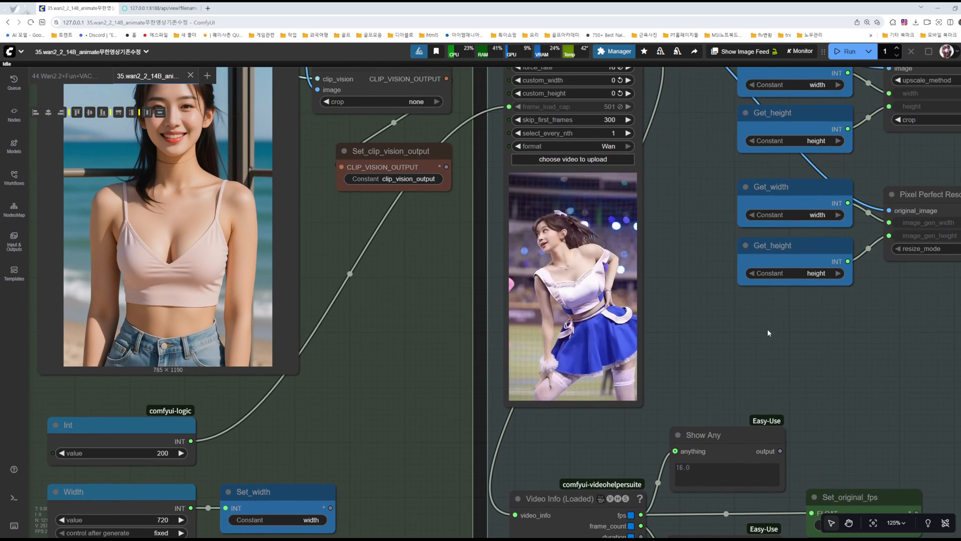
left_click_drag(417, 373, 668, 241)
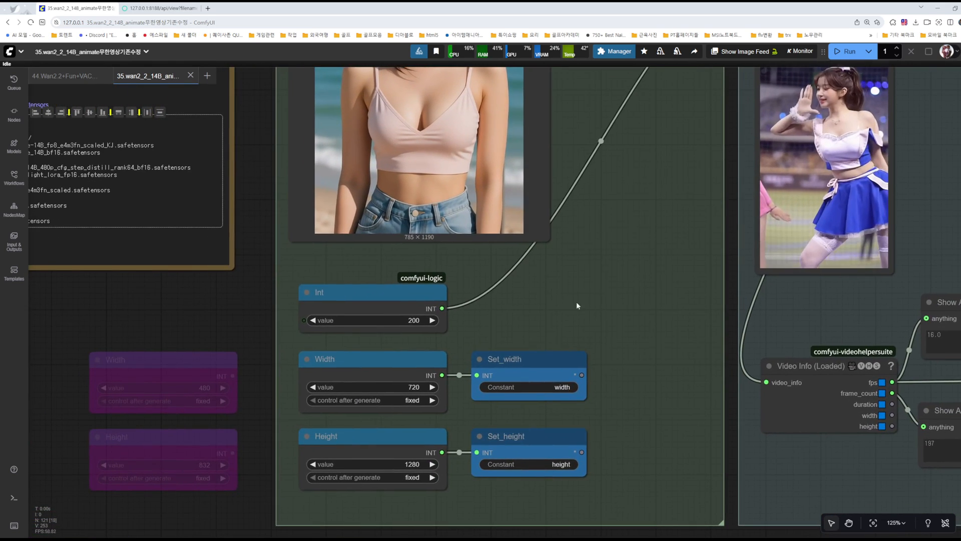
left_click_drag(286, 401, 358, 285)
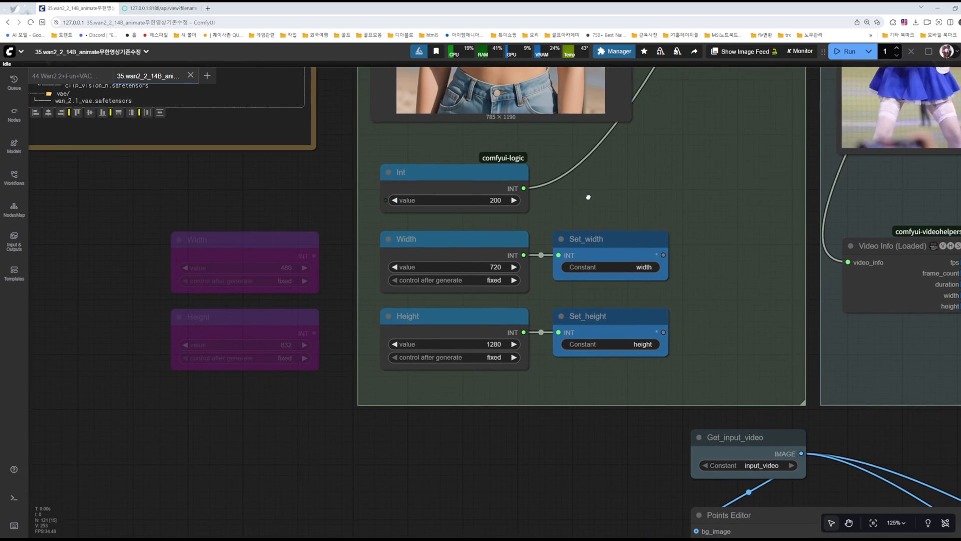
scroll(275, 278, "up", 10)
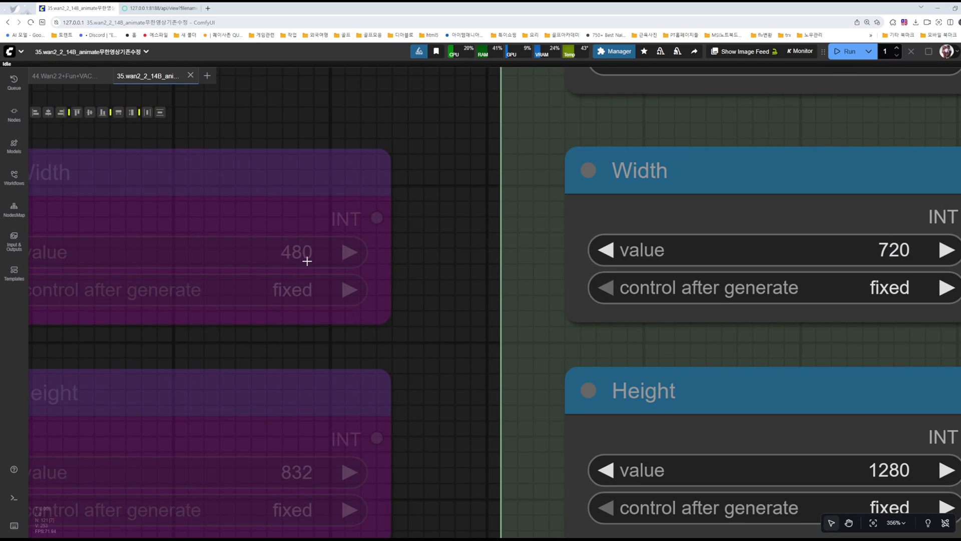
scroll(446, 364, "down", 8)
left_click_drag(803, 220, 683, 295)
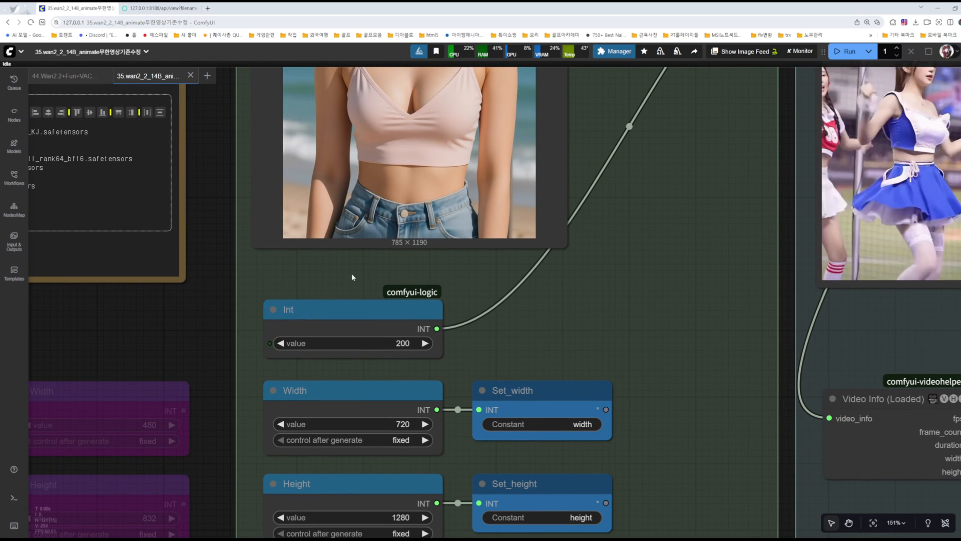
Step: Review the reference image and video groups, the Points Editor, and the character mask and background video preprocessing group
left_click_drag(717, 120, 635, 407)
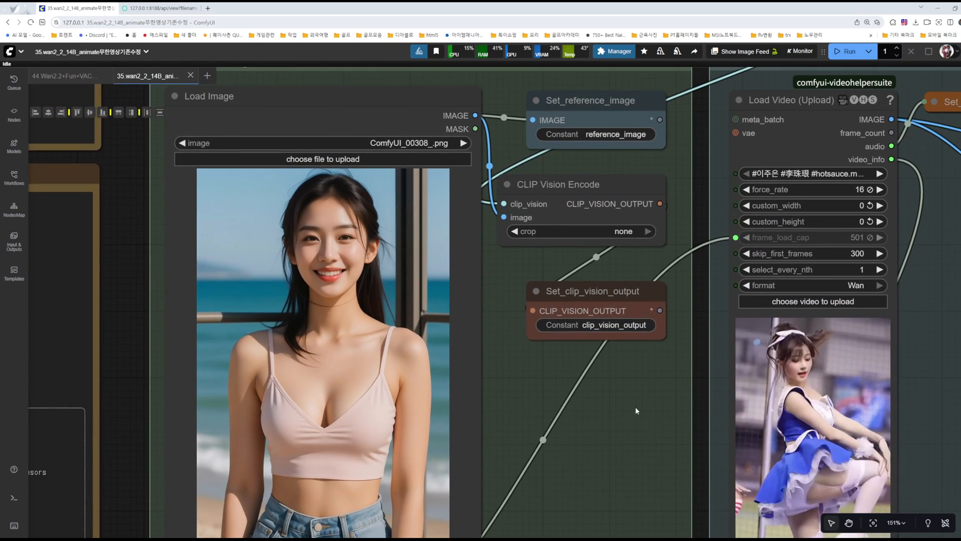
scroll(634, 407, "down", 2)
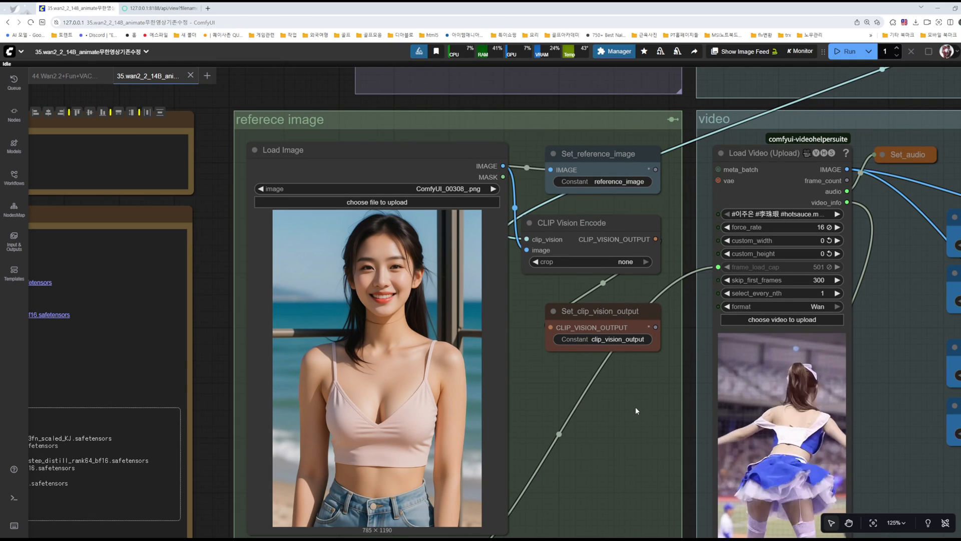
scroll(635, 406, "down", 3)
scroll(632, 405, "down", 3)
left_click_drag(622, 428, 438, 370)
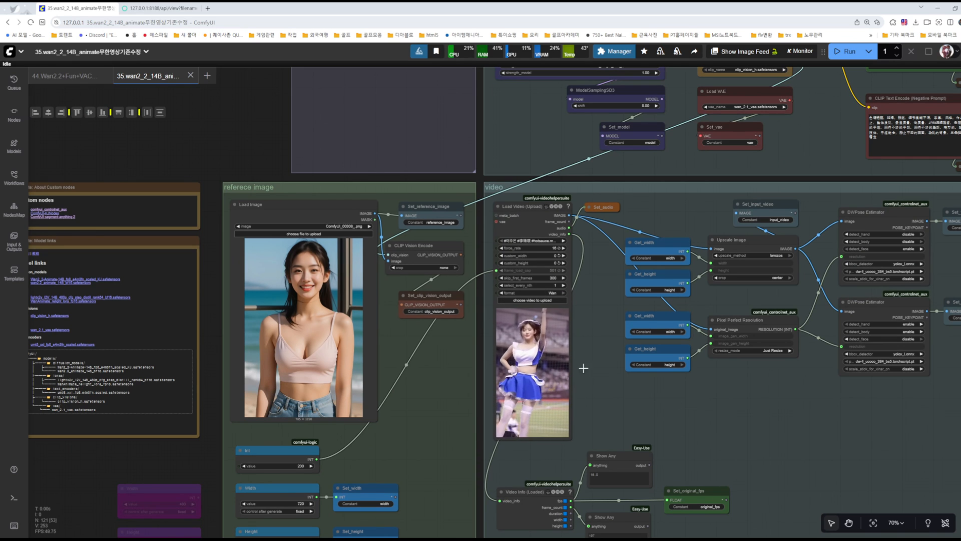
scroll(589, 366, "up", 5)
left_click_drag(708, 439, 528, 101)
left_click_drag(641, 308, 603, 83)
scroll(606, 133, "down", 6)
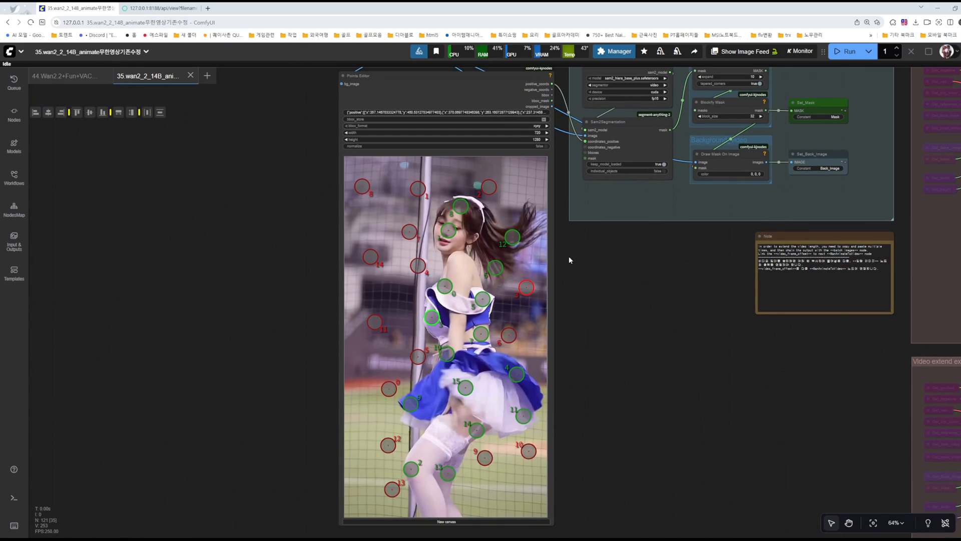
left_click_drag(656, 273, 461, 347)
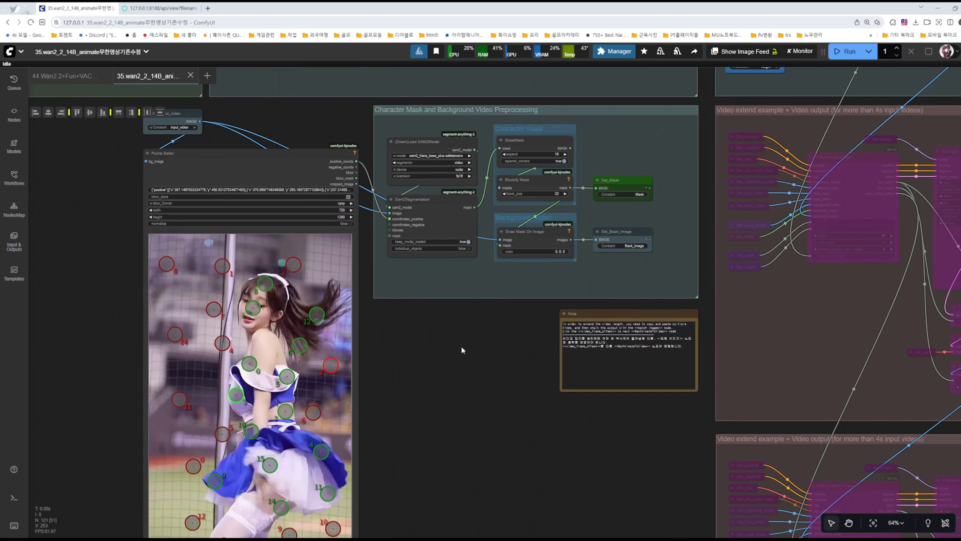
scroll(494, 314, "down", 3)
left_click_drag(603, 135, 308, 333)
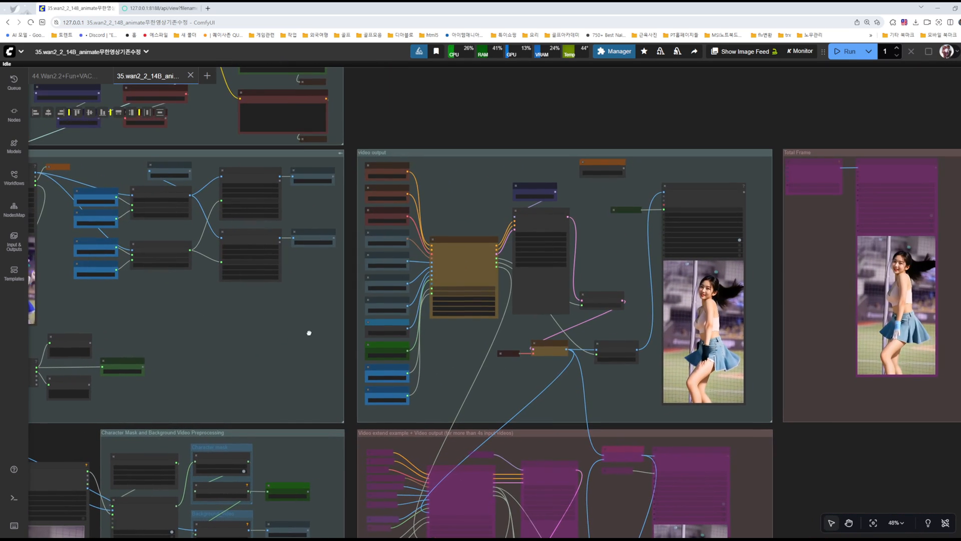
Step: Pause and resume the preview of the Video Combine node in the video output group
scroll(633, 334, "up", 5)
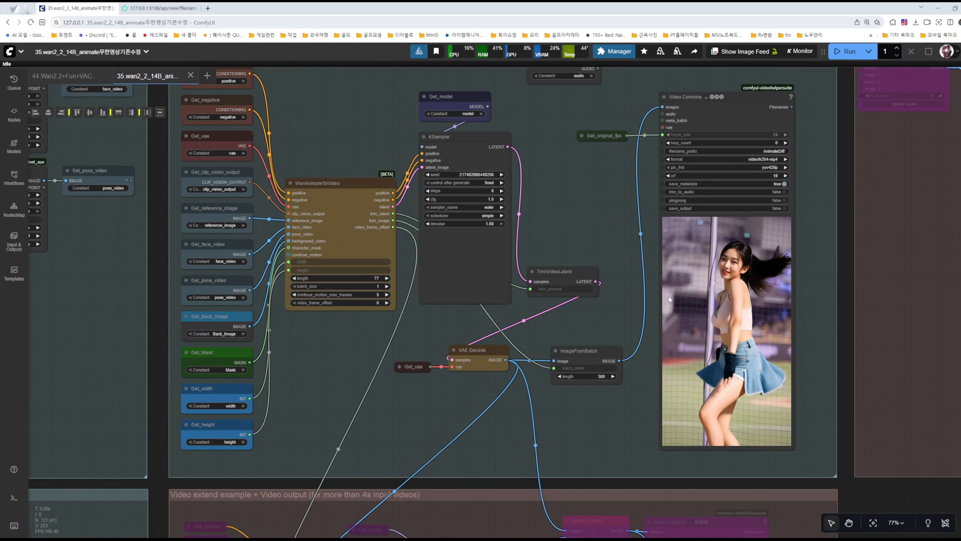
scroll(598, 217, "down", 5)
right_click(665, 177)
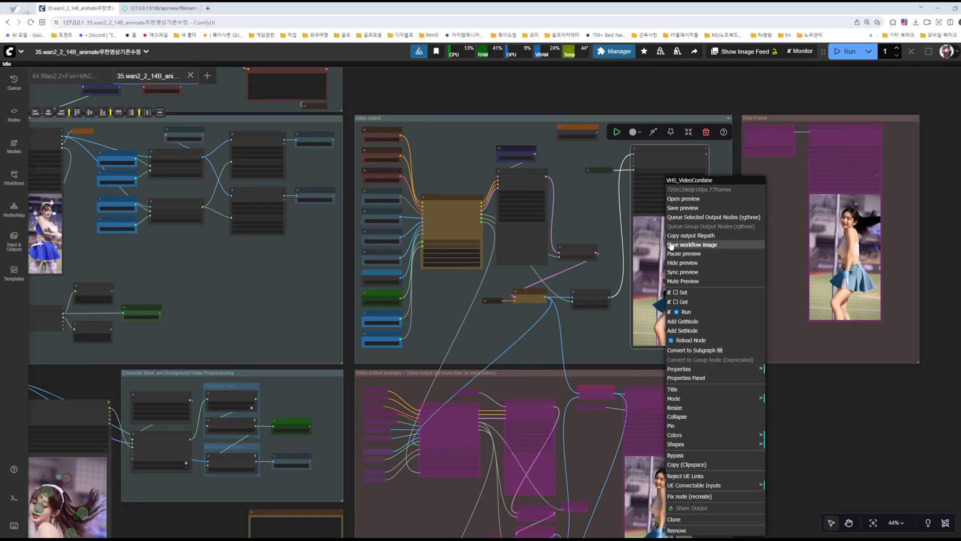
left_click(678, 255)
right_click(657, 246)
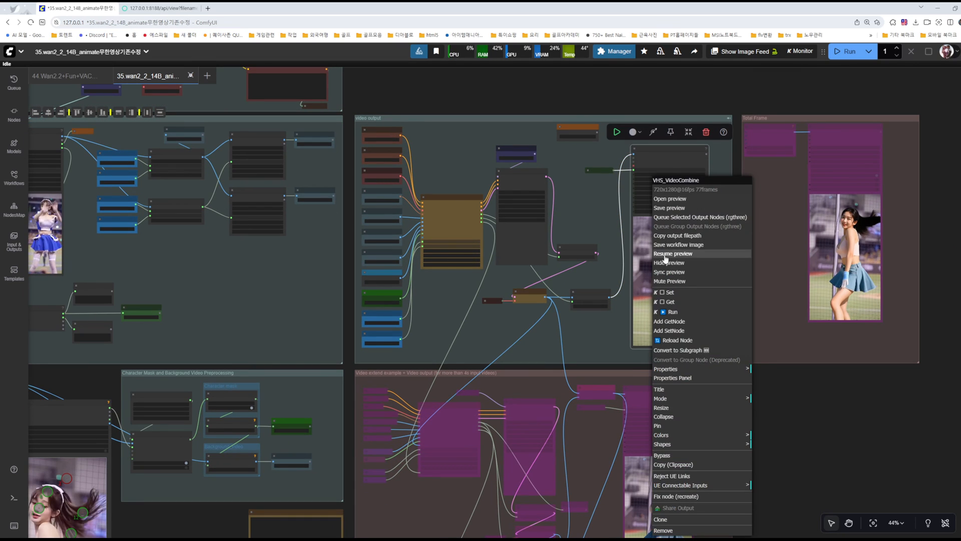
left_click(665, 254)
scroll(666, 261, "up", 2)
scroll(666, 258, "up", 3)
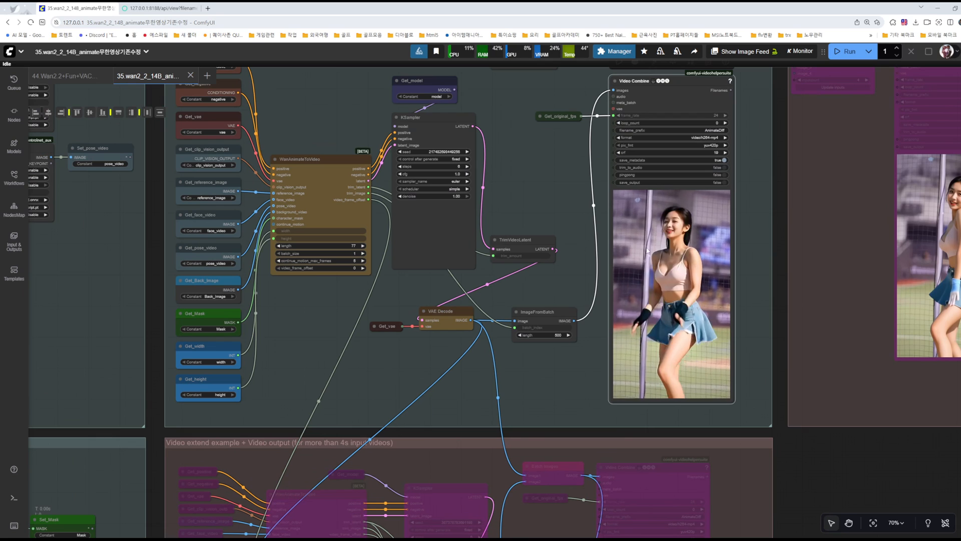
scroll(560, 197, "down", 4)
Step: Delete the lower duplicate of the video extend example group together with all its nodes
left_click_drag(779, 388, 798, 242)
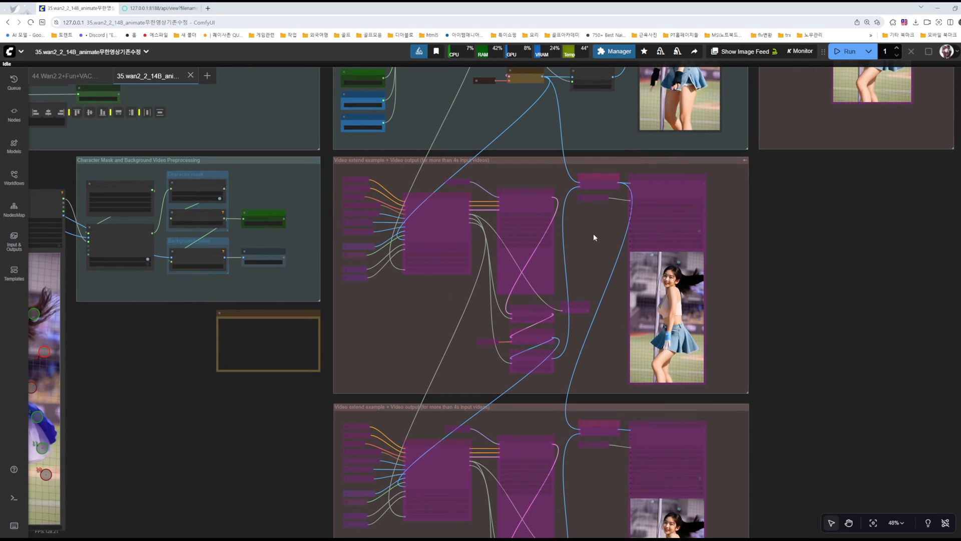
left_click_drag(853, 395, 835, 232)
left_click_drag(315, 488, 841, 230)
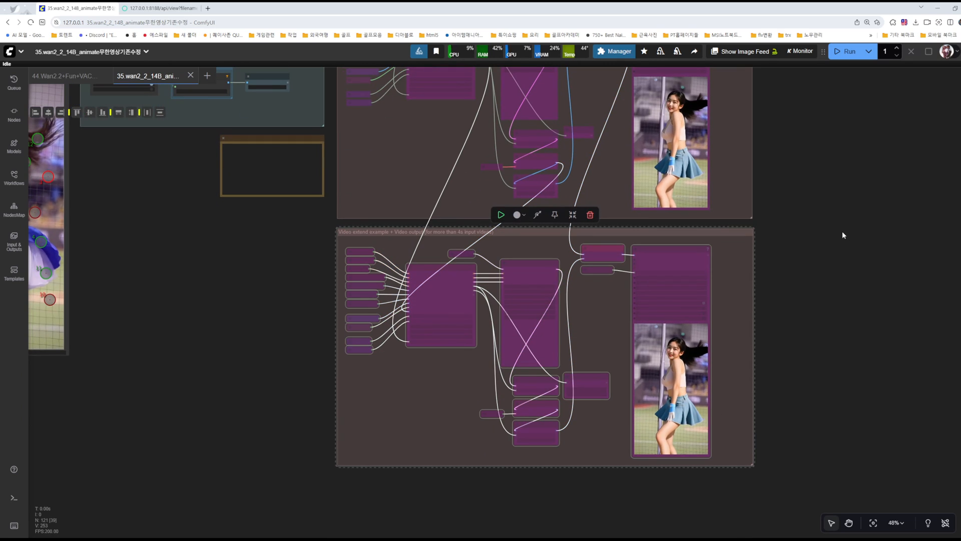
key("Delete")
left_click_drag(824, 159, 830, 326)
left_click_drag(825, 226, 779, 306)
left_click_drag(774, 357, 807, 288)
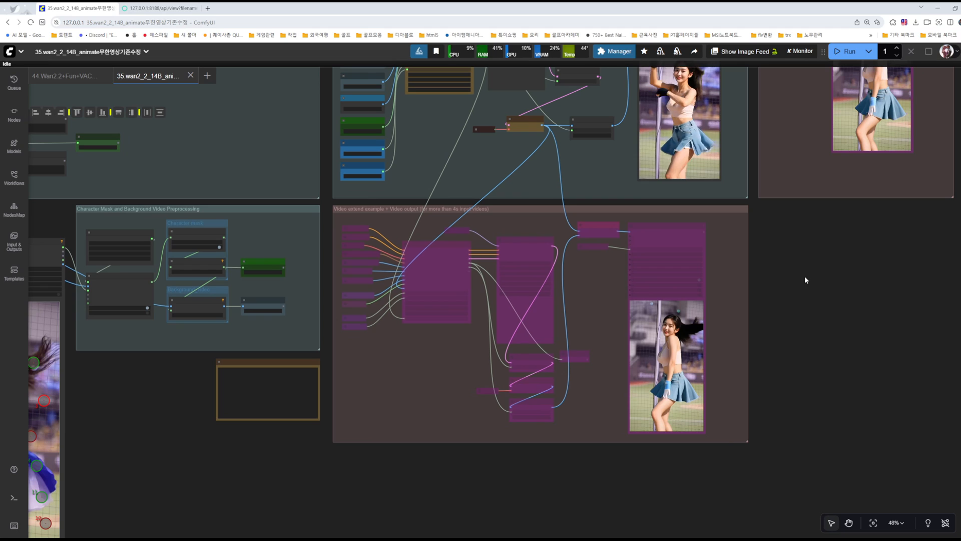
Step: Toggle the remaining video extend group out of bypass and back using its header's bypass switch
left_click(744, 209)
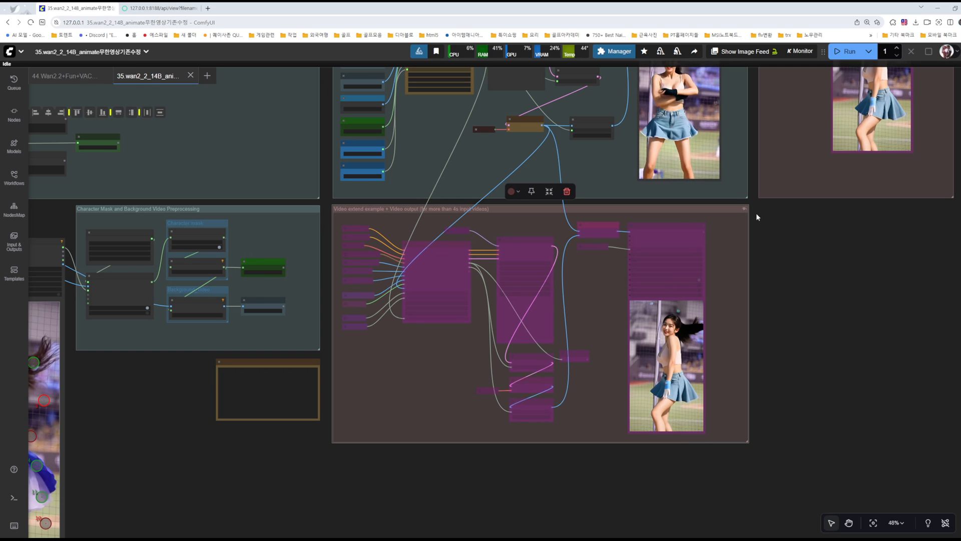
scroll(783, 229, "up", 6)
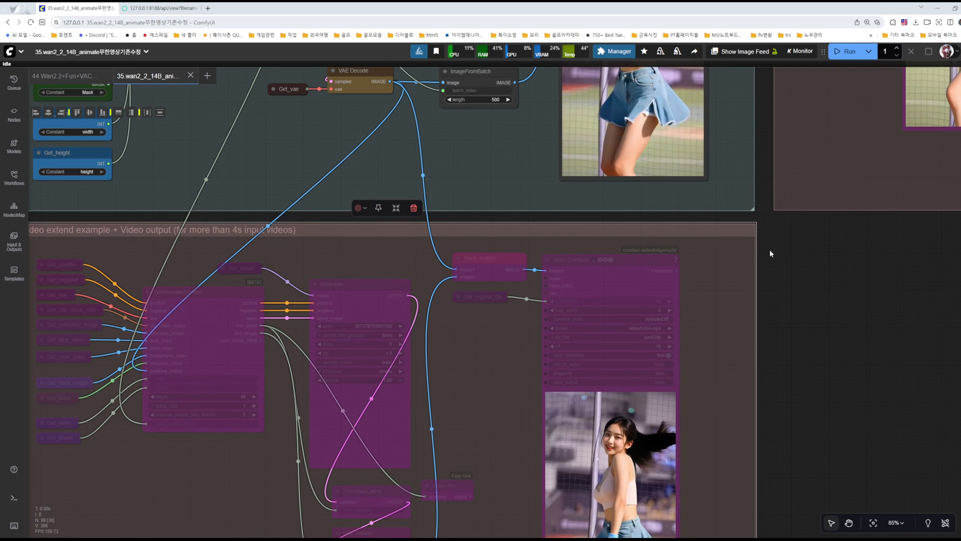
left_click(748, 229)
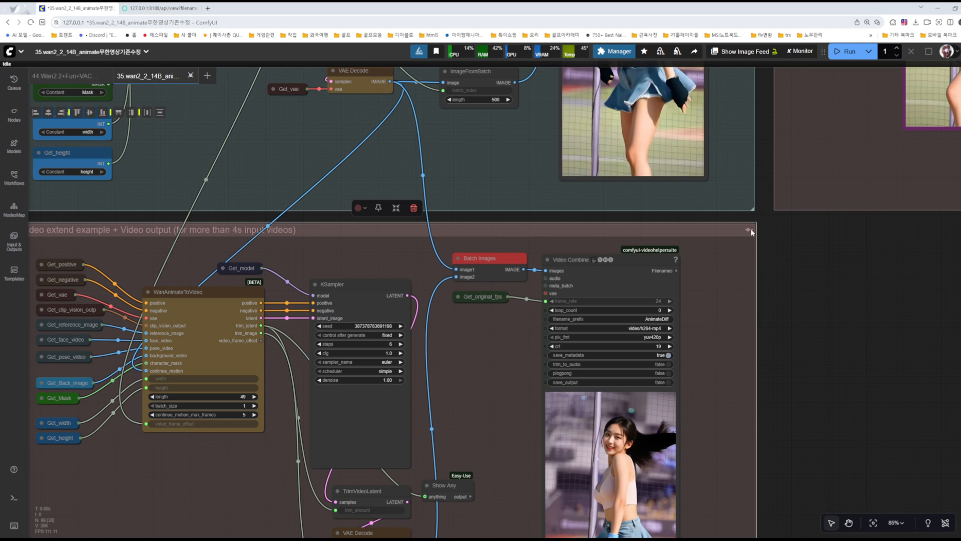
left_click(750, 230)
scroll(810, 323, "down", 4)
scroll(821, 318, "down", 2)
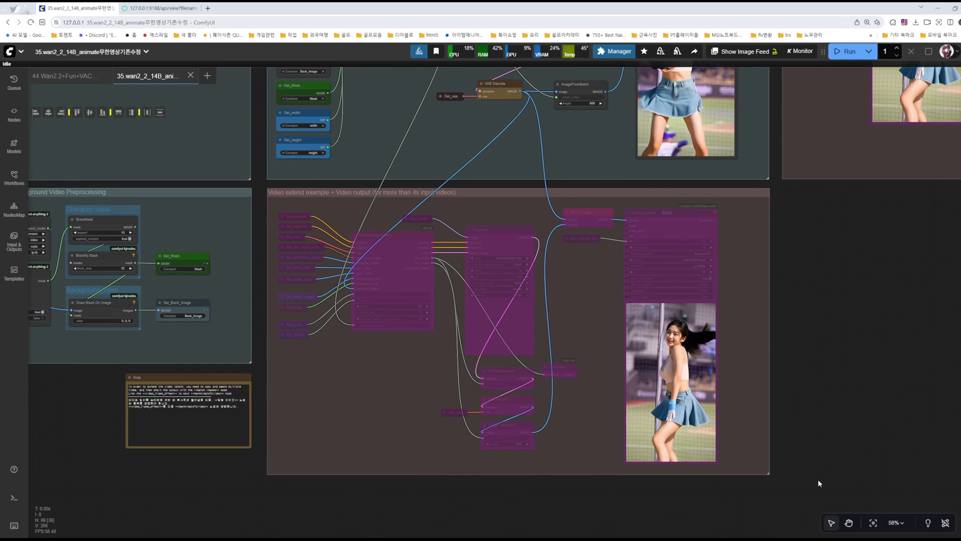
Step: Select the whole video extend group and switch bypass off and on for all its nodes, leaving them active
left_click_drag(816, 488, 266, 188)
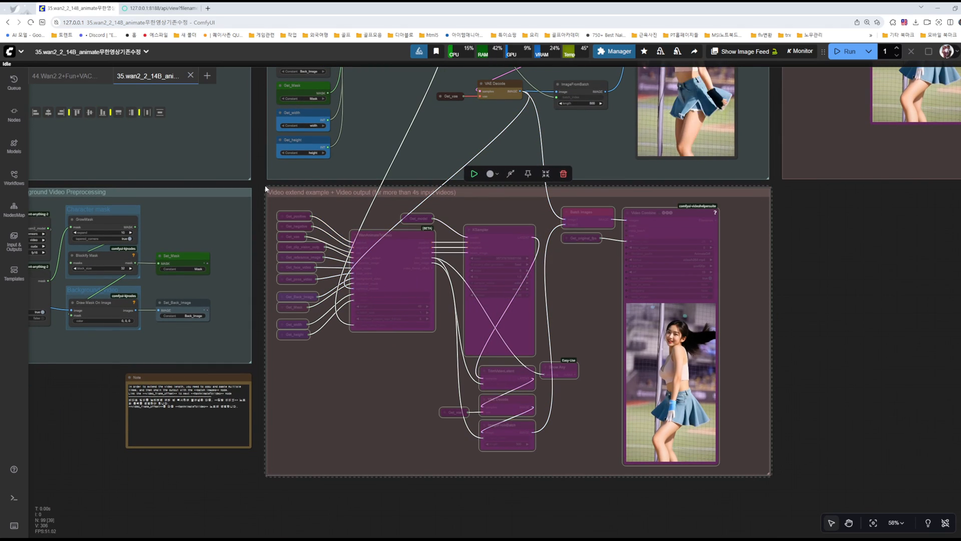
left_click(511, 174)
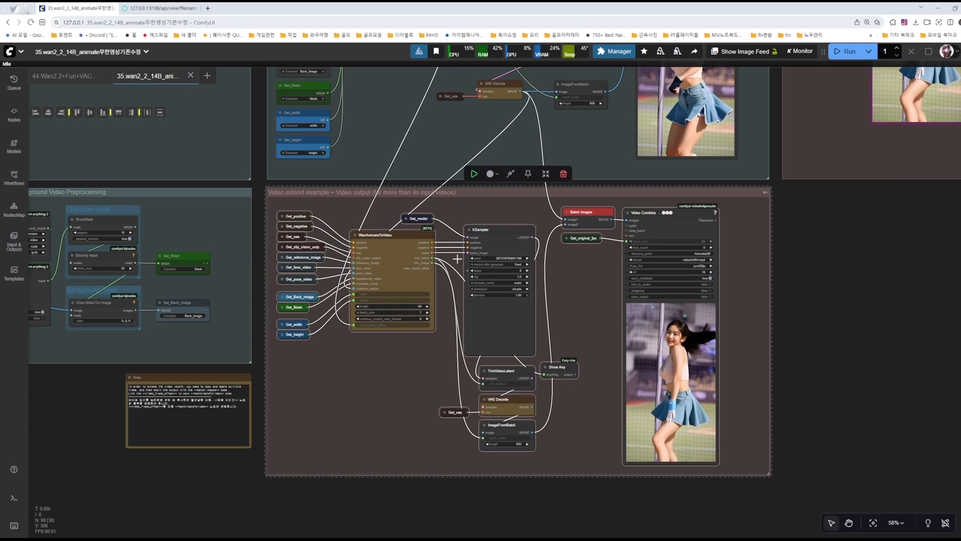
left_click(511, 174)
left_click(512, 175)
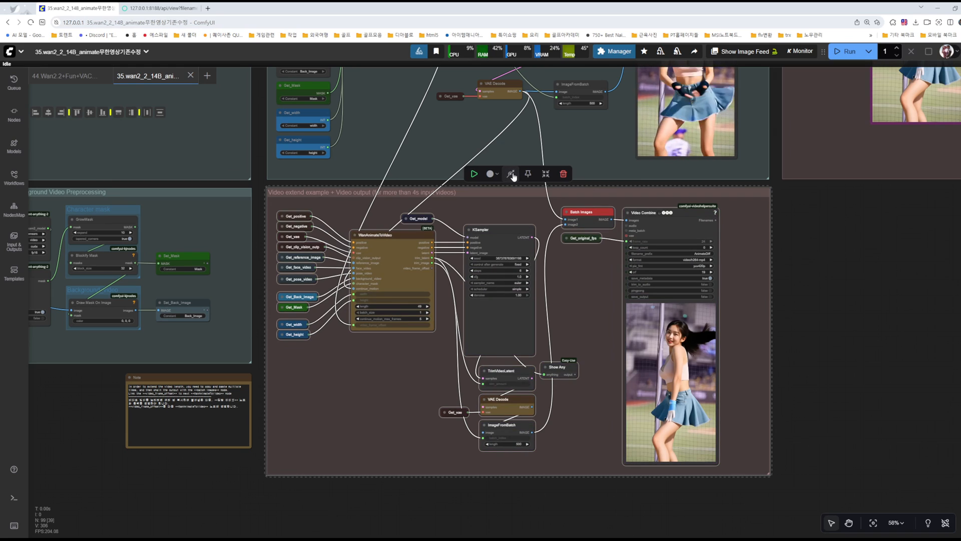
left_click(782, 218)
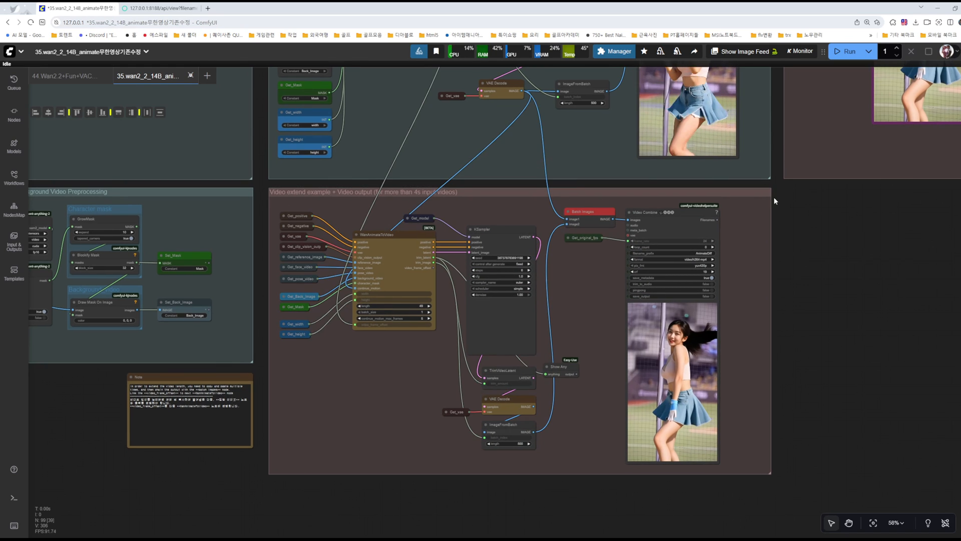
Step: Open the rgthree-comfy settings, examine the options for fast toggles in group headers, and close them unchanged
scroll(774, 197, "up", 10)
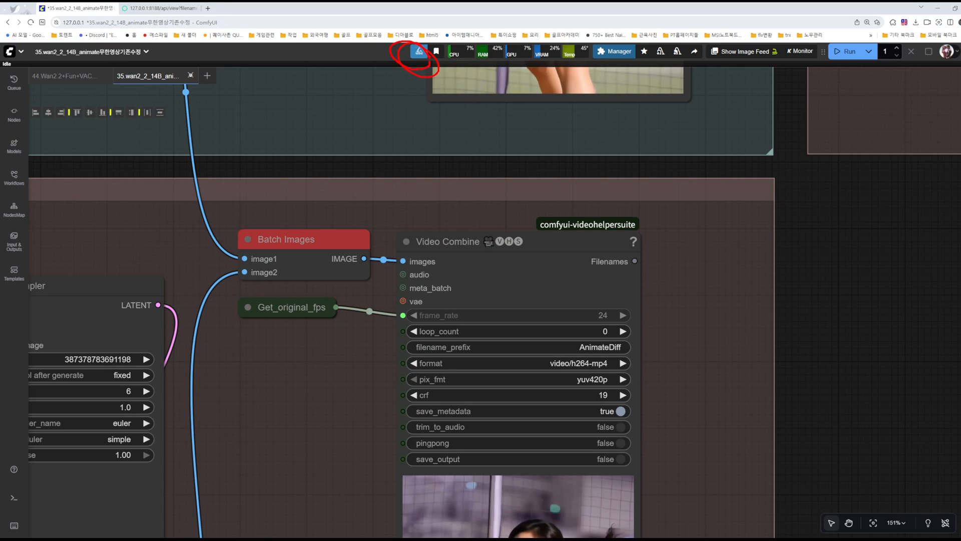
left_click(419, 52)
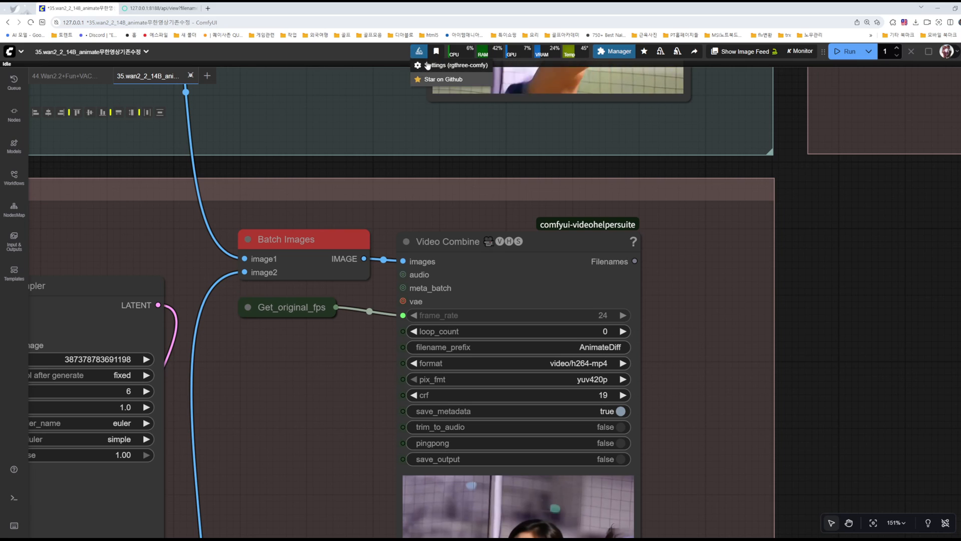
left_click(420, 65)
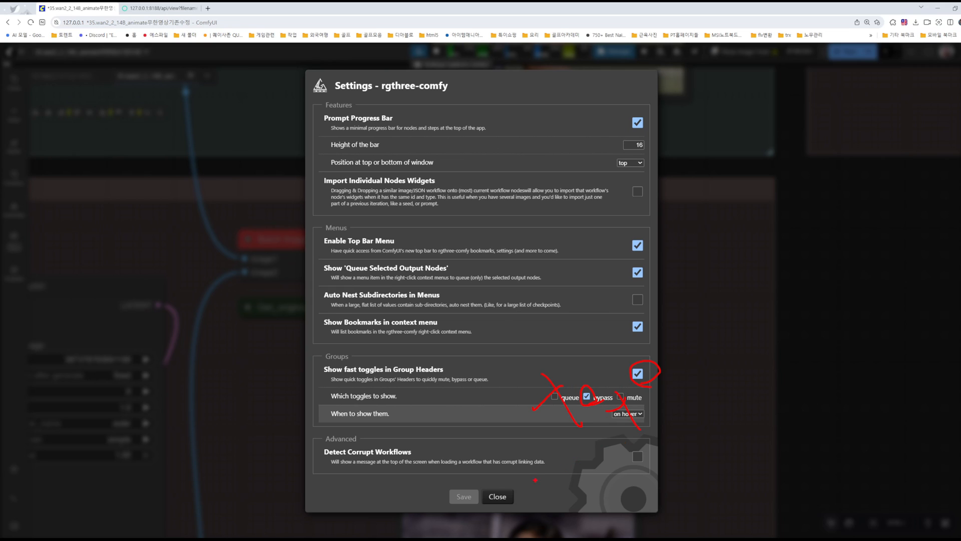
key("Escape")
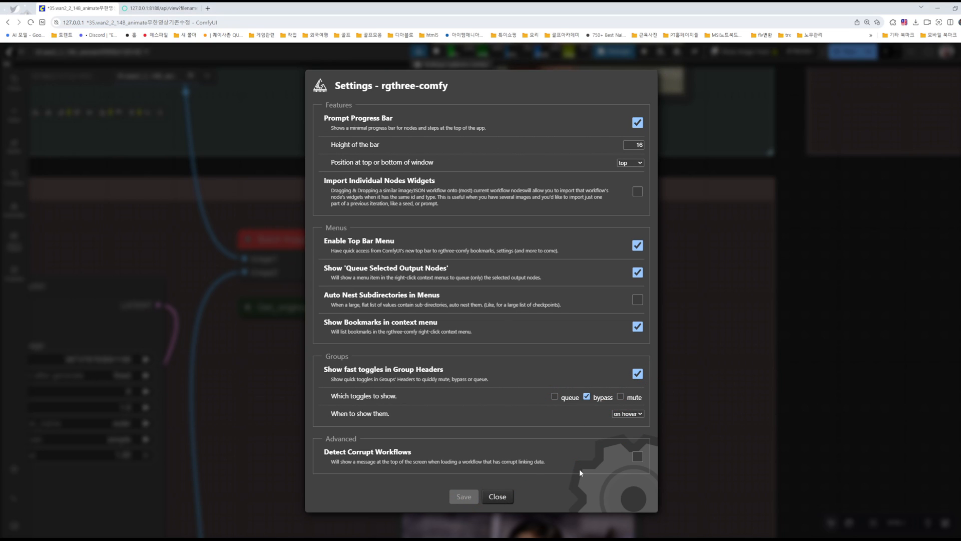
left_click(497, 497)
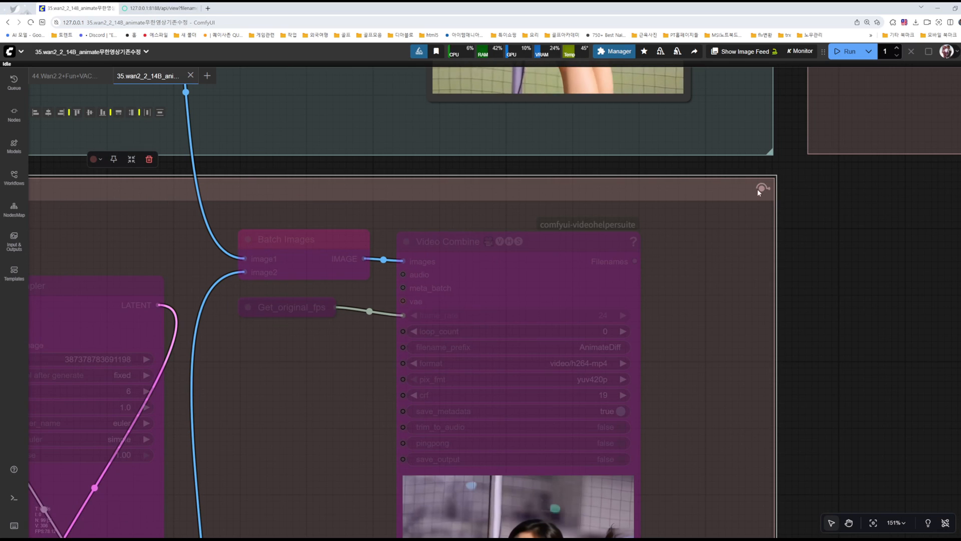
Step: Switch the video extend group out of bypass and check the preview details of its Video Combine node
scroll(837, 296, "down", 8)
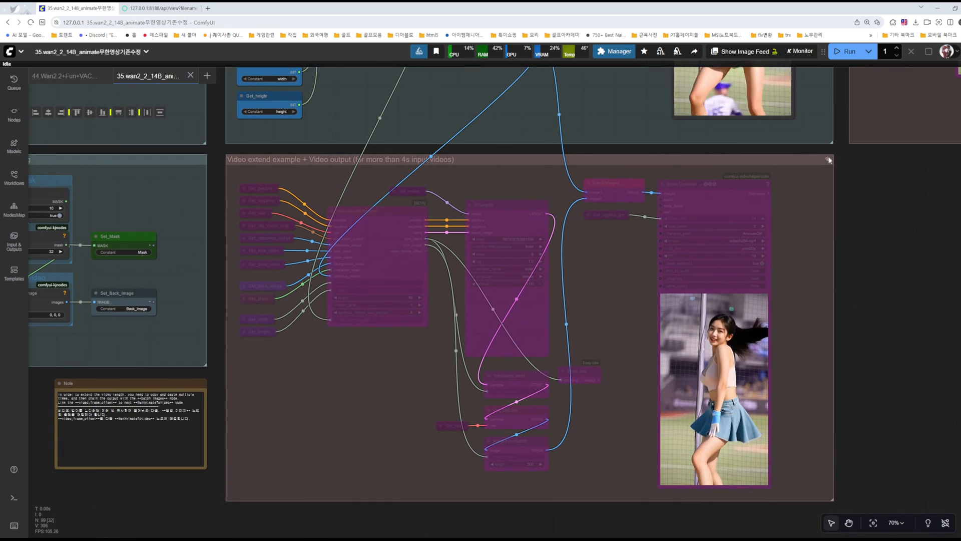
left_click(828, 159)
left_click_drag(866, 197, 866, 339)
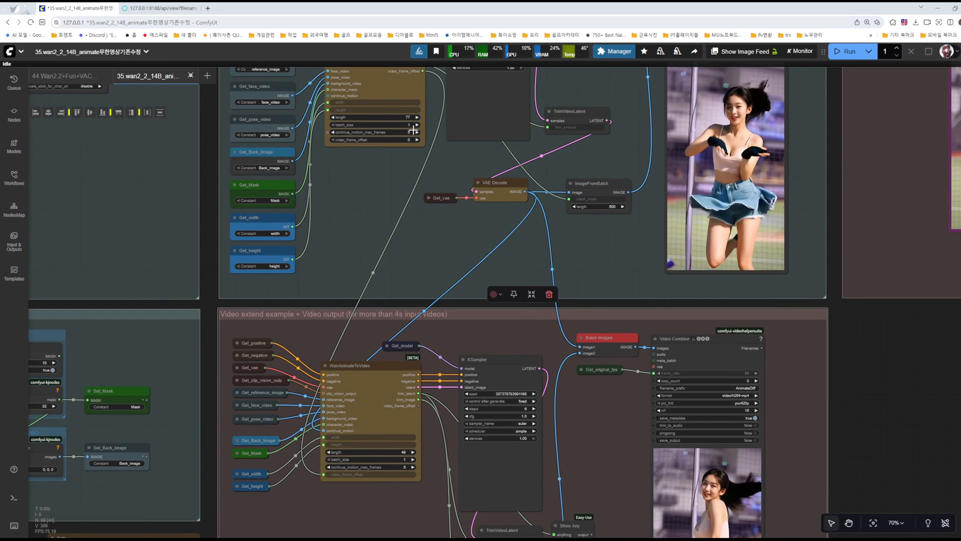
right_click(704, 479)
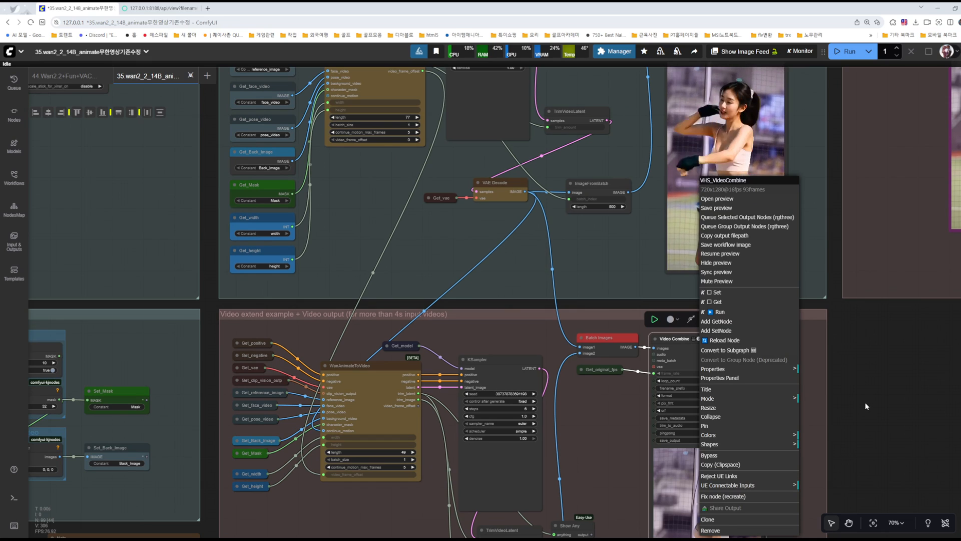
left_click(877, 454)
Step: Set the length of the WanAnimateToVideo node in the video extend group to 77
left_click_drag(877, 455, 935, 303)
scroll(464, 302, "up", 6)
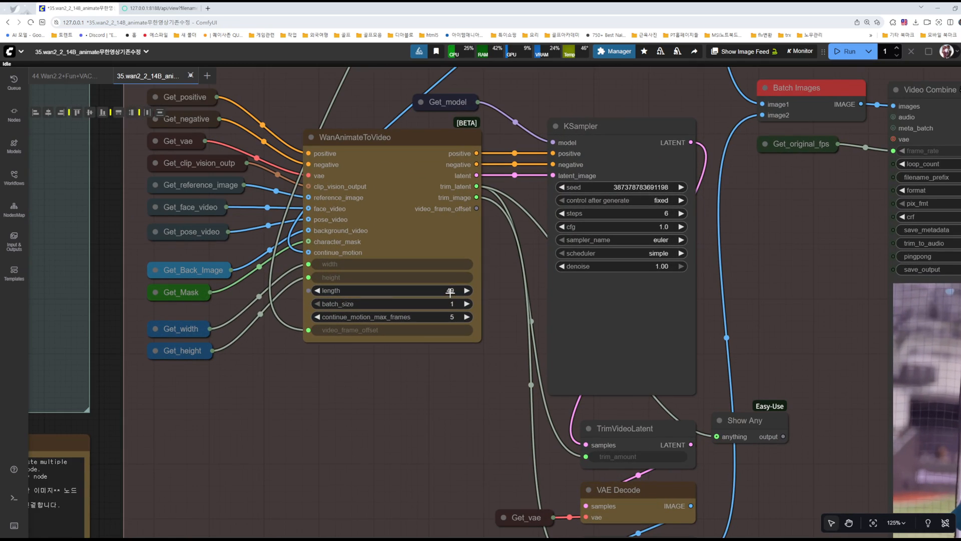
left_click(450, 291)
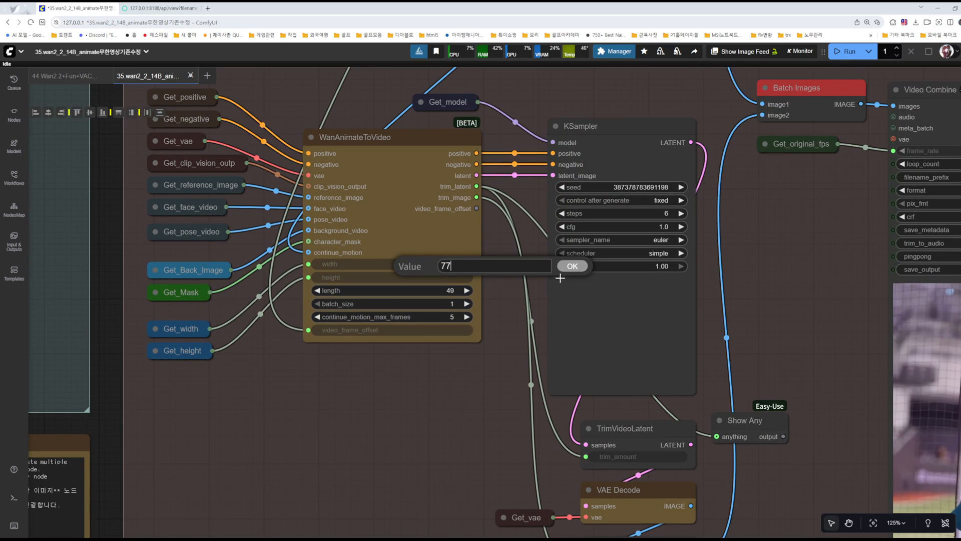
left_click(573, 267)
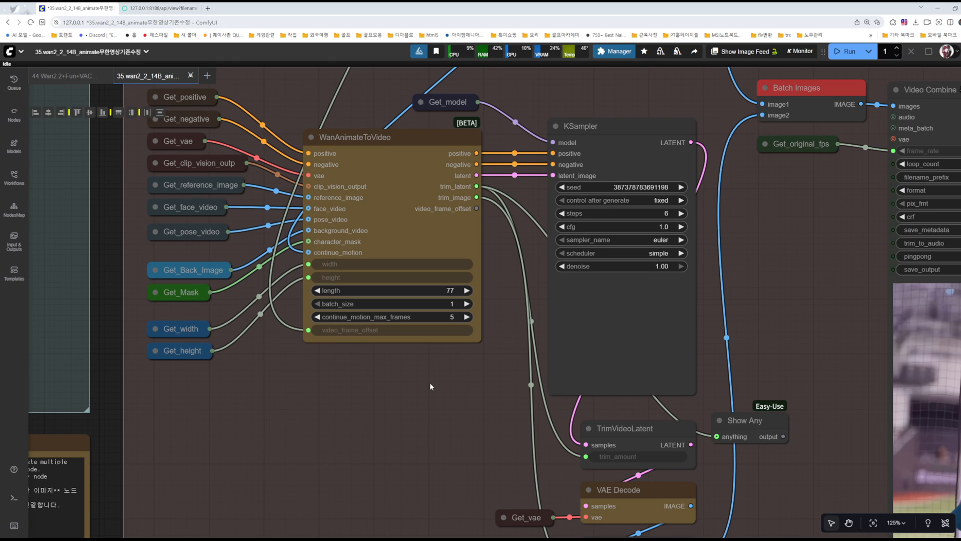
scroll(425, 400, "down", 5)
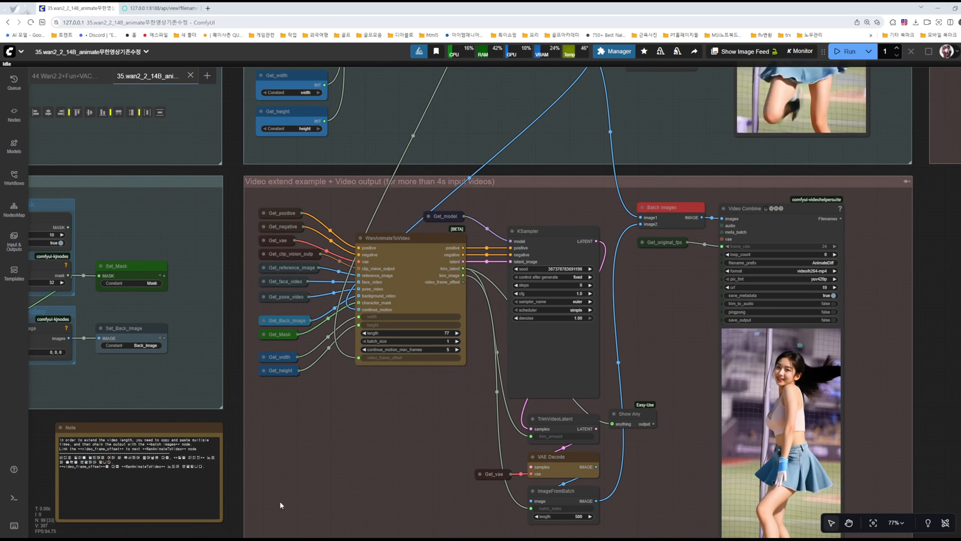
Step: Switch to the calculator, compute 77 + 77 − 5 for the combined frame count, and return to the workflow
key("alt+Tab")
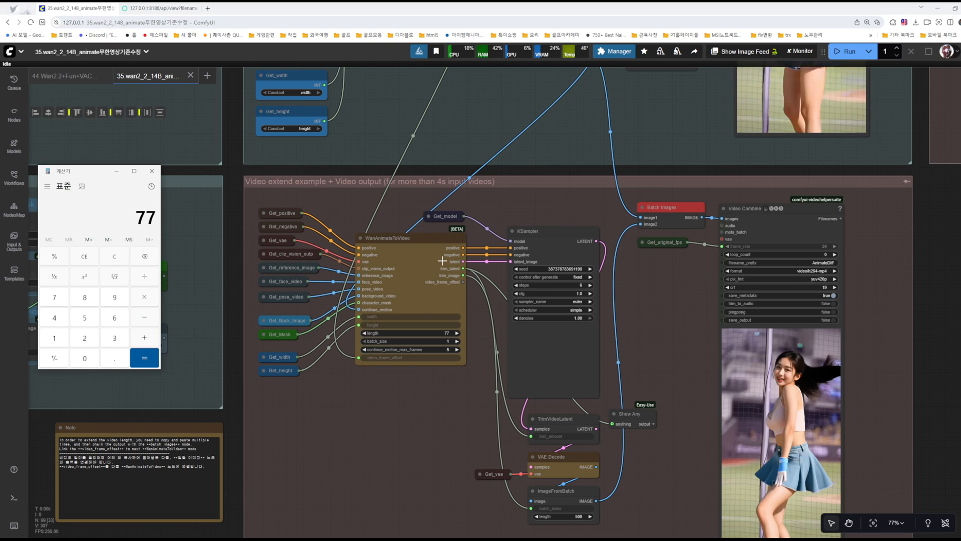
left_click(144, 337)
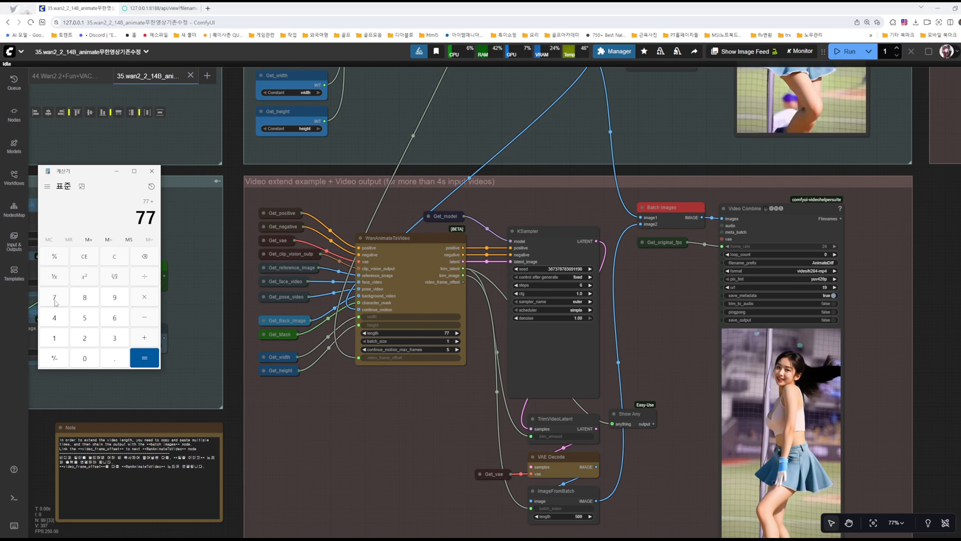
left_click(55, 297)
left_click(144, 357)
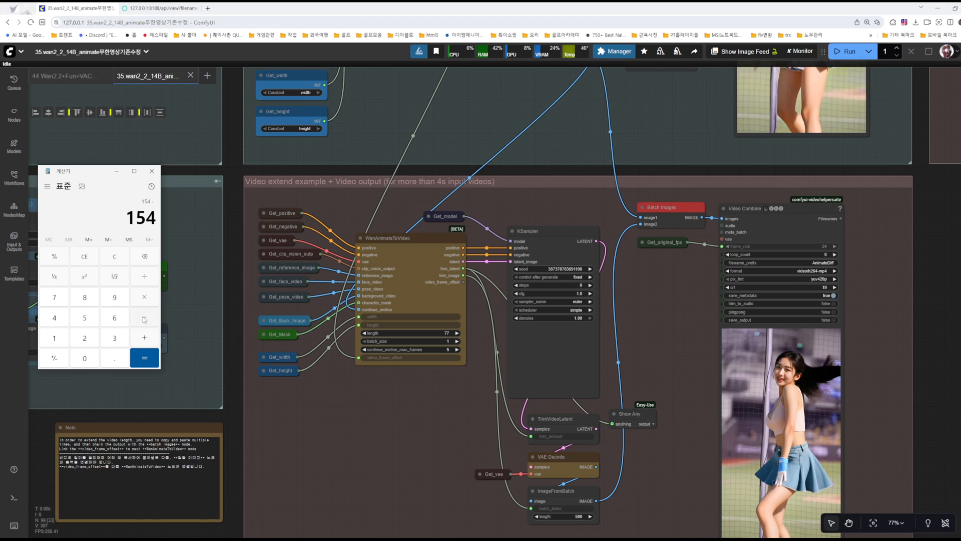
left_click(89, 320)
left_click(144, 357)
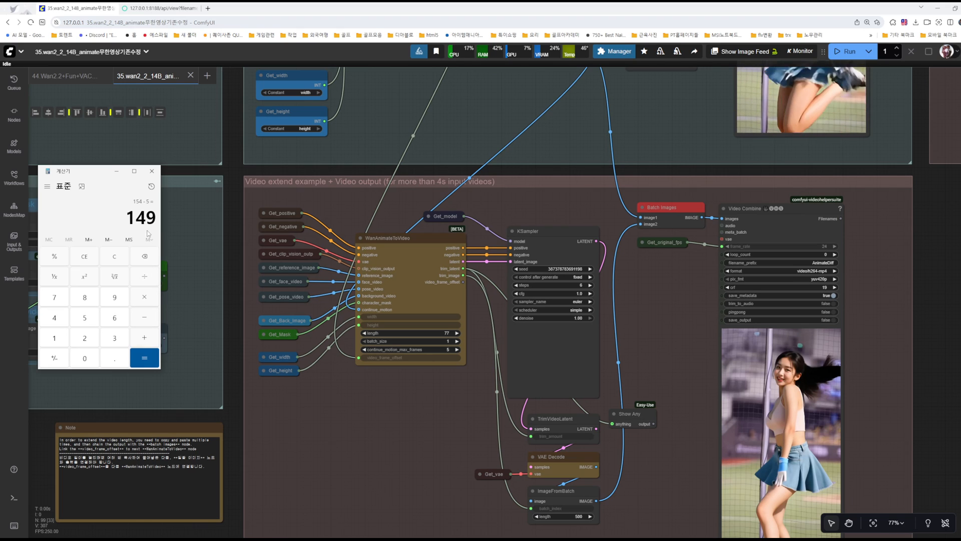
left_click(155, 173)
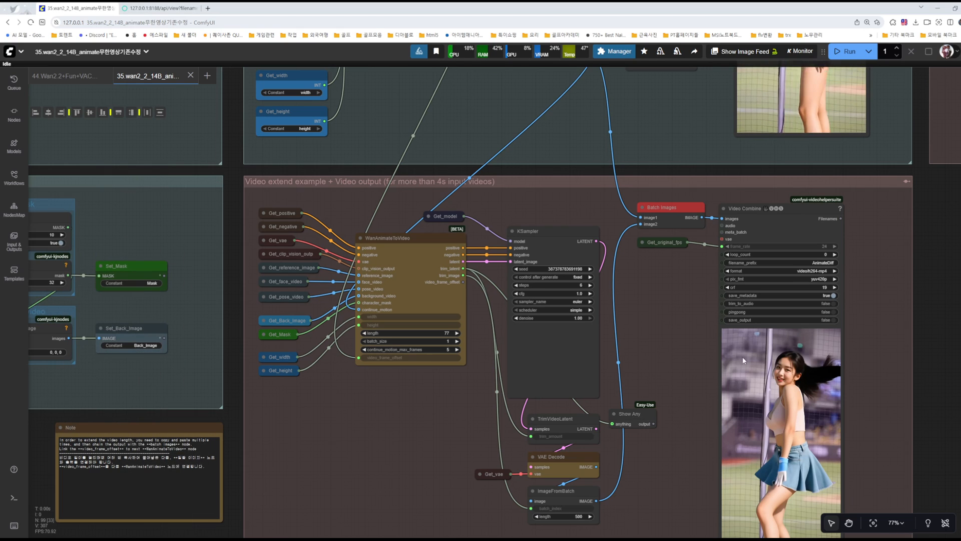
Step: Check the existing preview details of the extend group's Video Combine node and run the workflow
right_click(780, 371)
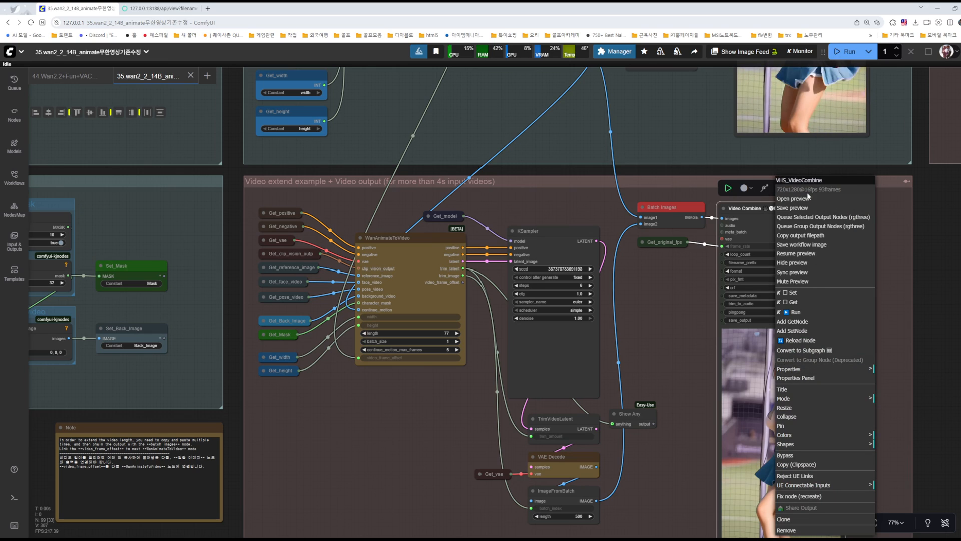
left_click(673, 320)
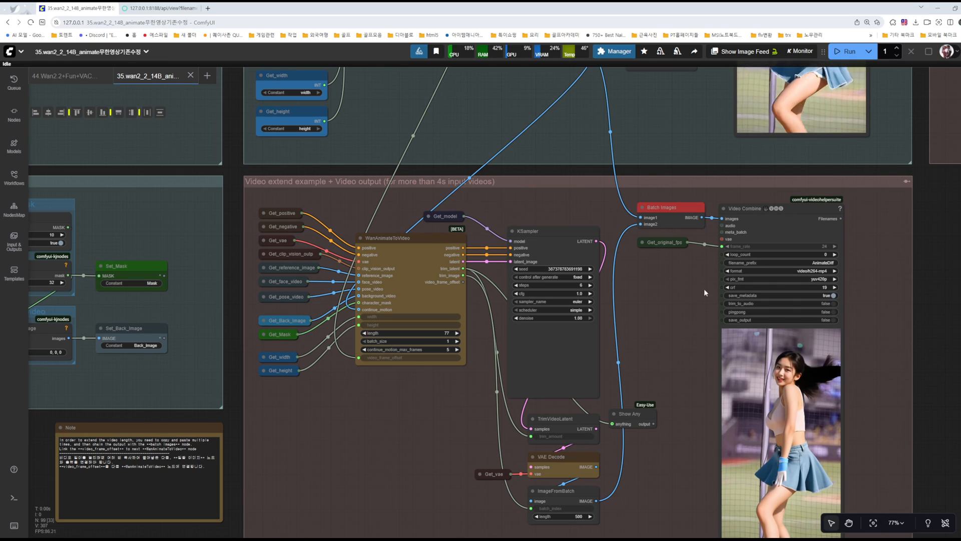
left_click(837, 52)
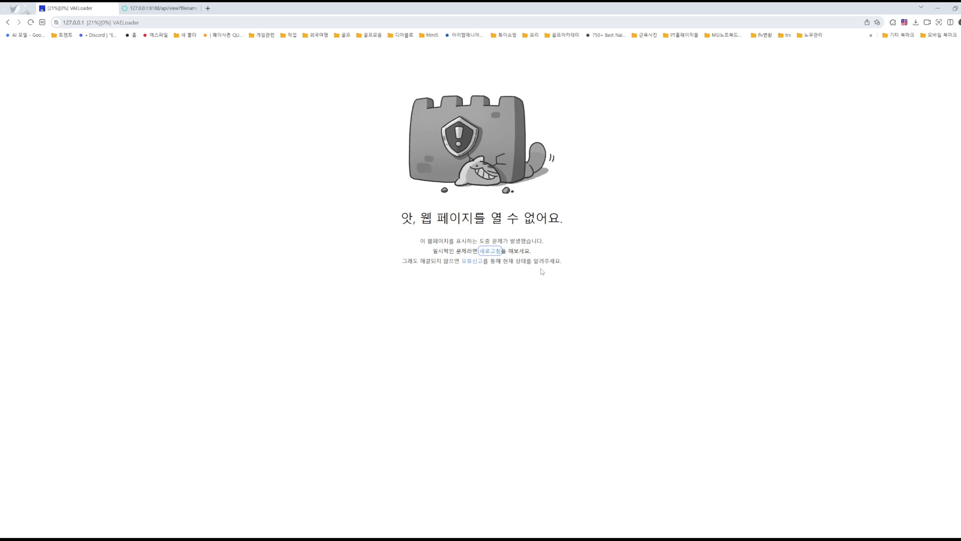
Step: Reload the crashed workflow page, check the run's progress in the command console, and return to the graph
left_click(490, 252)
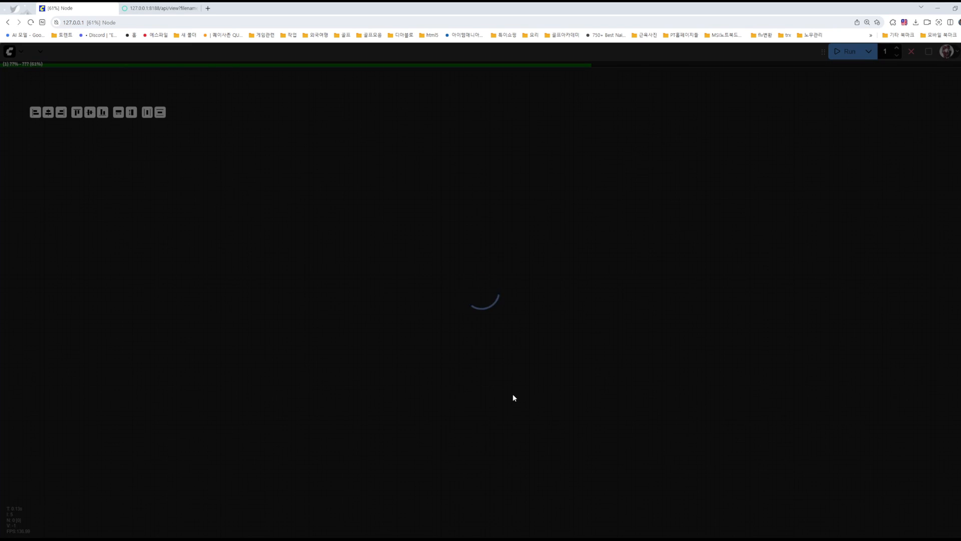
left_click(515, 539)
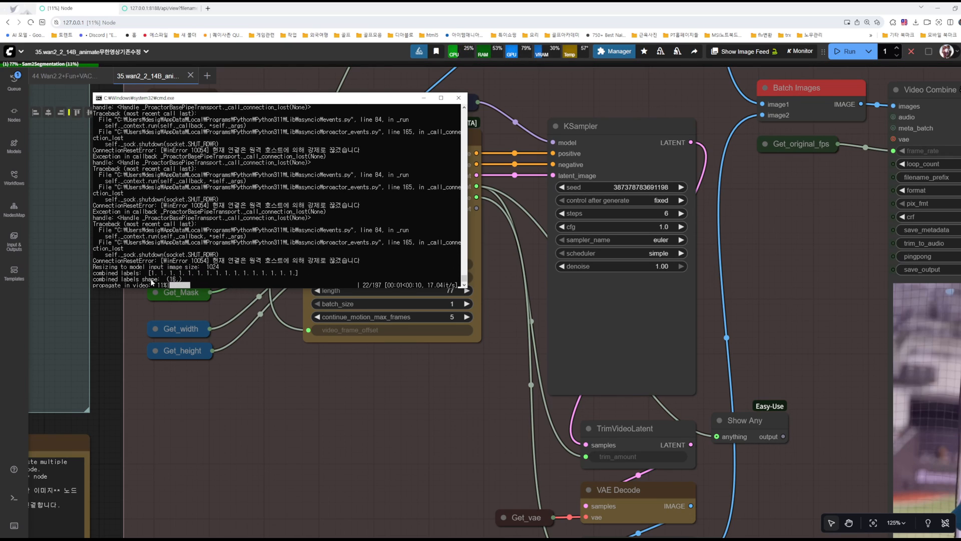
left_click(409, 394)
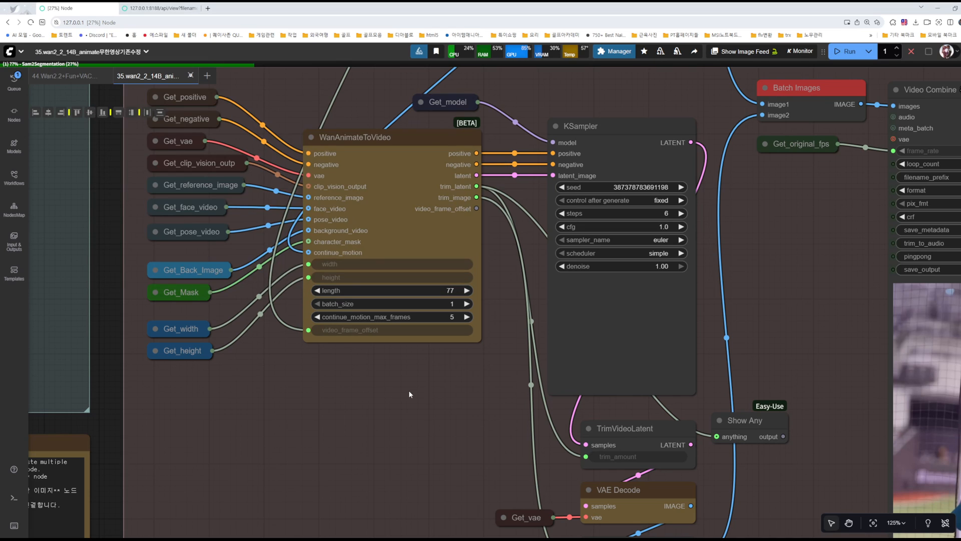
Step: Follow the run through the video extend group and inspect the preview details of the upper group's Video Combine output
scroll(485, 377, "down", 4)
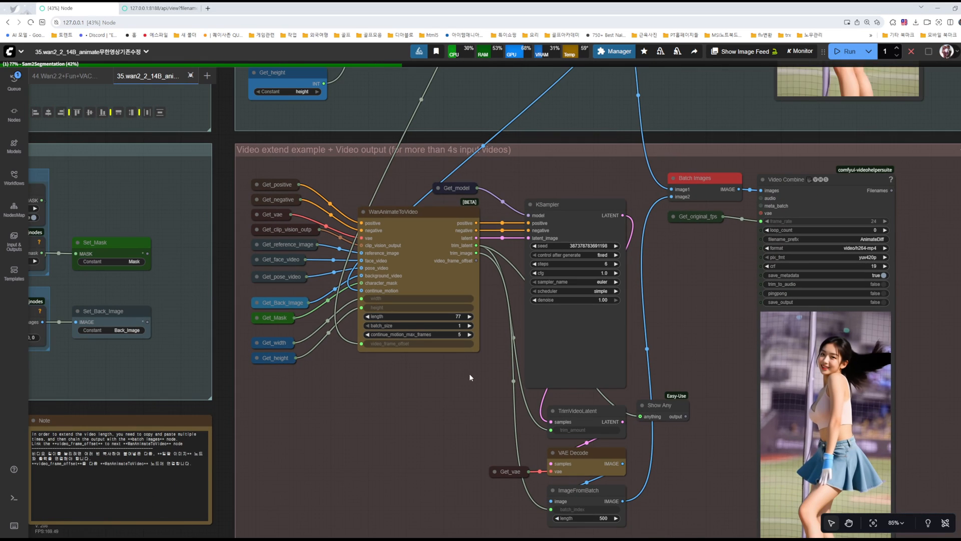
left_click_drag(461, 406, 449, 374)
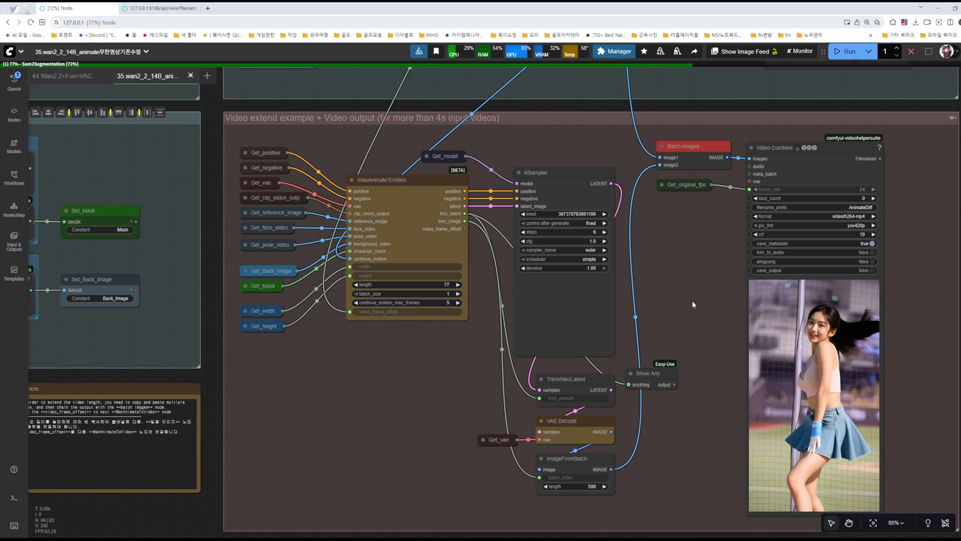
scroll(693, 304, "down", 2)
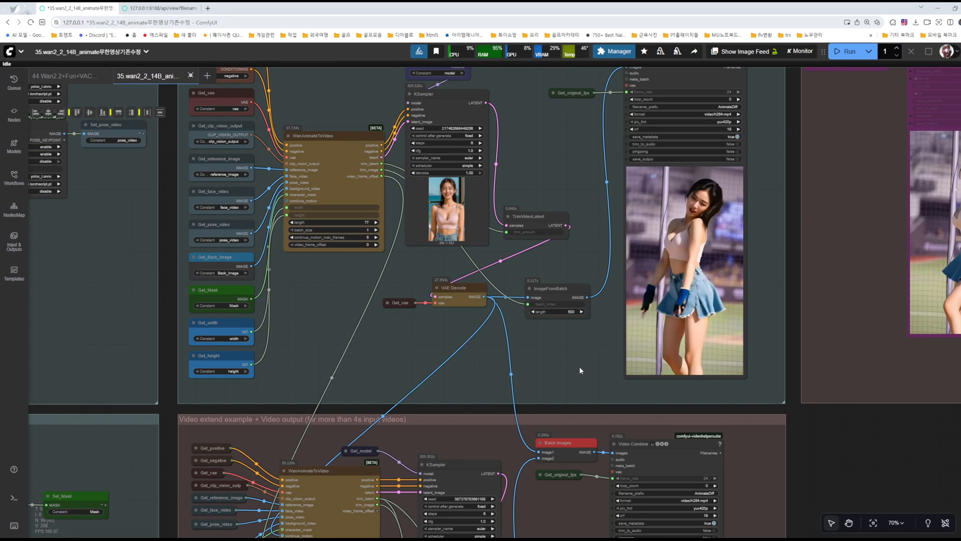
left_click_drag(581, 359, 513, 129)
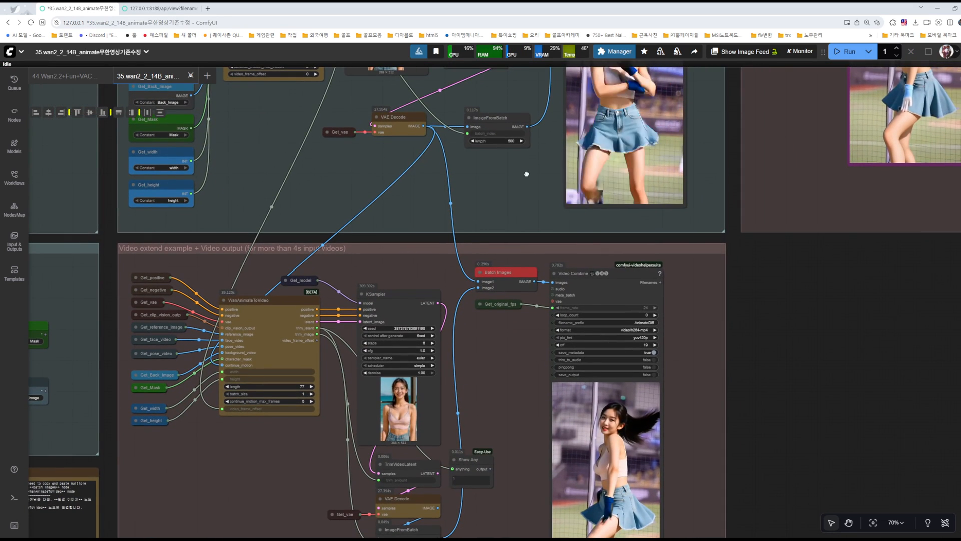
right_click(625, 140)
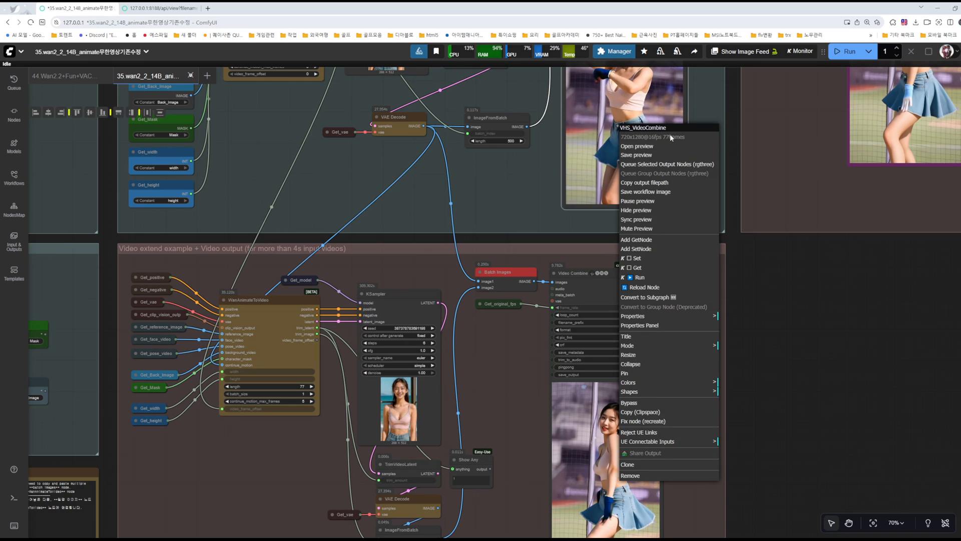
Step: Examine the extend group's continue_motion_max_frames setting and resume the paused preview in its Video Combine node
scroll(265, 440, "up", 11)
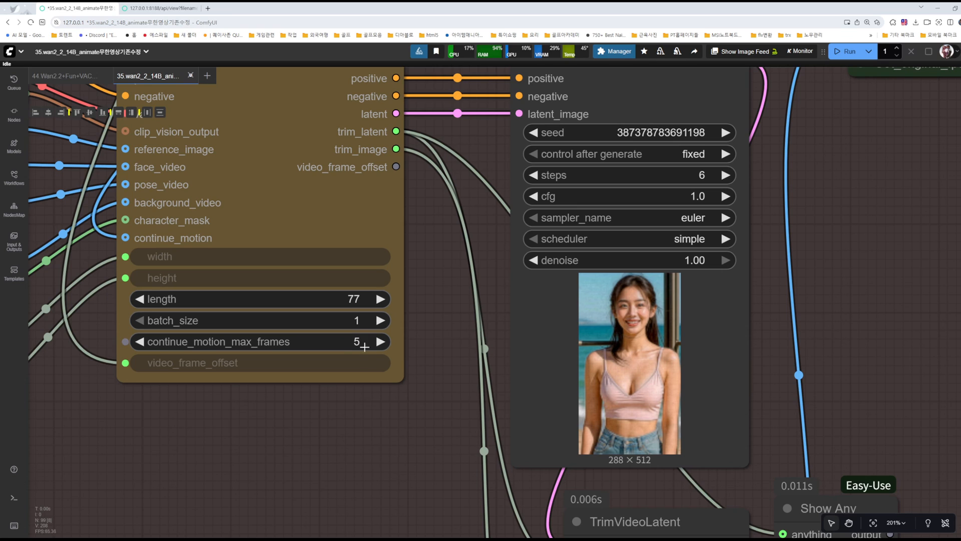
scroll(399, 400, "down", 4)
left_click_drag(439, 400, 242, 394)
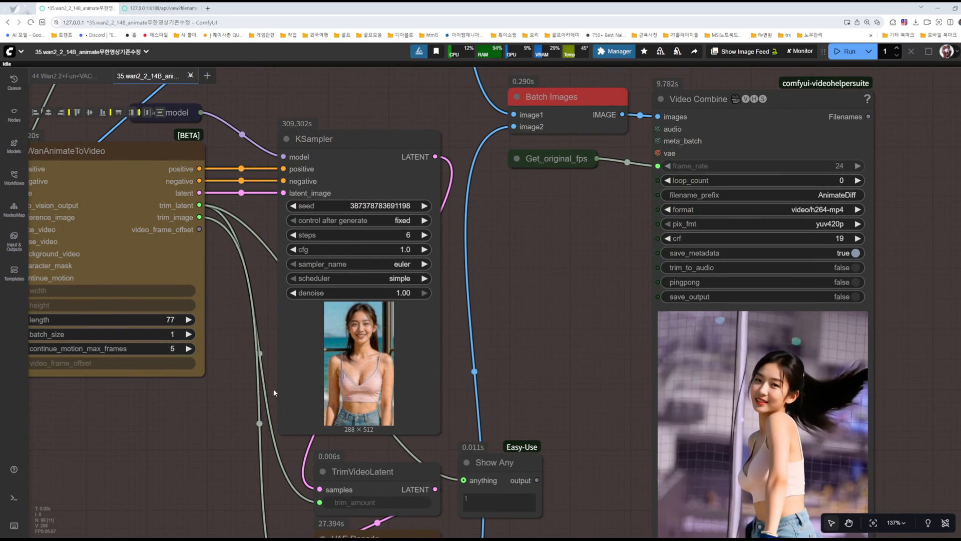
left_click_drag(548, 341, 422, 237)
right_click(613, 180)
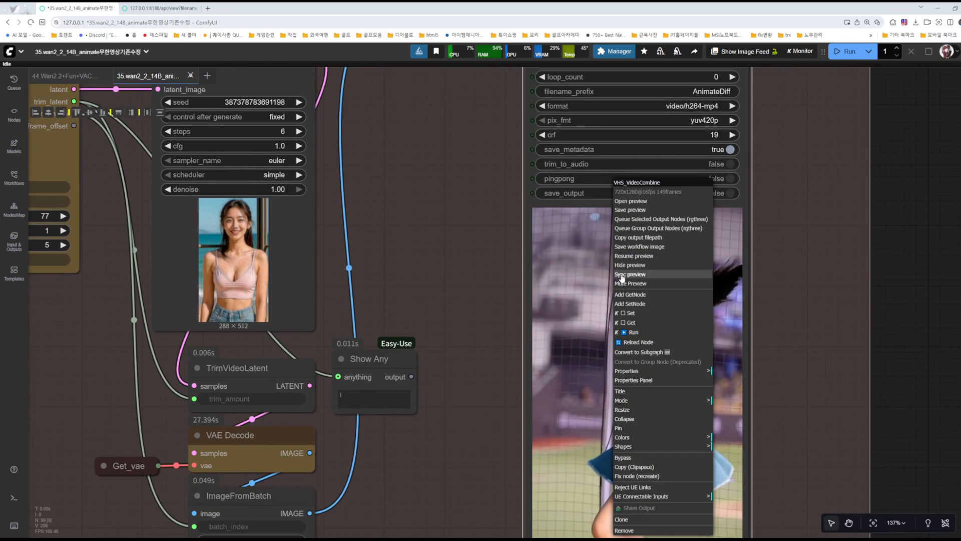
left_click(638, 255)
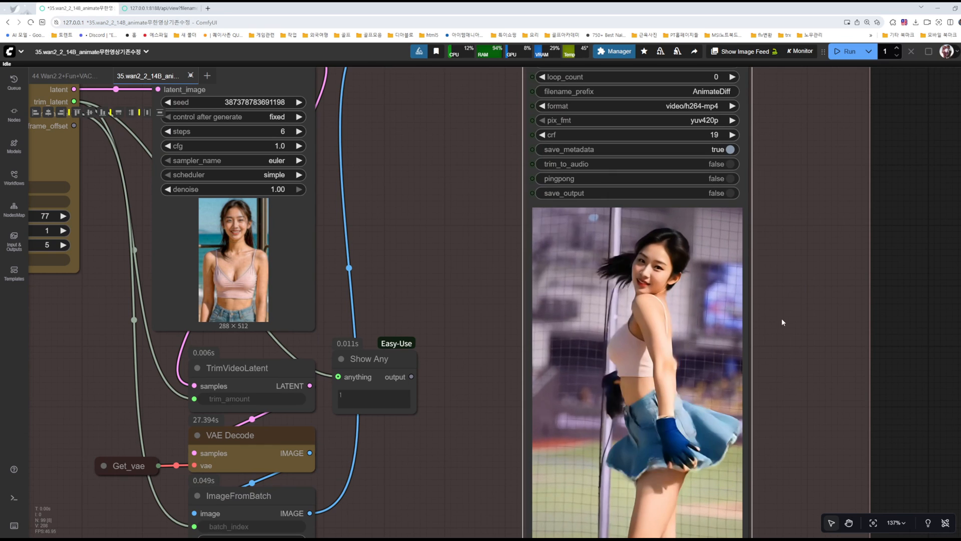
Step: Compare the extended Video Combine output's frame count with the calculator result and view its preview up close
scroll(780, 317, "down", 4)
right_click(686, 180)
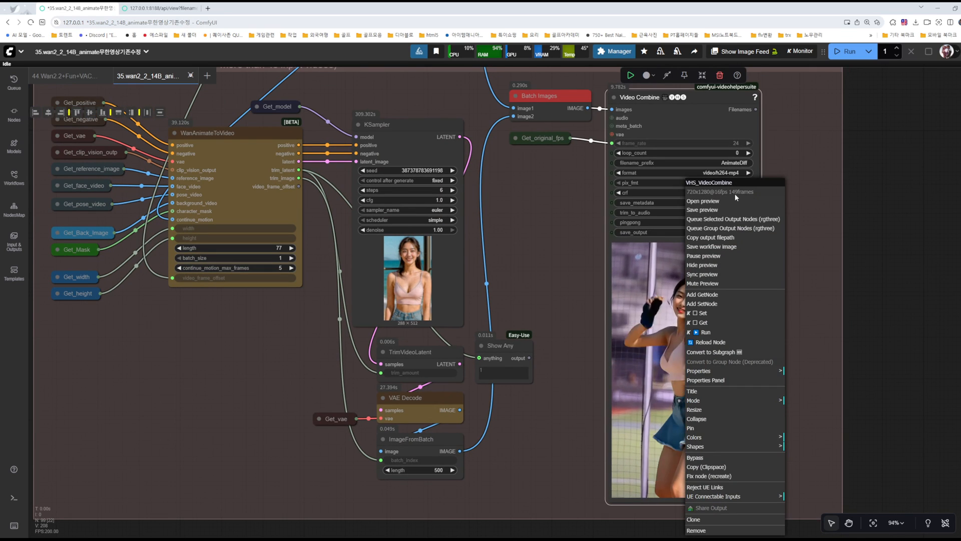
key("alt+Tab")
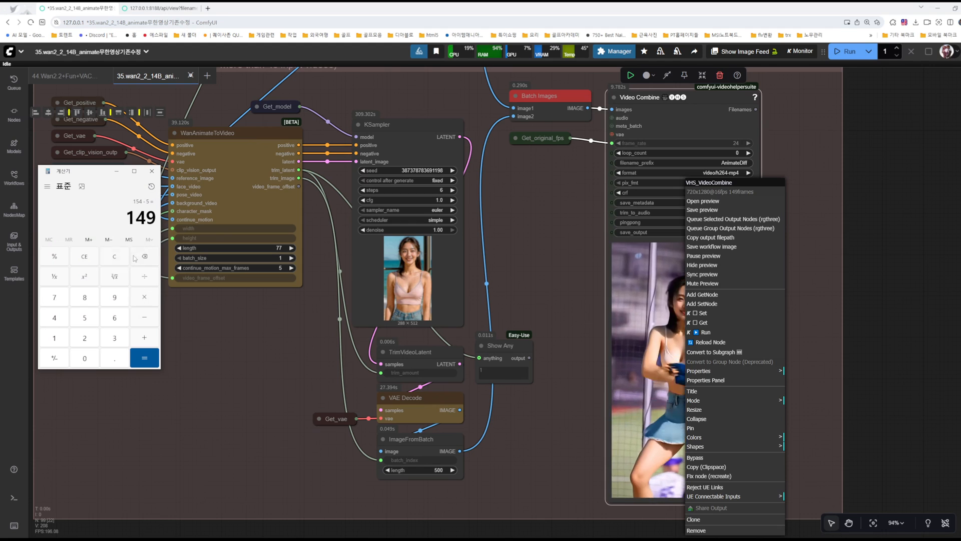
left_click(534, 267)
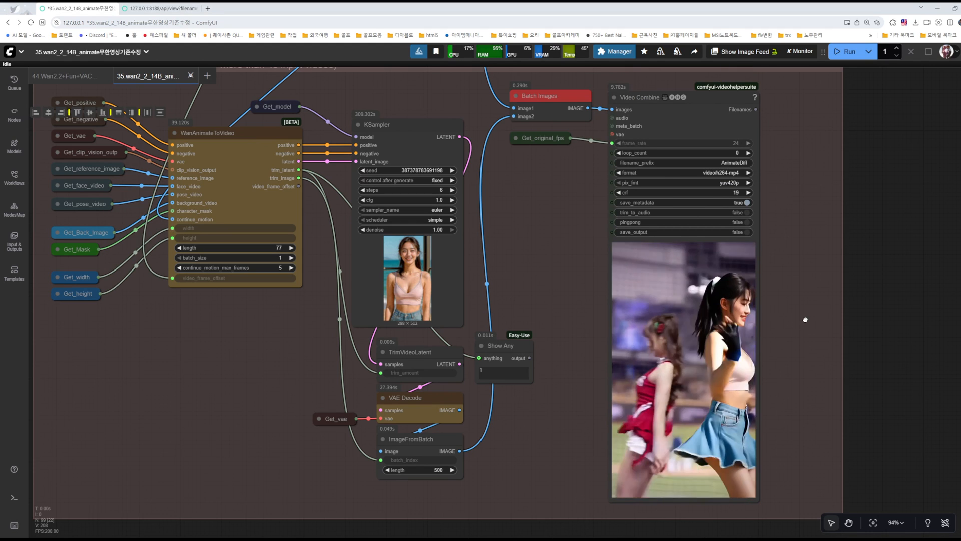
scroll(806, 340, "down", 4)
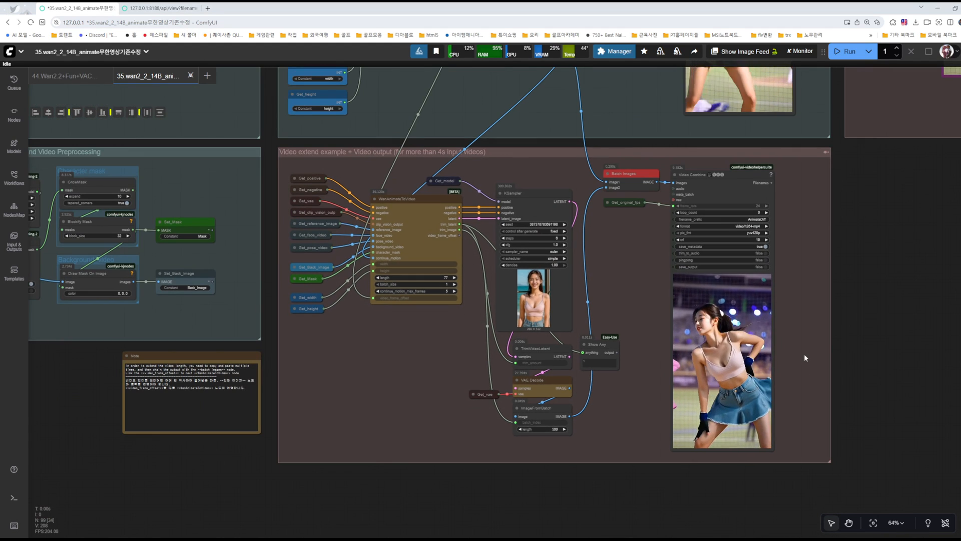
scroll(797, 353, "up", 7)
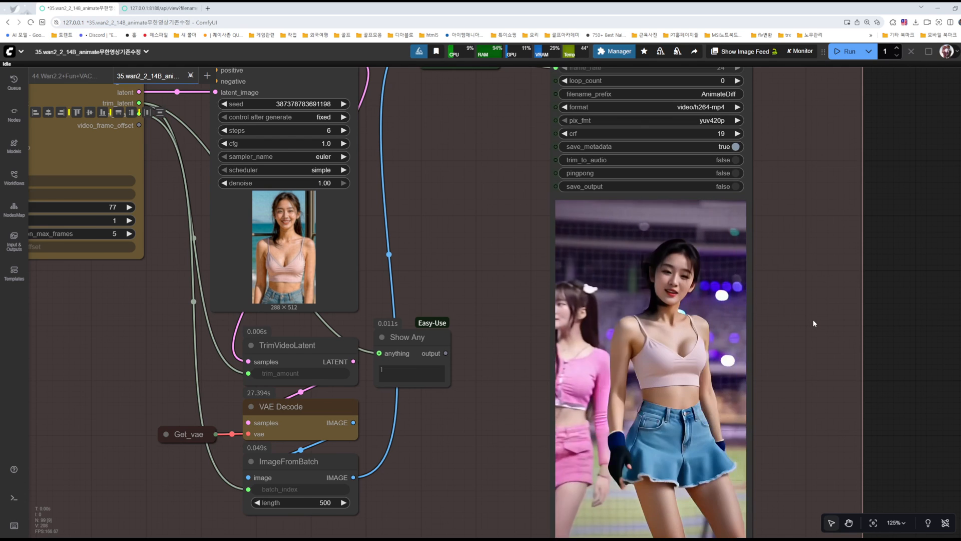
Step: Delete the Show Any node attached to the trim_latent output in the video extend group and save the workflow
scroll(812, 321, "down", 1)
left_click_drag(496, 406, 667, 374)
left_click_drag(624, 304, 660, 314)
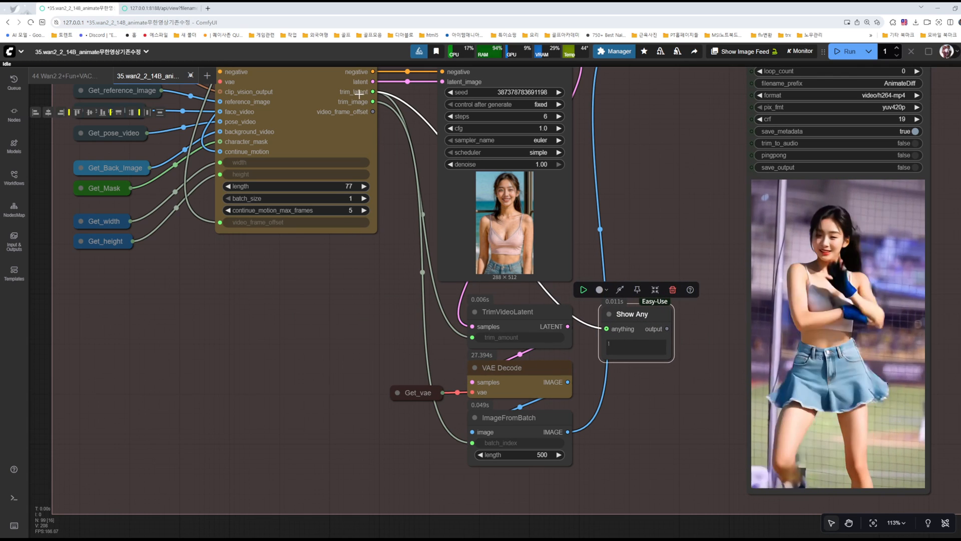
left_click_drag(608, 310, 328, 283)
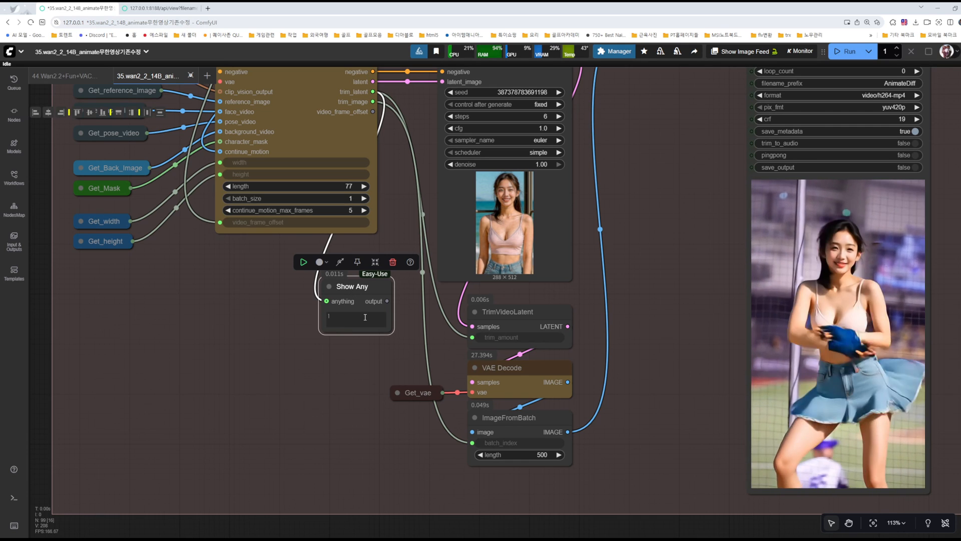
key("Delete")
left_click_drag(340, 351, 394, 340)
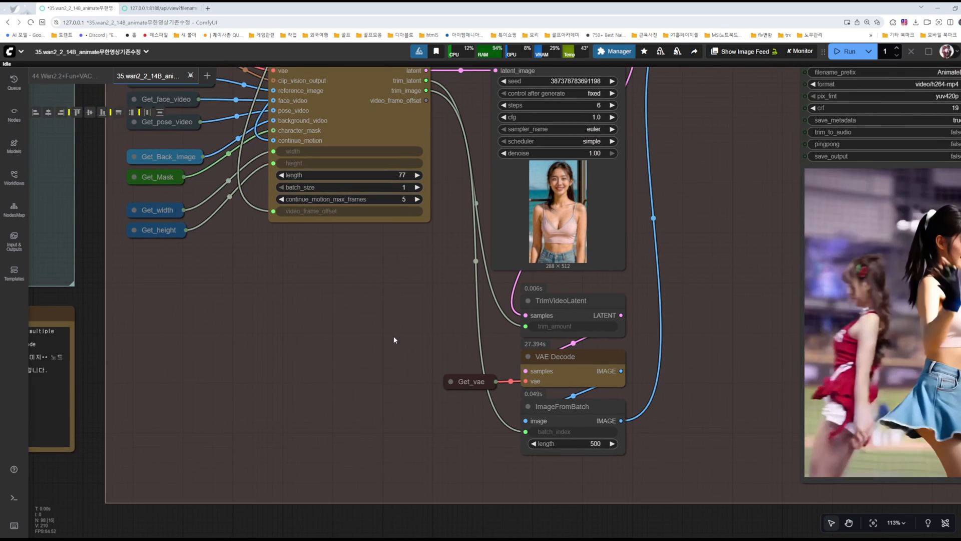
key("ctrl+s")
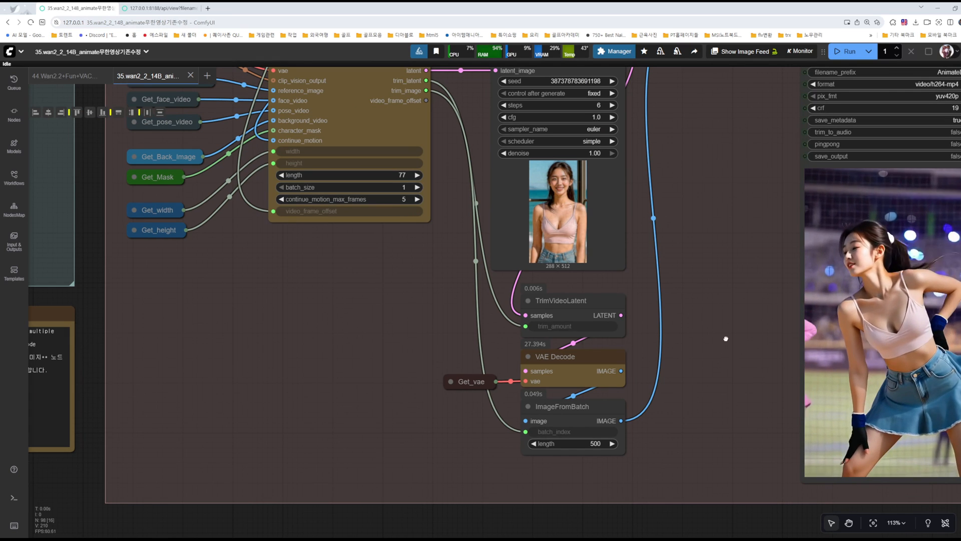
Step: Review the whole video extend group and examine its TrimVideoLatent, VAE Decode and ImageFromBatch nodes up close
scroll(716, 335, "down", 7)
left_click_drag(717, 285, 648, 351)
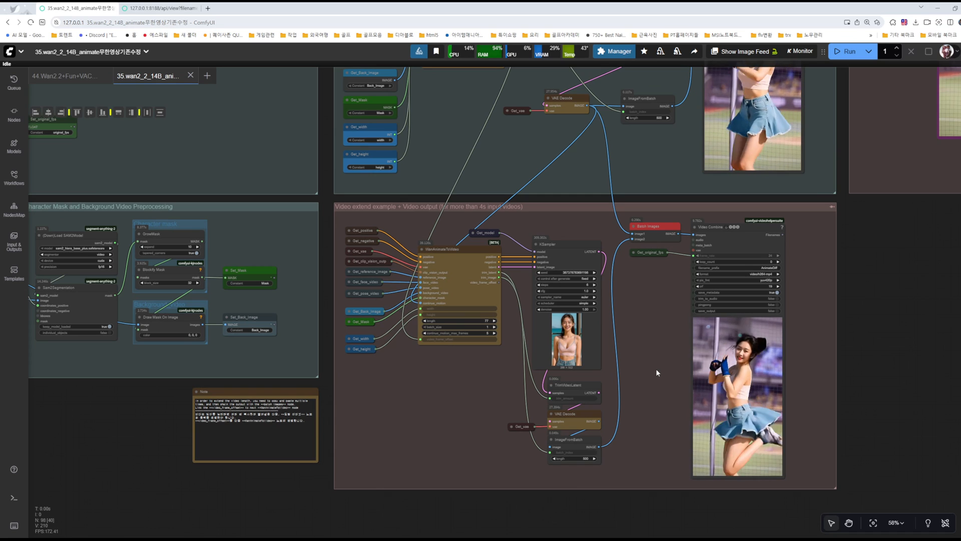
scroll(653, 371, "up", 1)
left_click_drag(652, 376, 648, 269)
scroll(589, 356, "up", 10)
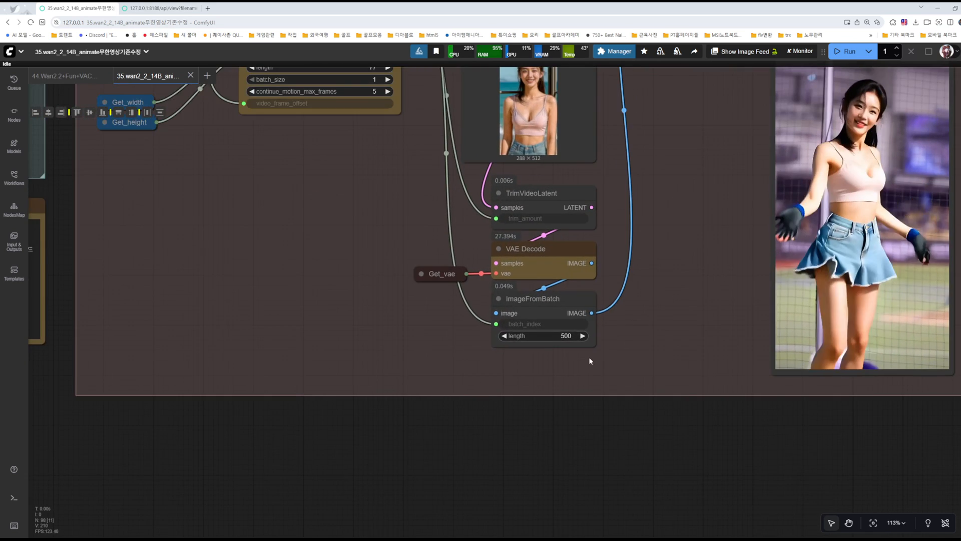
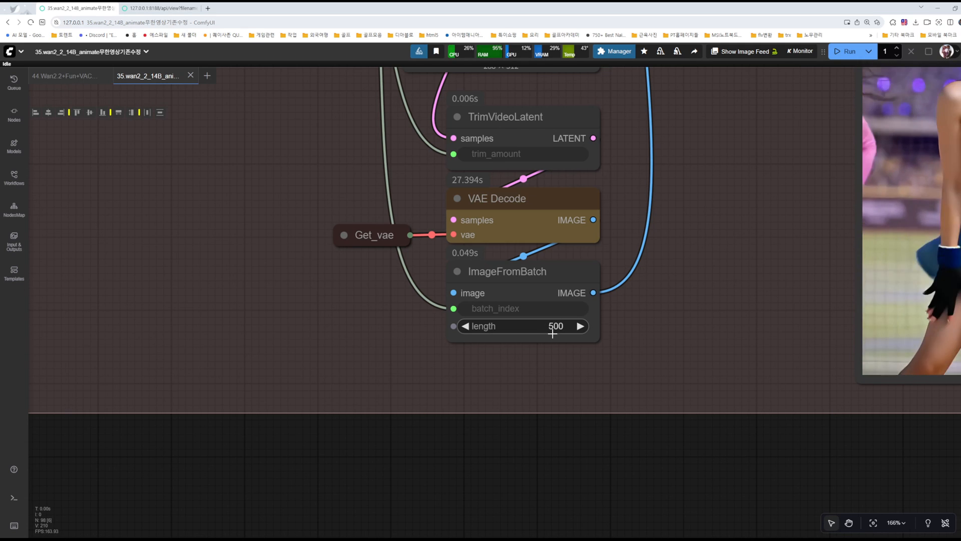
Step: Duplicate the whole video extend group with all its nodes and place the copy directly beneath the original
scroll(552, 333, "down", 2)
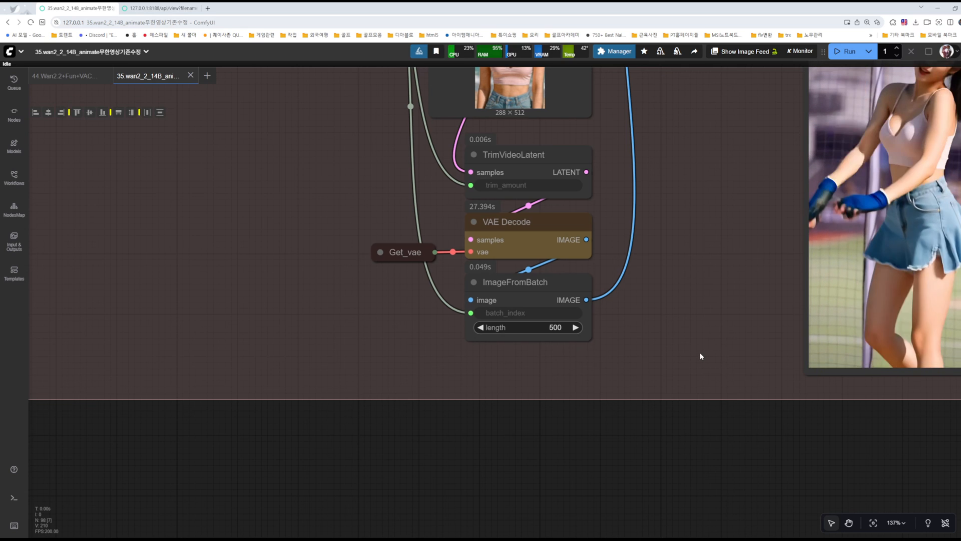
scroll(714, 345, "down", 5)
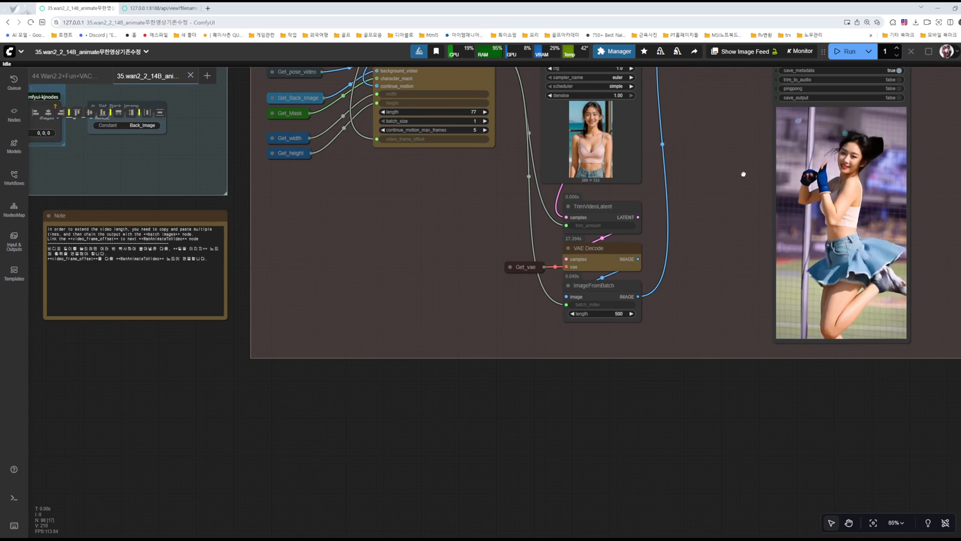
left_click_drag(746, 166, 632, 391)
left_click_drag(615, 318, 657, 172)
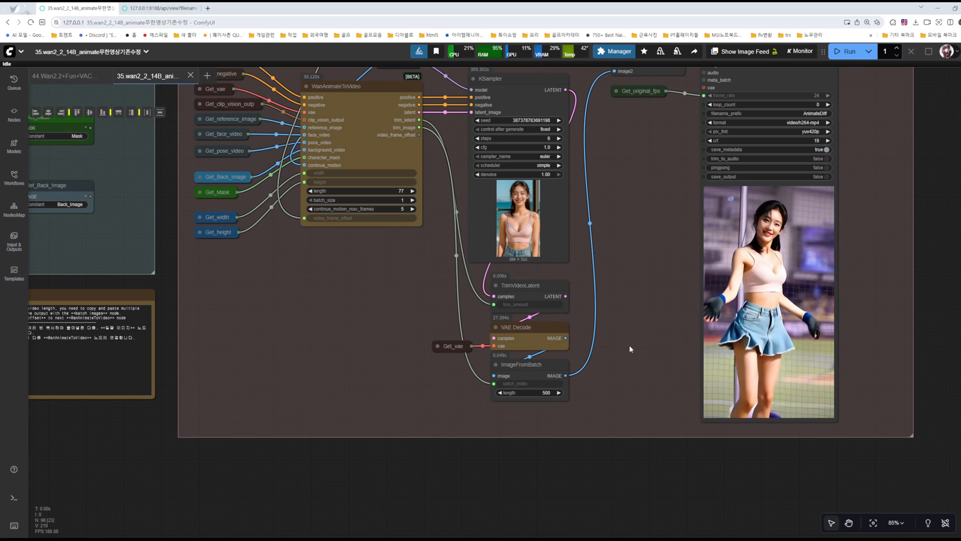
left_click_drag(629, 346, 635, 326)
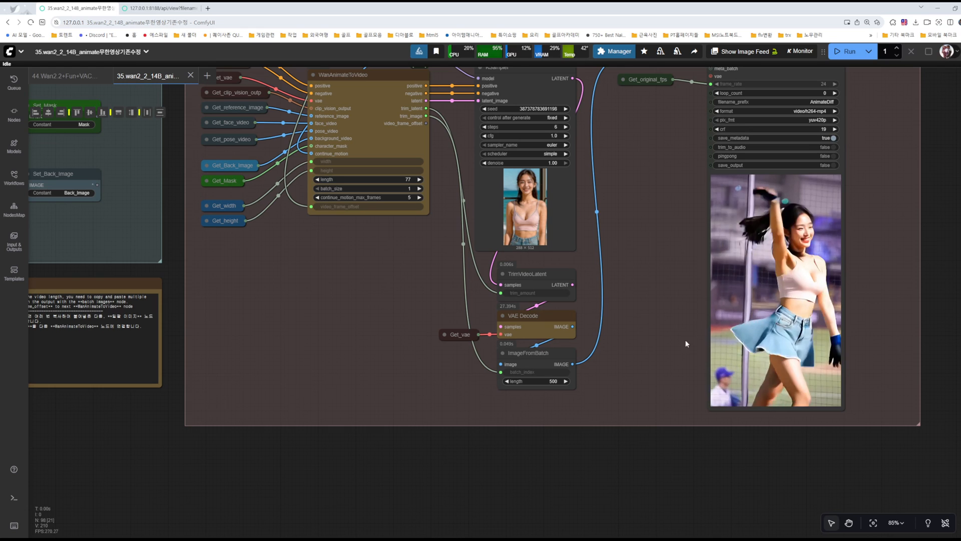
left_click_drag(620, 310, 661, 302)
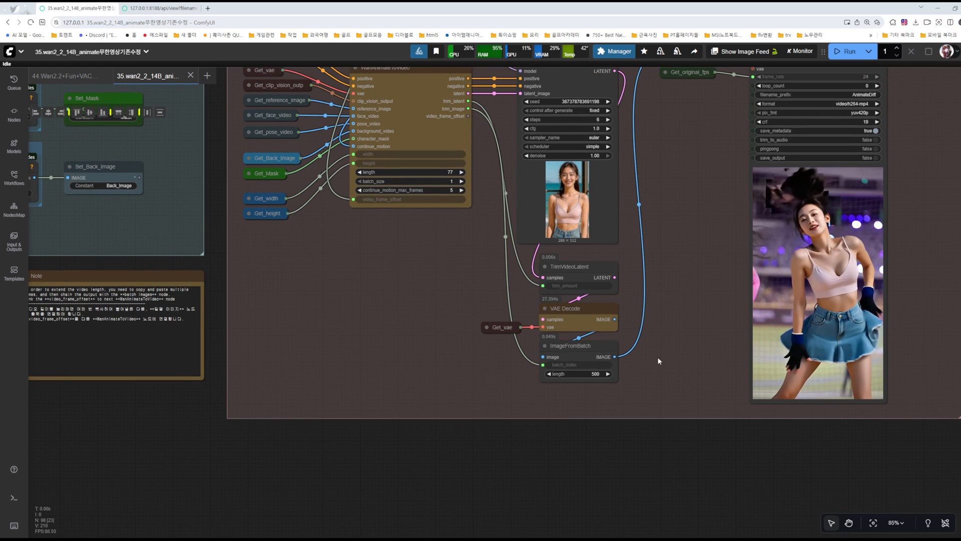
scroll(676, 320, "down", 6)
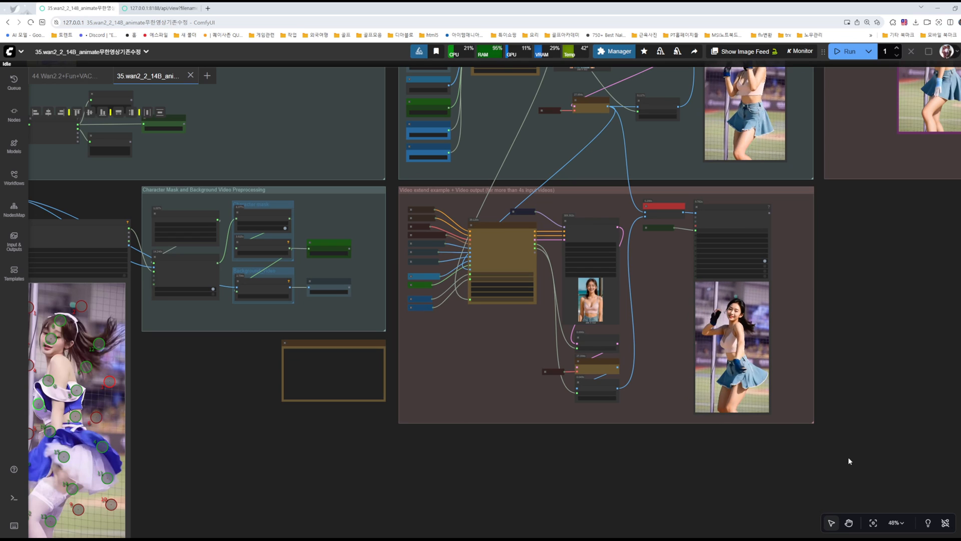
left_click_drag(861, 459, 397, 186)
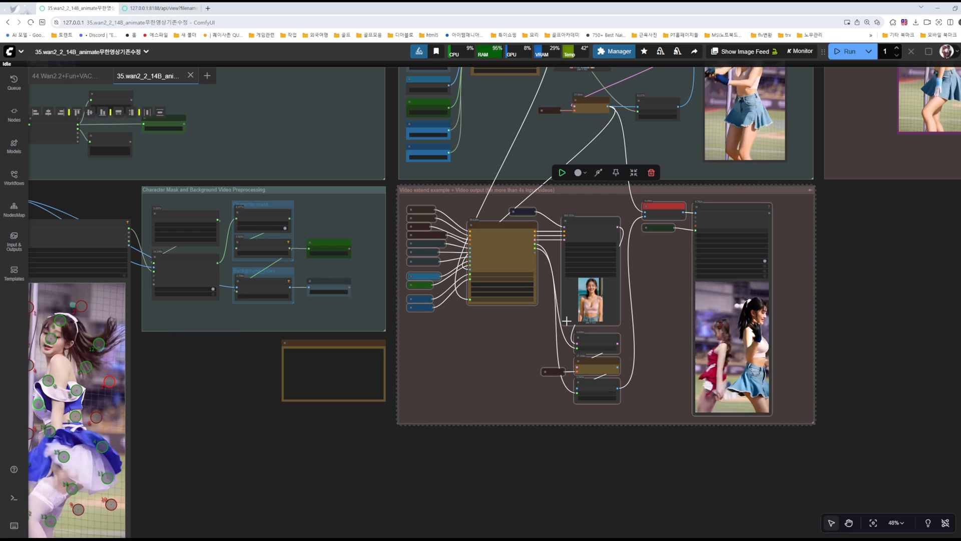
left_click_drag(520, 432, 562, 311)
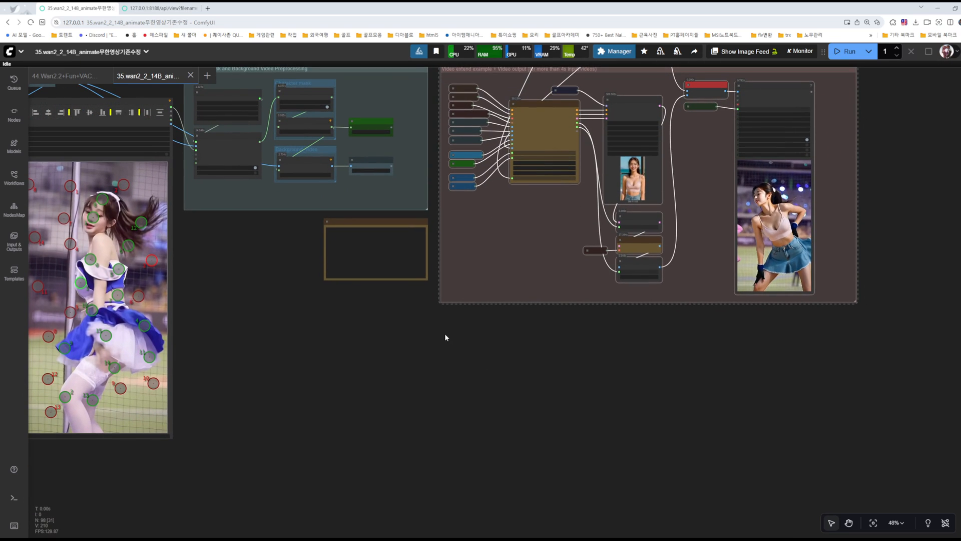
left_click(438, 335)
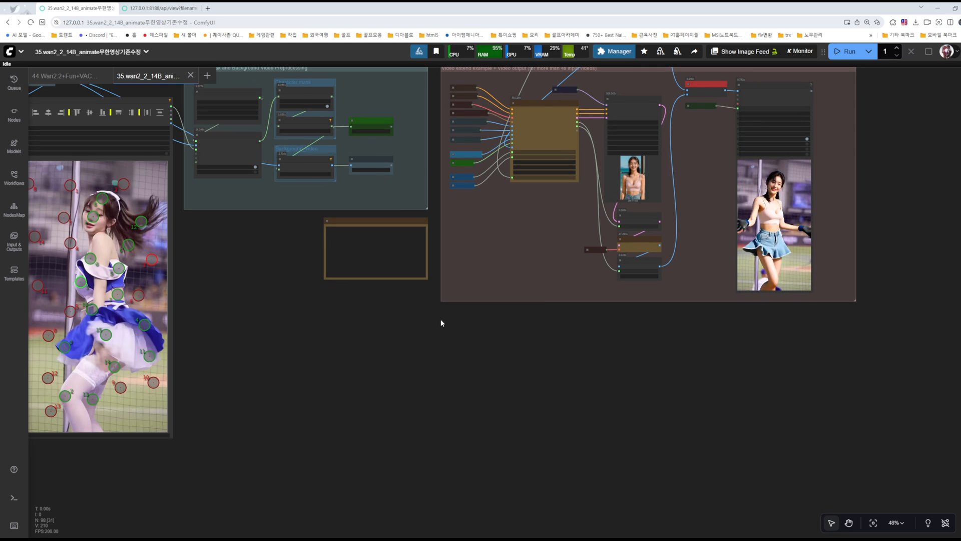
key("ctrl+v")
mouse_move(468, 323)
left_mouse_down()
mouse_move(487, 329)
mouse_move(474, 317)
left_mouse_up()
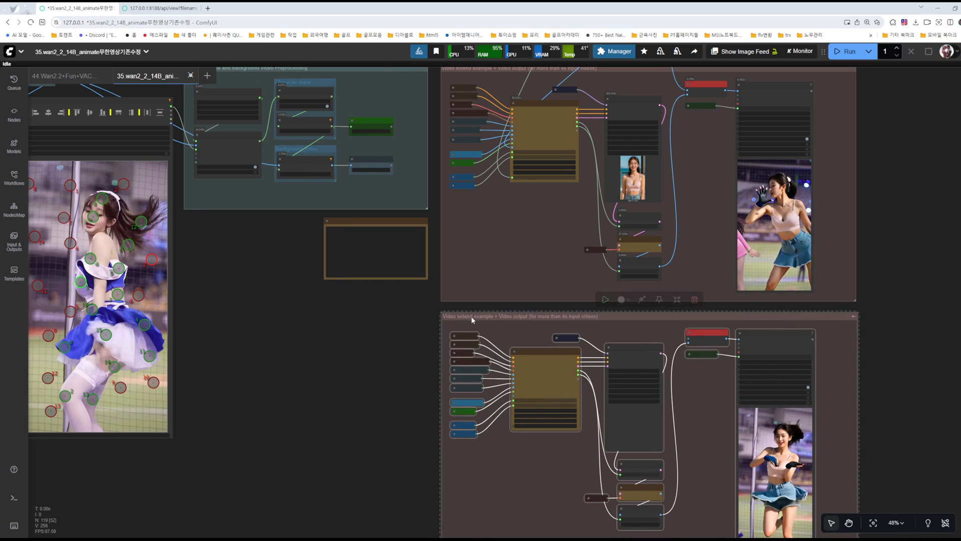
Step: Read the note on extending the video length by copying the group and linking video_frame_offset to the next WanAnimateToVideo node
scroll(397, 302, "up", 15)
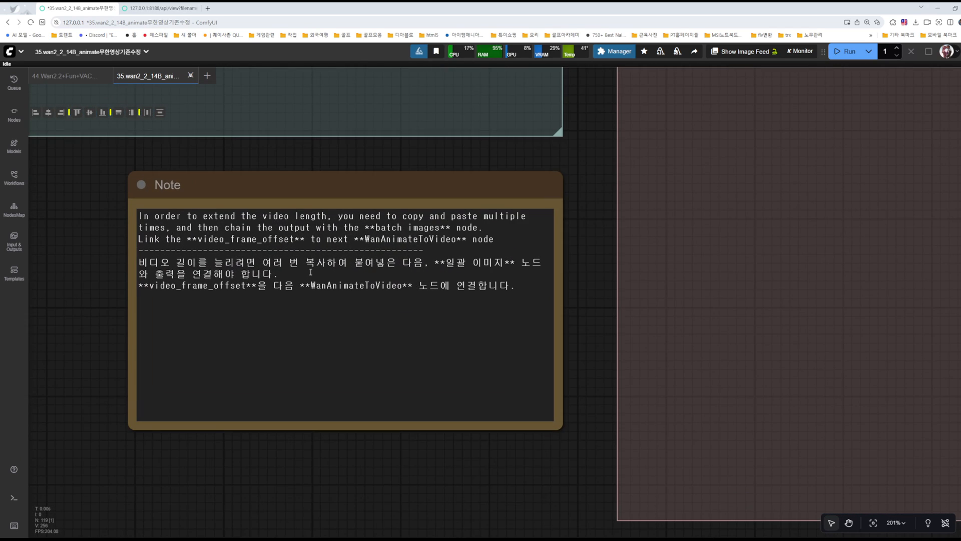
left_click_drag(151, 287, 171, 286)
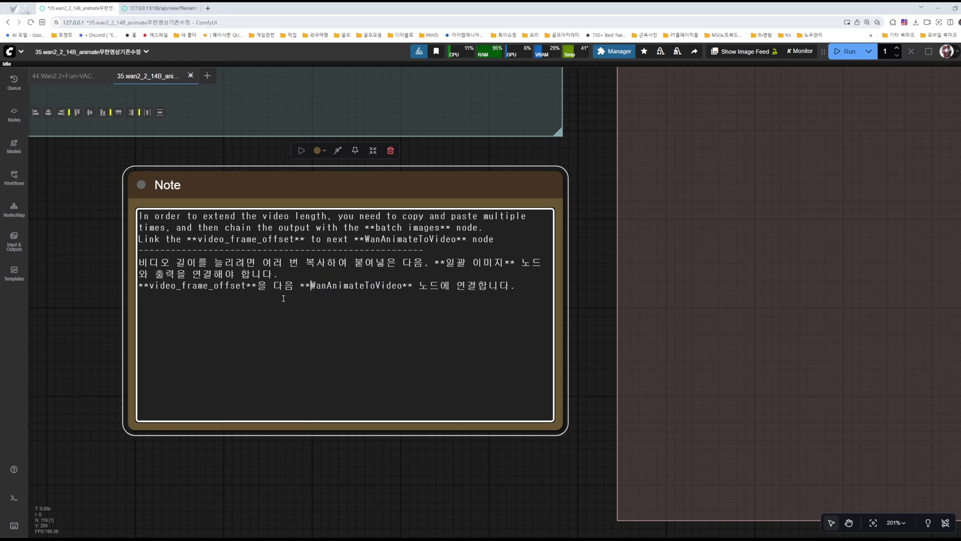
left_click_drag(149, 262, 494, 290)
left_click(502, 470)
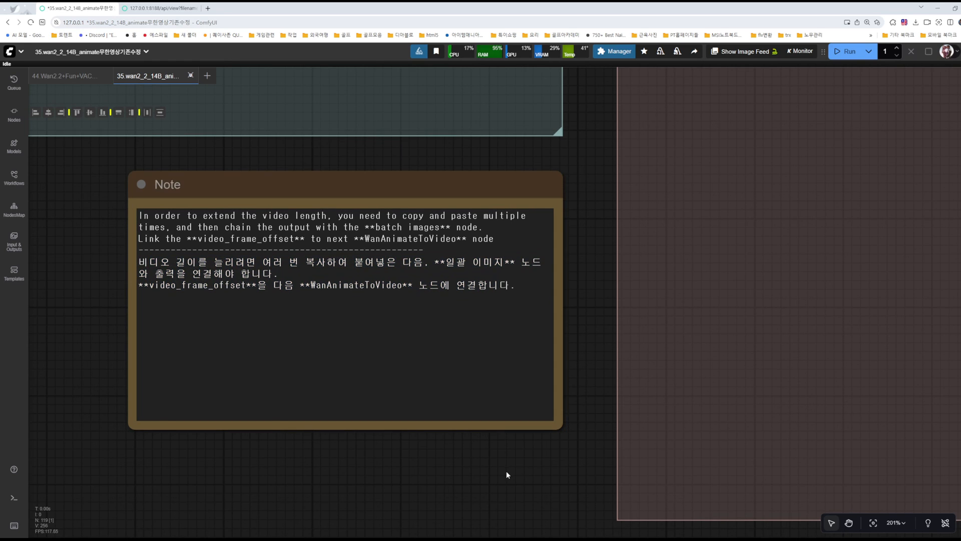
scroll(494, 460, "down", 10)
Step: Compare the video_frame_offset and continue_motion ports of the WanAnimateToVideo nodes in the original and copied extend groups
left_click_drag(493, 502, 358, 360)
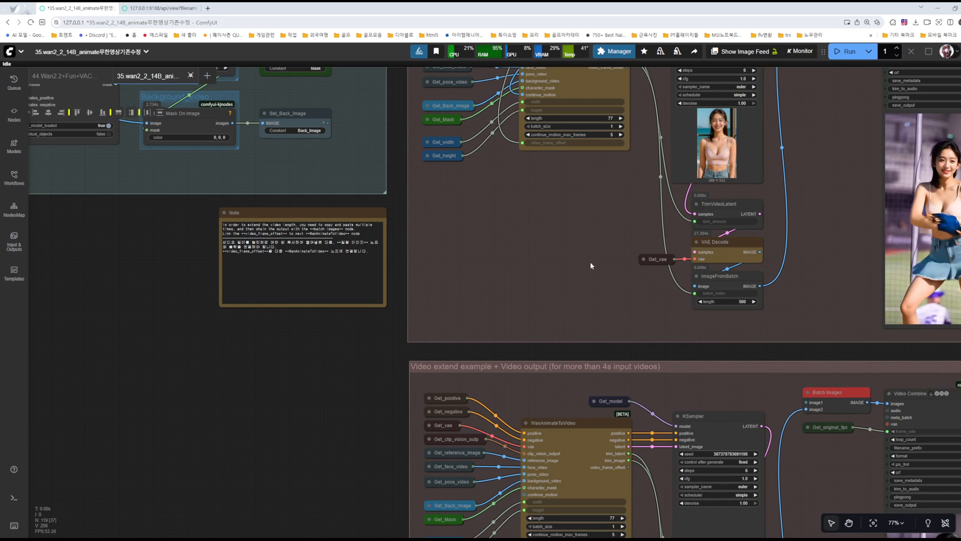
left_click_drag(590, 249, 524, 357)
left_click_drag(544, 302, 516, 383)
scroll(514, 293, "up", 5)
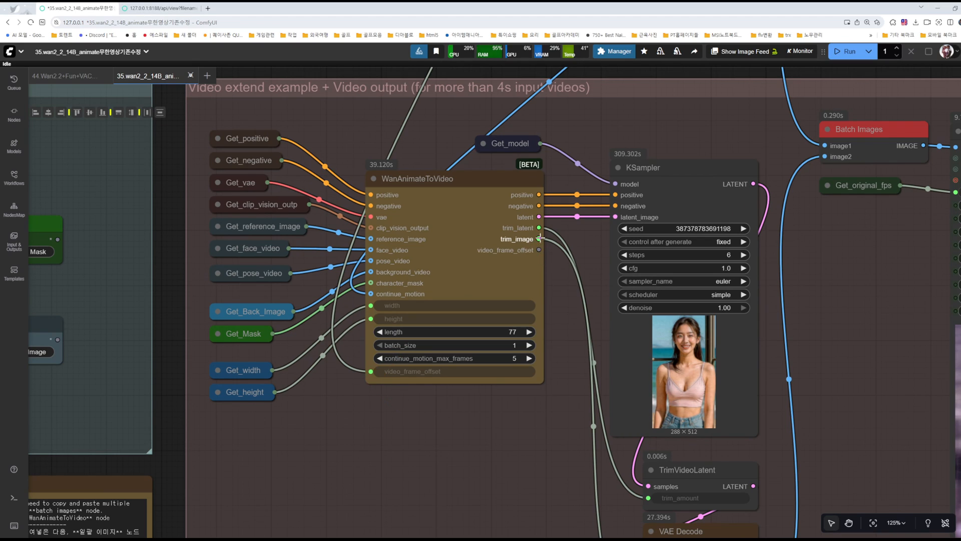
left_click_drag(540, 250, 545, 280)
left_click_drag(567, 323, 567, 323)
left_click(496, 442)
left_click_drag(480, 490, 512, 118)
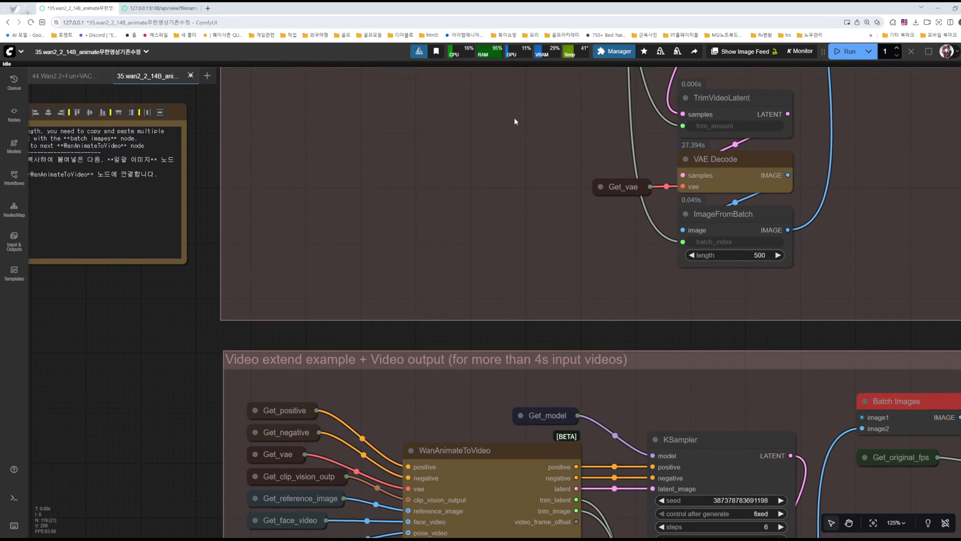
scroll(494, 212, "down", 5)
left_click_drag(477, 318, 485, 245)
scroll(456, 370, "up", 6)
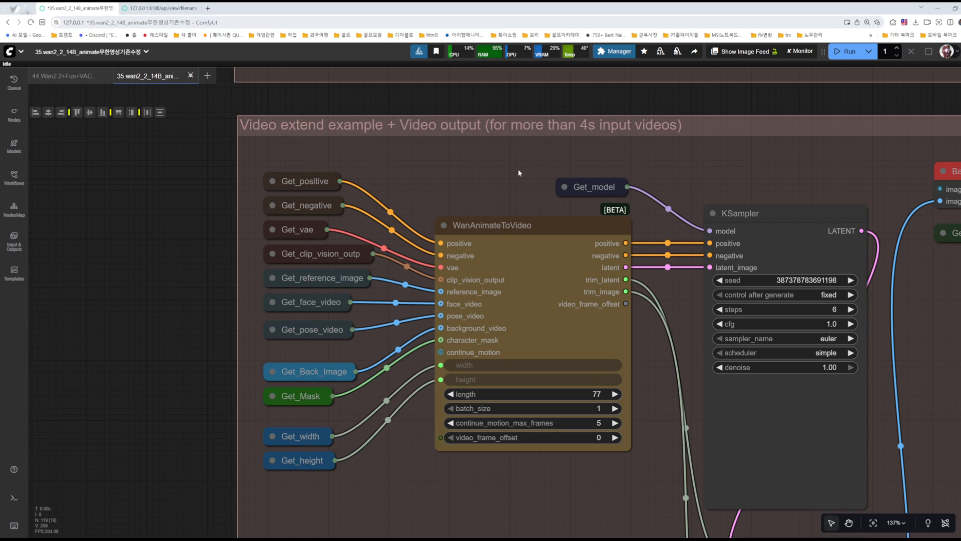
scroll(518, 168, "down", 7)
left_click_drag(519, 138, 457, 274)
left_click_drag(489, 130, 481, 218)
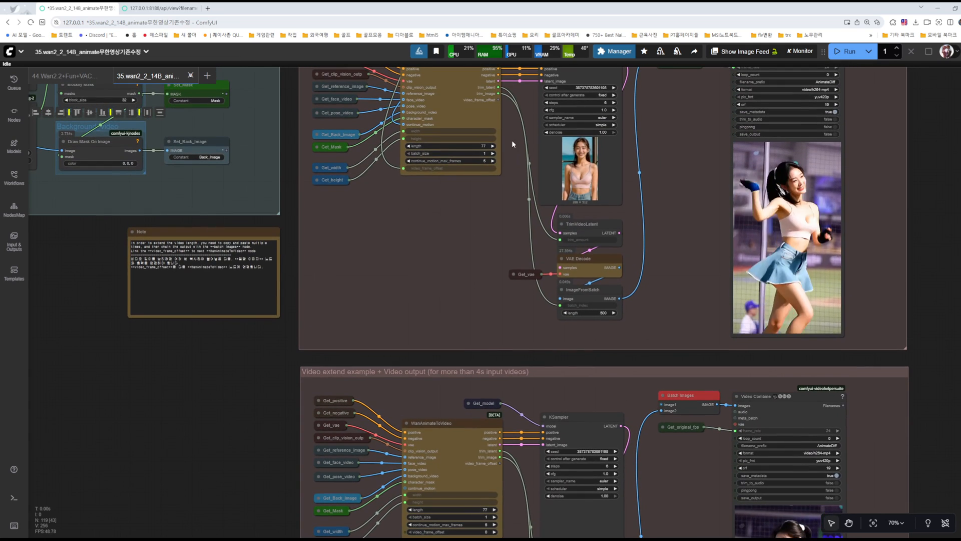
left_click_drag(499, 99, 401, 489)
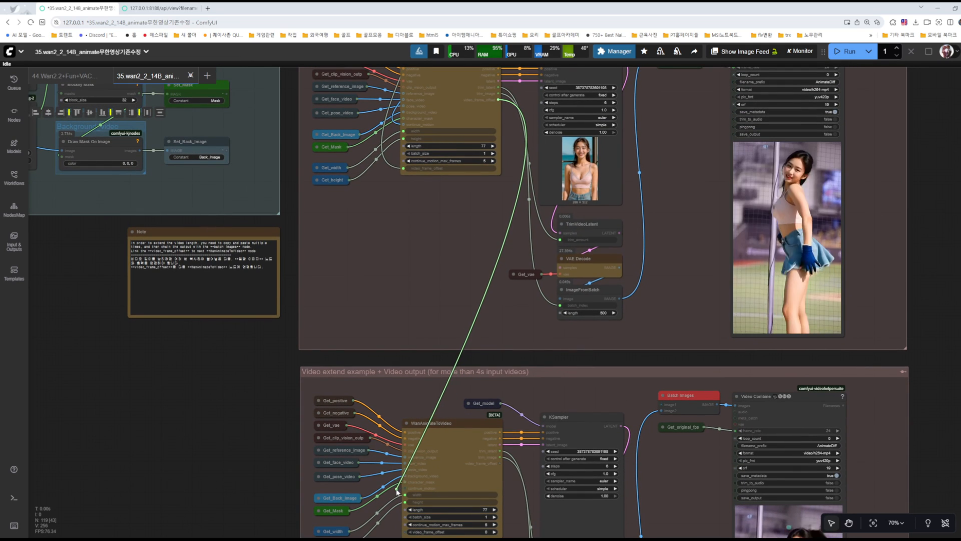
left_click_drag(420, 349, 421, 349)
left_click(487, 299)
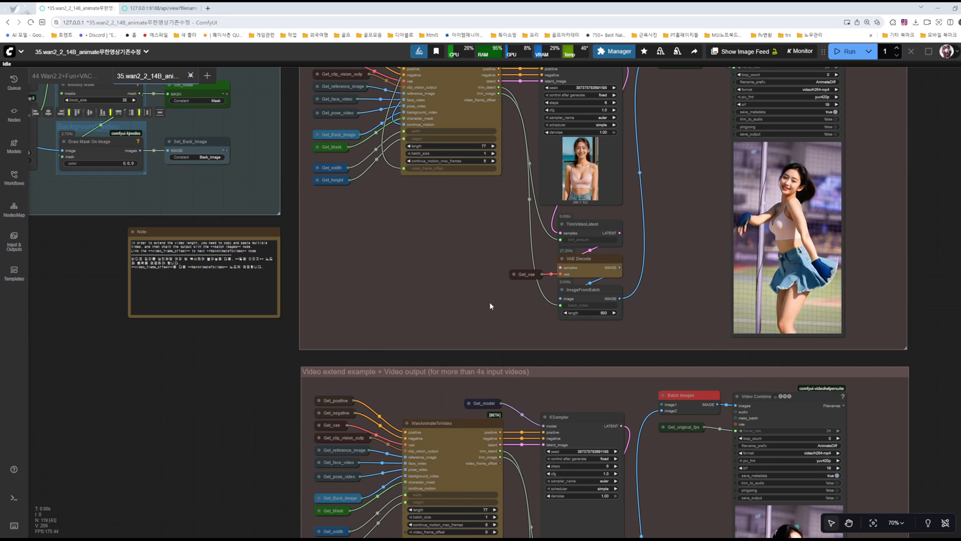
Step: Connect the video_frame_offset output of the original extend group's WanAnimateToVideo node to the copied group's video_frame_offset input
left_click_drag(506, 321, 584, 111)
scroll(490, 266, "up", 9)
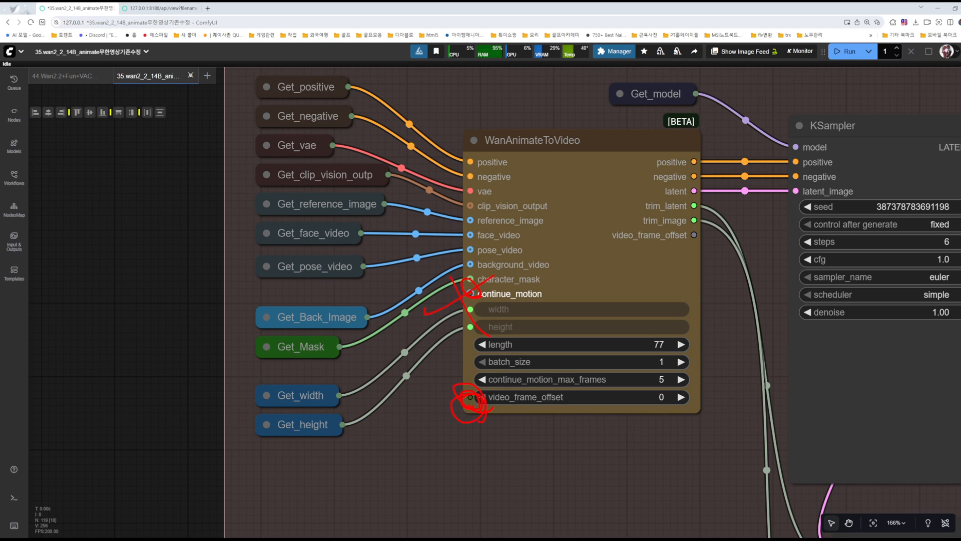
scroll(563, 436, "down", 8)
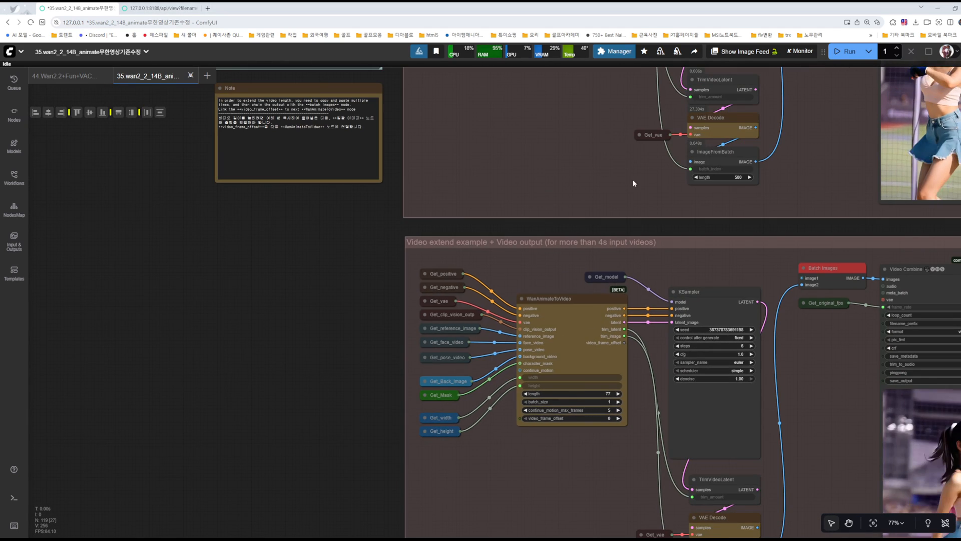
left_click_drag(616, 138, 504, 218)
scroll(503, 143, "down", 1)
left_click_drag(503, 143, 500, 204)
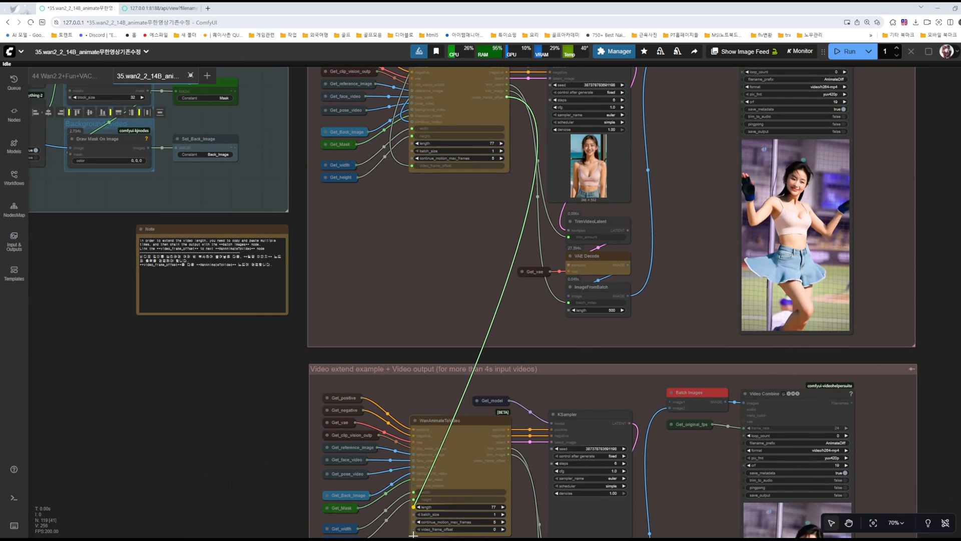
left_click_drag(411, 529, 413, 529)
left_click_drag(443, 401, 462, 336)
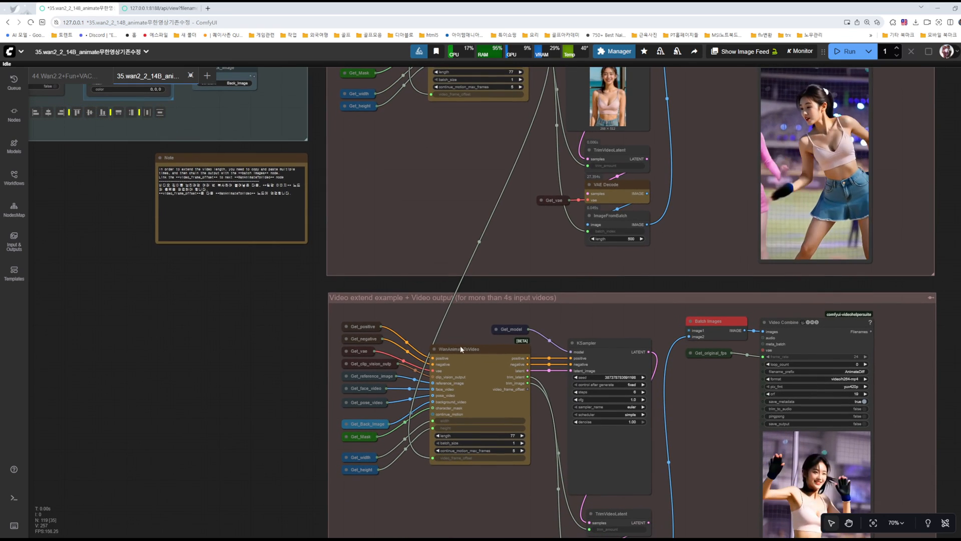
Step: Trace the continue_motion link of the first extend group's WanAnimateToVideo node back to the base group's VAE Decode image output
left_click_drag(520, 239, 496, 333)
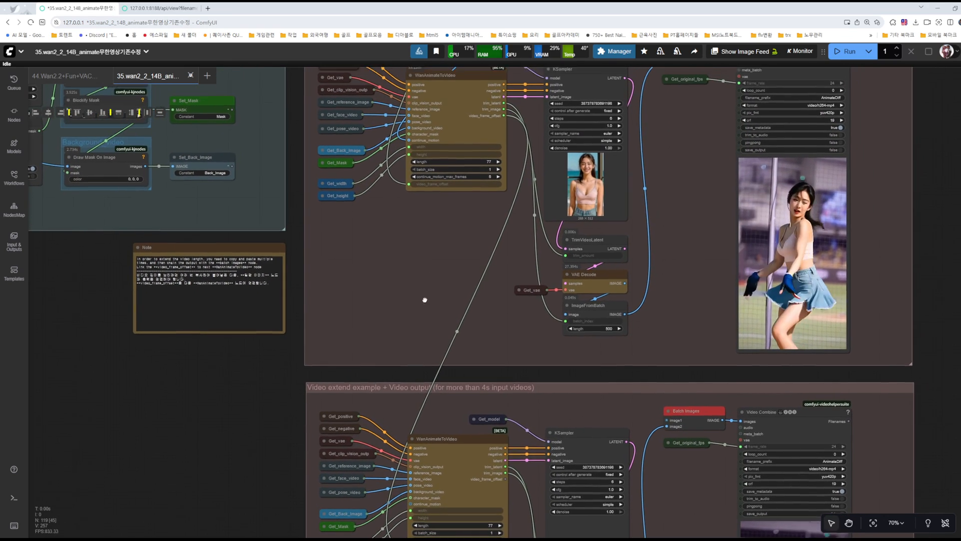
left_click_drag(432, 255, 408, 437)
scroll(388, 329, "up", 10)
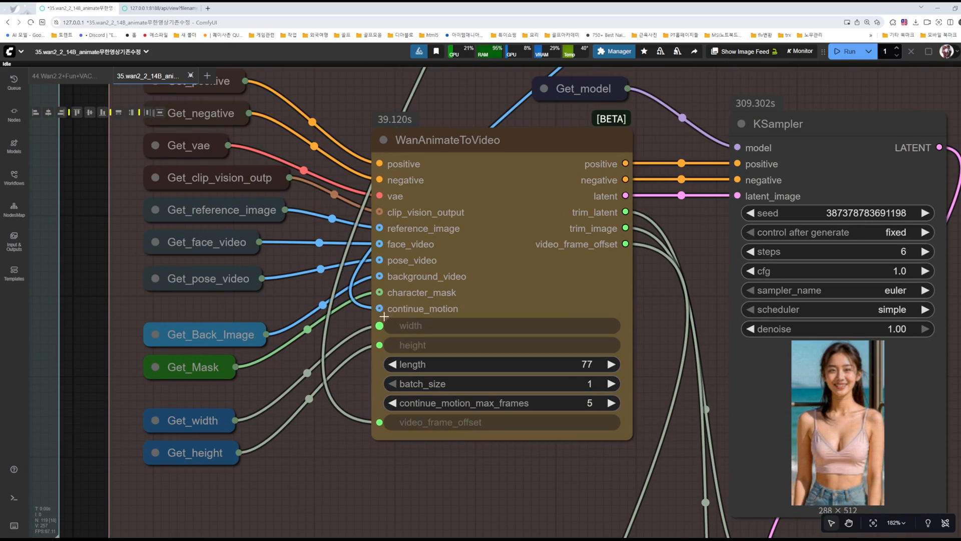
scroll(521, 333, "down", 9)
left_click_drag(663, 170, 526, 374)
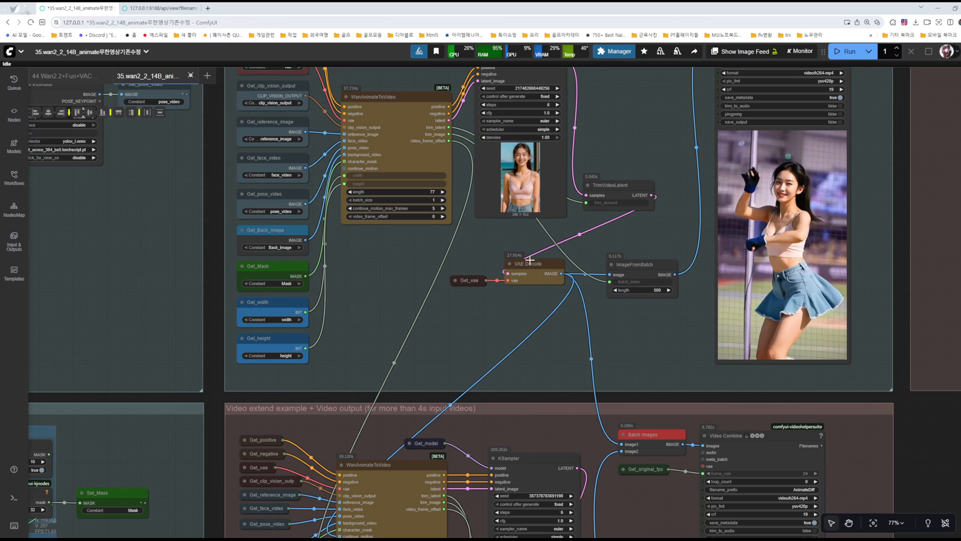
scroll(560, 273, "up", 6)
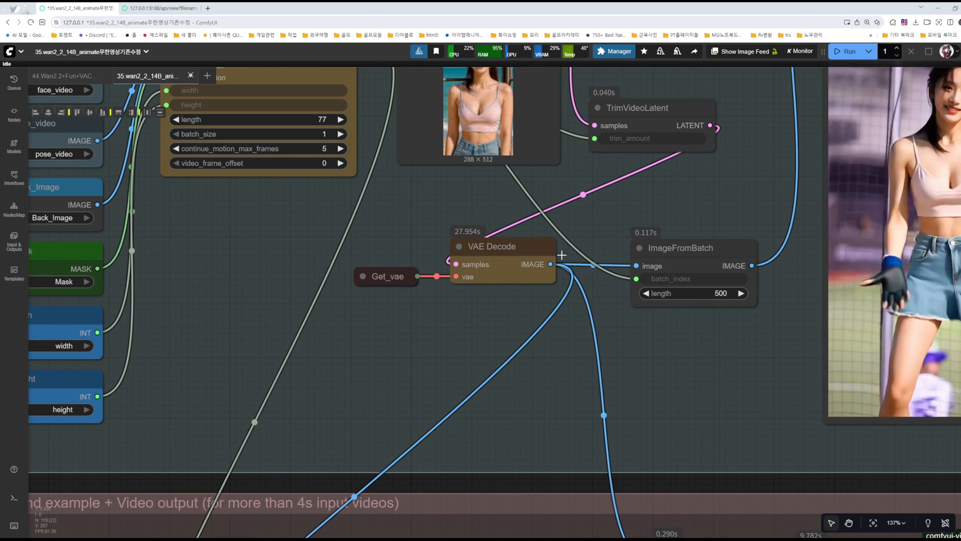
scroll(545, 300, "down", 5)
scroll(551, 317, "down", 4)
left_click_drag(550, 331, 559, 231)
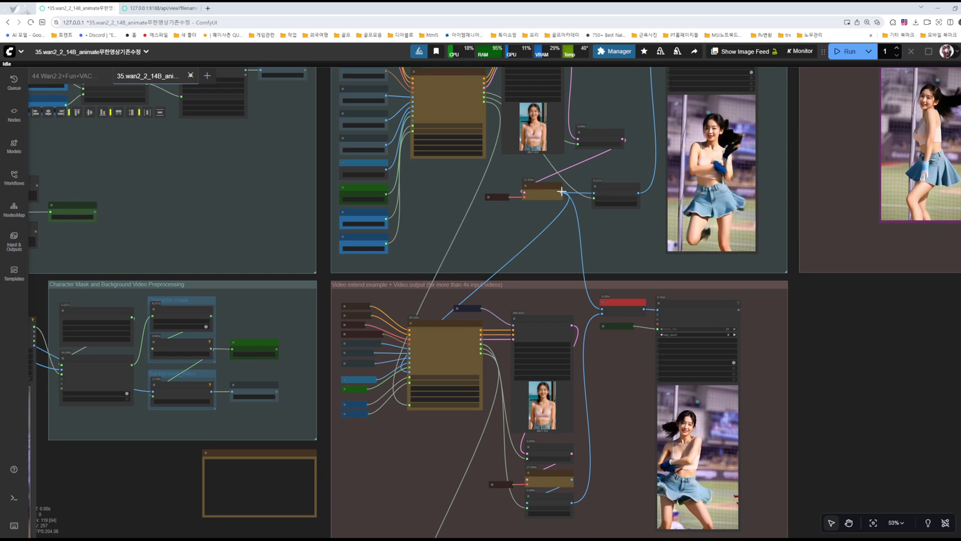
scroll(562, 191, "up", 5)
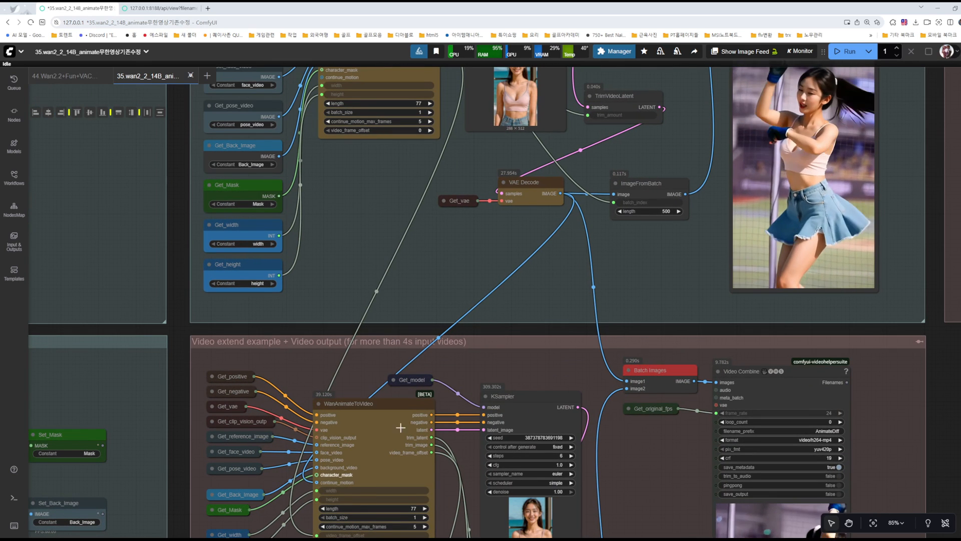
Step: Connect the first extend group's VAE Decode image output to the copied group's WanAnimateToVideo continue_motion input
left_click_drag(640, 423, 600, 120)
left_click_drag(587, 371, 585, 258)
scroll(586, 253, "down", 5)
scroll(564, 295, "up", 7)
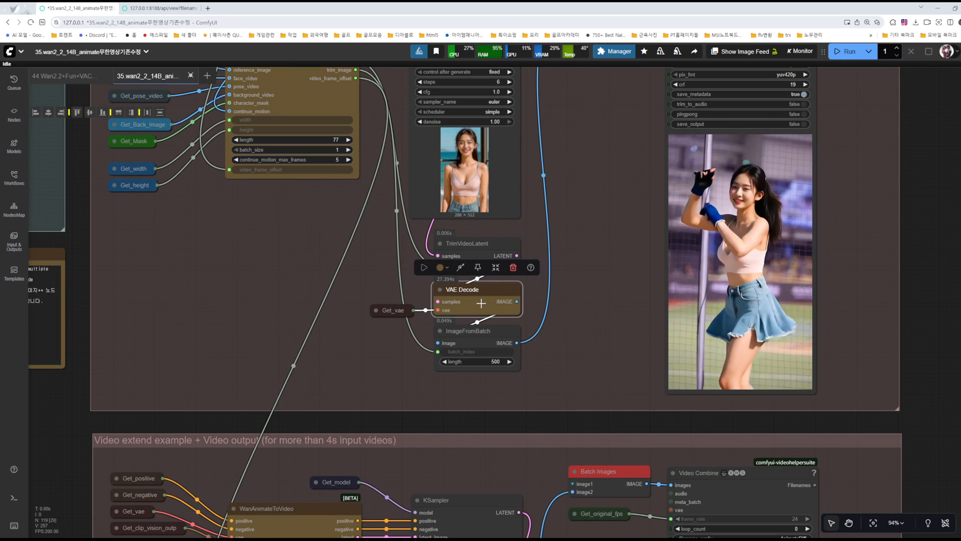
left_click_drag(575, 342, 547, 166)
scroll(578, 251, "down", 3)
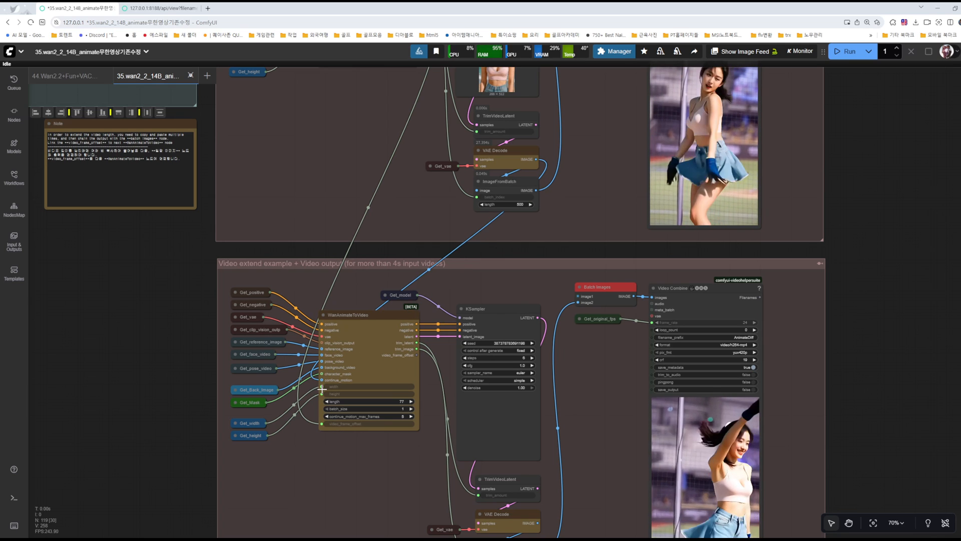
Step: Check the copied group's continue_motion and video_frame_offset links and review its layout against the extend group above
scroll(321, 389, "up", 15)
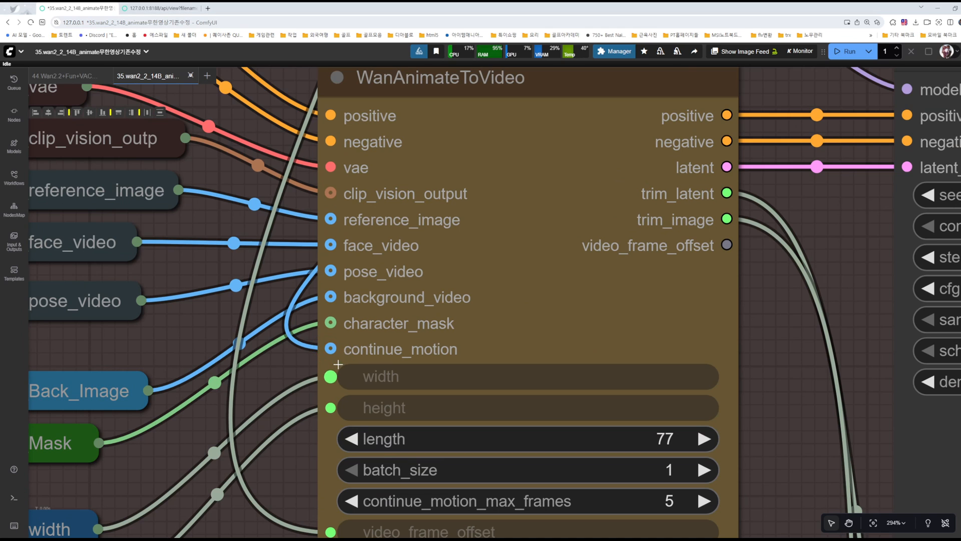
scroll(395, 346, "down", 11)
left_click_drag(668, 90, 572, 236)
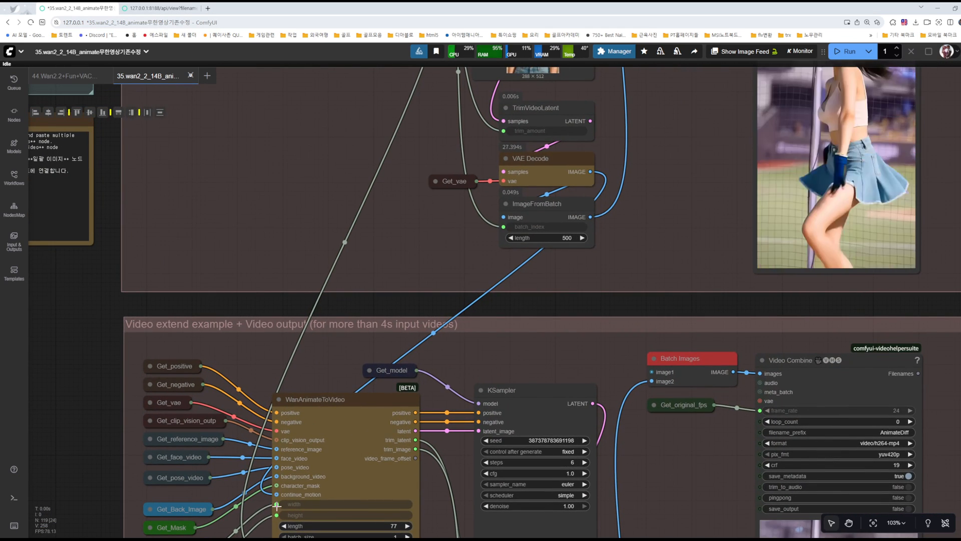
left_click_drag(422, 251, 413, 414)
scroll(392, 375, "down", 5)
left_click_drag(349, 316, 348, 108)
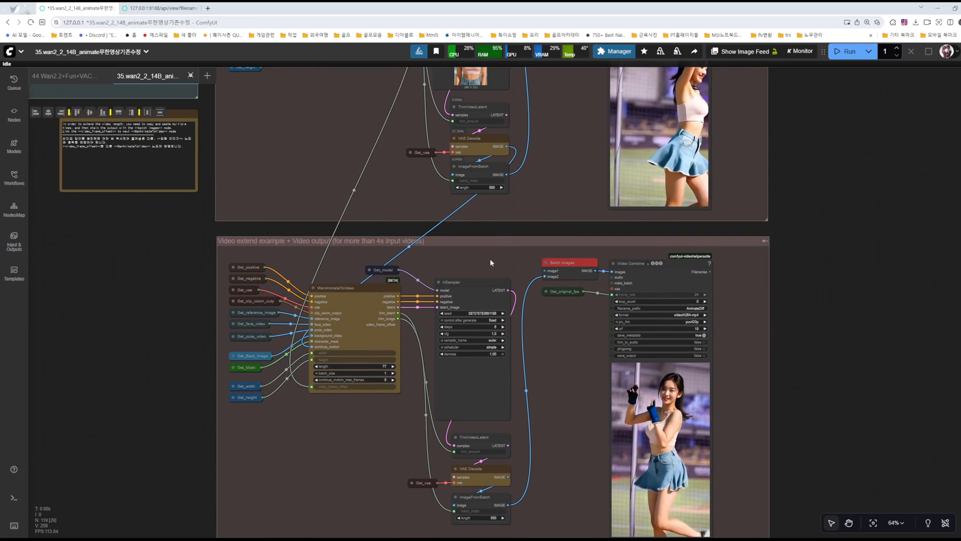
Step: Examine the Batch Images node in the first extend group and its image1 and image2 inputs
mouse_move(561, 172)
left_mouse_down()
mouse_move(452, 267)
mouse_move(425, 316)
left_mouse_up()
left_click_drag(430, 262, 446, 380)
left_click_drag(443, 326, 469, 384)
scroll(468, 273, "up", 11)
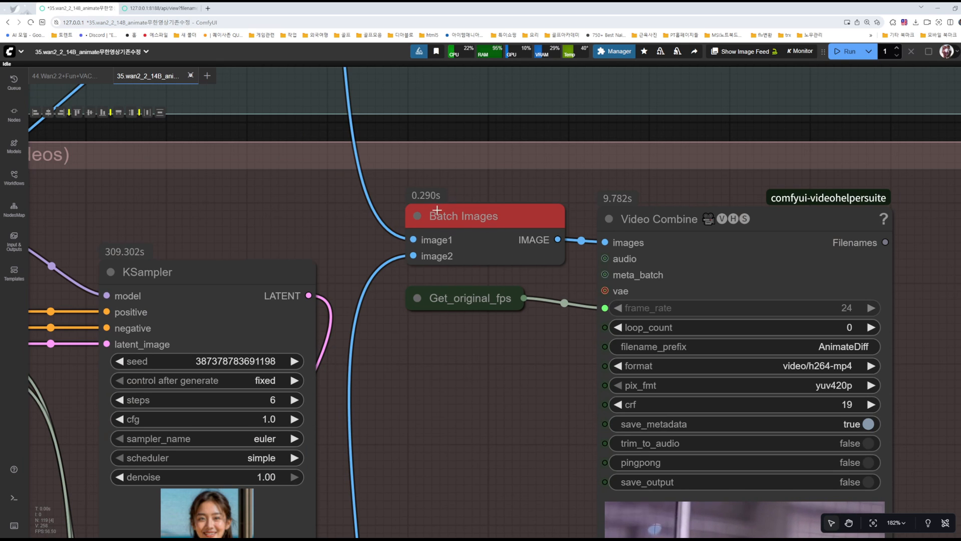
scroll(484, 214, "down", 5)
scroll(498, 242, "down", 4)
left_click_drag(476, 331, 454, 409)
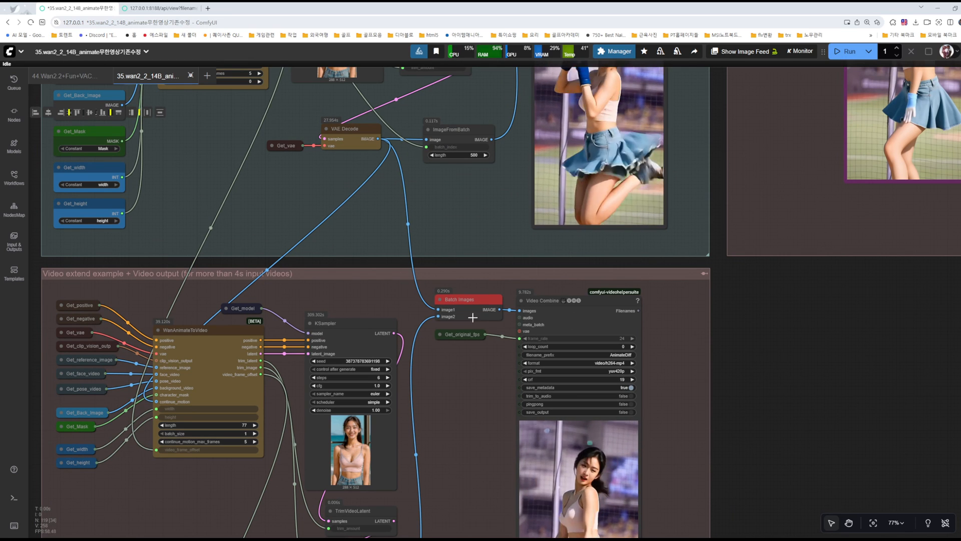
Step: Enable the Total Frame group to inspect its Image Batch Multi node, and bypass the group again
left_click_drag(786, 227, 548, 475)
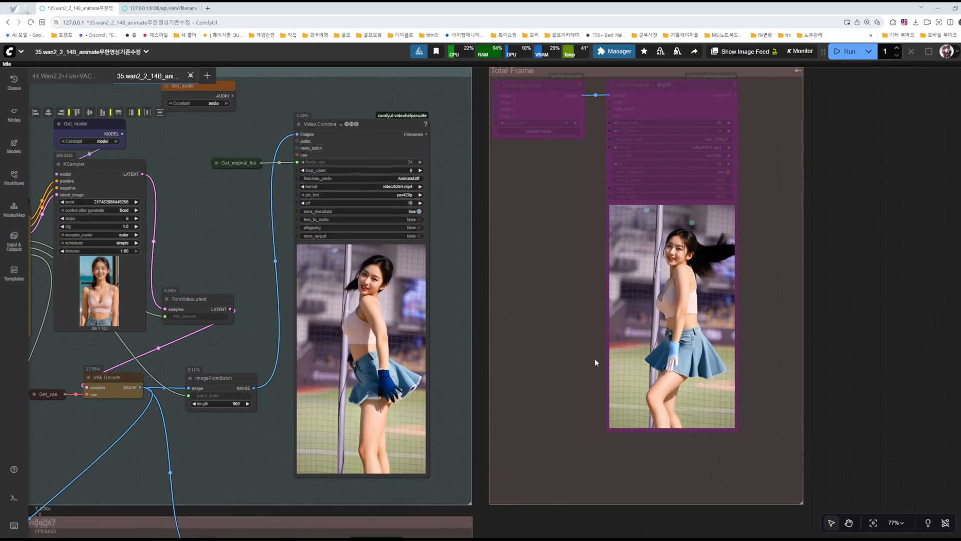
left_click_drag(540, 191, 546, 306)
left_click(804, 187)
key("ctrl+b")
scroll(534, 207, "up", 10)
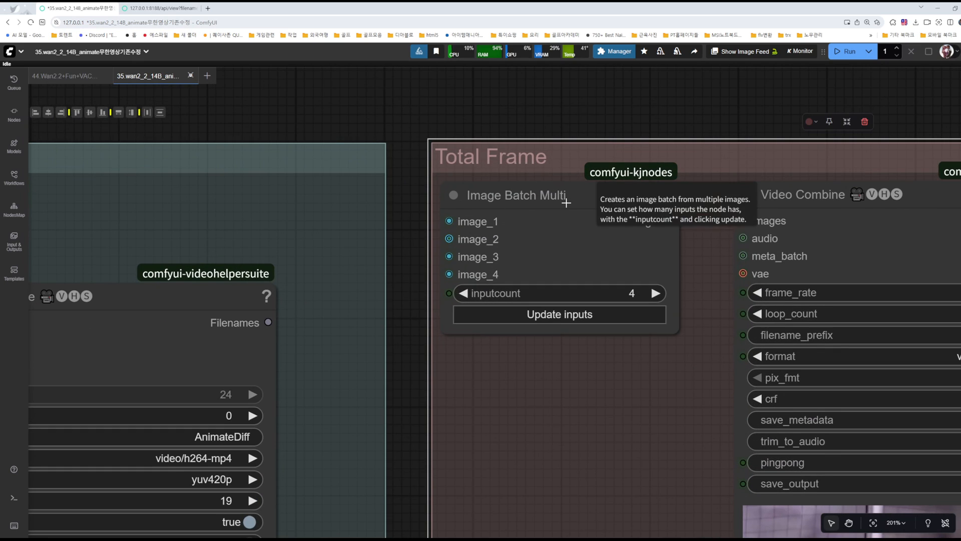
scroll(566, 211, "down", 6)
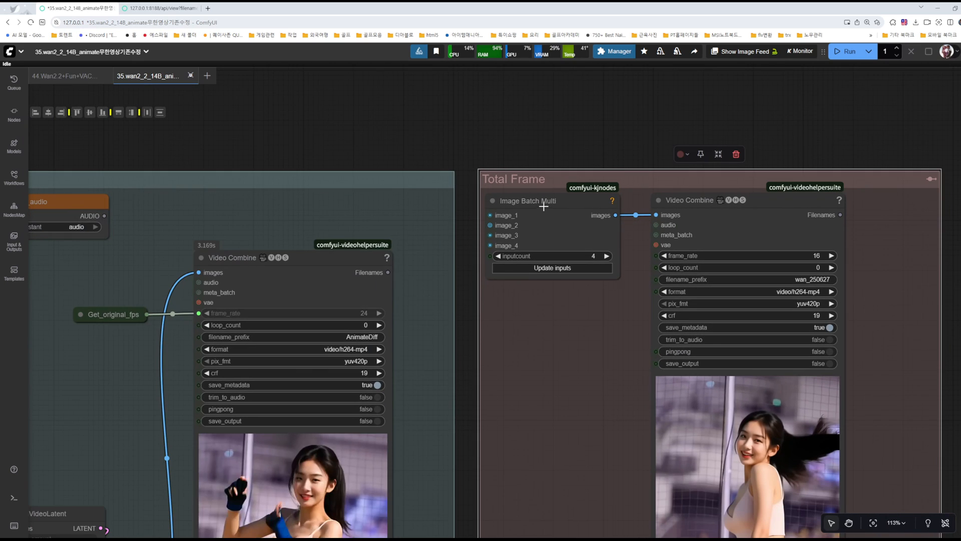
left_click(932, 177)
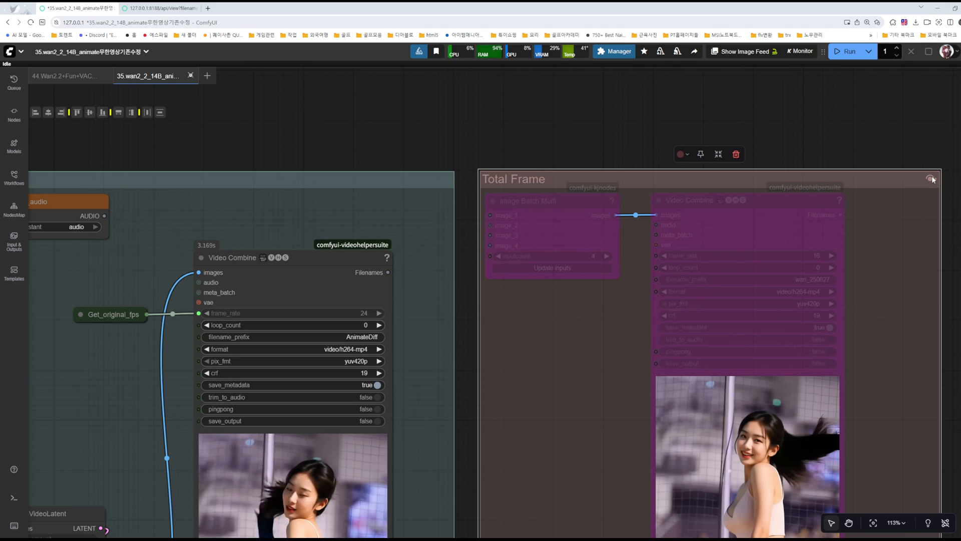
Step: Trace the image1 link of the first extend group's Batch Images node up to its source in the base group
left_click_drag(625, 413, 761, 86)
left_click_drag(594, 327, 800, 153)
left_click_drag(714, 355, 839, 156)
left_click_drag(500, 314, 507, 408)
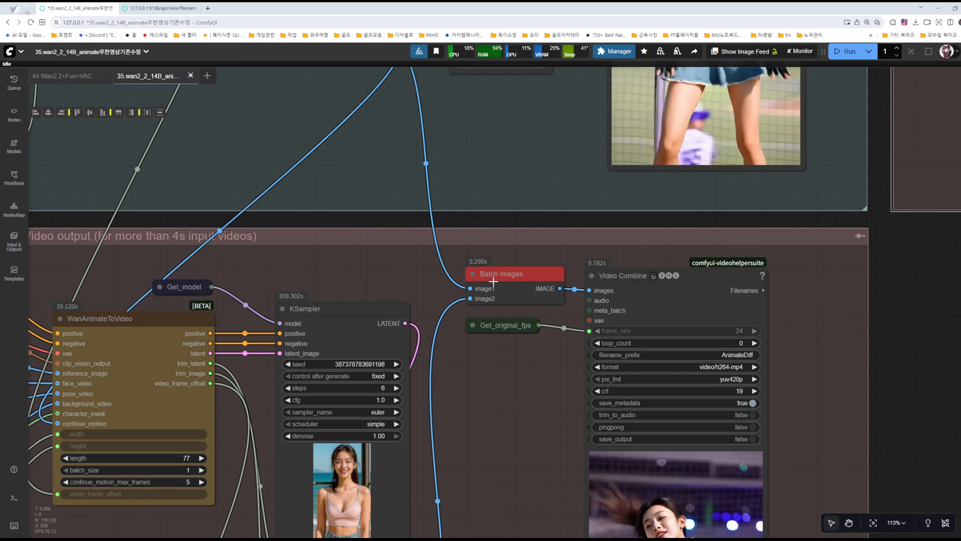
left_click_drag(502, 129, 552, 326)
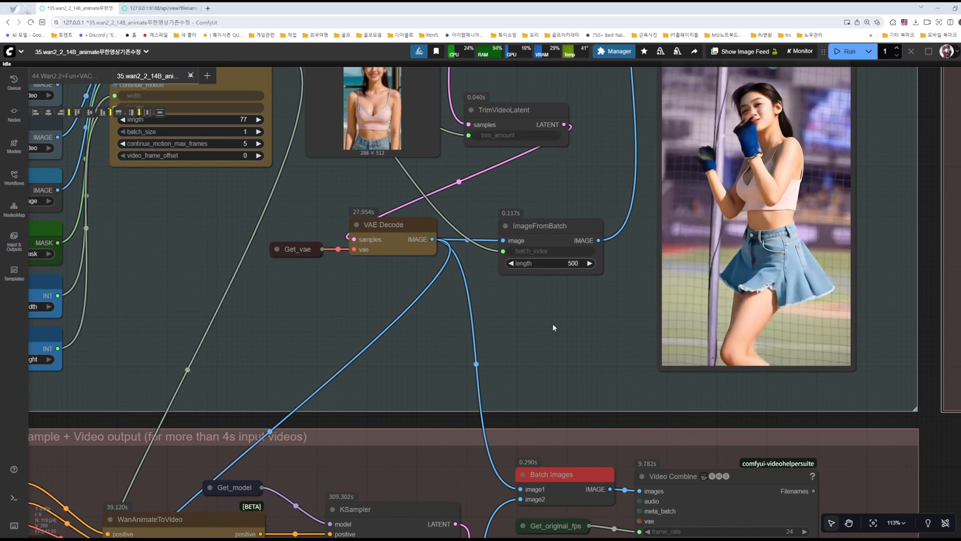
scroll(536, 318, "down", 2)
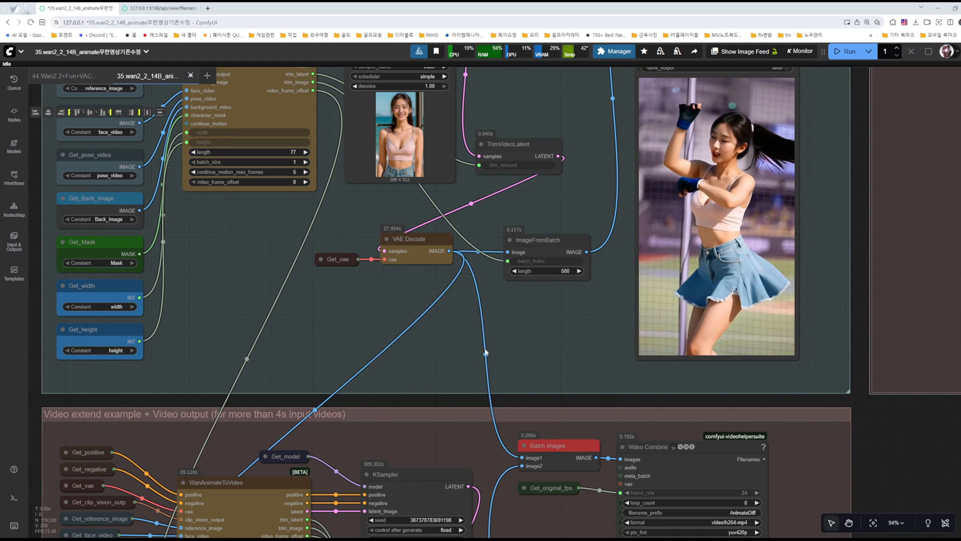
left_click_drag(542, 521, 569, 298)
left_click_drag(564, 433, 573, 336)
left_click_drag(584, 286, 562, 399)
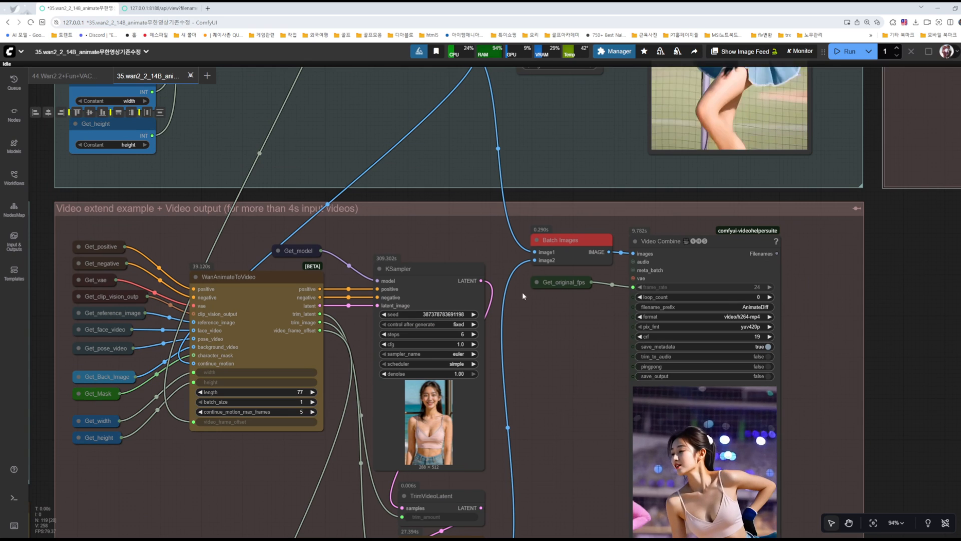
Step: Examine the first extend group's Video Combine node and the base and extension image links that feed it
left_click_drag(556, 317, 452, 230)
left_click(601, 149)
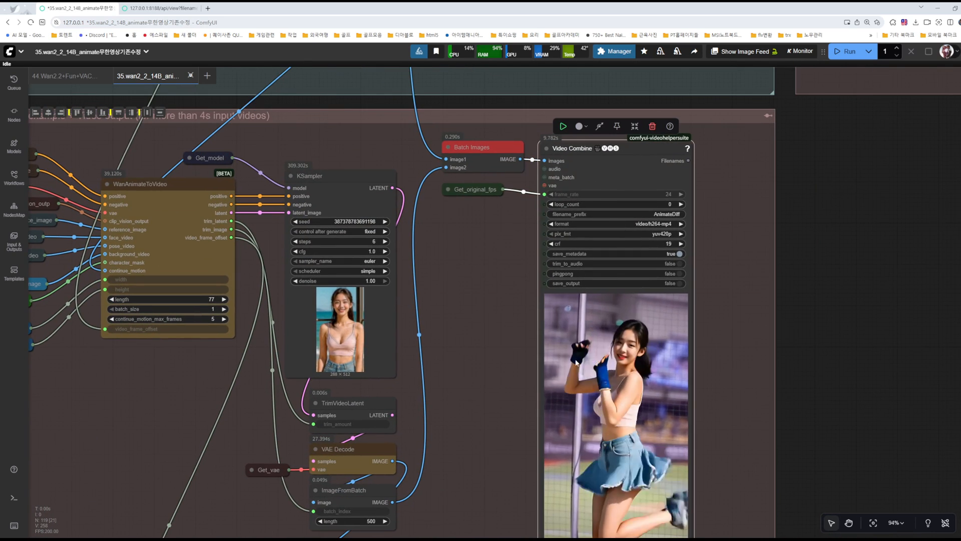
scroll(733, 297, "up", 3)
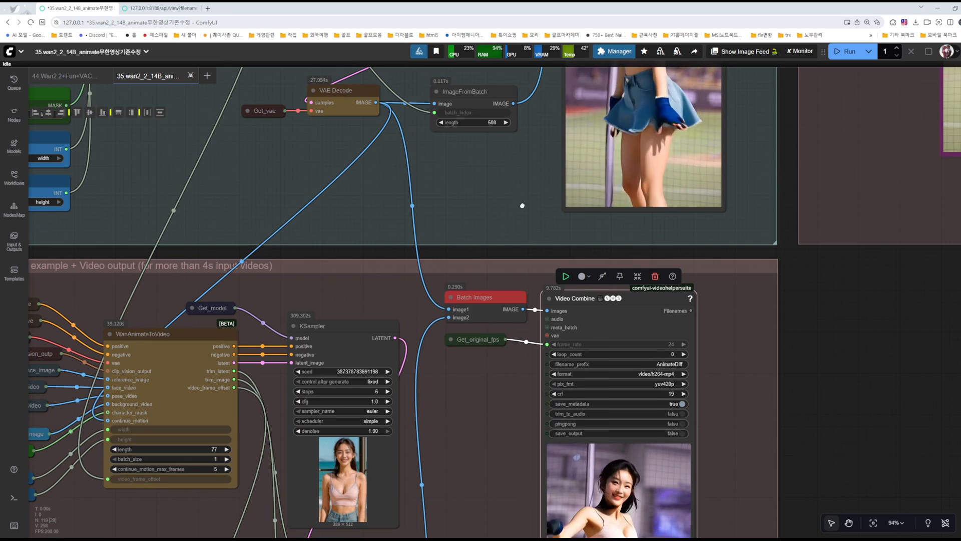
scroll(521, 193, "up", 4)
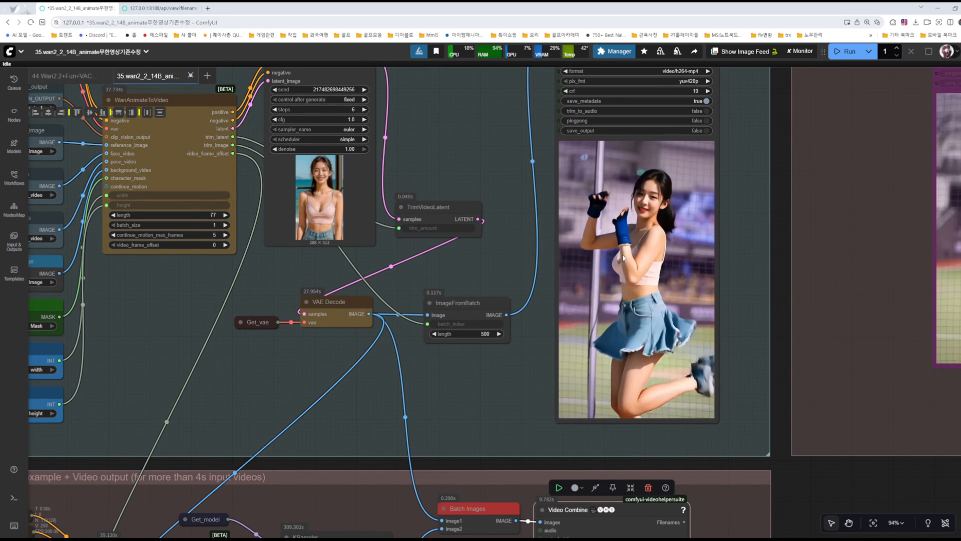
left_click_drag(502, 367, 499, 359)
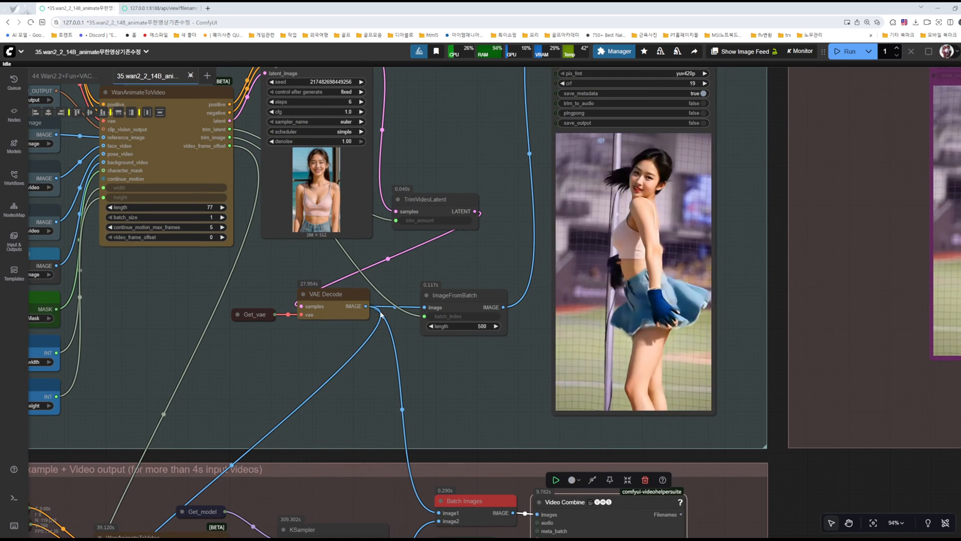
scroll(373, 307, "down", 3)
scroll(510, 417, "down", 5)
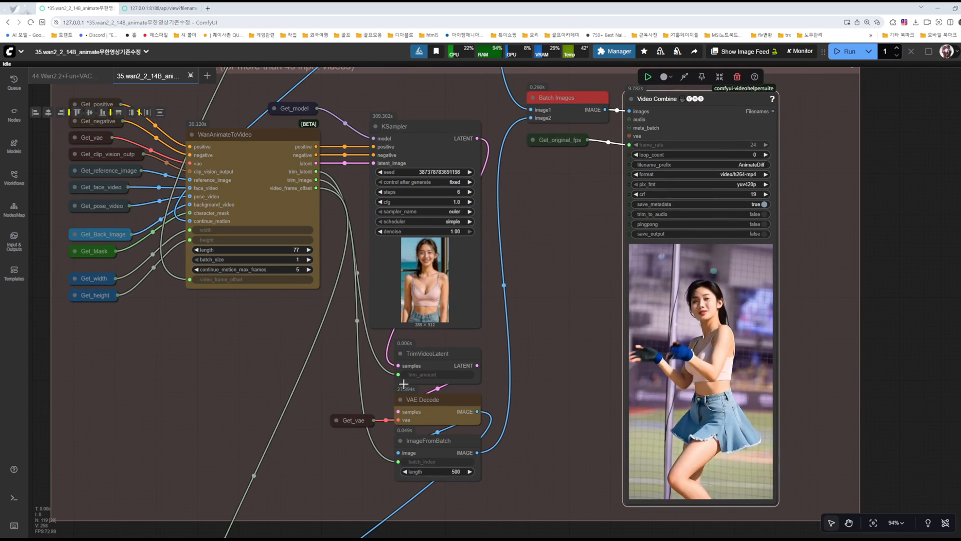
scroll(529, 130, "right", 1)
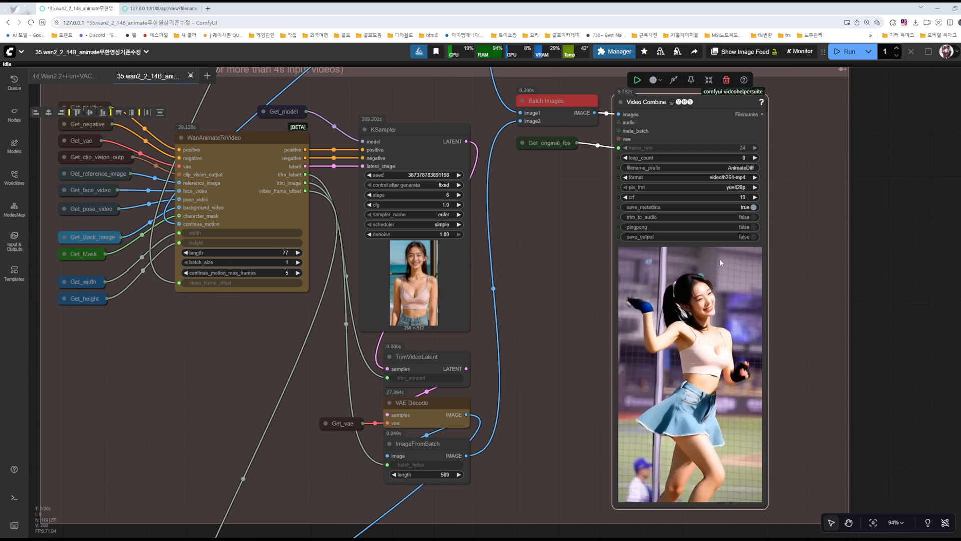
Step: Compare the VAE Decode and ImageFromBatch output links in the first extend group with those in the copied group
scroll(553, 332, "down", 2)
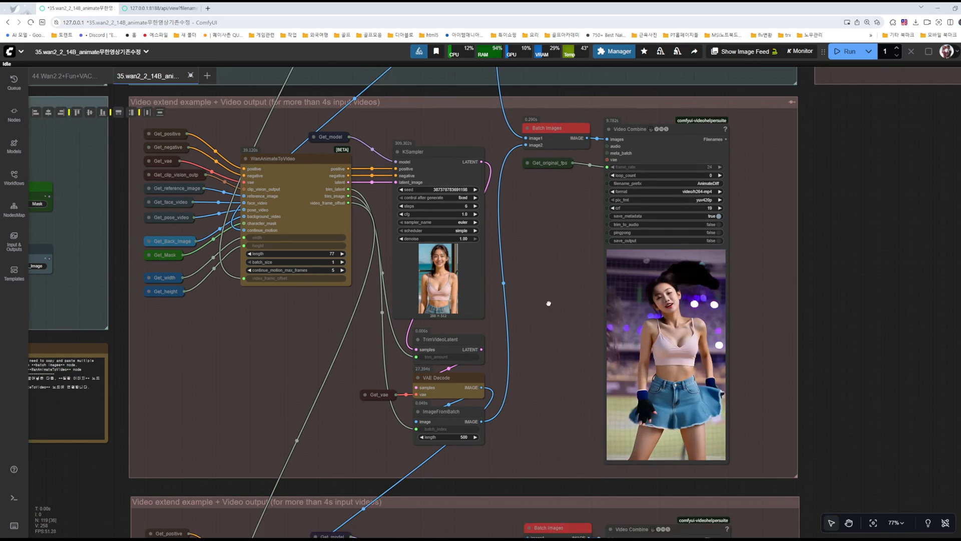
scroll(549, 322, "down", 6)
left_click_drag(550, 370, 547, 359)
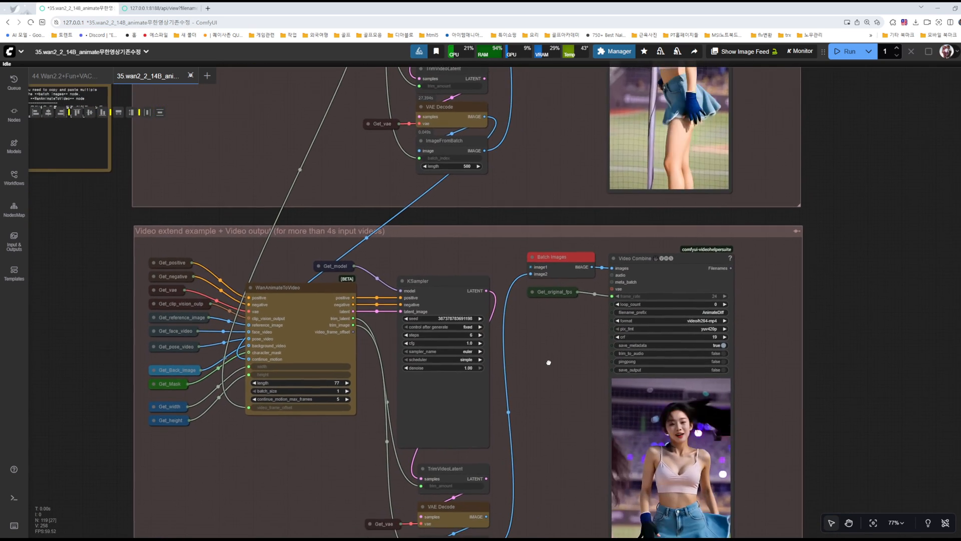
left_click_drag(505, 136, 589, 246)
scroll(589, 246, "up", 9)
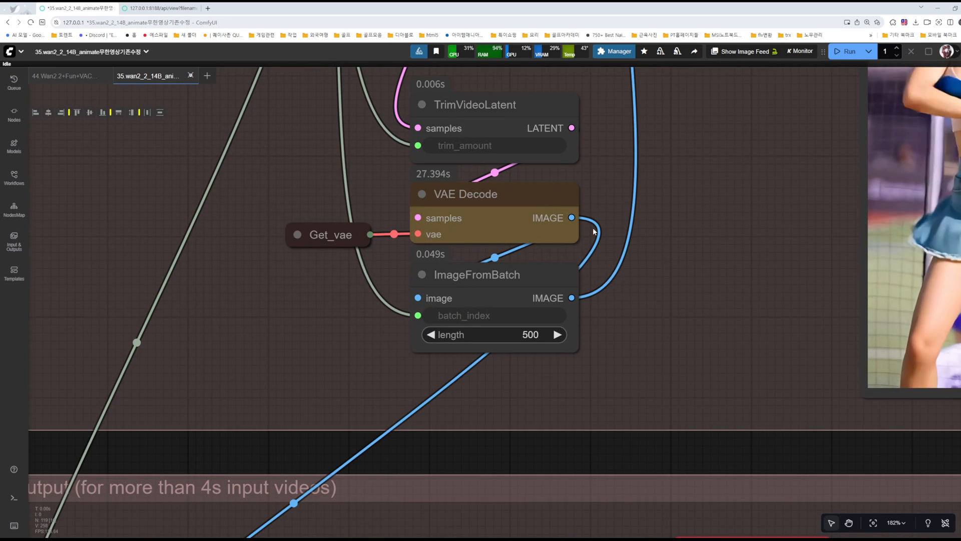
scroll(670, 305, "down", 8)
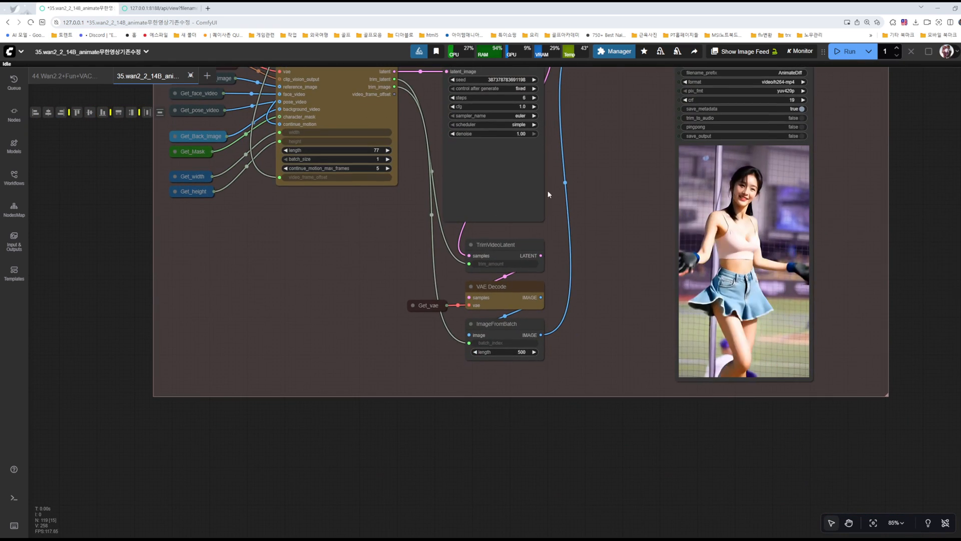
left_click_drag(615, 263, 584, 349)
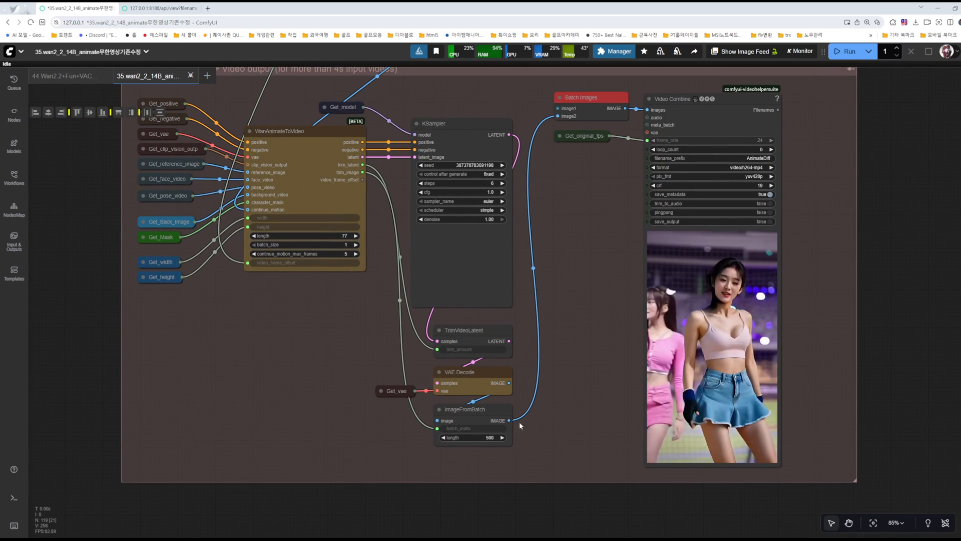
left_click_drag(579, 183, 571, 477)
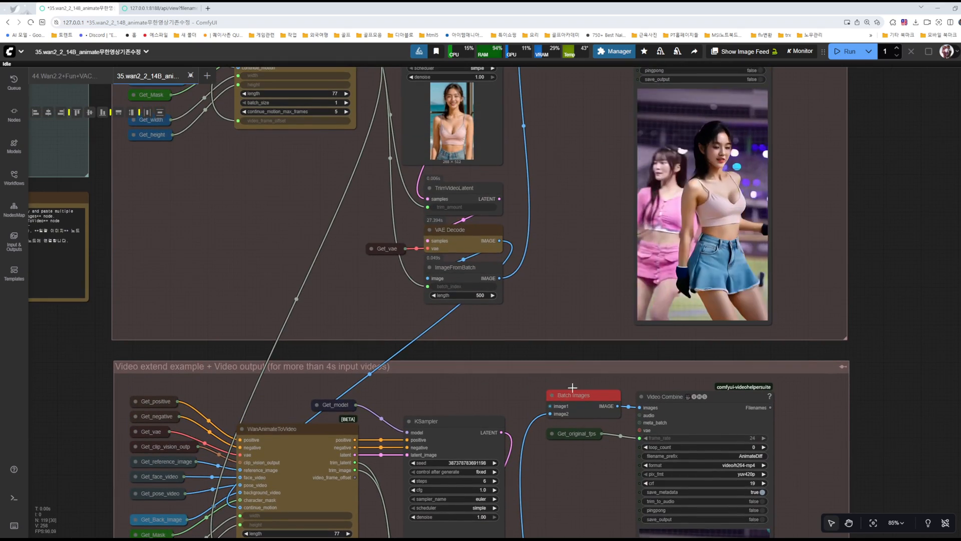
Step: Review how the base group's VAE Decode and the first extend group's ImageFromBatch outputs reach the first Batch Images node
scroll(583, 252, "down", 4)
left_click_drag(606, 120, 567, 344)
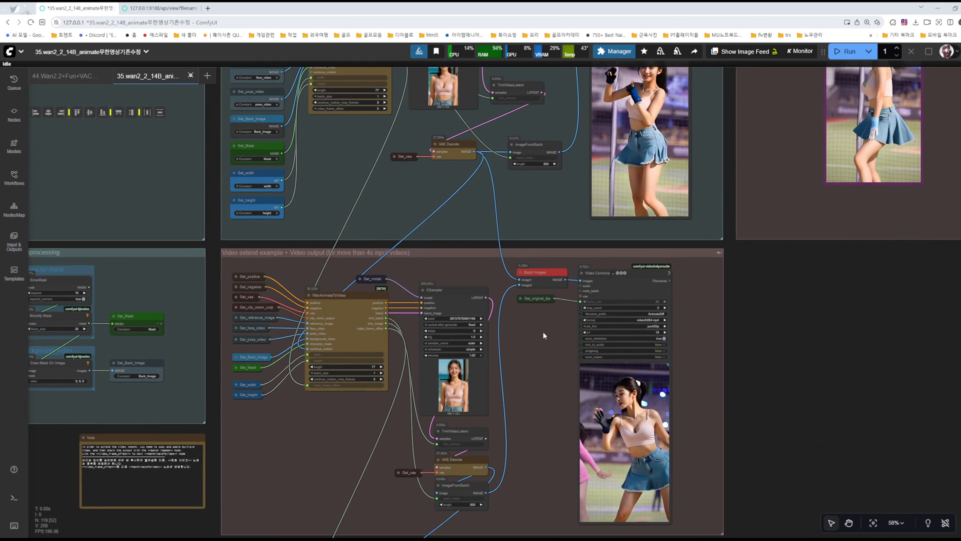
scroll(543, 332, "up", 4)
left_click_drag(535, 411, 583, 211)
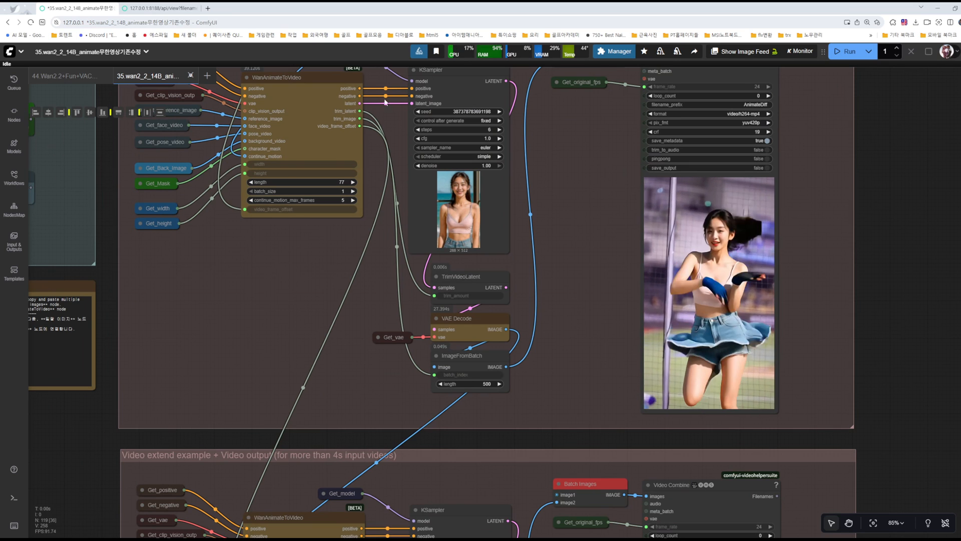
scroll(561, 225, "down", 4)
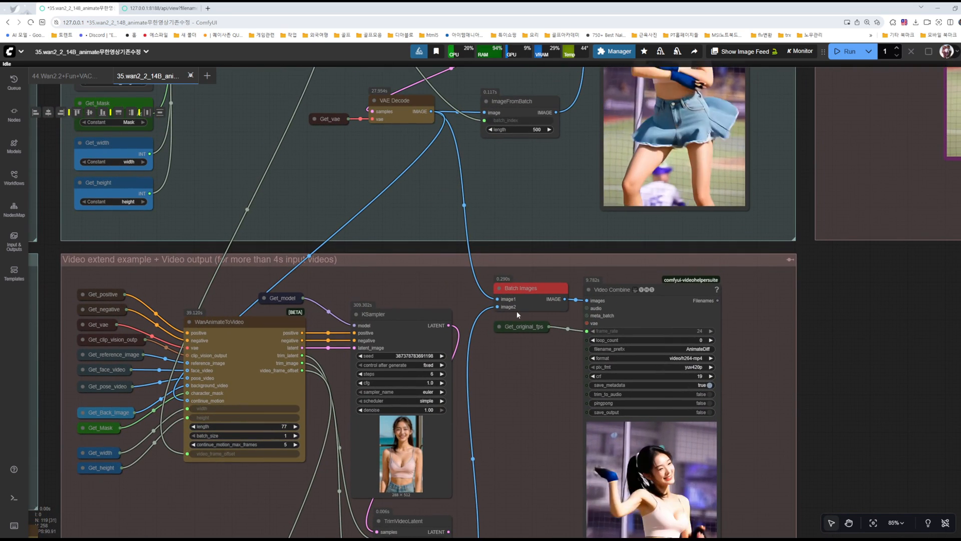
scroll(522, 281, "up", 3)
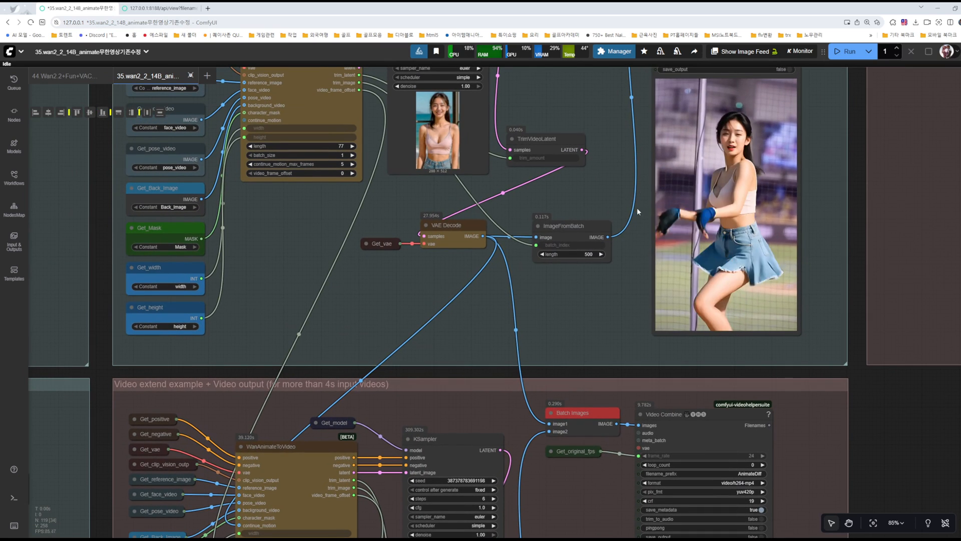
scroll(563, 150, "down", 5)
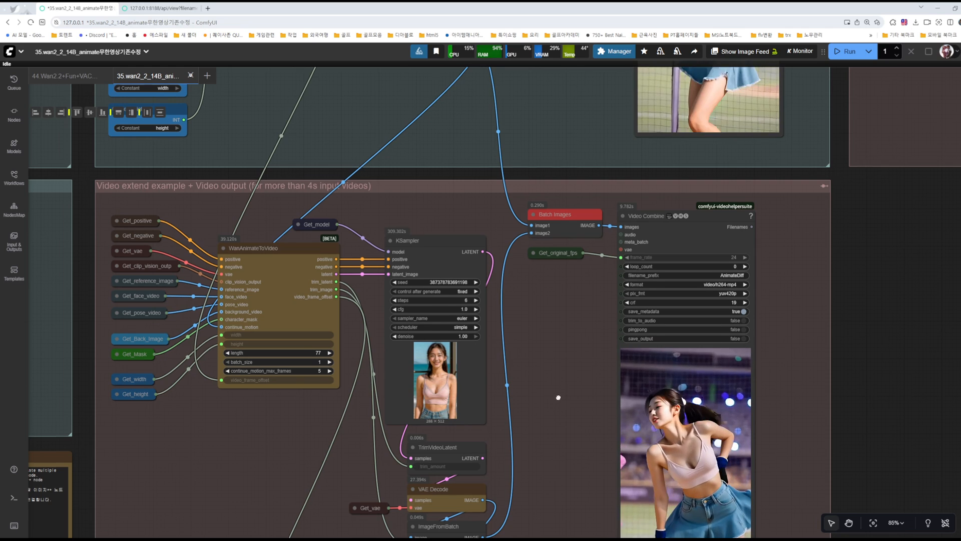
Step: Connect the first extend group's Batch Images IMAGE output to the image1 input of the copied group's Batch Images node
scroll(557, 397, "up", 2)
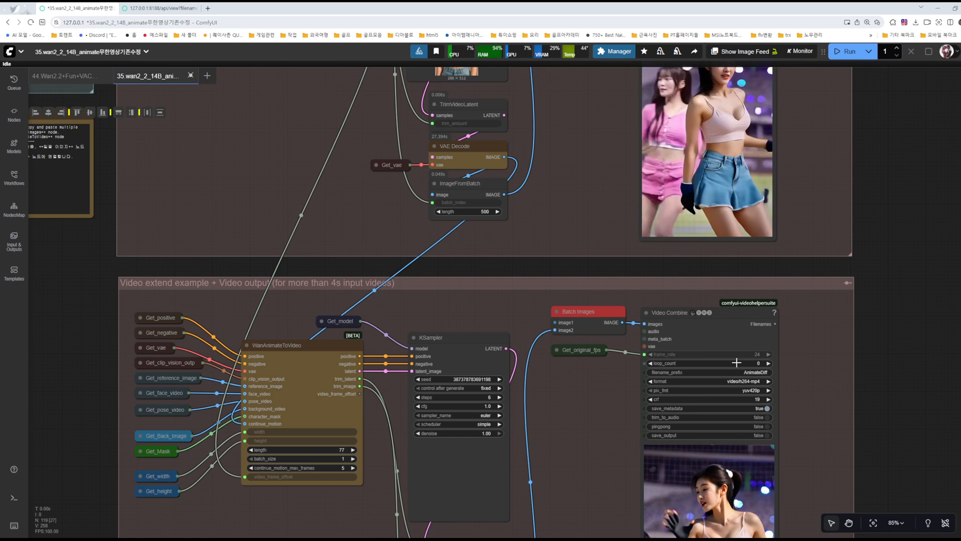
scroll(548, 194, "up", 5)
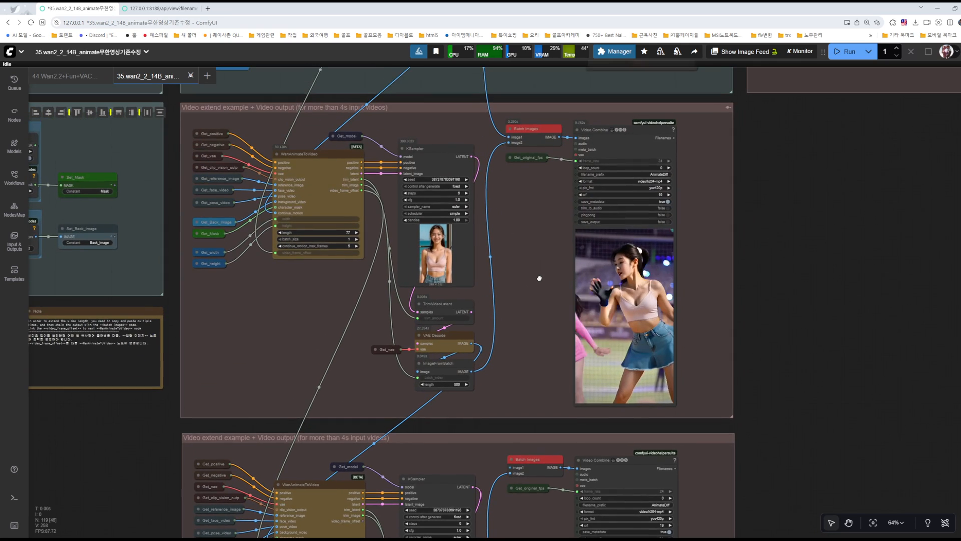
left_click_drag(560, 135, 562, 135)
left_click_drag(526, 299, 511, 465)
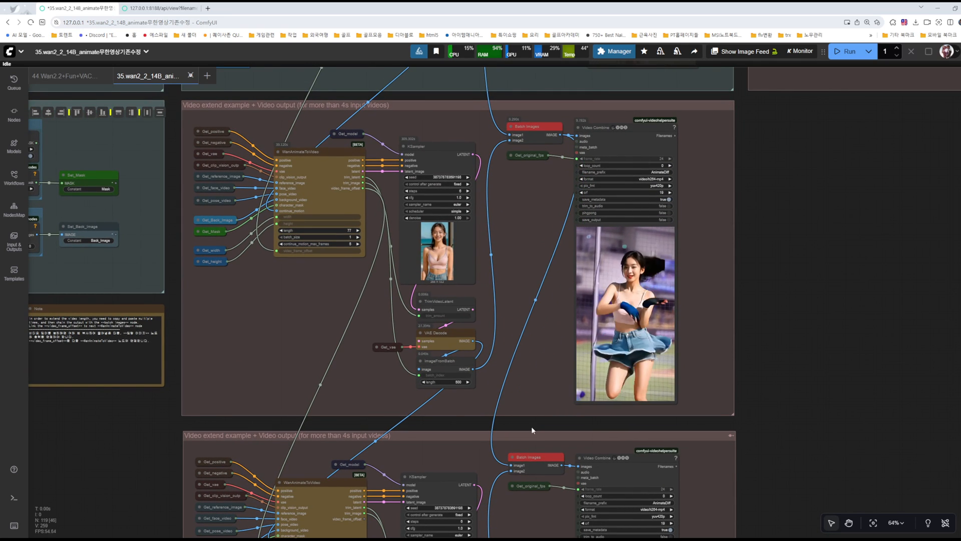
Step: Review the chained Batch Images links from the base group through the first extend group to the copied group
scroll(547, 364, "up", 1)
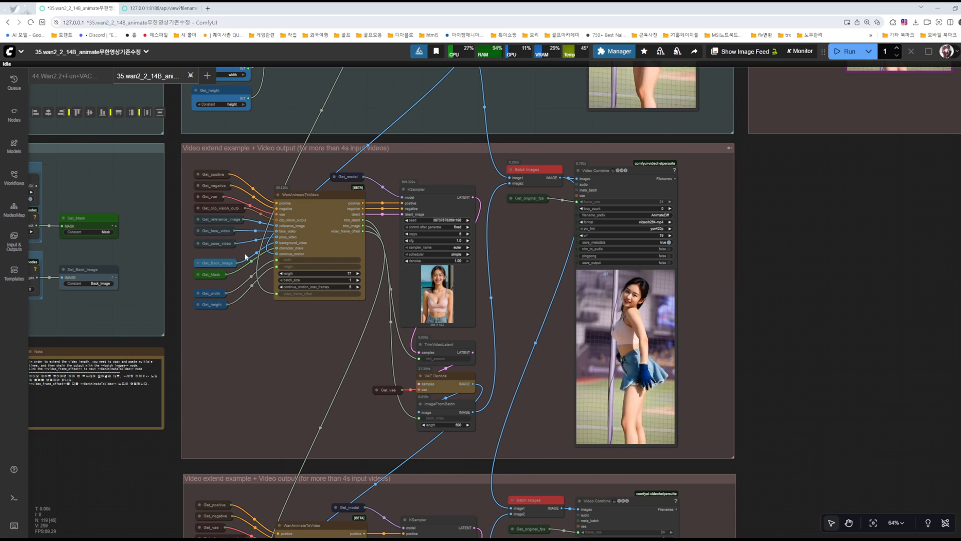
left_click_drag(530, 267, 509, 393)
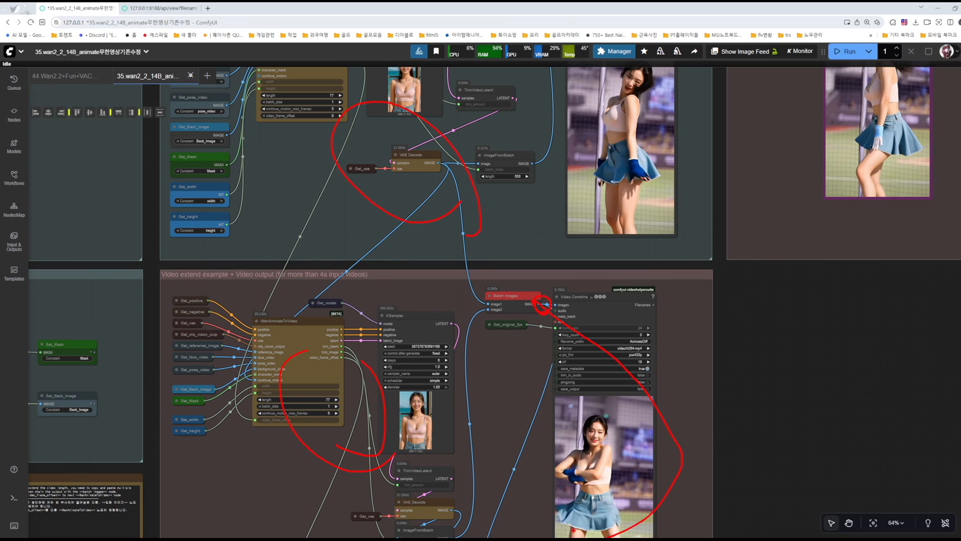
key("Escape")
left_click_drag(526, 452, 561, 156)
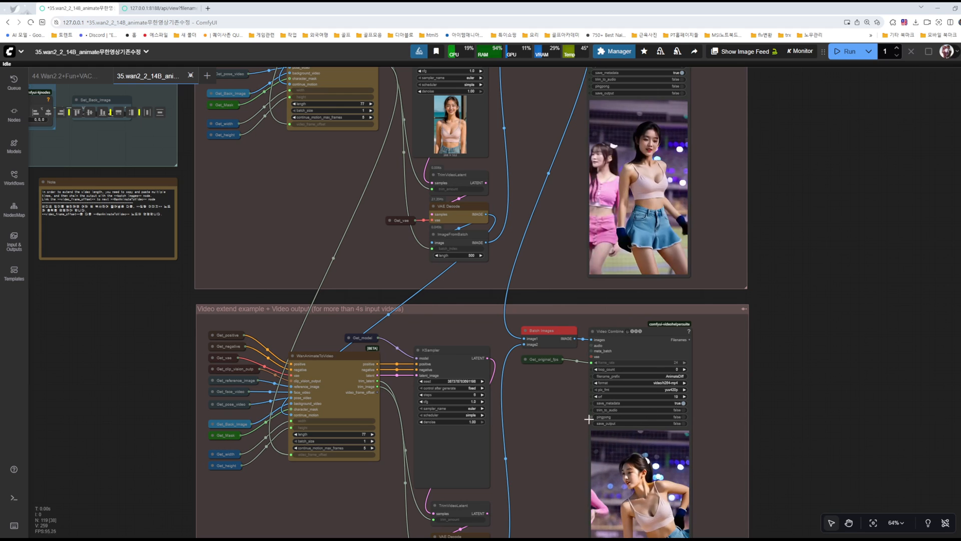
scroll(591, 418, "down", 3)
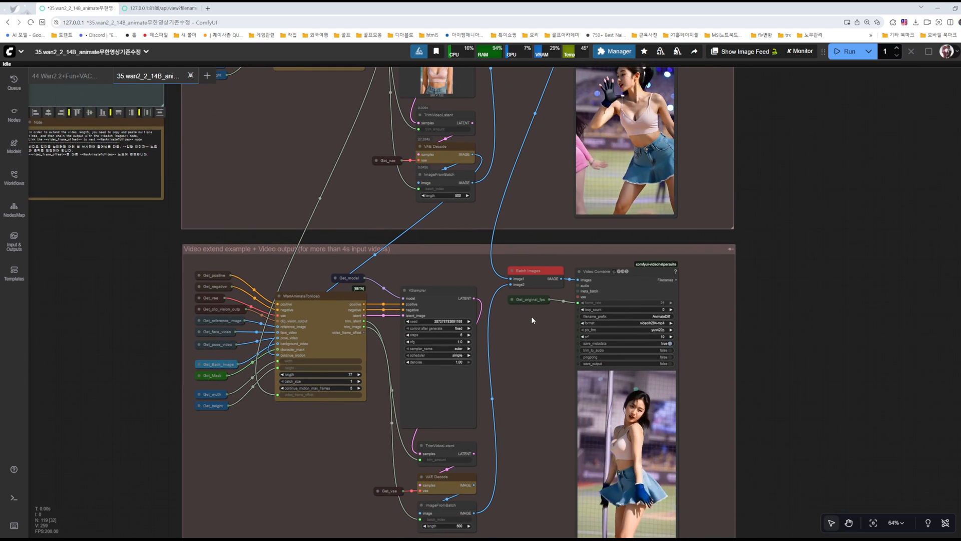
scroll(531, 316, "down", 6)
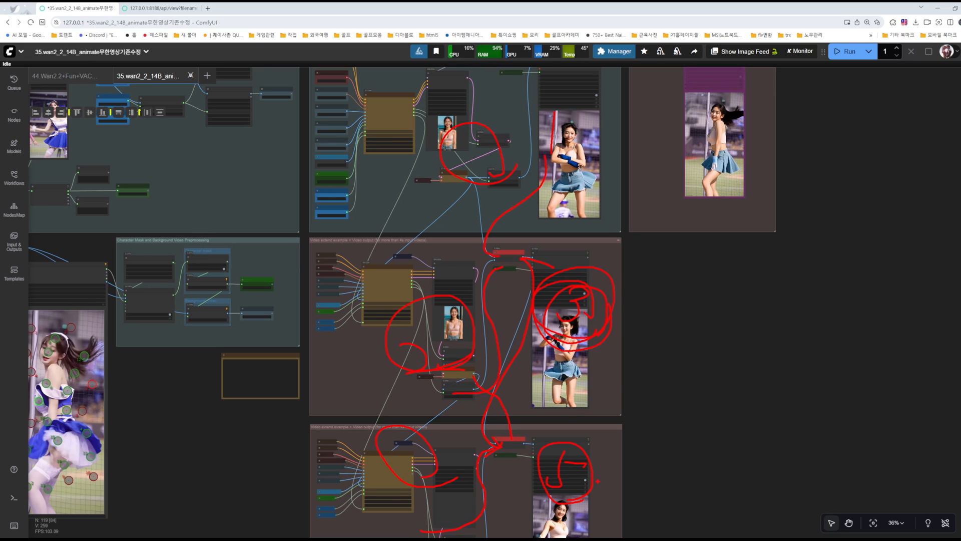
Step: Inspect the copied extend group's nodes and check the first extend group's Video Combine frame details
left_click_drag(676, 419, 717, 296)
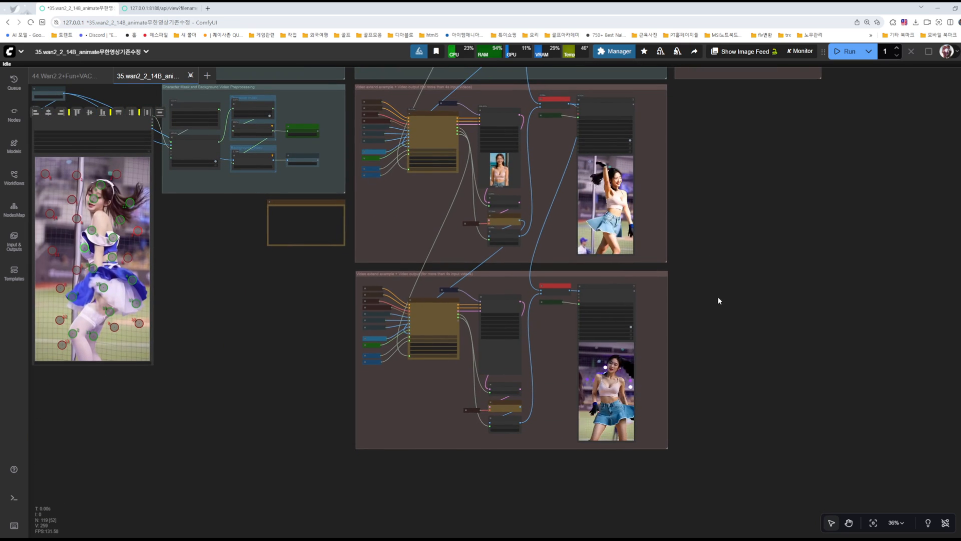
scroll(713, 299, "up", 4)
scroll(695, 306, "up", 6)
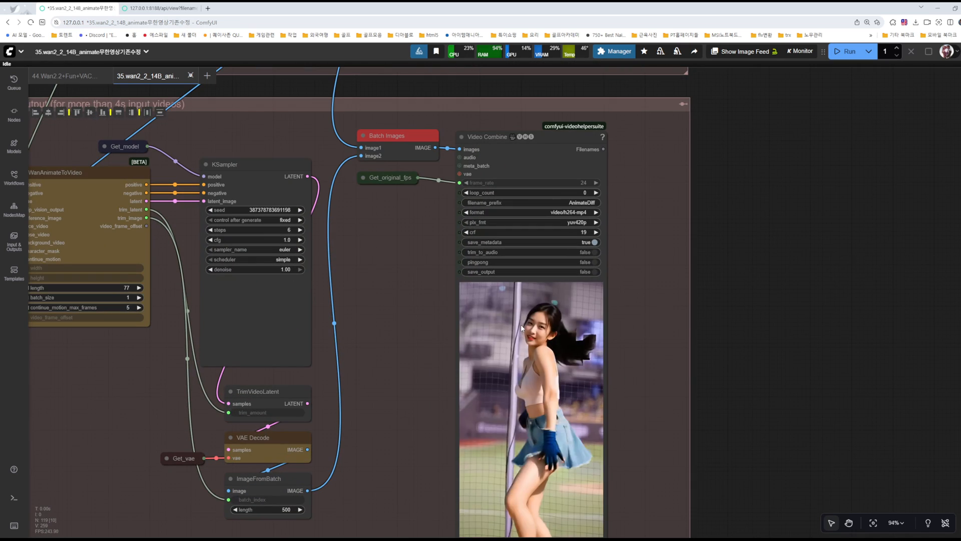
left_click_drag(779, 189, 769, 286)
scroll(770, 286, "down", 5)
right_click(610, 145)
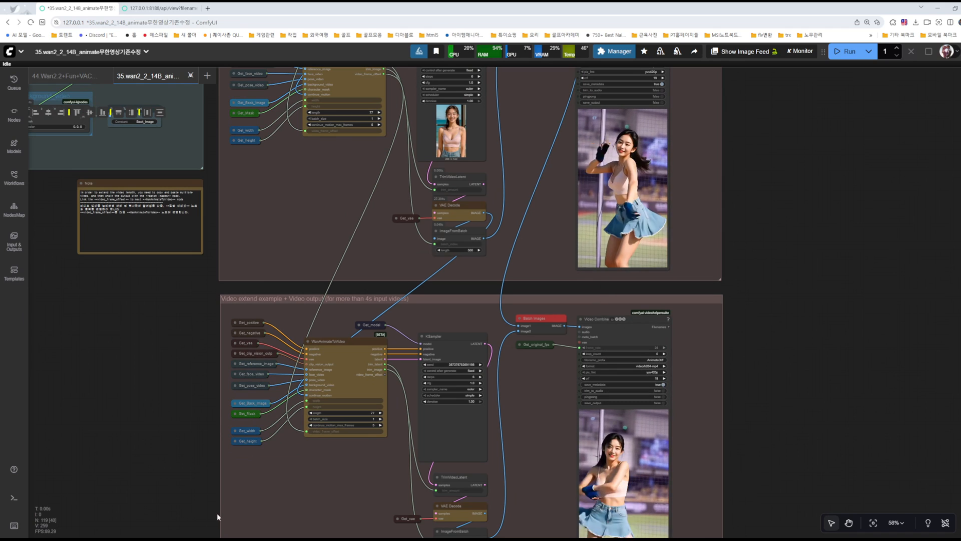
Step: Switch to Calculator, add 77 to 149 and subtract 5 to work out the lengthened video's frame total
key("alt+Tab")
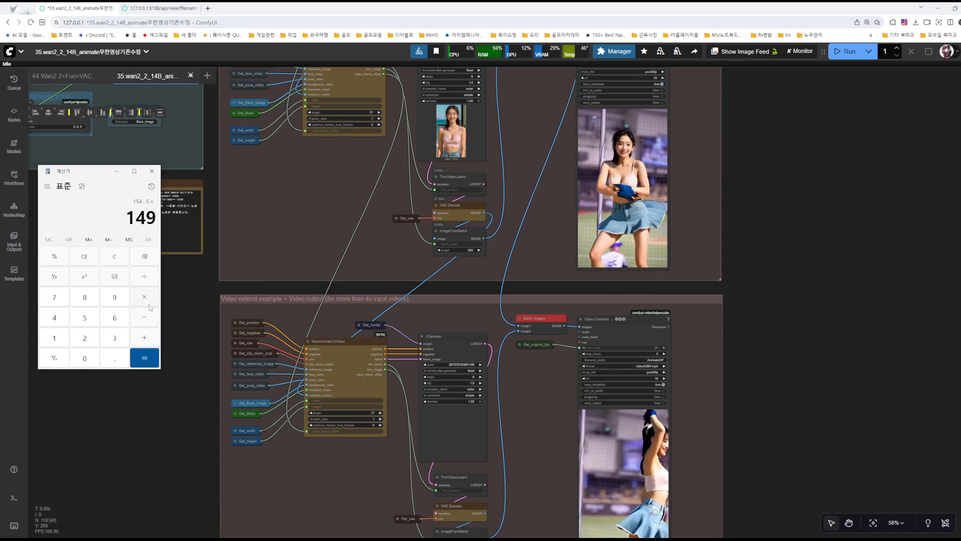
left_click(144, 338)
left_click(55, 297)
left_click(55, 297)
left_click(144, 357)
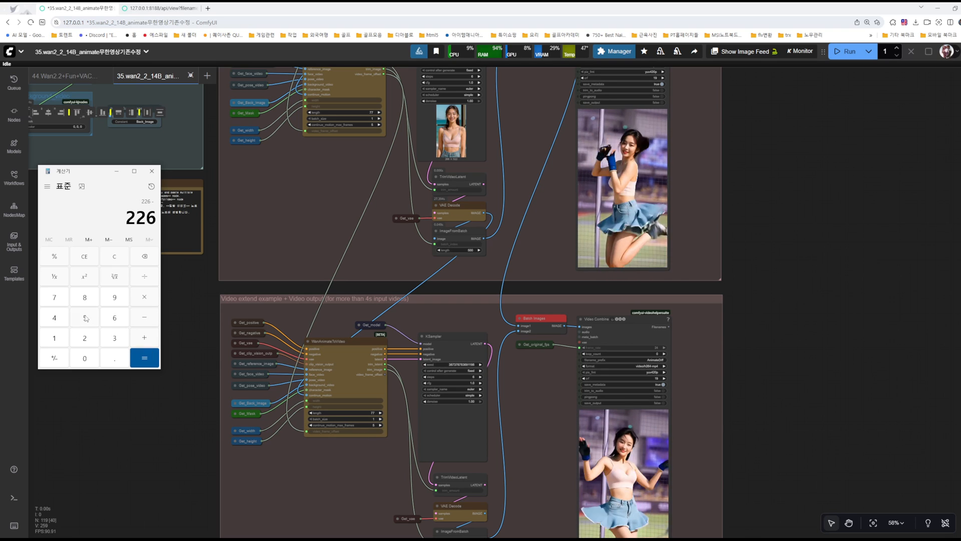
left_click(116, 171)
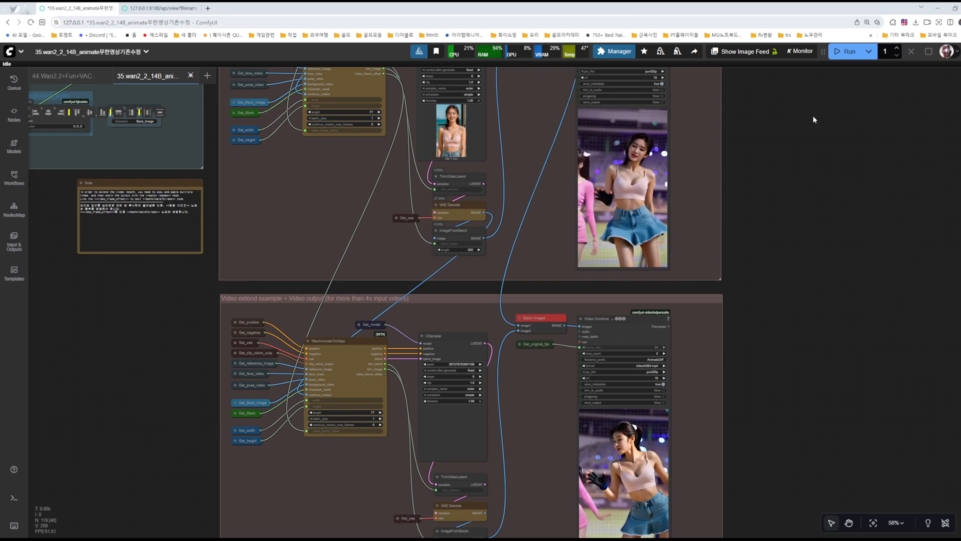
Step: Recheck the links of both extend groups and run the workflow
scroll(764, 394, "down", 2)
scroll(650, 336, "up", 8)
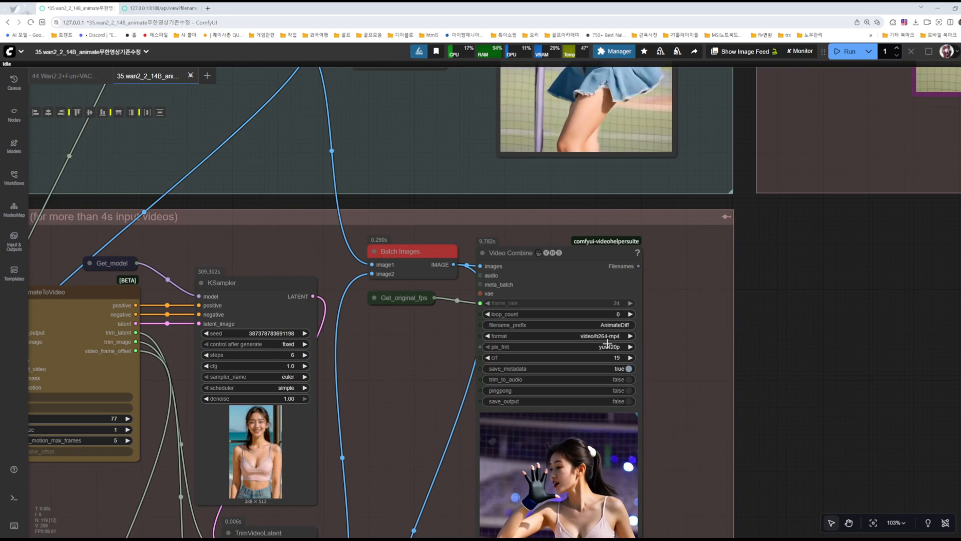
left_click_drag(407, 358, 566, 338)
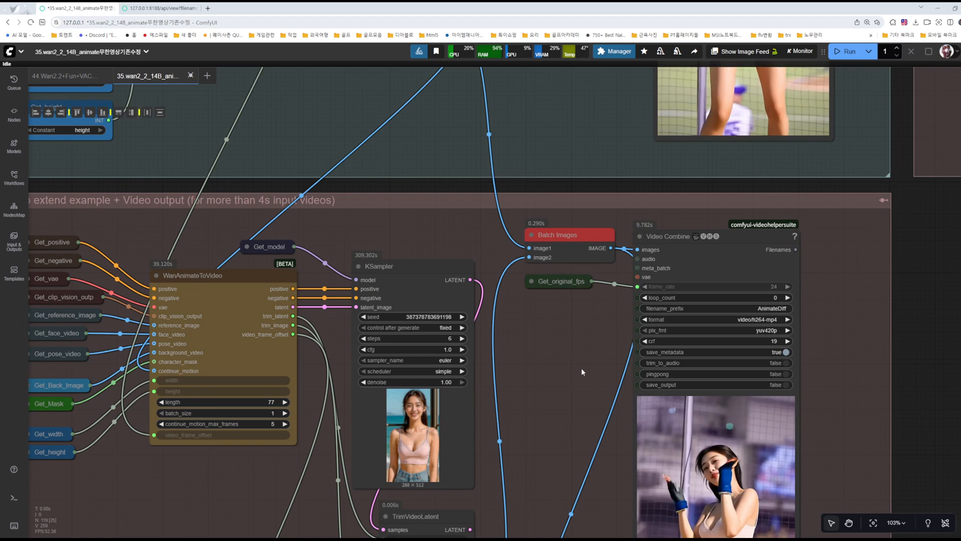
scroll(582, 368, "down", 5)
scroll(580, 356, "down", 2)
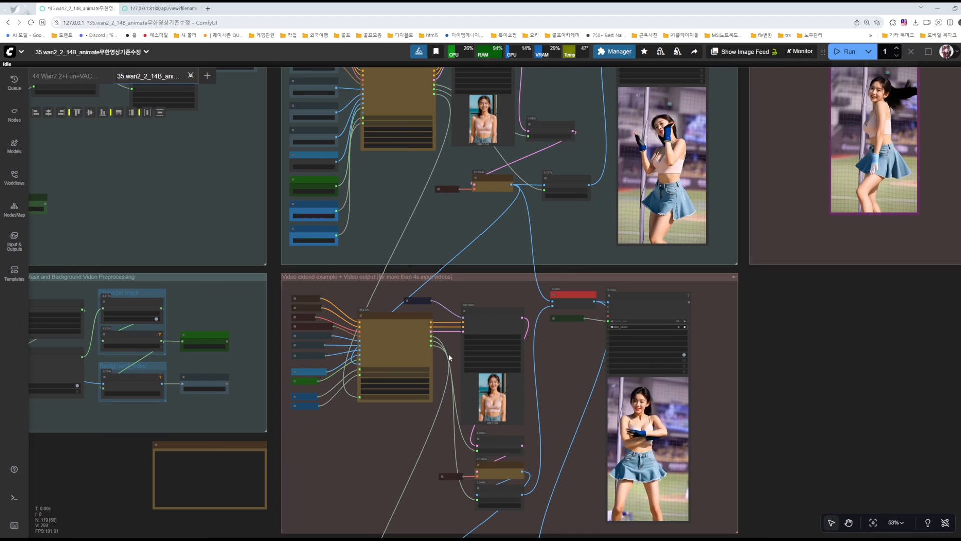
scroll(565, 387, "down", 5)
scroll(774, 271, "down", 1)
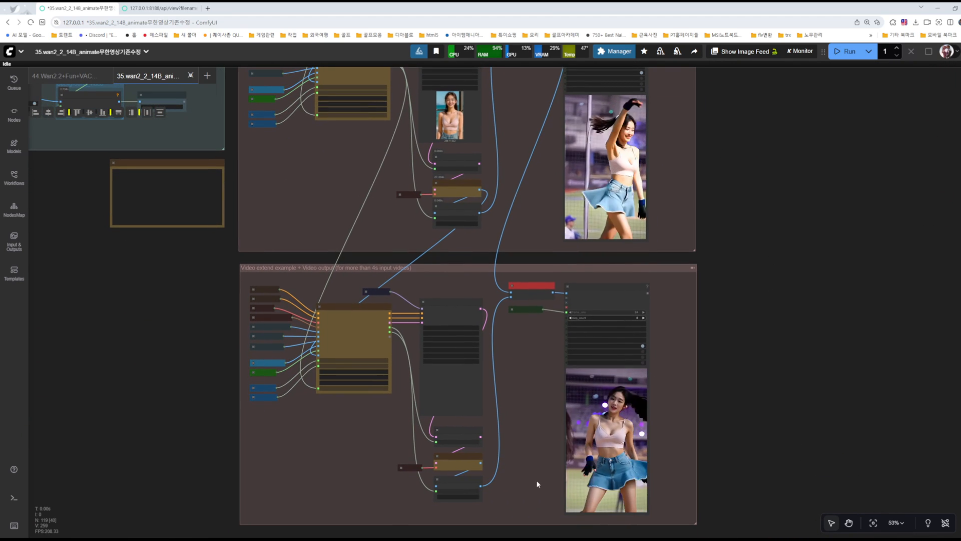
left_click(850, 53)
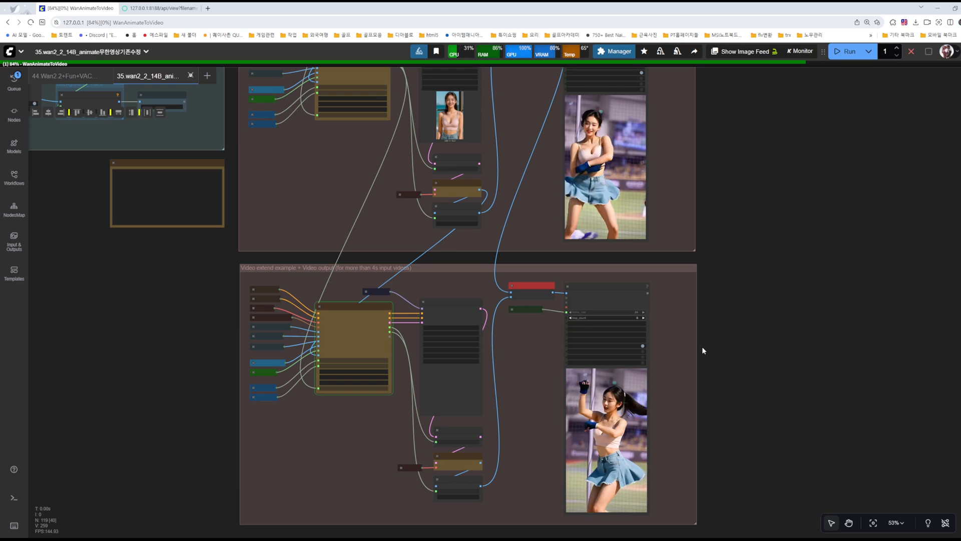
Step: Check the first extend group's Video Combine details and pause its video preview
scroll(787, 353, "up", 1)
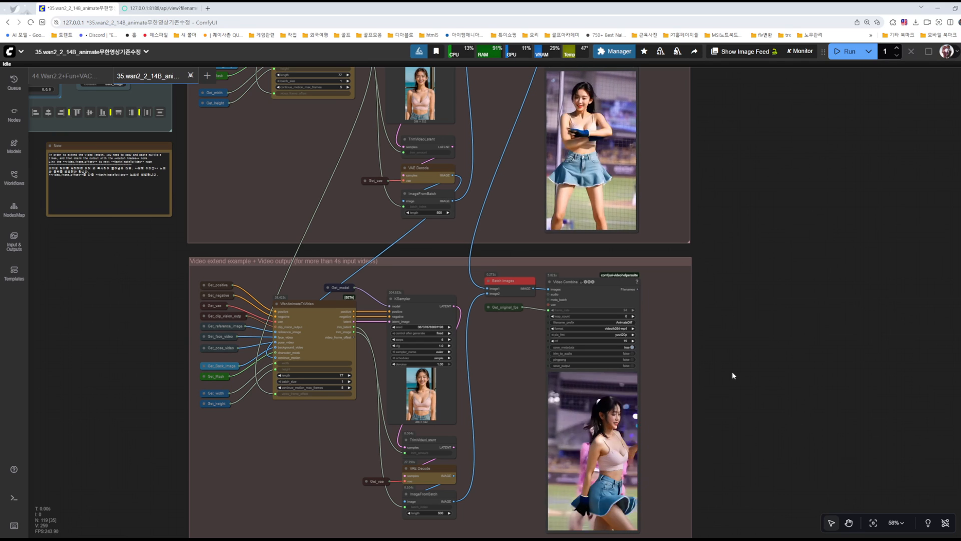
scroll(735, 276, "down", 6)
left_click_drag(767, 221, 732, 328)
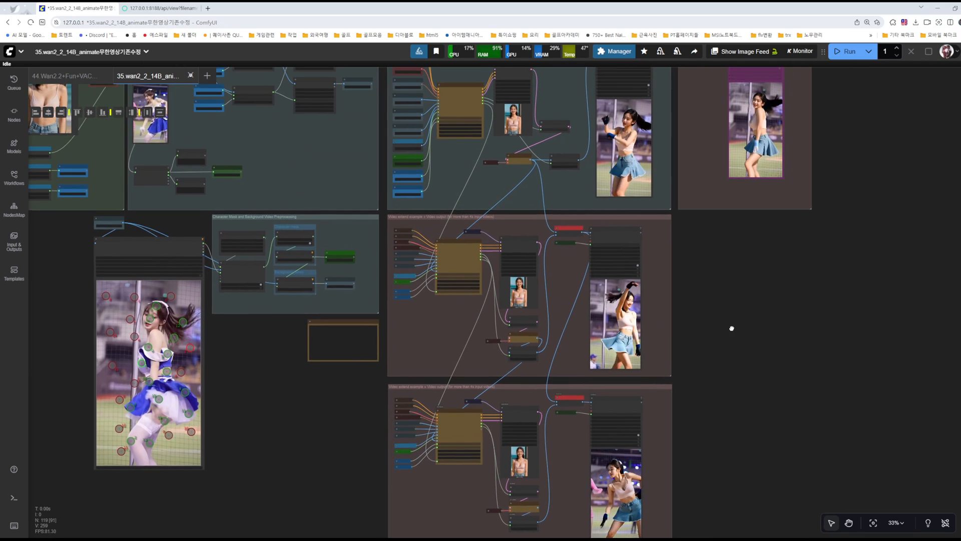
scroll(729, 315, "down", 3)
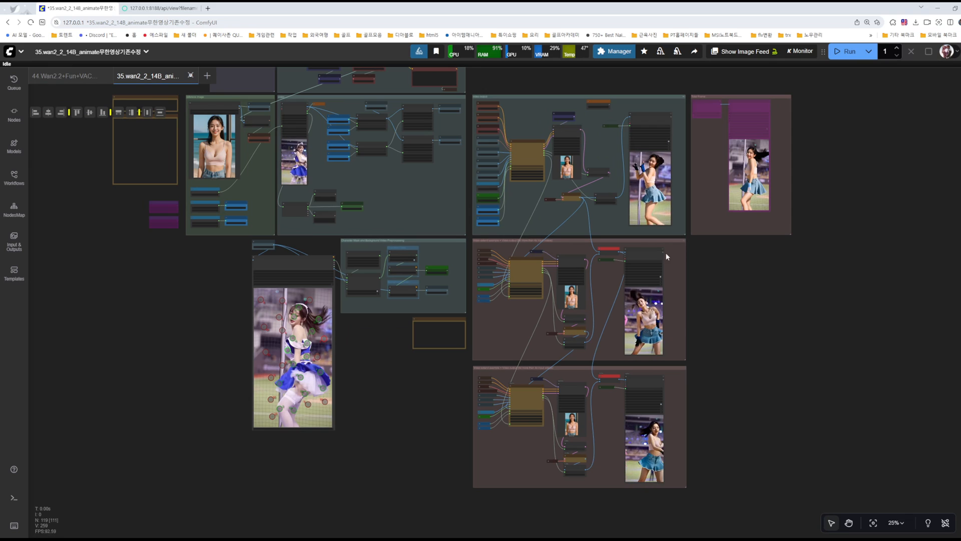
left_click_drag(728, 288, 809, 218)
scroll(729, 329, "up", 7)
scroll(734, 323, "up", 4)
right_click(568, 250)
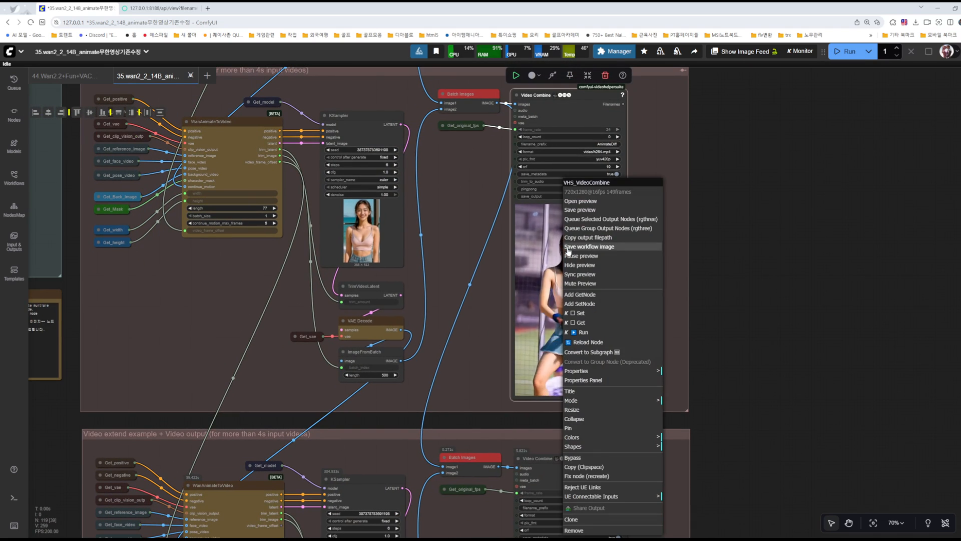
left_click(583, 257)
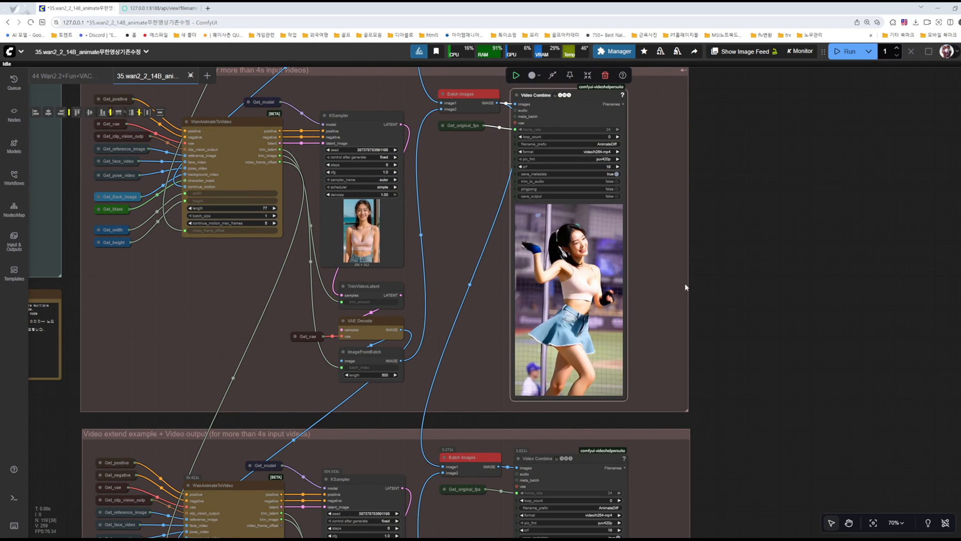
Step: Check the base group's Video Combine details and pause its video preview
scroll(751, 329, "down", 3)
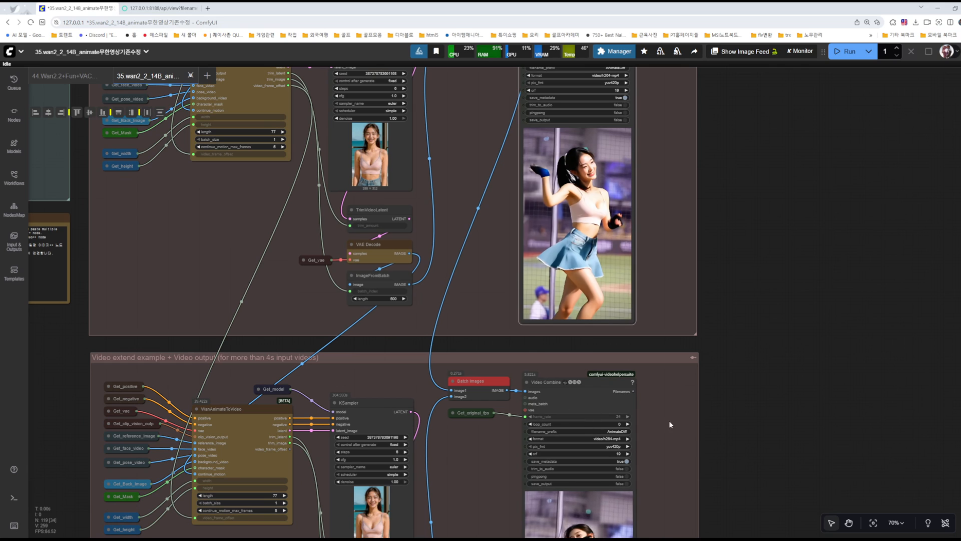
scroll(743, 269, "down", 4)
left_click_drag(751, 103, 763, 296)
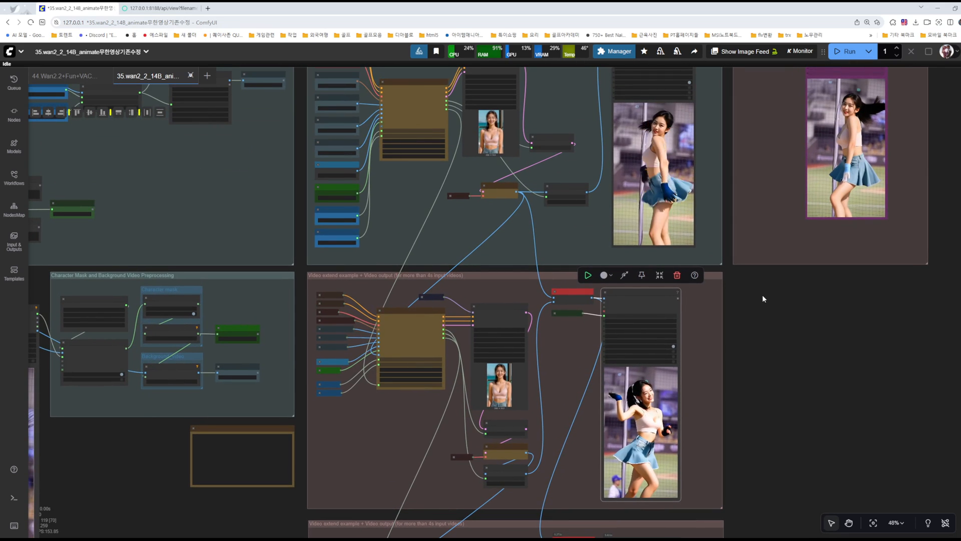
right_click(645, 165)
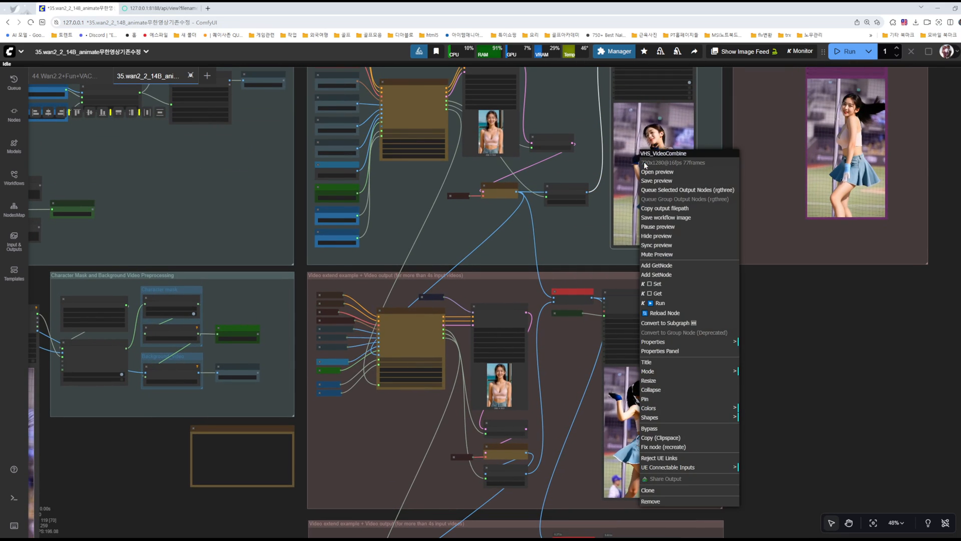
left_click(663, 227)
Step: Check the frame count of the generated video in the second extend group's Video Combine node
left_click_drag(796, 383, 794, 272)
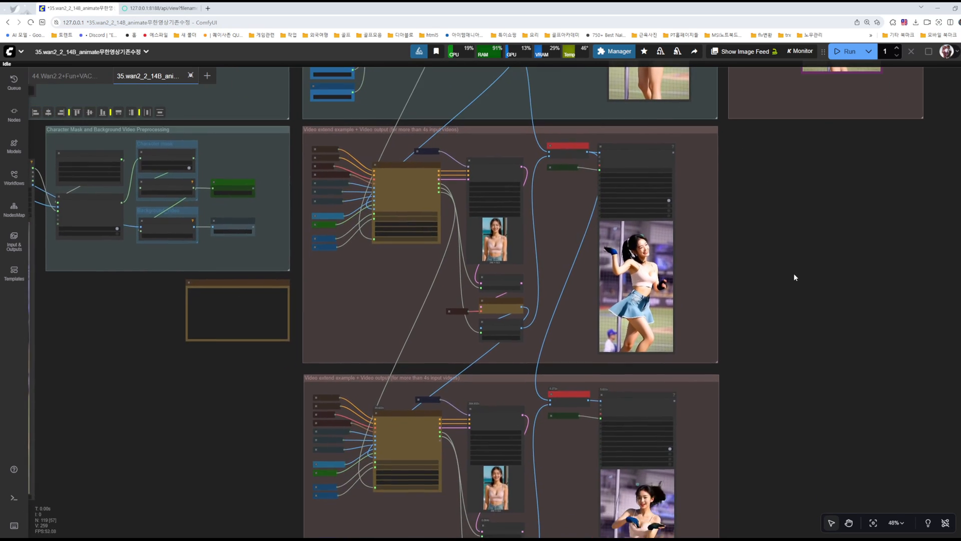
scroll(793, 271, "down", 4)
left_click_drag(789, 431, 779, 380)
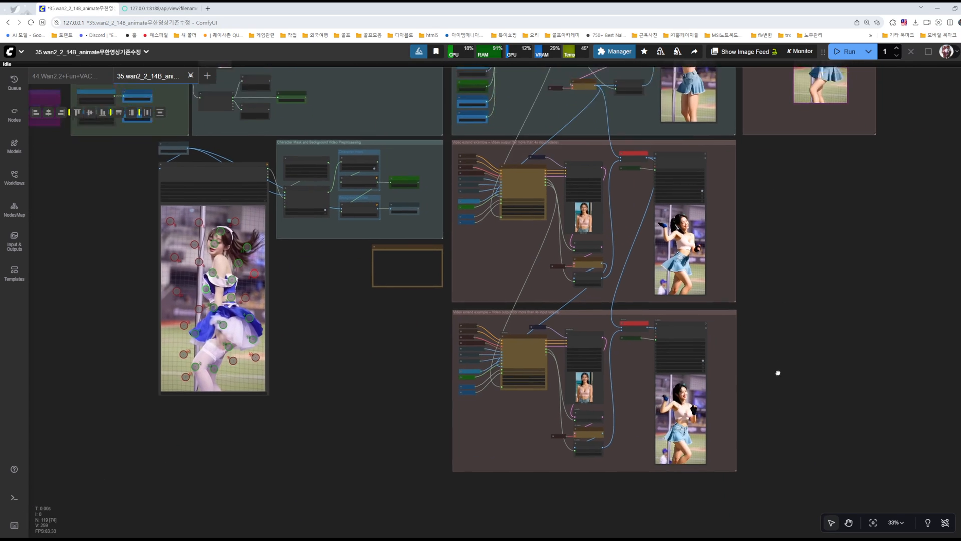
scroll(768, 340, "up", 7)
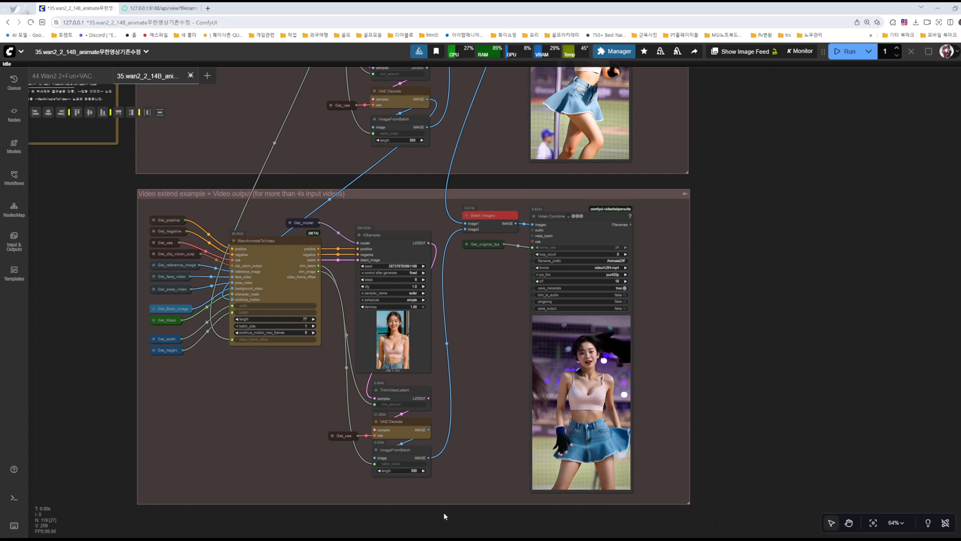
left_click(426, 538)
left_click(846, 326)
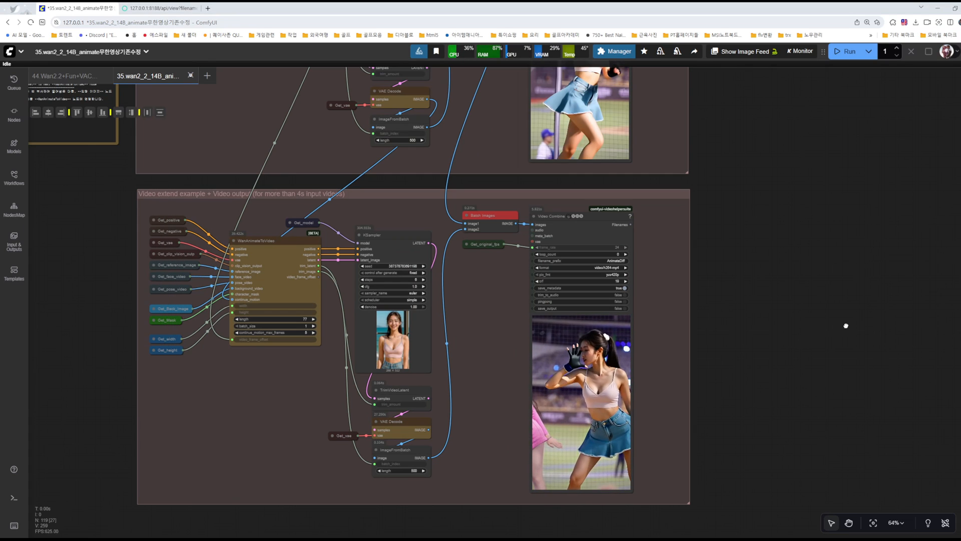
scroll(551, 338, "up", 4)
right_click(561, 332)
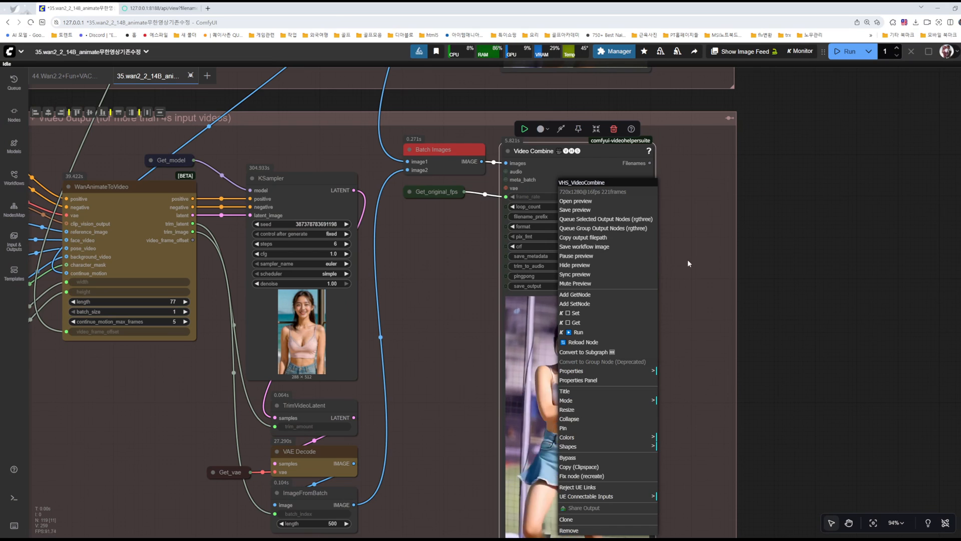
left_click(686, 259)
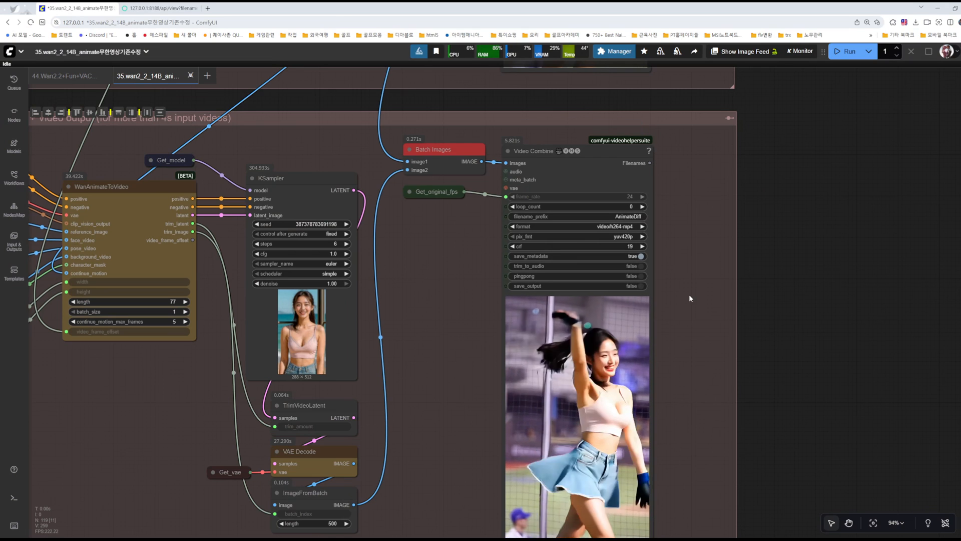
Step: Examine the frame_load_cap and skip_first_frames settings of the Load Video node for the source dance clip
left_click_drag(444, 284, 951, 317)
scroll(338, 198, "down", 6)
left_click_drag(274, 191, 582, 470)
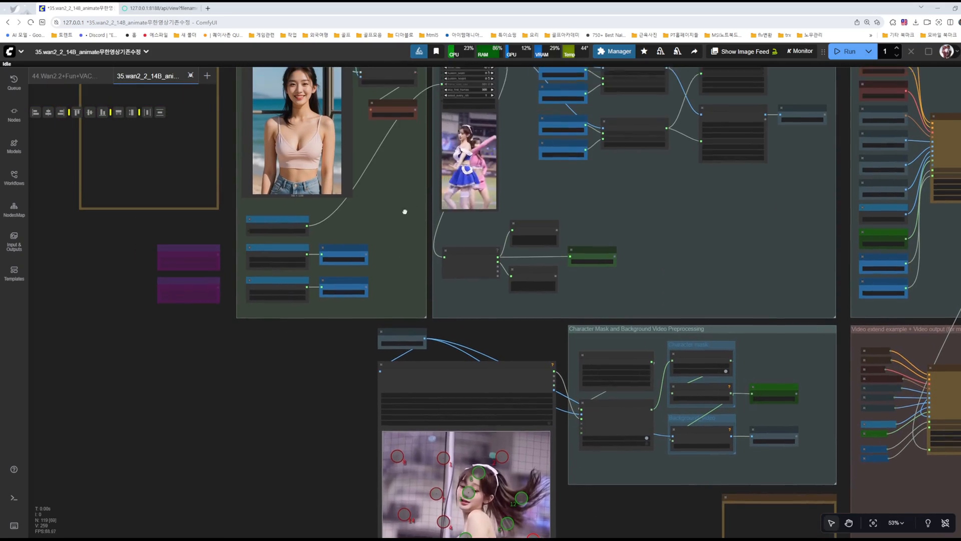
scroll(420, 205, "up", 12)
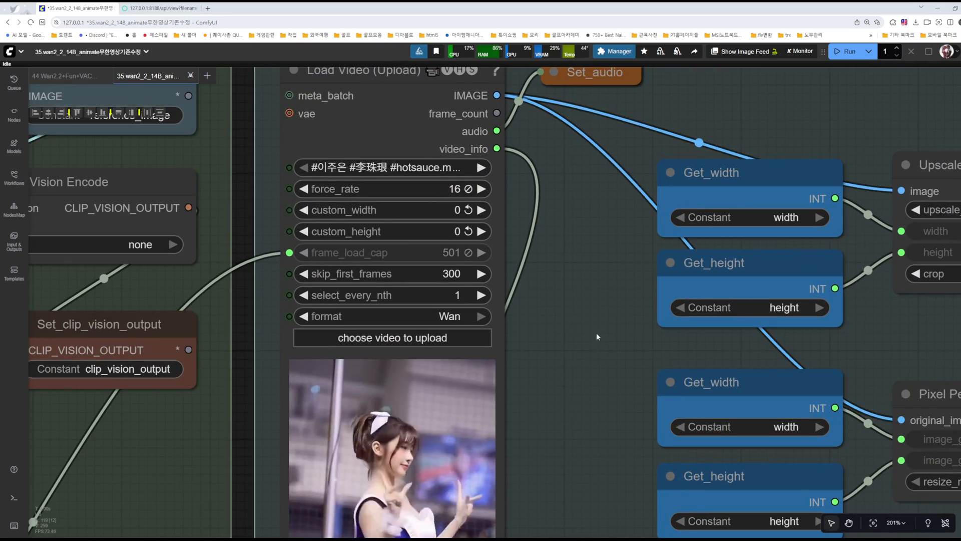
Step: Duplicate the second extend group with all its nodes and place the copy directly below it
scroll(593, 333, "down", 8)
left_click_drag(584, 385, 281, 214)
left_click_drag(560, 325, 168, 151)
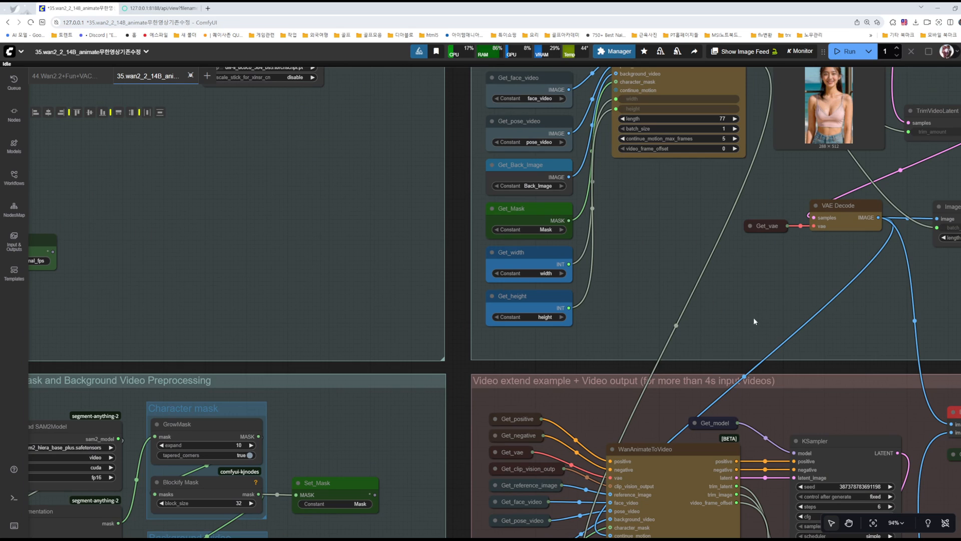
left_click_drag(750, 322, 327, 153)
left_click_drag(922, 342, 537, 307)
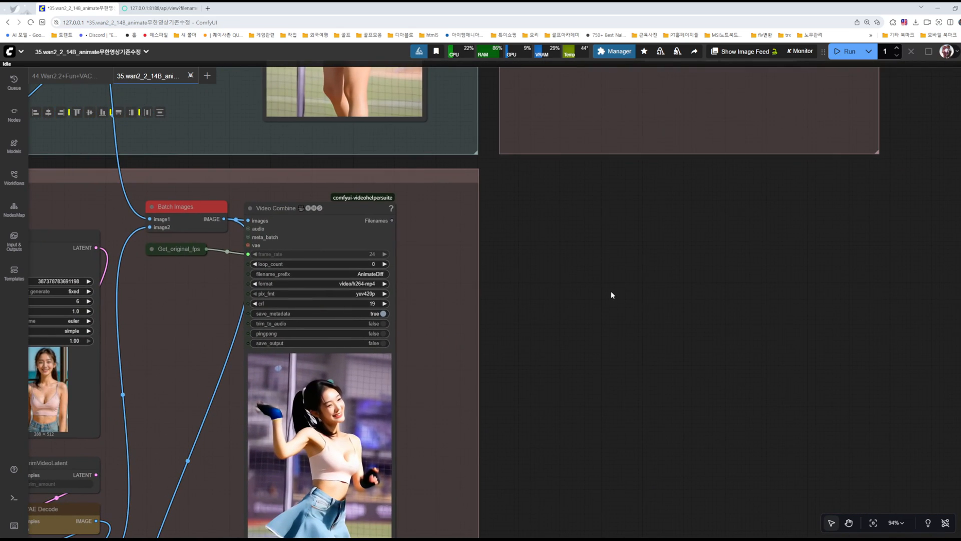
scroll(563, 309, "down", 8)
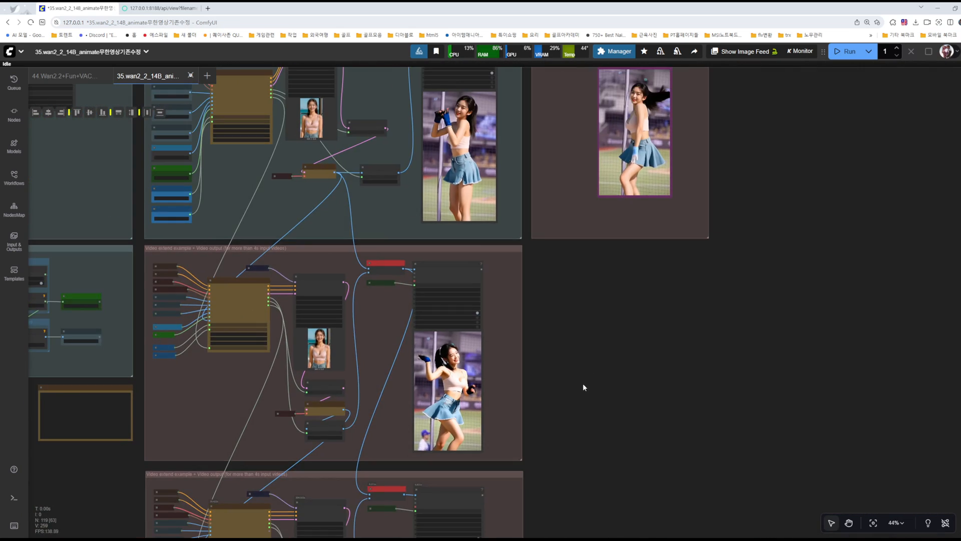
left_click_drag(583, 386, 669, 233)
left_click_drag(665, 311, 743, 101)
left_click_drag(753, 224, 763, 267)
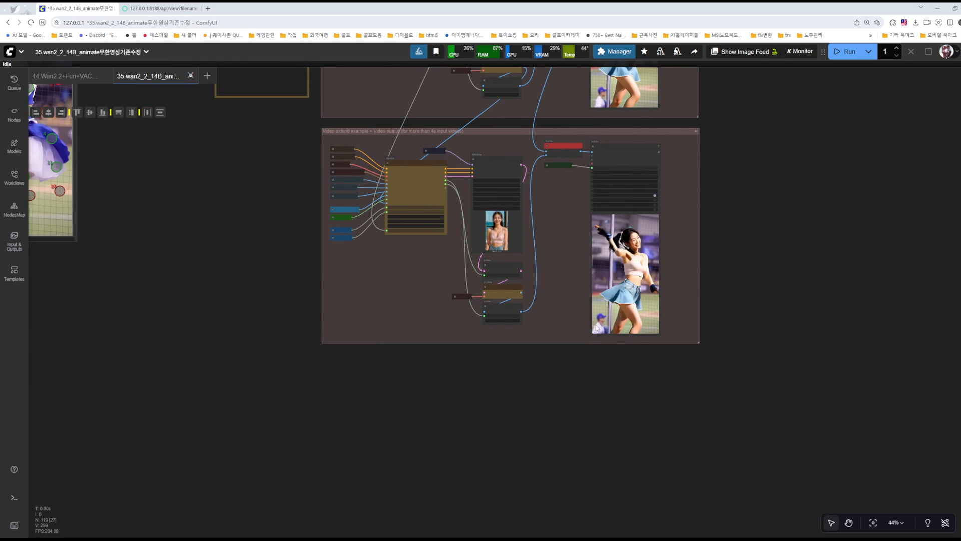
left_click_drag(744, 129, 744, 130)
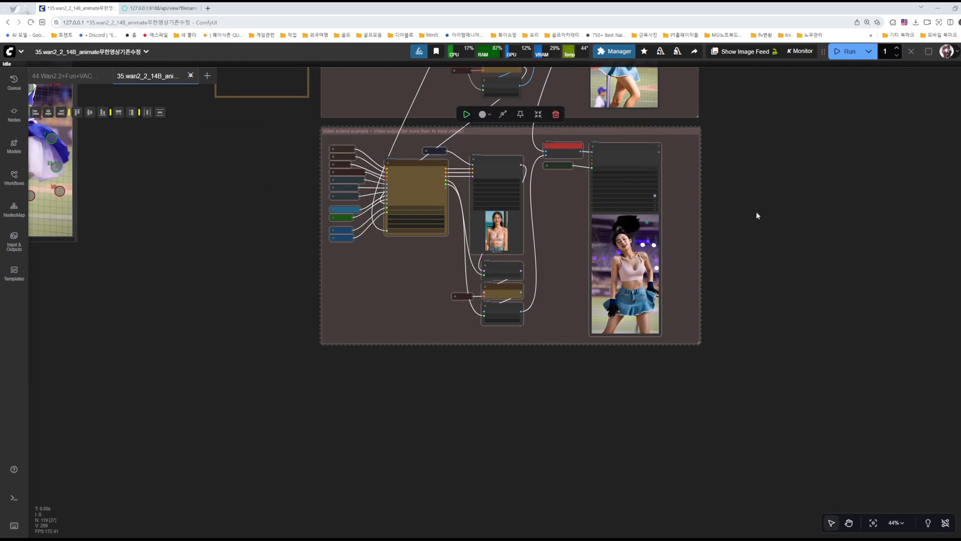
left_click(315, 419)
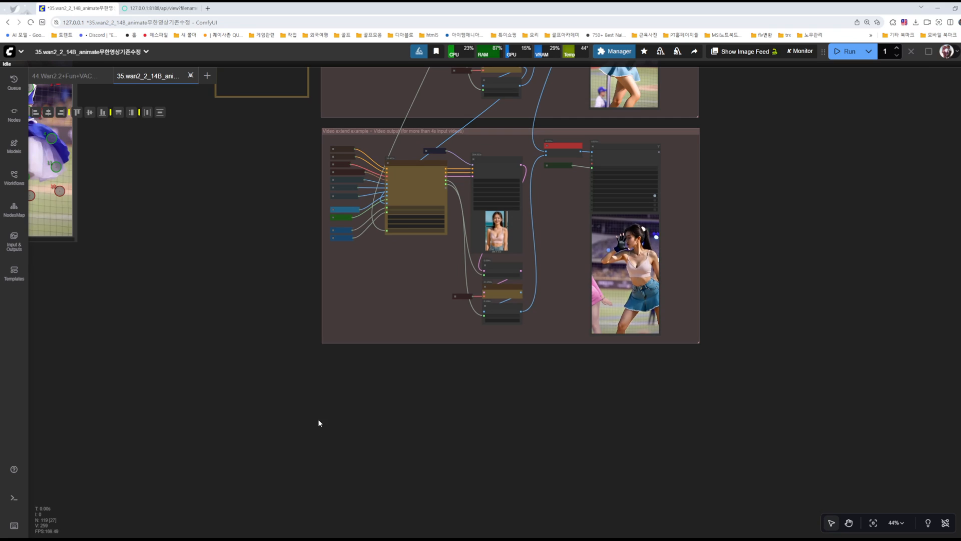
key("ctrl+v")
left_click_drag(462, 424, 428, 363)
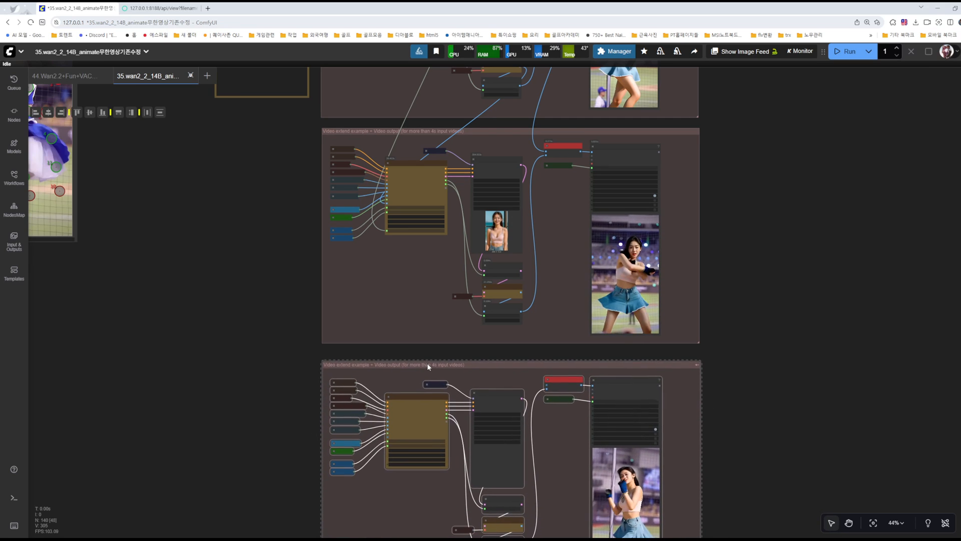
Step: Connect the second extend group's video_frame_offset output to the video_frame_offset input of WanAnimateToVideo in the duplicated group below it
left_click(437, 251)
scroll(445, 187, "up", 4)
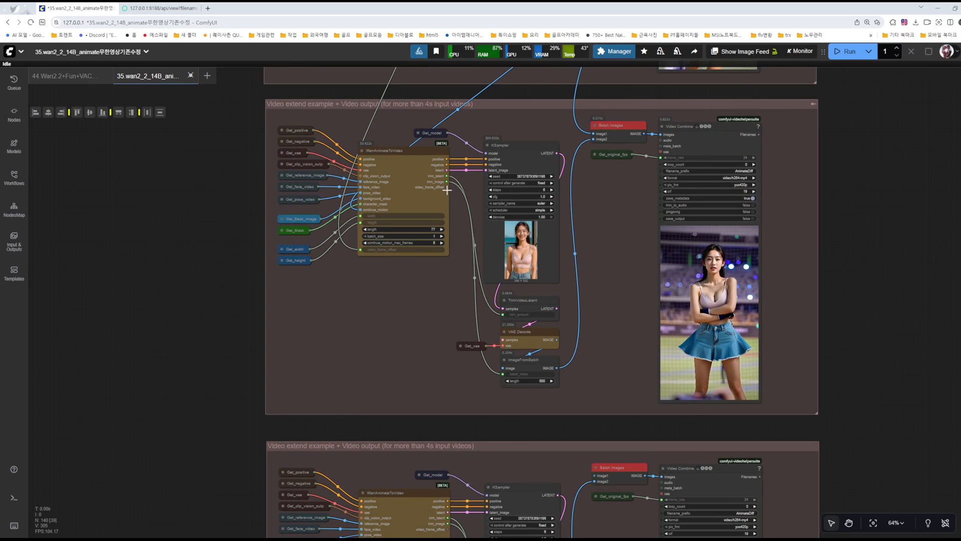
left_click_drag(416, 294, 463, 196)
left_click_drag(494, 90, 409, 495)
left_click_drag(500, 253, 446, 321)
left_click_drag(407, 252, 405, 208)
scroll(570, 272, "up", 4)
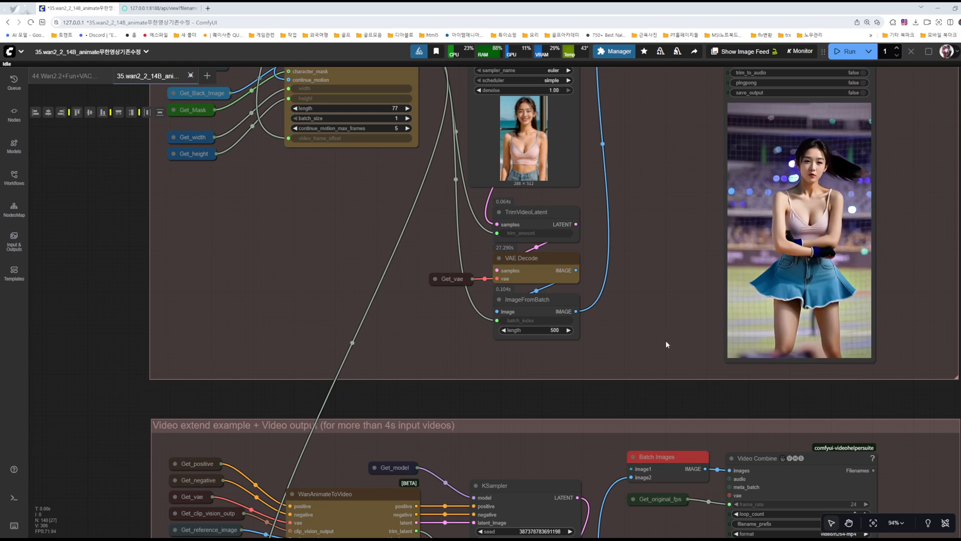
Step: Link the second extend group's VAE Decode IMAGE output to the continue_motion input of the duplicated group's WanAnimateToVideo node
left_click_drag(612, 300, 633, 159)
left_click_drag(617, 200, 311, 440)
left_click_drag(523, 290, 305, 220)
Step: Link the second extend group's Batch Images output to image1 of the Batch Images node in the duplicated group
scroll(460, 329, "down", 3)
left_click_drag(451, 179, 477, 370)
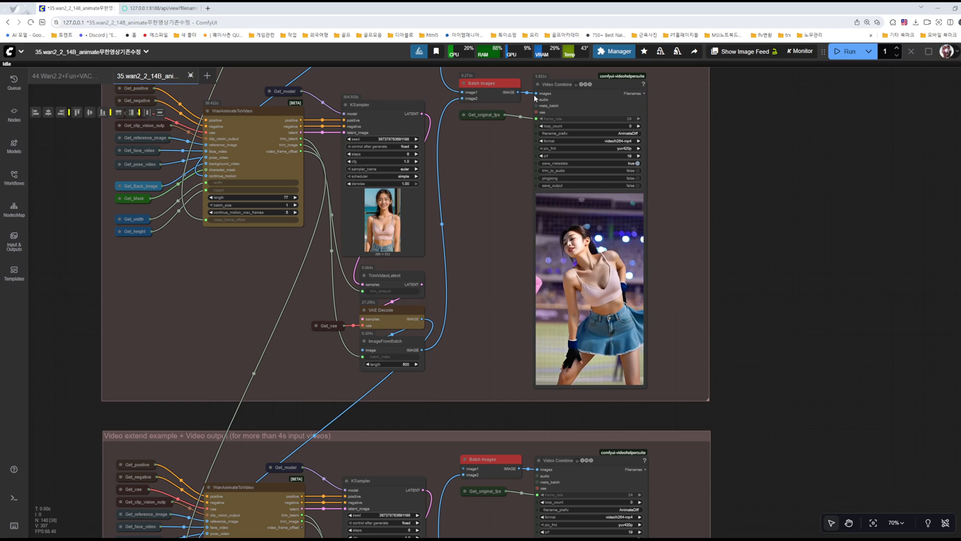
left_click_drag(524, 176, 463, 469)
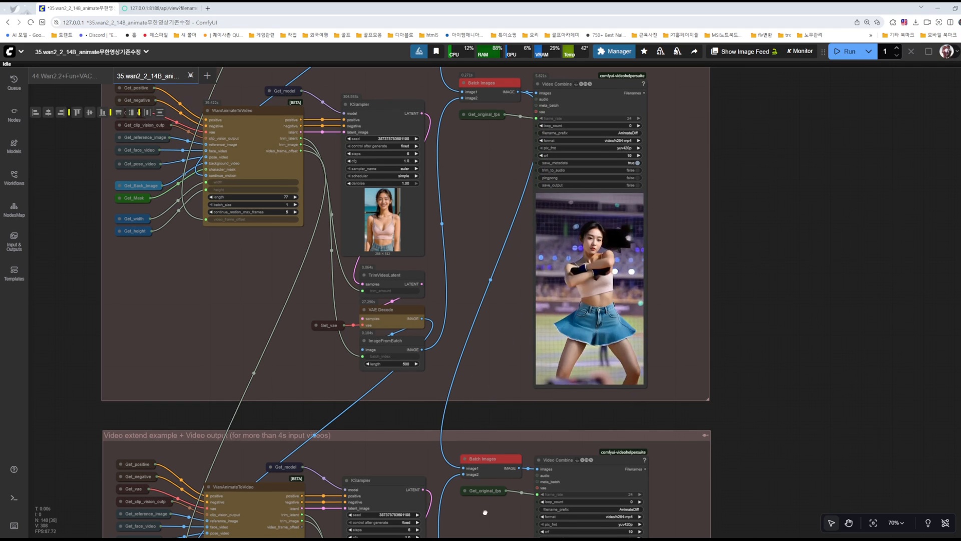
scroll(484, 512, "down", 3)
scroll(509, 440, "down", 4)
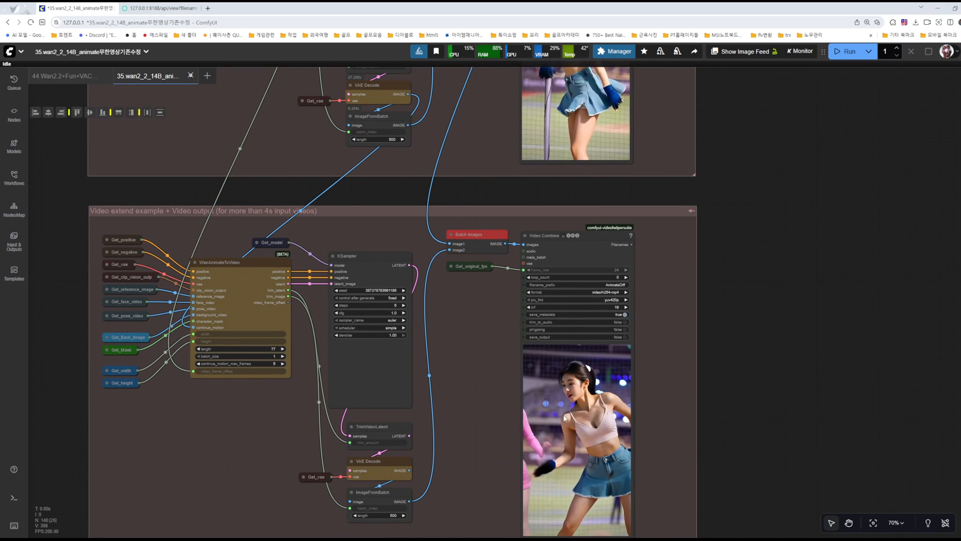
Step: Delete the duplicated third extend group together with all its nodes
scroll(774, 272, "down", 8)
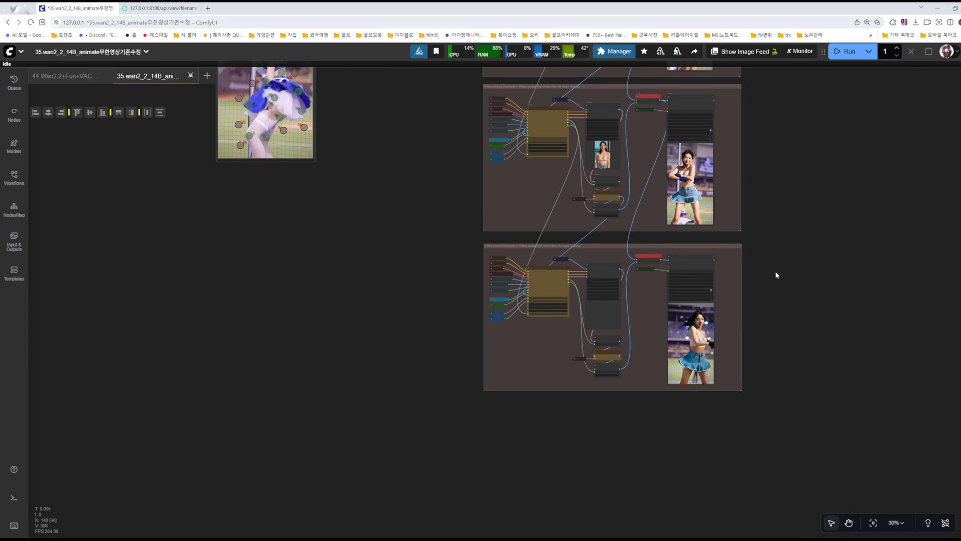
scroll(747, 326, "down", 2)
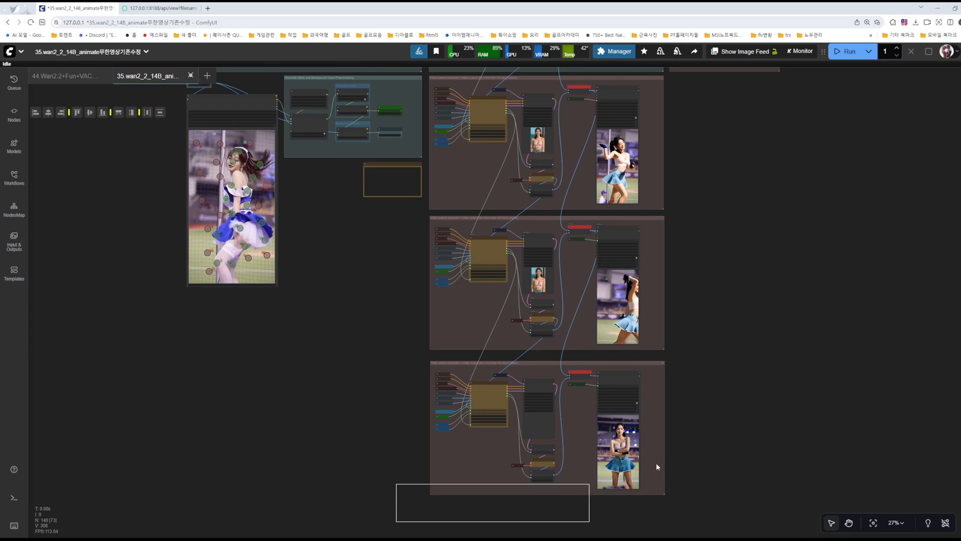
left_click_drag(749, 359, 747, 361)
key("Delete")
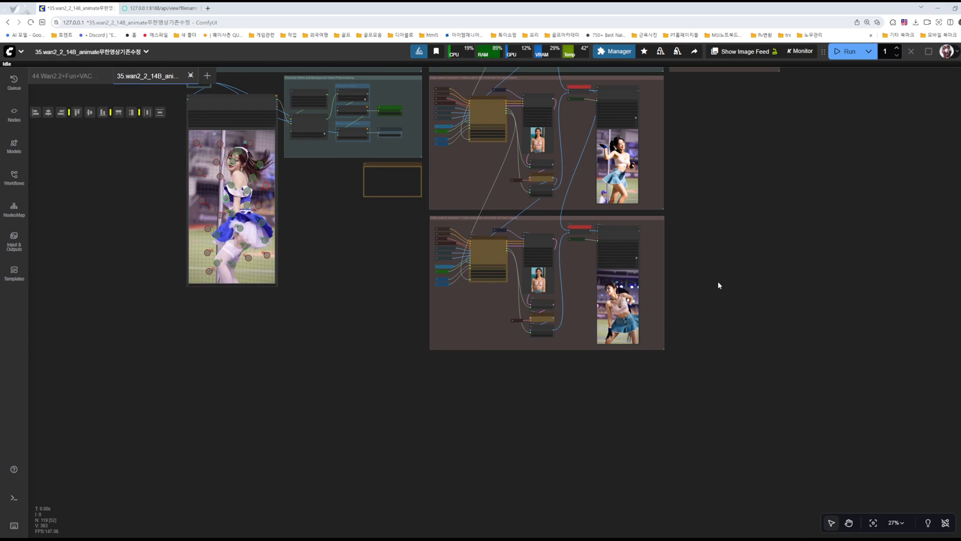
Step: Check the resolution, frame rate and frame count of the video in the second extend group's Video Combine node
left_click_drag(718, 265, 679, 392)
scroll(681, 362, "up", 5)
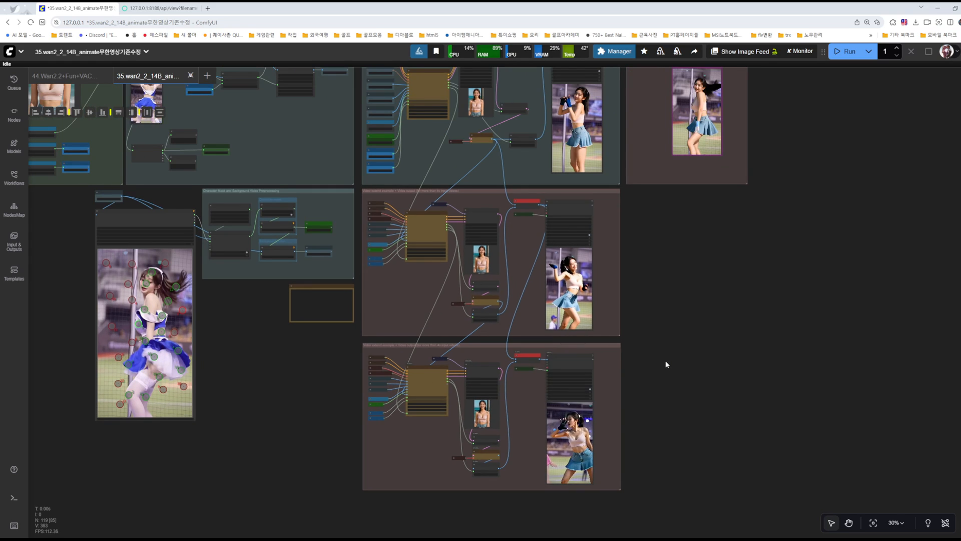
scroll(641, 354, "up", 4)
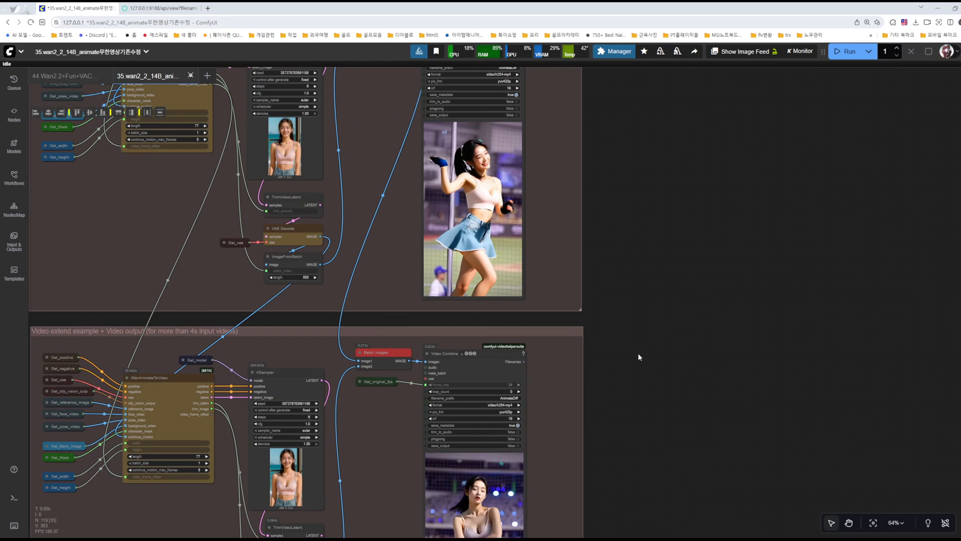
left_click_drag(628, 367, 685, 236)
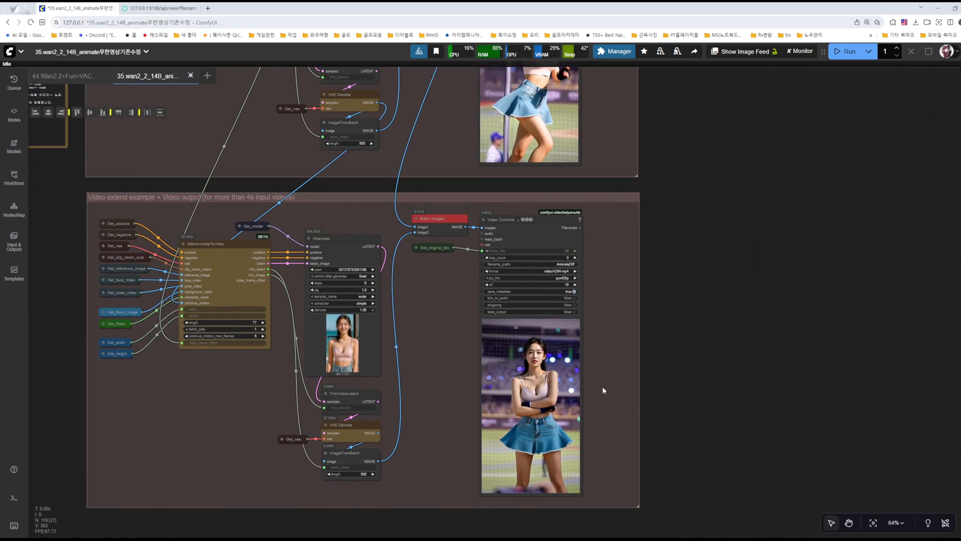
right_click(532, 358)
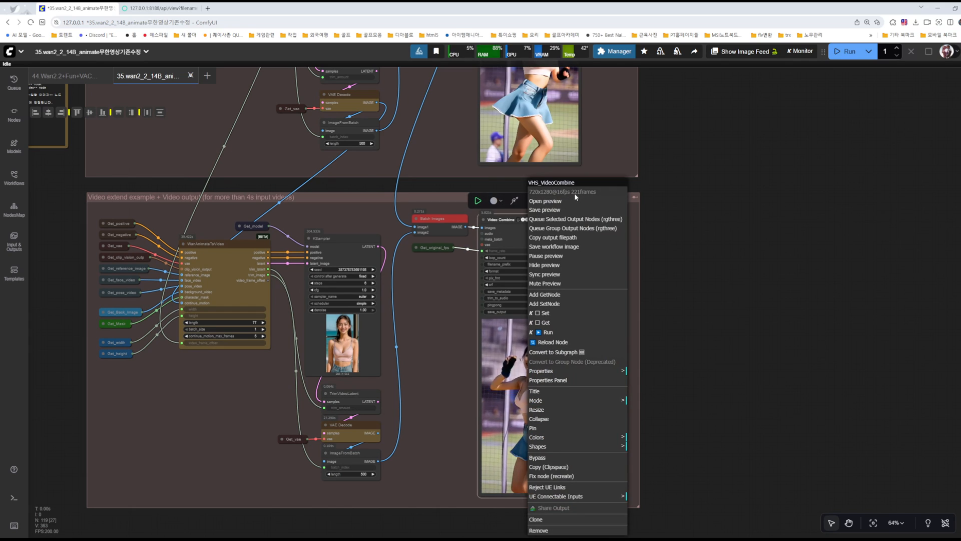
left_click(710, 280)
Step: Work out the video's duration in the Windows calculator by dividing 221 frames by 16
left_click(205, 537)
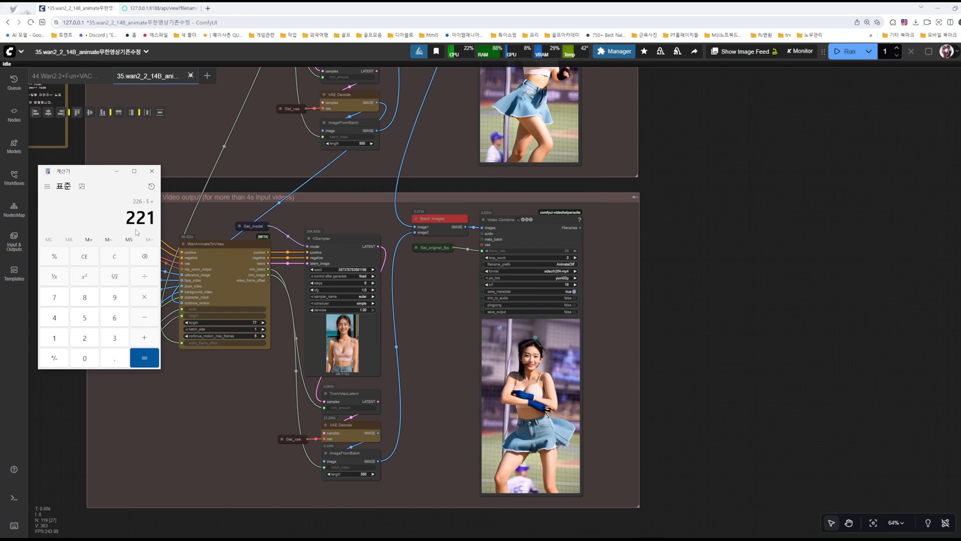
left_click(54, 338)
left_click(114, 317)
left_click(138, 353)
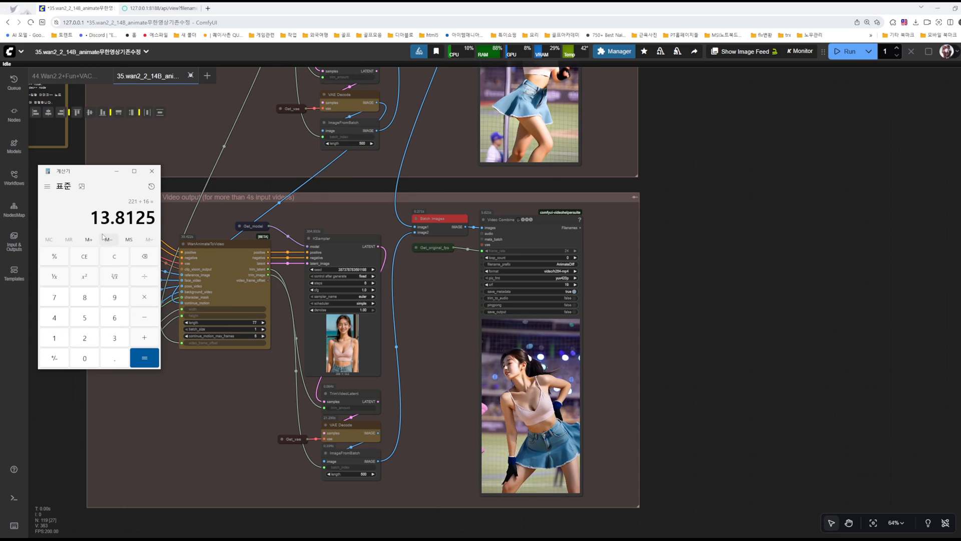
left_click(116, 171)
Step: Open the second extend group's video preview full size, watch it and close the preview pages
right_click(534, 360)
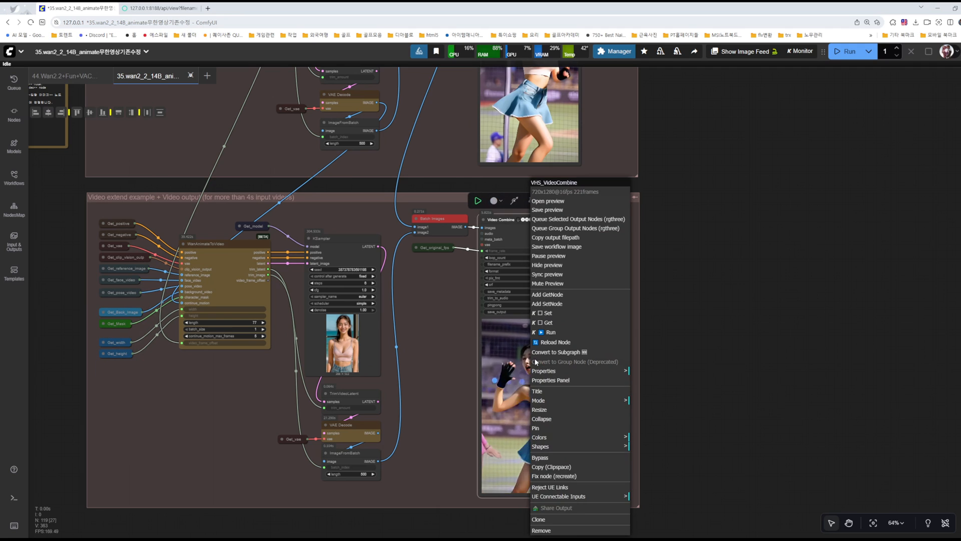
left_click(557, 201)
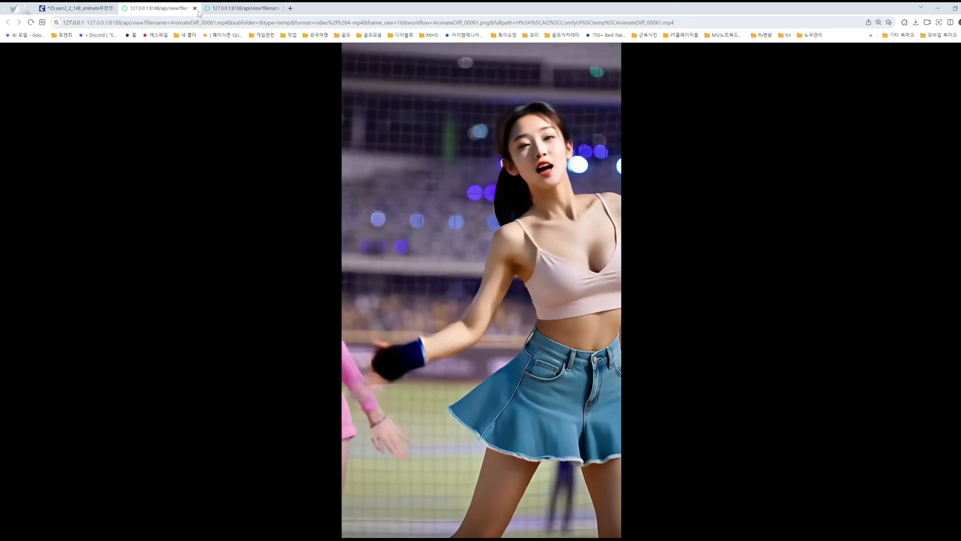
left_click(196, 8)
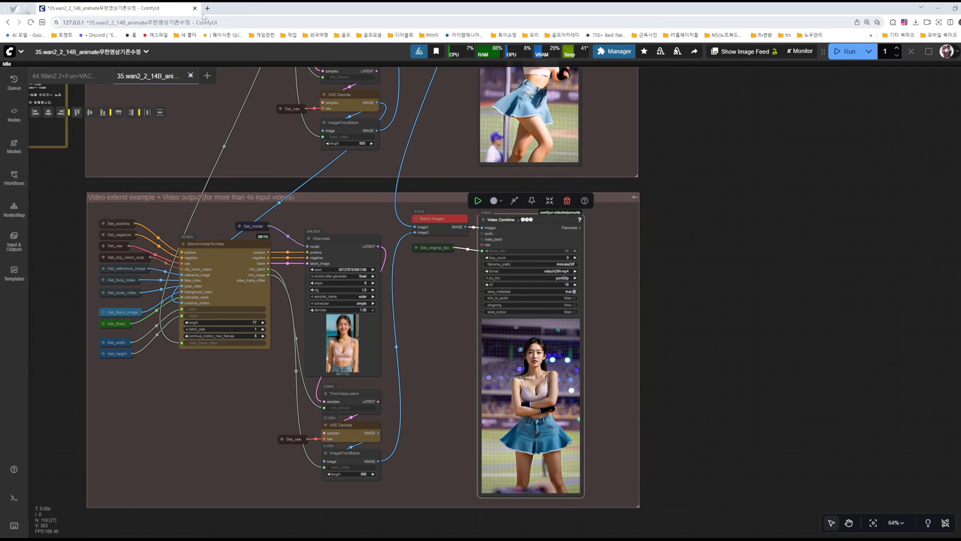
left_click(721, 272)
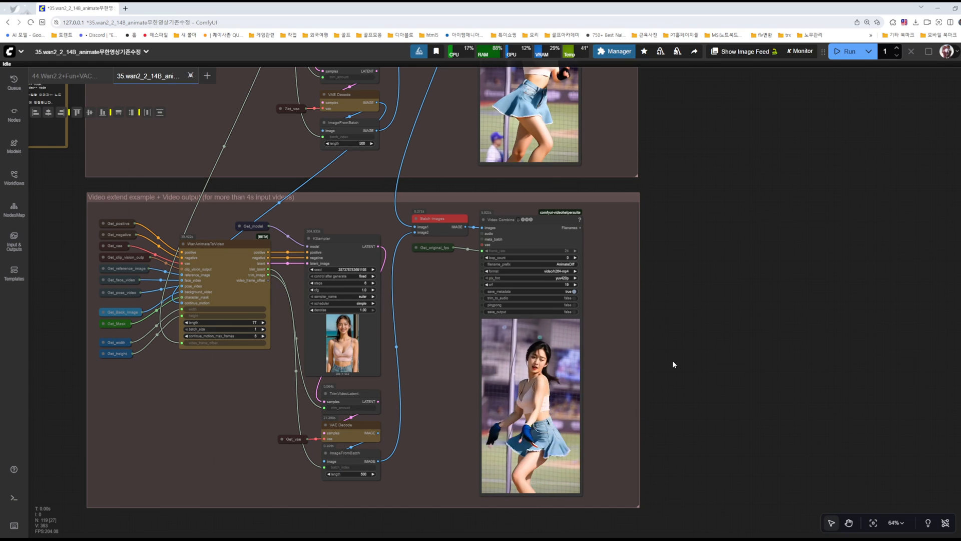
Step: Examine the bypassed Total Frame group with its Image Batch Multi and Video Combine nodes beside the base video output group
left_click_drag(682, 303, 801, 344)
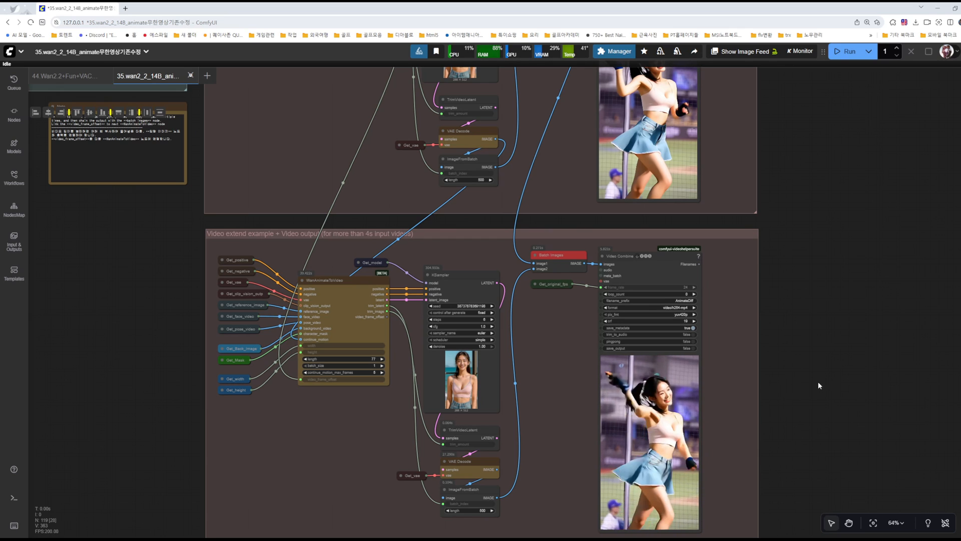
left_click_drag(819, 346, 778, 336)
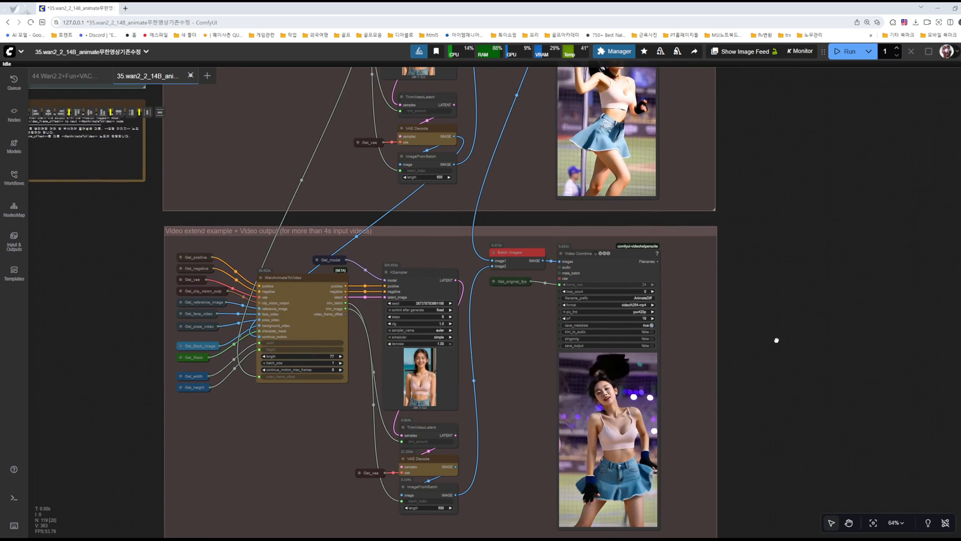
left_click_drag(773, 292, 755, 360)
left_click_drag(759, 296, 749, 399)
left_click_drag(766, 253, 748, 451)
left_click_drag(794, 302, 701, 478)
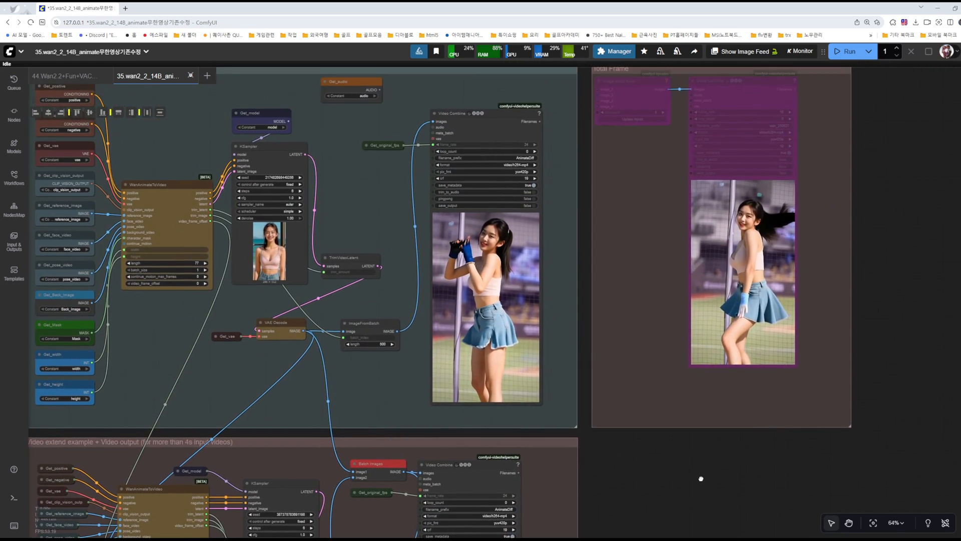
left_click_drag(870, 291, 841, 382)
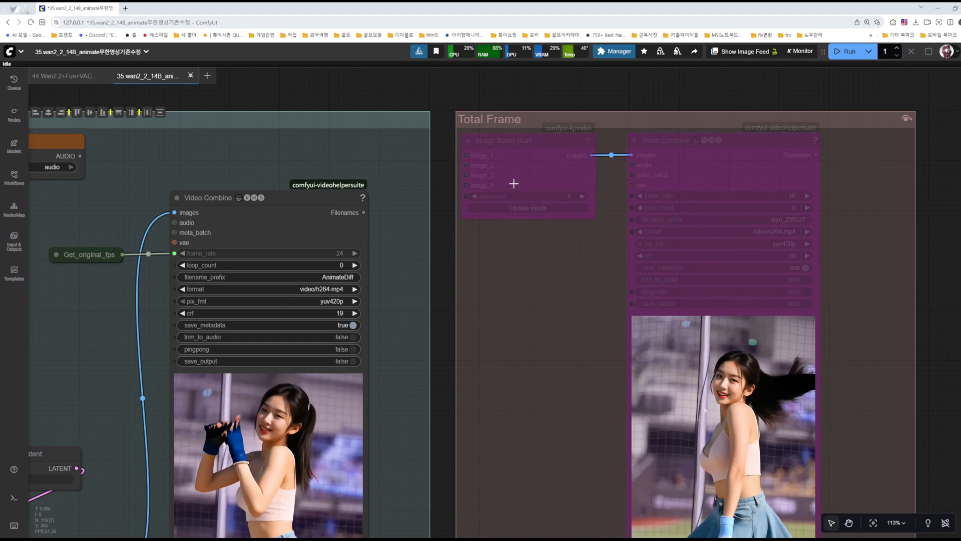
scroll(533, 250, "down", 10)
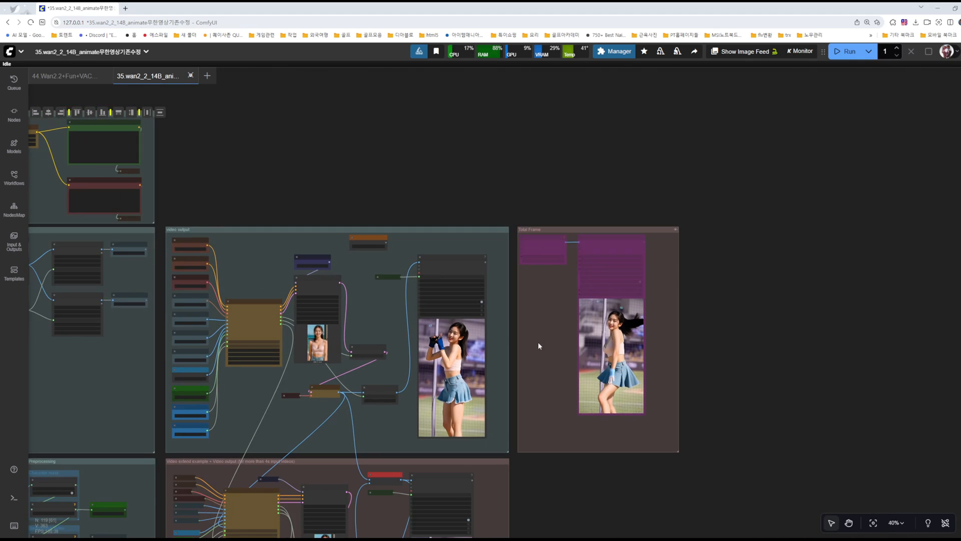
Step: Trace the image links through the first extend group's Batch Images node to its Video Combine node
left_click_drag(538, 341, 676, 271)
scroll(496, 260, "up", 12)
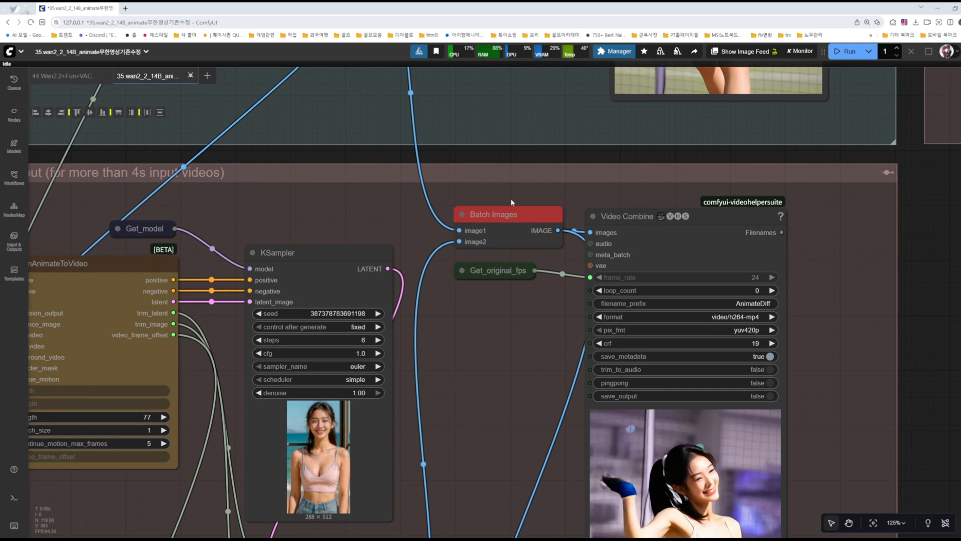
scroll(539, 242, "down", 6)
scroll(674, 337, "up", 4)
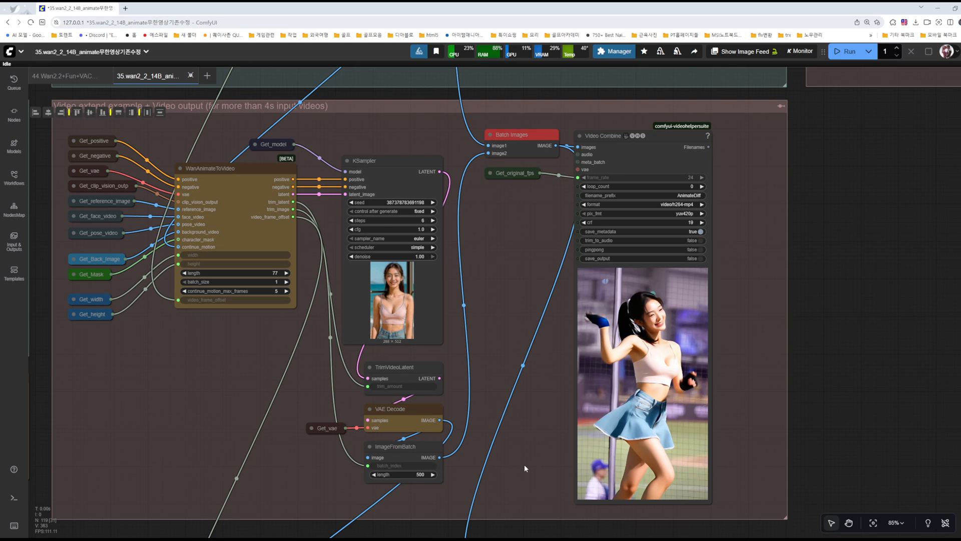
scroll(521, 451, "down", 3)
scroll(716, 345, "down", 4)
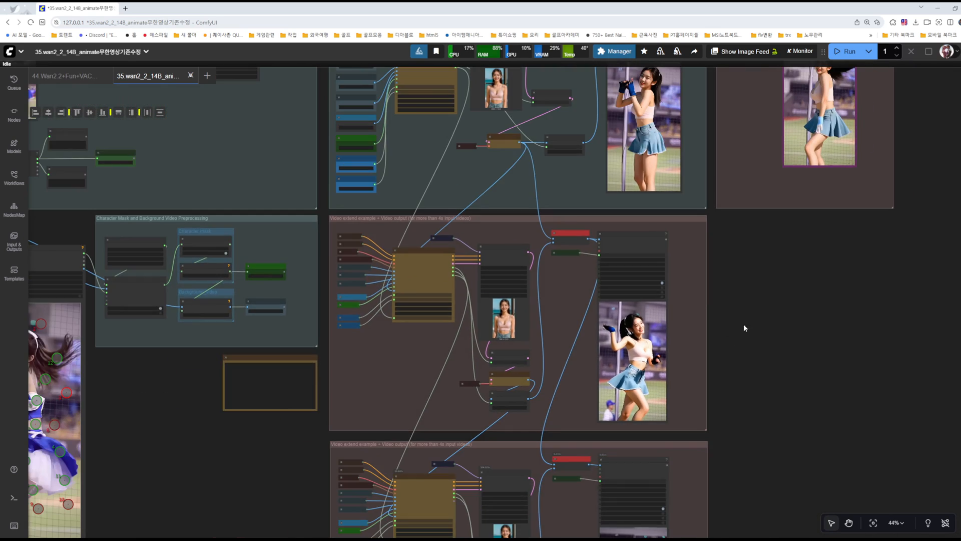
Step: Enable the bypassed Total Frame group
left_click_drag(738, 332, 702, 454)
left_click(755, 133)
left_click_drag(637, 446, 666, 385)
left_click_drag(422, 489, 624, 201)
left_click(641, 125)
scroll(641, 125, "up", 9)
left_click_drag(640, 131, 613, 277)
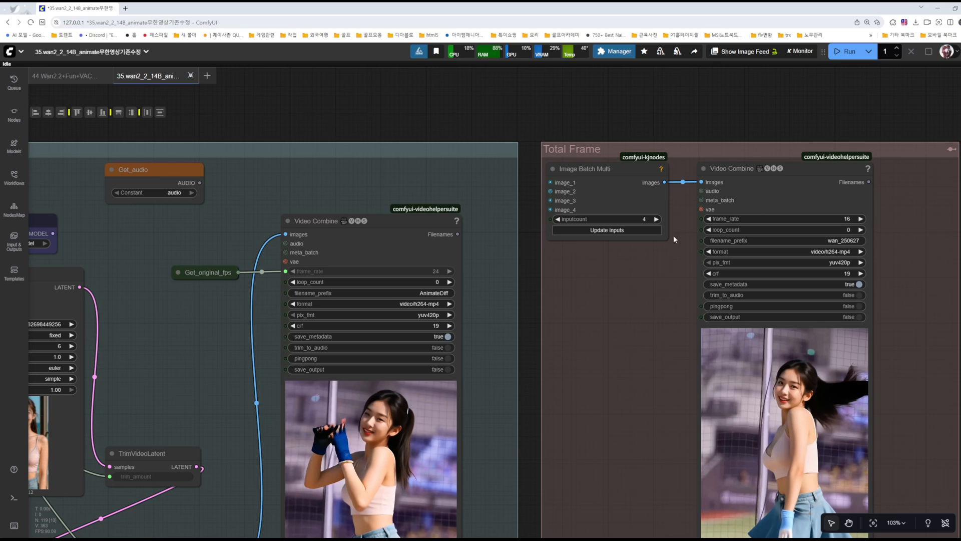
Step: Reduce the Image Batch Multi node's inputcount to 3 and update its inputs, and restore it to 4 with another update
scroll(647, 219, "up", 10)
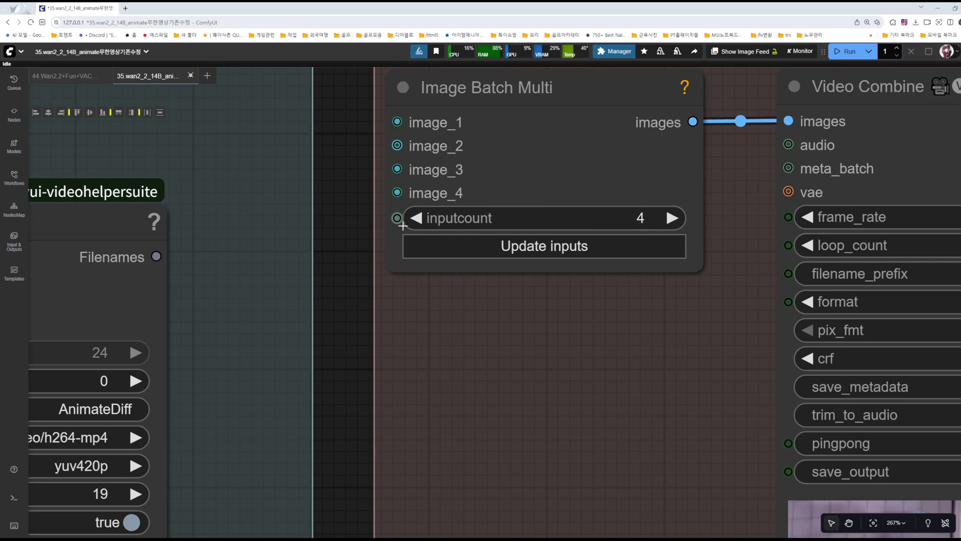
left_click(423, 218)
left_click(531, 249)
left_click(671, 195)
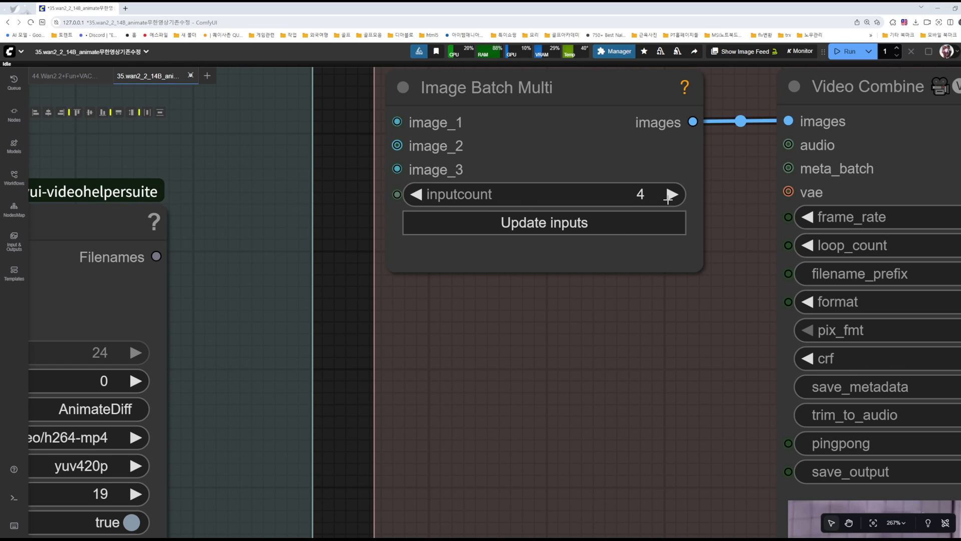
left_click(553, 222)
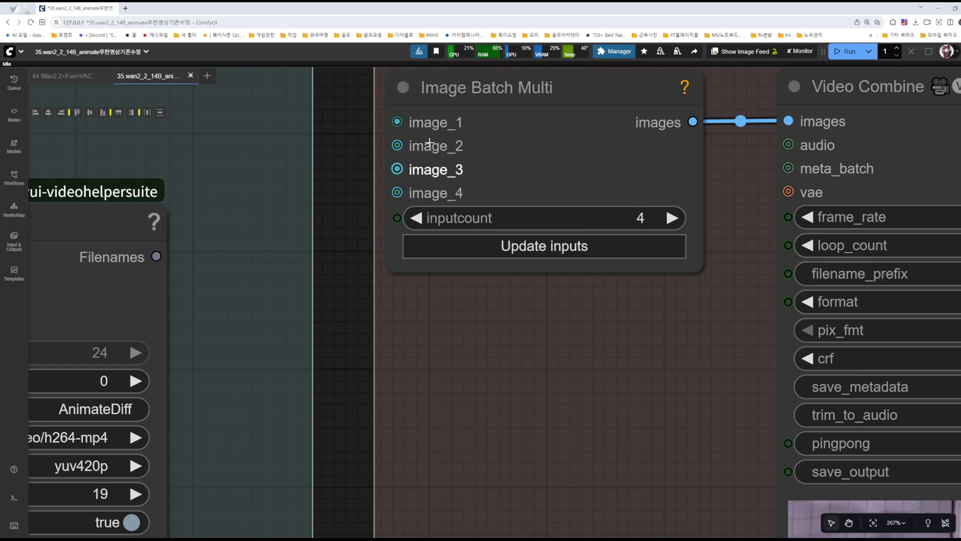
Step: Bypass the Total Frame group again
scroll(524, 305, "down", 5)
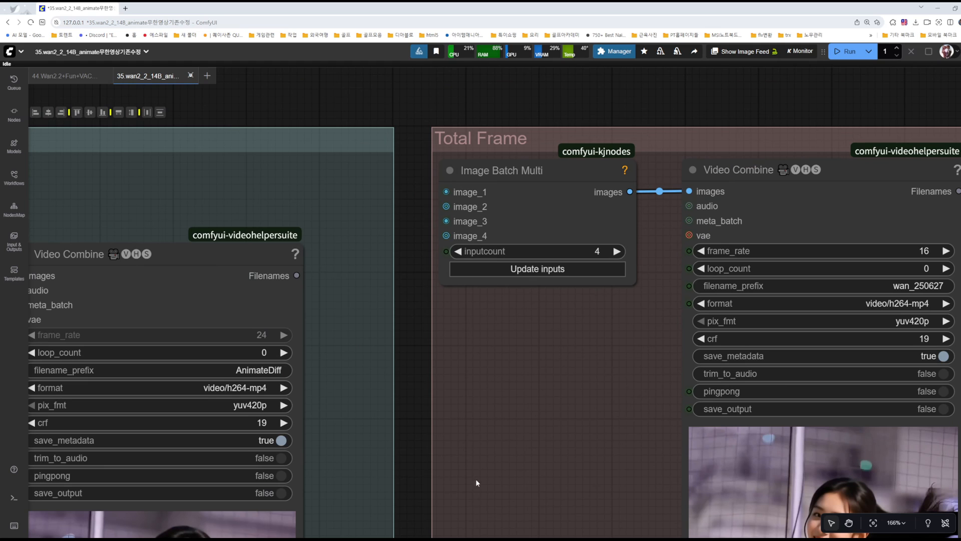
scroll(521, 388, "down", 5)
left_click_drag(526, 468, 554, 438)
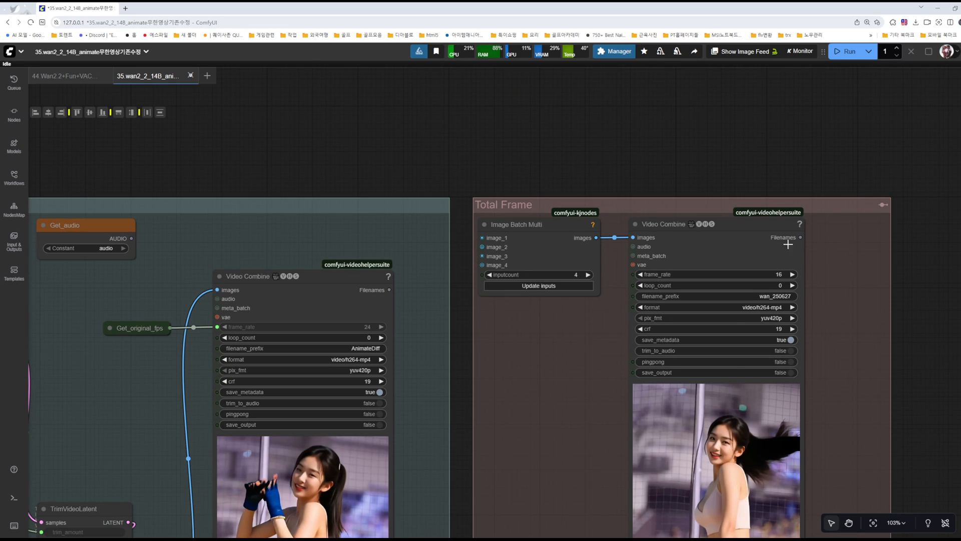
left_click(883, 204)
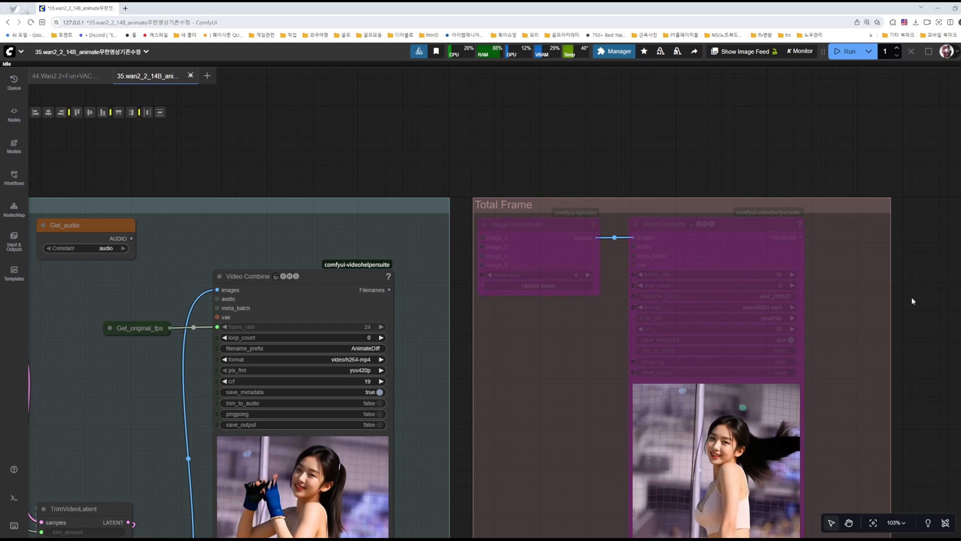
scroll(867, 340, "down", 8)
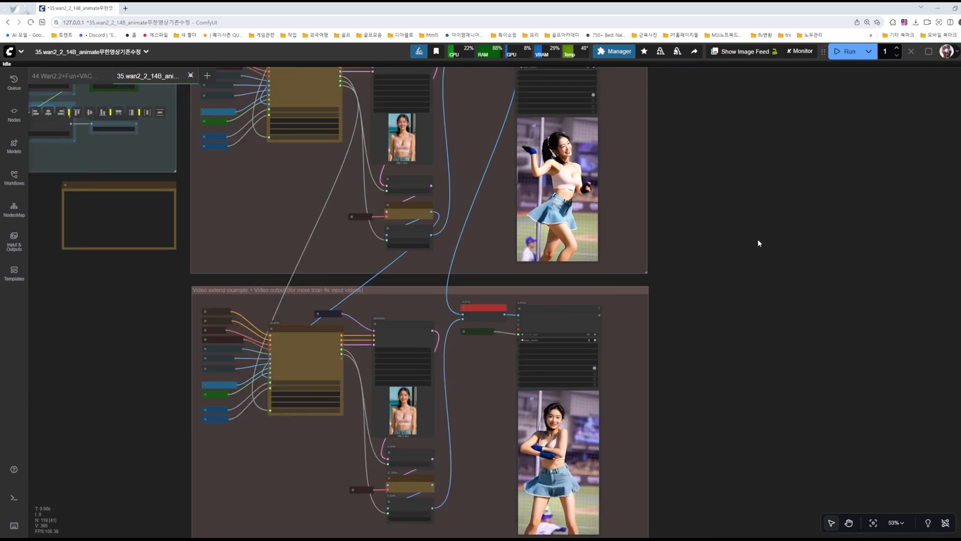
scroll(758, 242, "up", 1)
left_click_drag(706, 378, 659, 247)
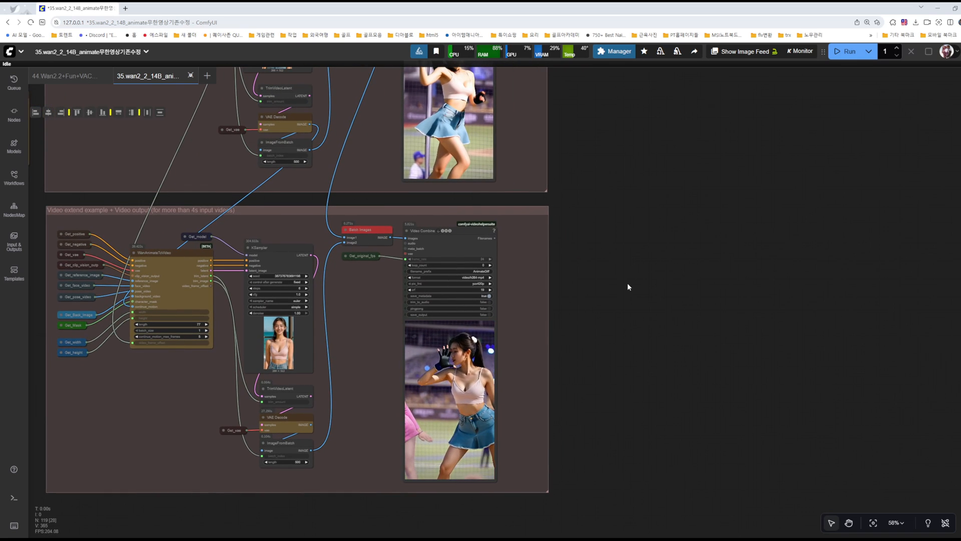
Step: Add a RIFE VFI (recommend rife47 and rife49) node in the empty area beside the last video extend group
double_click(638, 265)
type("rif")
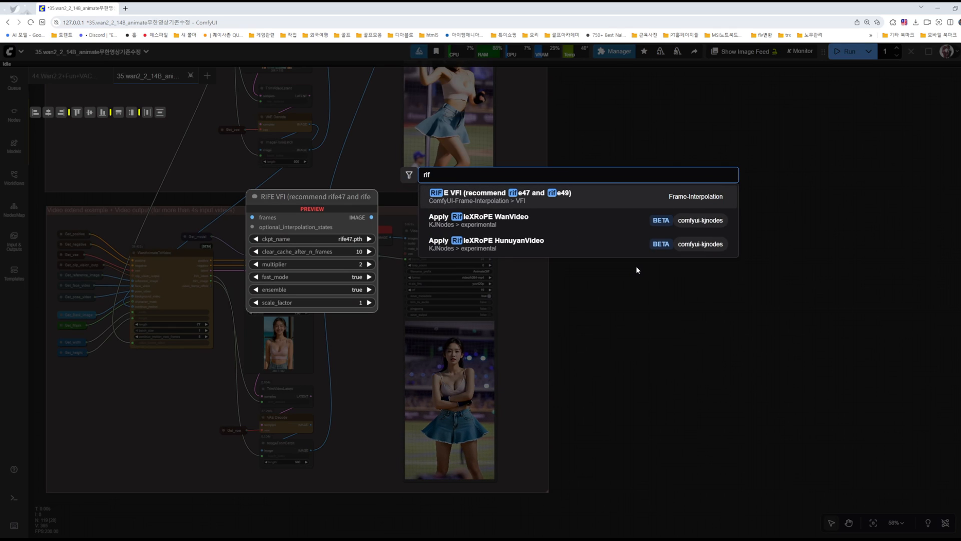
left_click(524, 199)
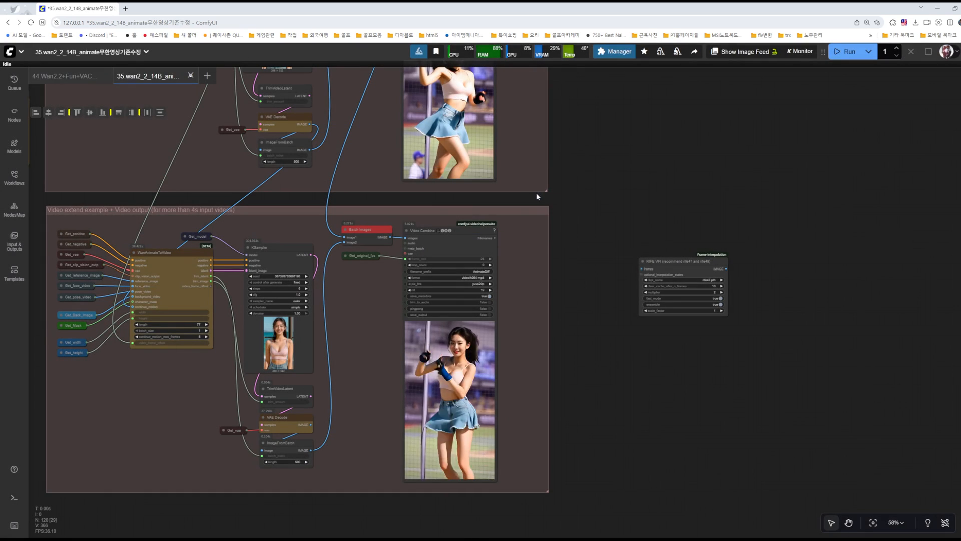
left_click(674, 262)
scroll(665, 253, "up", 7)
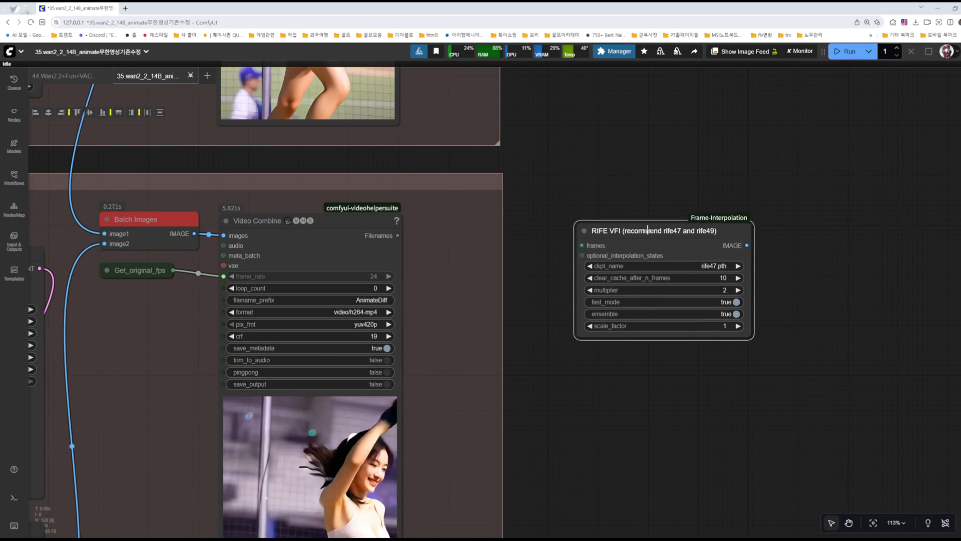
left_click_drag(843, 246, 756, 234)
Step: Duplicate the extend group's Video Combine node beside the RIFE VFI node and link RIFE's IMAGE output to its images input
left_click_drag(661, 234, 756, 255)
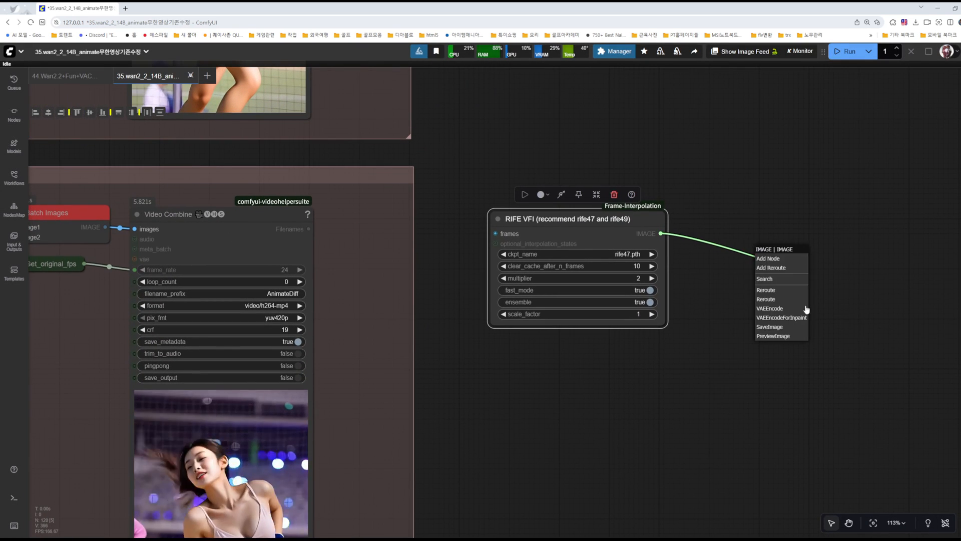
left_click(726, 318)
left_click(238, 218)
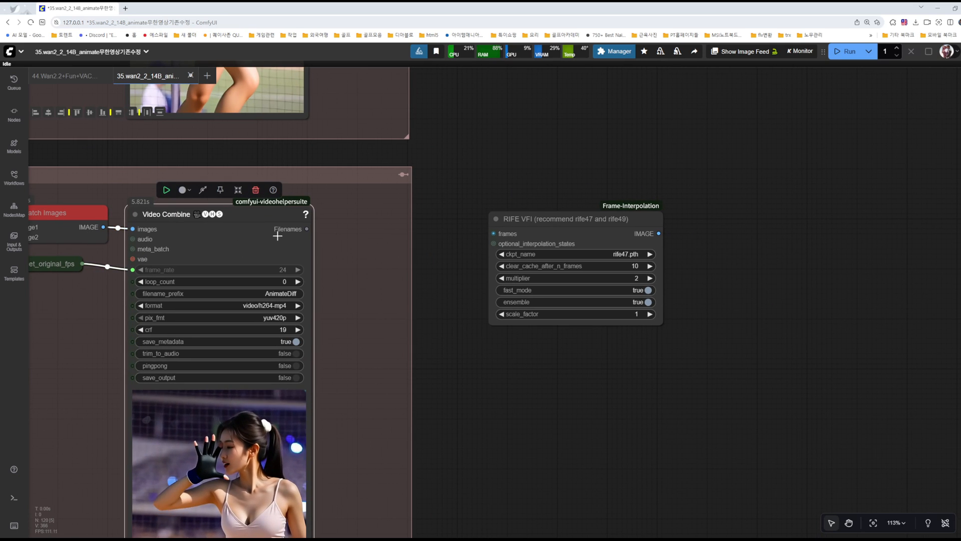
left_click_drag(254, 214, 861, 212)
left_click_drag(659, 233, 723, 229)
left_click_drag(697, 284, 727, 270)
left_click_drag(649, 207, 679, 202)
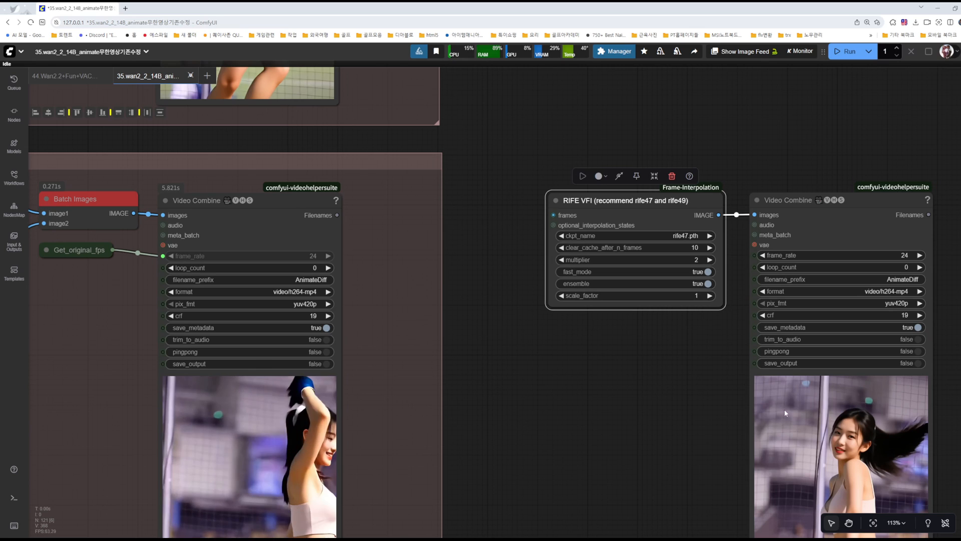
Step: Check the output video's resolution, frame rate and frame count on the extend group's Video Combine node
left_click(244, 415)
right_click(244, 414)
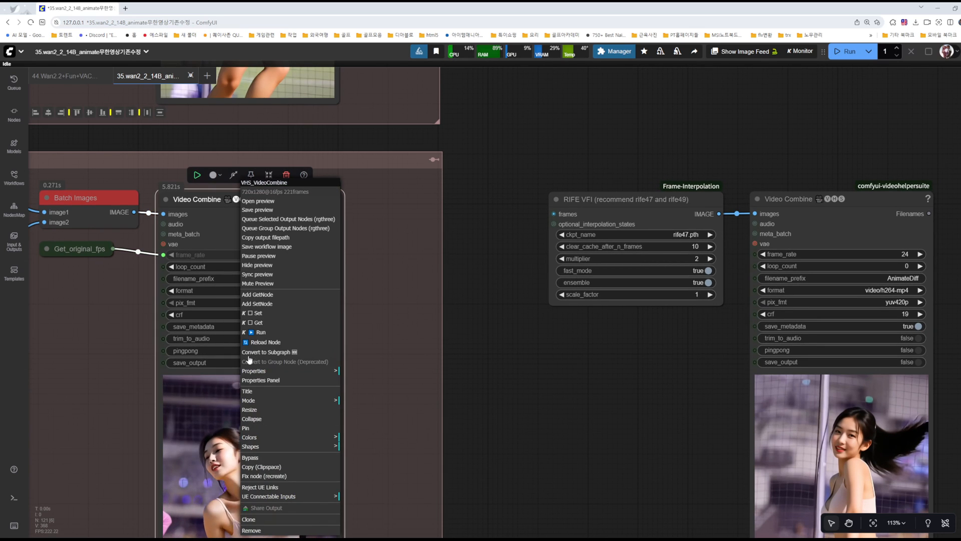
left_click(236, 403)
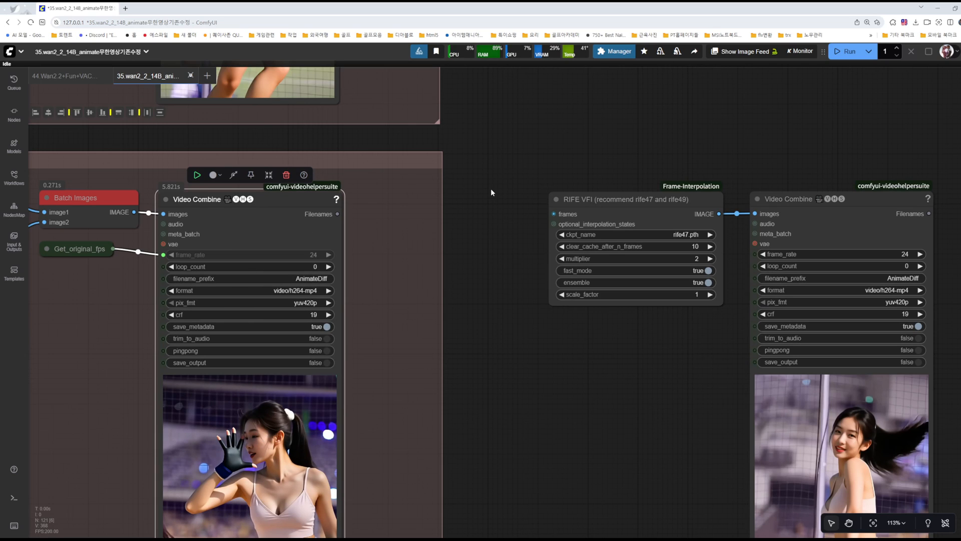
scroll(491, 192, "up", 3)
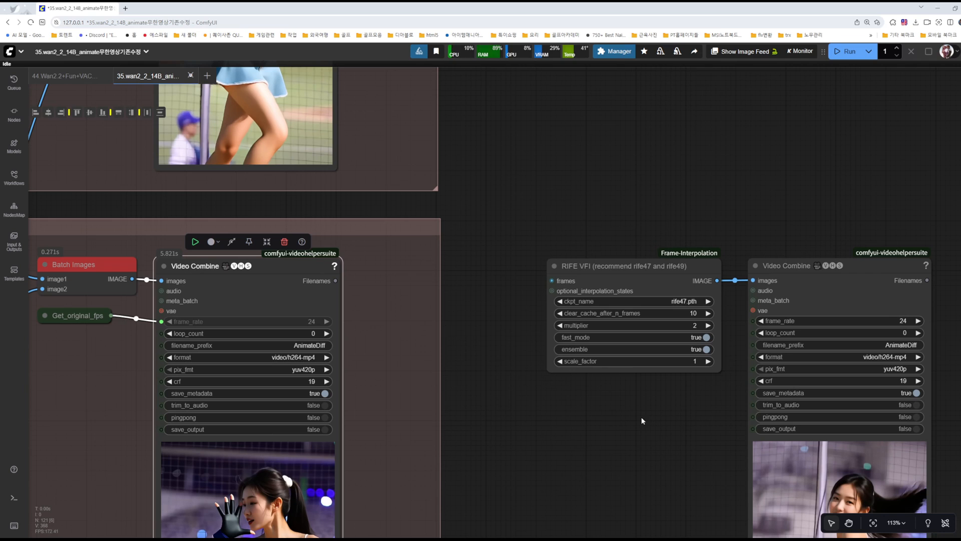
Step: Link the Batch Images node's IMAGE output to the frames input of the RIFE VFI node
left_click_drag(641, 419, 571, 417)
left_click_drag(551, 453, 648, 445)
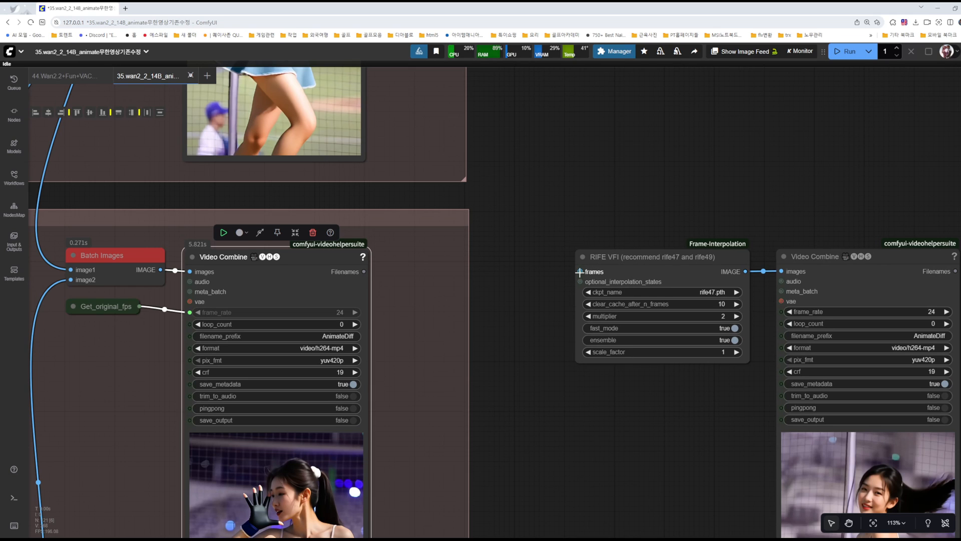
left_click_drag(423, 323, 498, 309)
left_click_drag(234, 256, 654, 257)
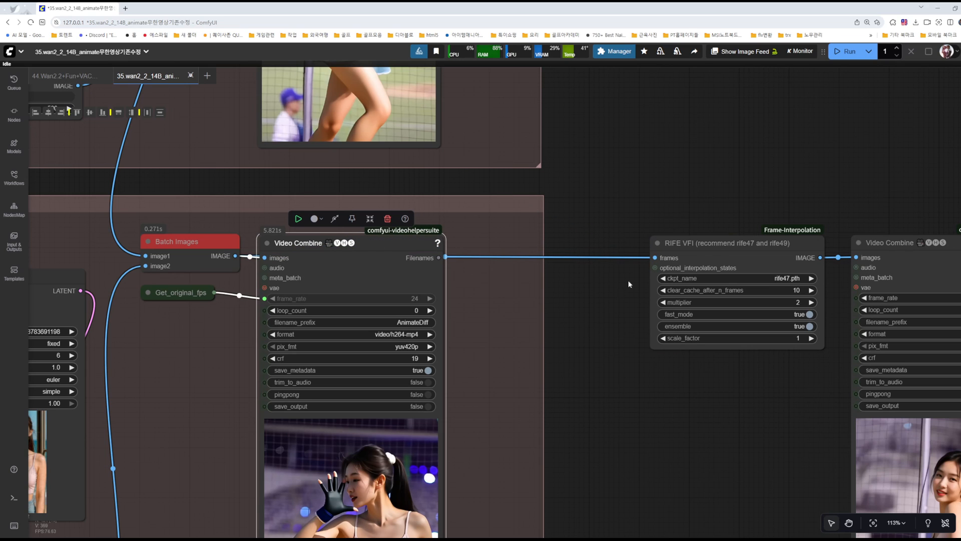
Step: Compare the output frame information of the extend group's Video Combine node with the RIFE VFI multiplier
left_click_drag(721, 406, 578, 390)
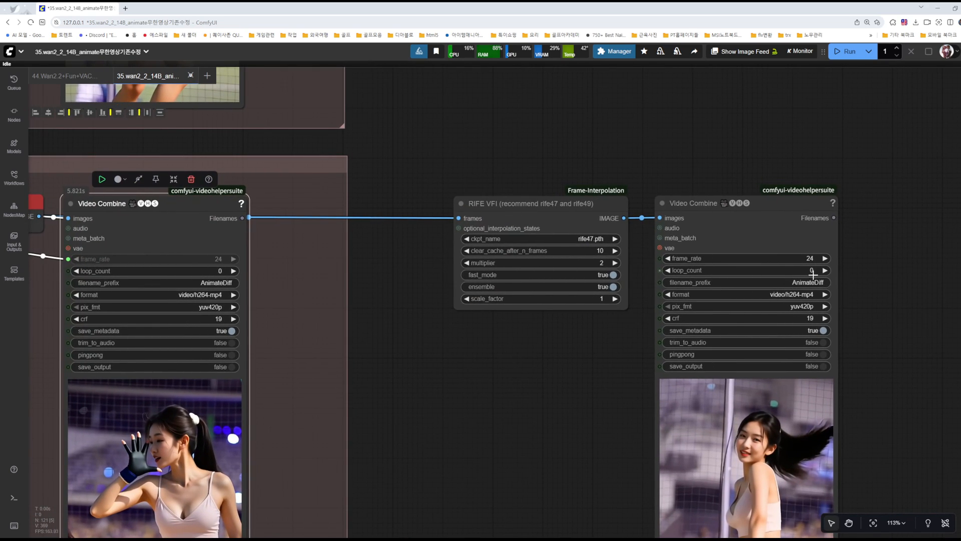
scroll(802, 263, "up", 4)
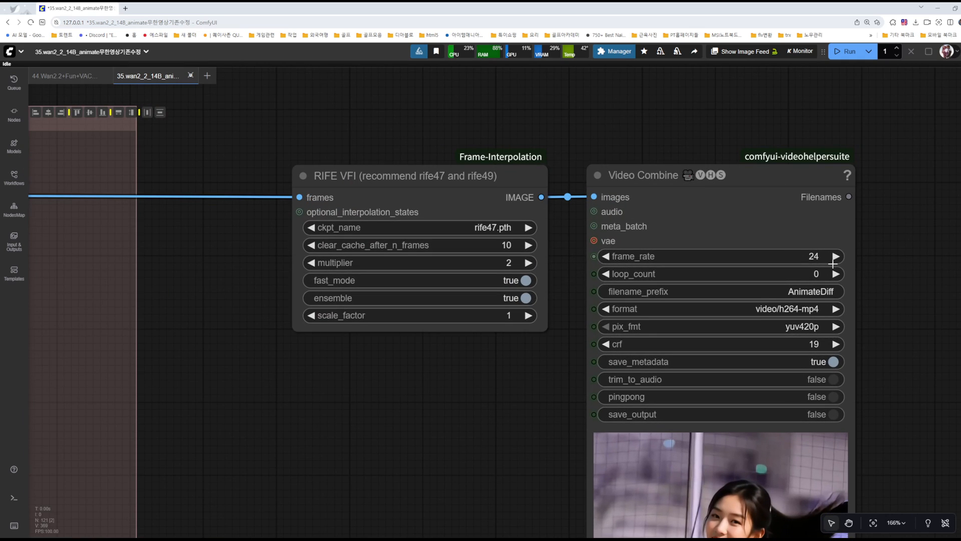
left_click_drag(507, 396, 812, 416)
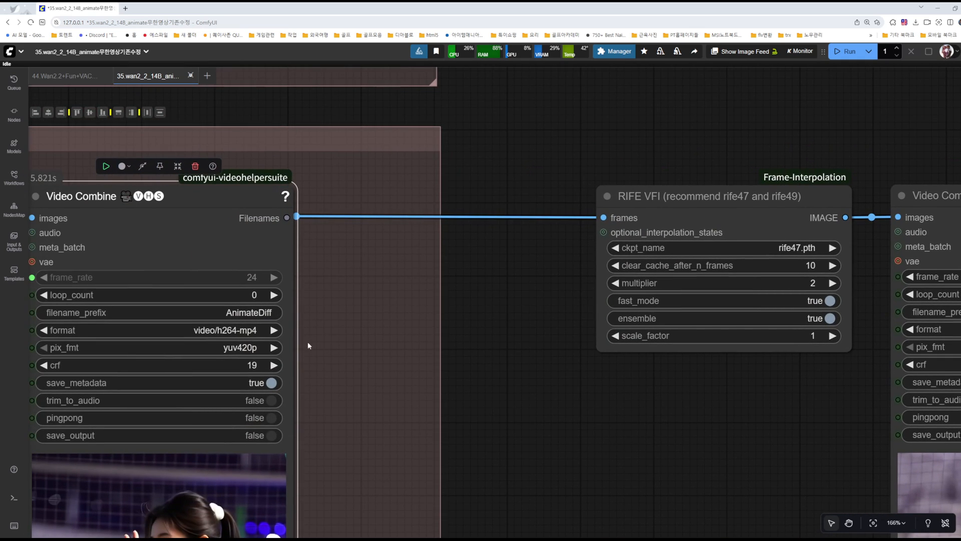
left_click_drag(353, 369, 463, 257)
right_click(281, 419)
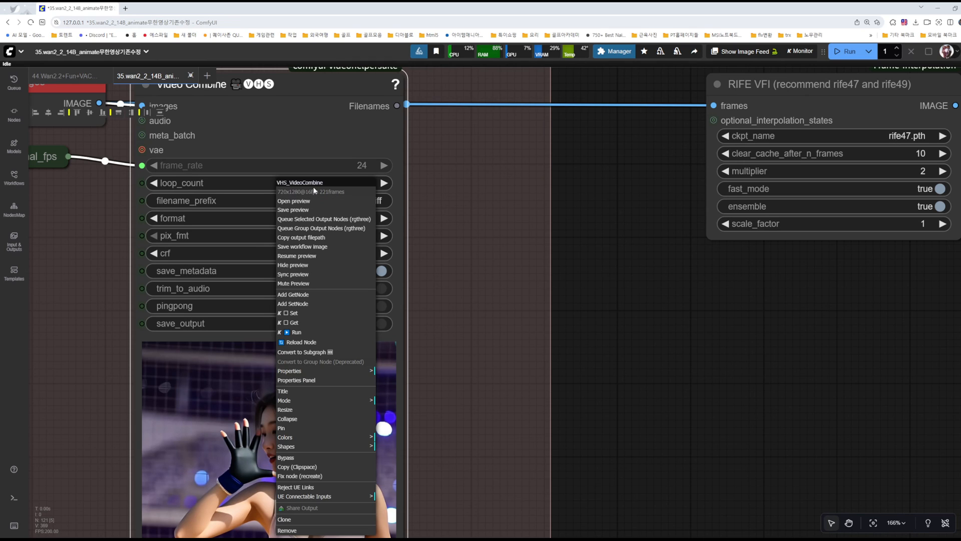
left_click(908, 283)
left_click_drag(909, 284, 676, 346)
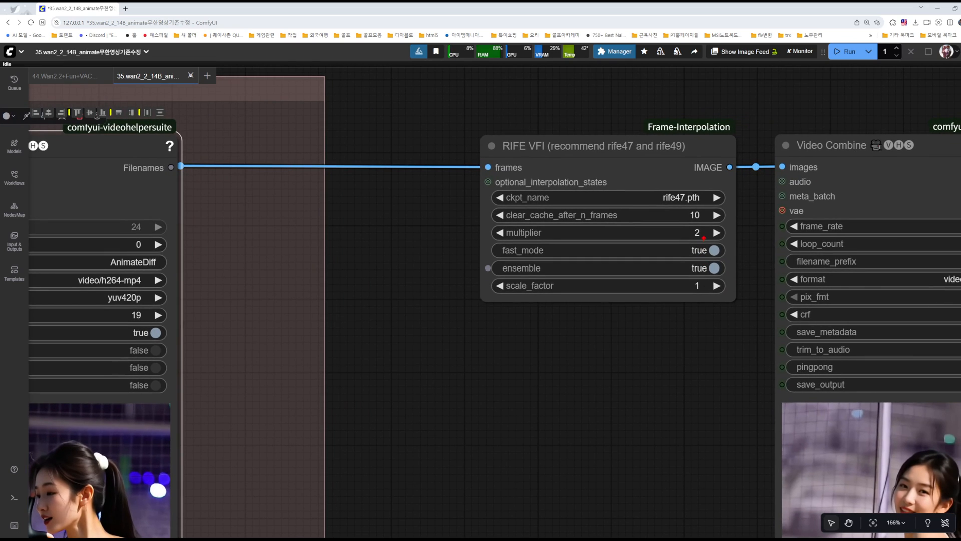
Step: Examine the duplicated Video Combine node's frame_rate setting in relation to the RIFE VFI multiplier
key("Escape")
left_click(673, 352)
mouse_move(677, 352)
left_mouse_down()
mouse_move(516, 356)
mouse_move(595, 340)
left_mouse_up()
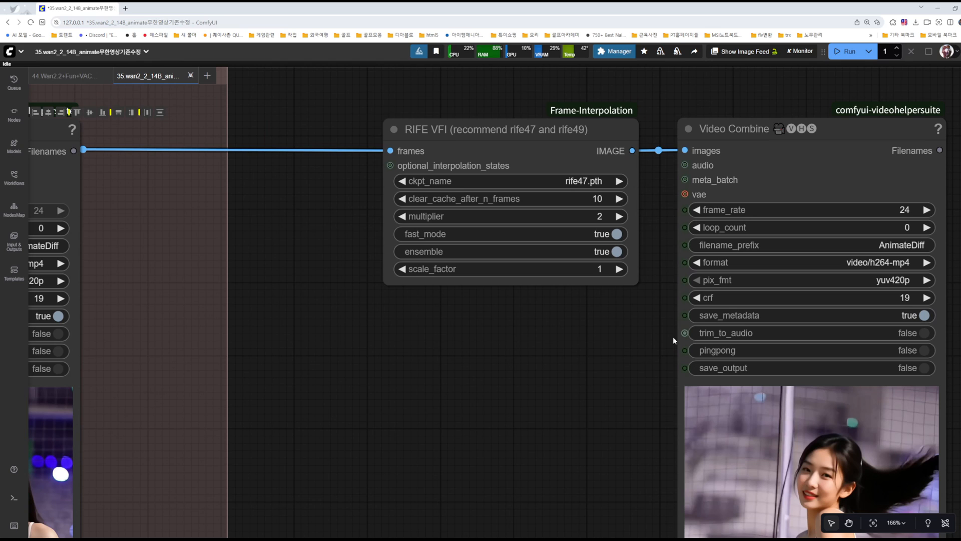
left_click_drag(567, 331, 738, 346)
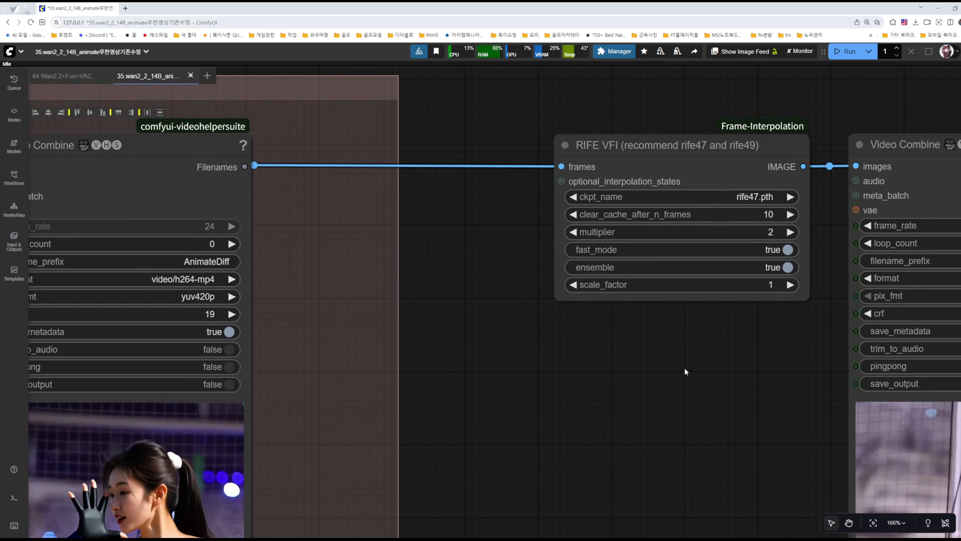
left_click_drag(684, 368, 421, 366)
left_click(810, 224)
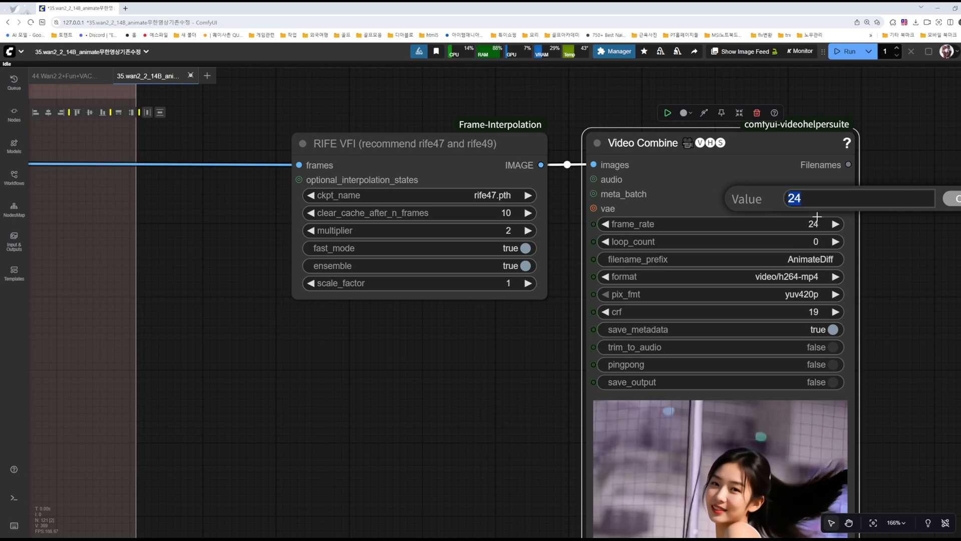
left_click(900, 291)
left_click_drag(522, 394, 582, 327)
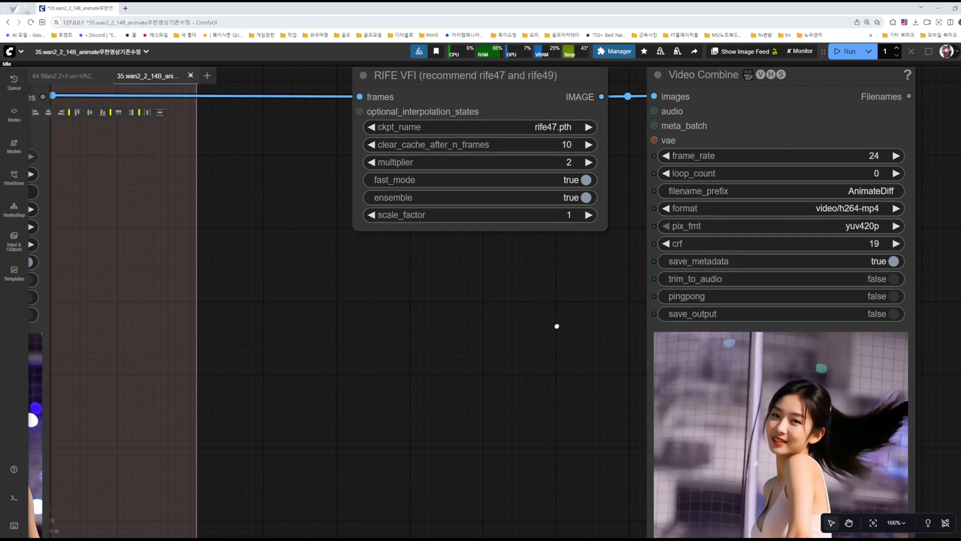
left_click_drag(500, 336, 503, 293)
scroll(503, 293, "down", 4)
left_click_drag(496, 335, 548, 299)
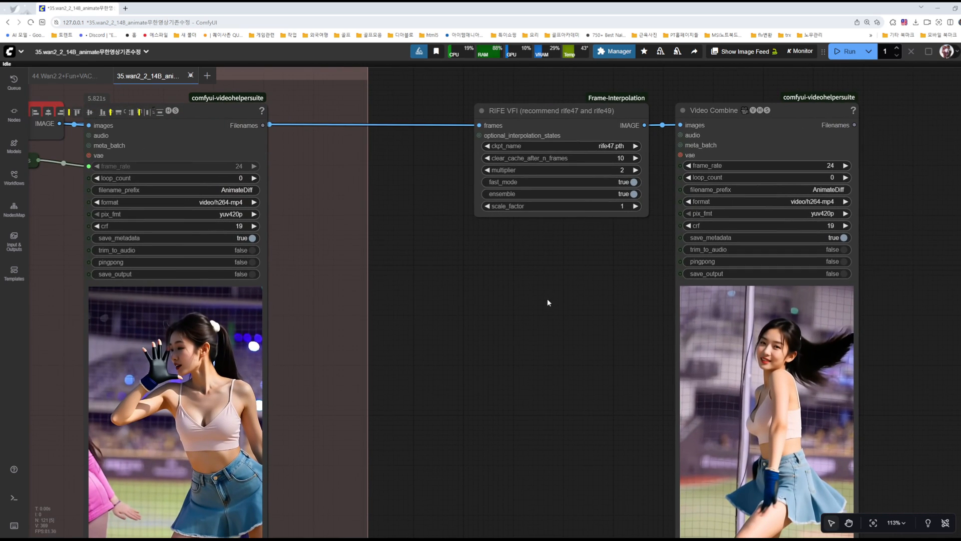
Step: Add a Math Expression node from comfyui-custom-scripts, shrink it and place it beneath the RIFE VFI node
double_click(504, 289)
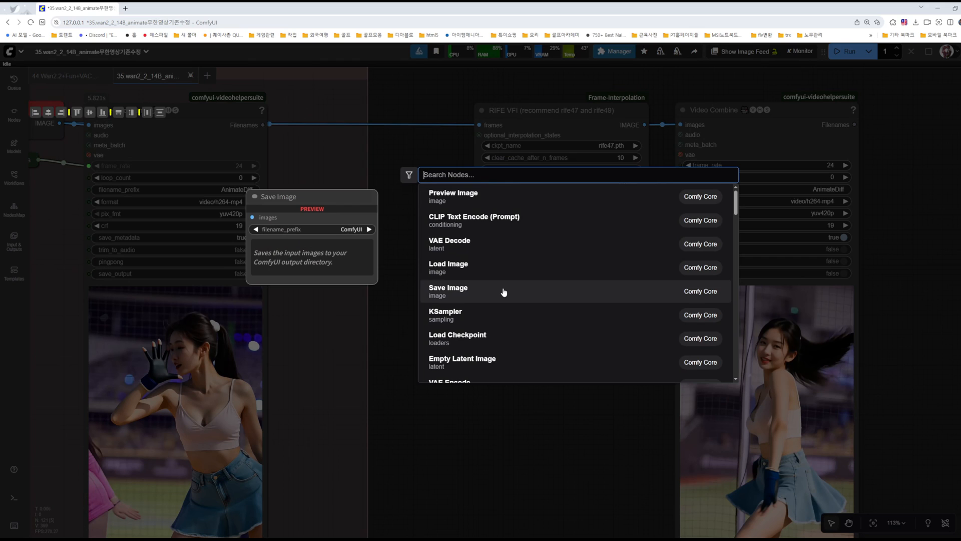
type("mat")
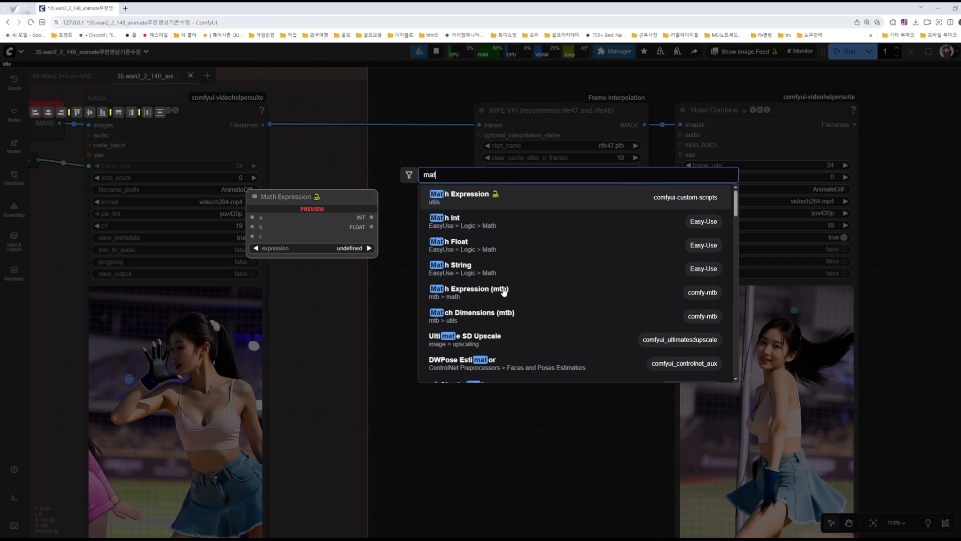
key("Return")
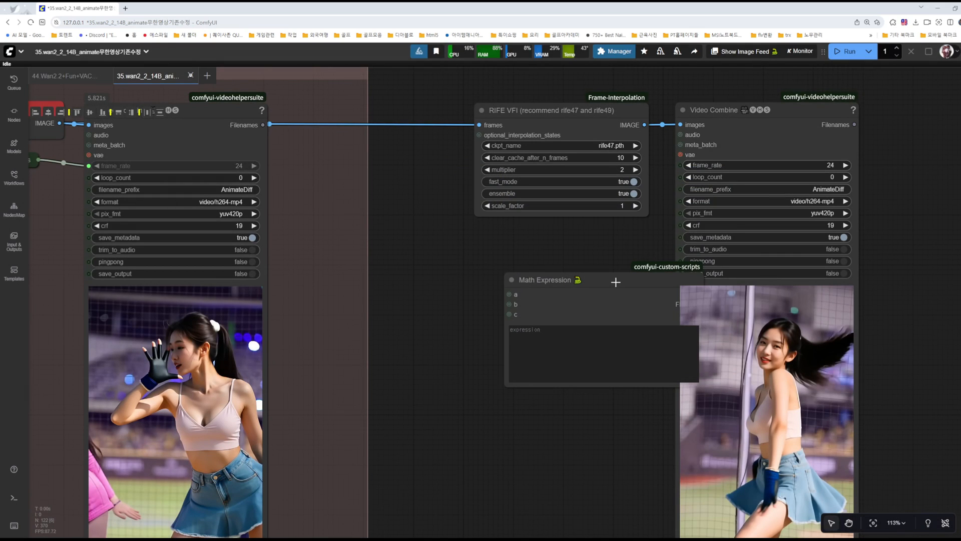
left_click_drag(616, 281, 542, 279)
scroll(500, 307, "up", 6)
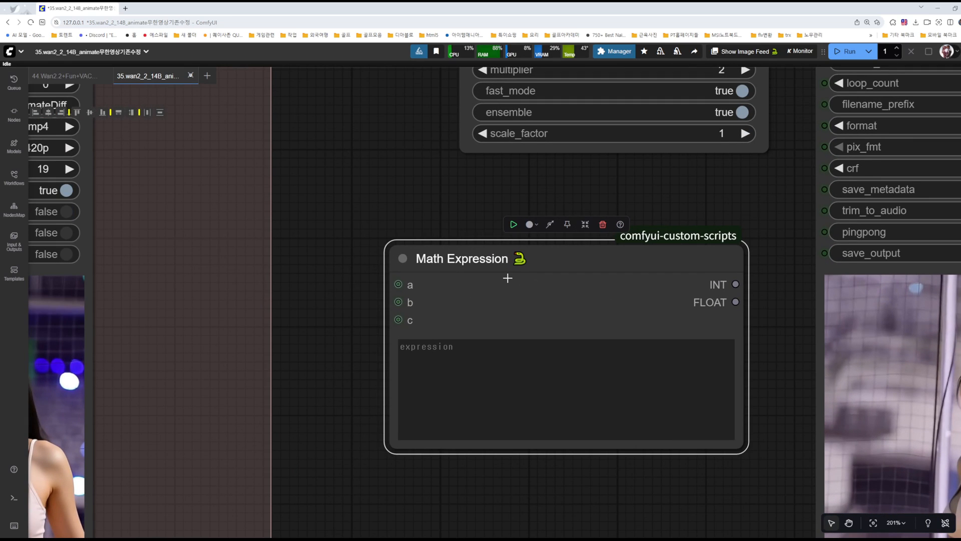
left_click_drag(388, 245, 492, 288)
left_click_drag(569, 303, 582, 238)
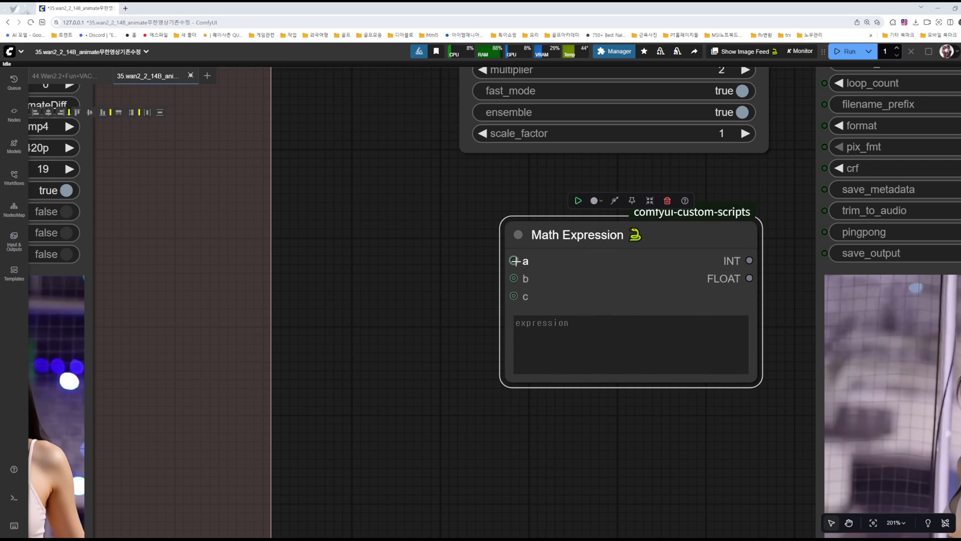
scroll(629, 172, "down", 4)
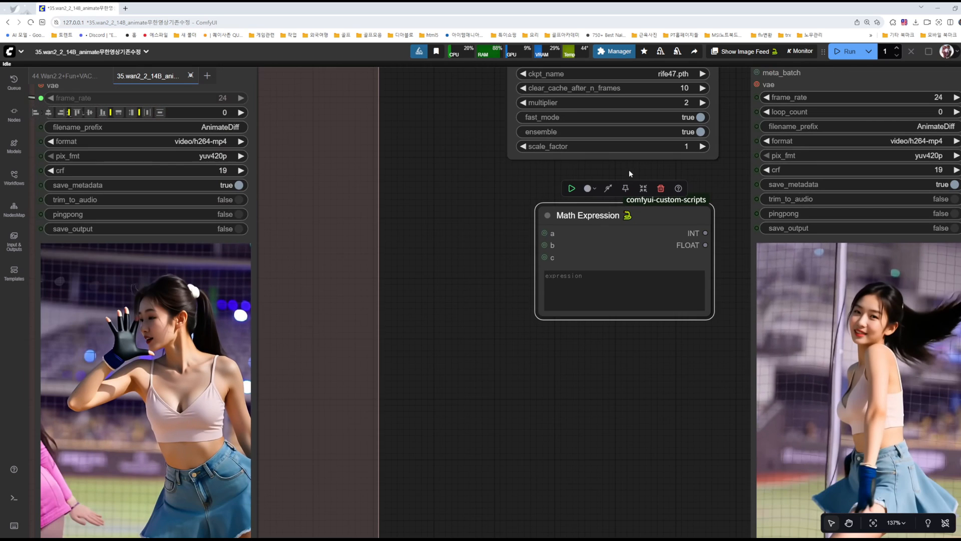
left_click_drag(709, 184, 585, 301)
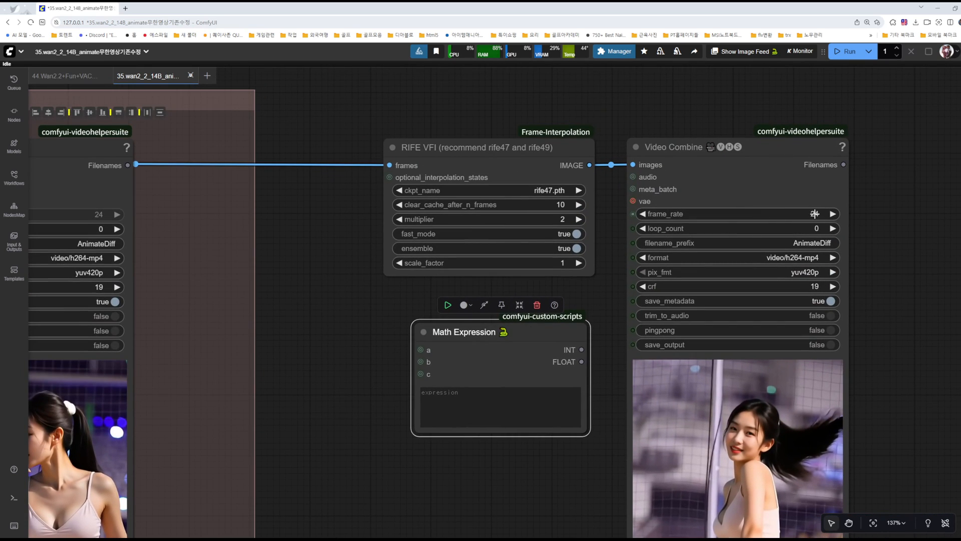
left_click_drag(342, 305, 435, 271)
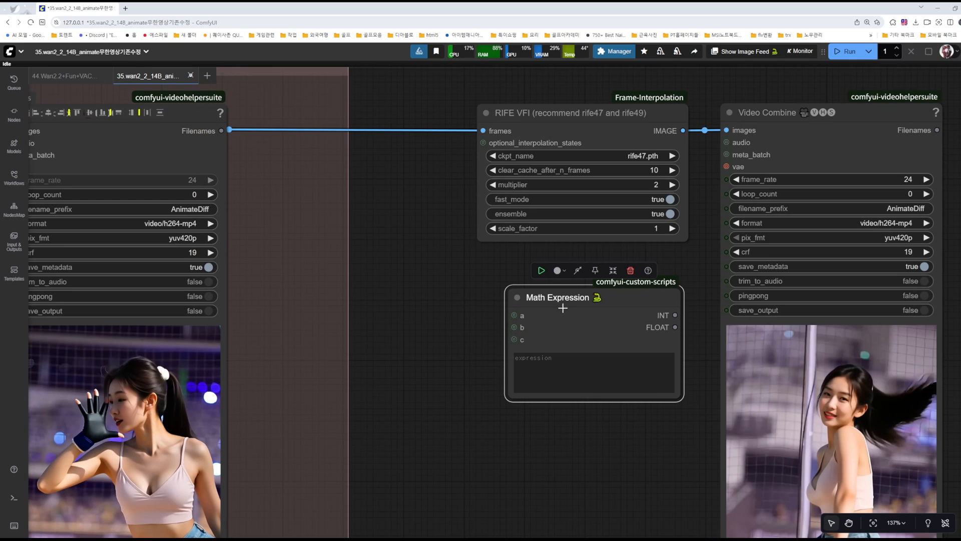
mouse_move(574, 299)
left_mouse_down()
mouse_move(533, 320)
mouse_move(589, 296)
left_mouse_up()
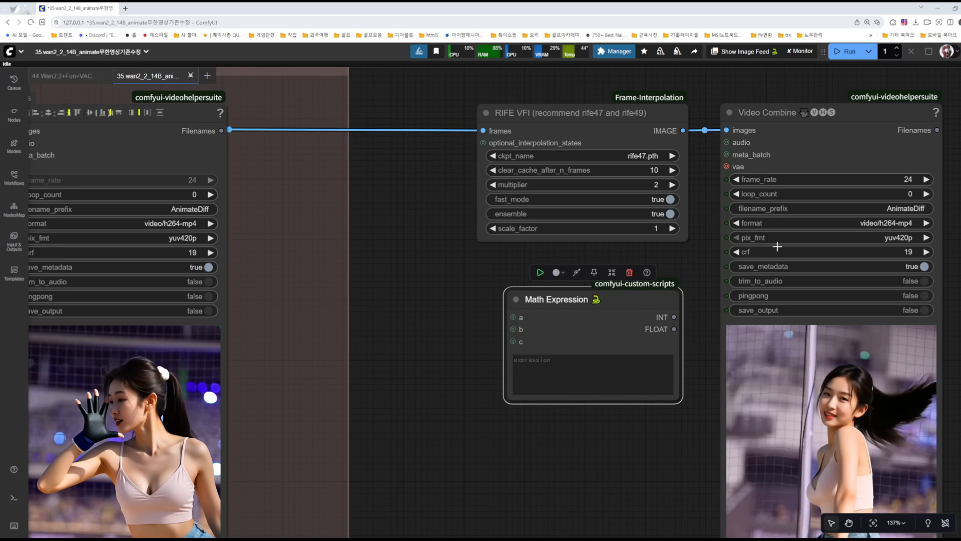
Step: Check the frame_rate value of the duplicated Video Combine node against the empty Math Expression node
left_click(909, 179)
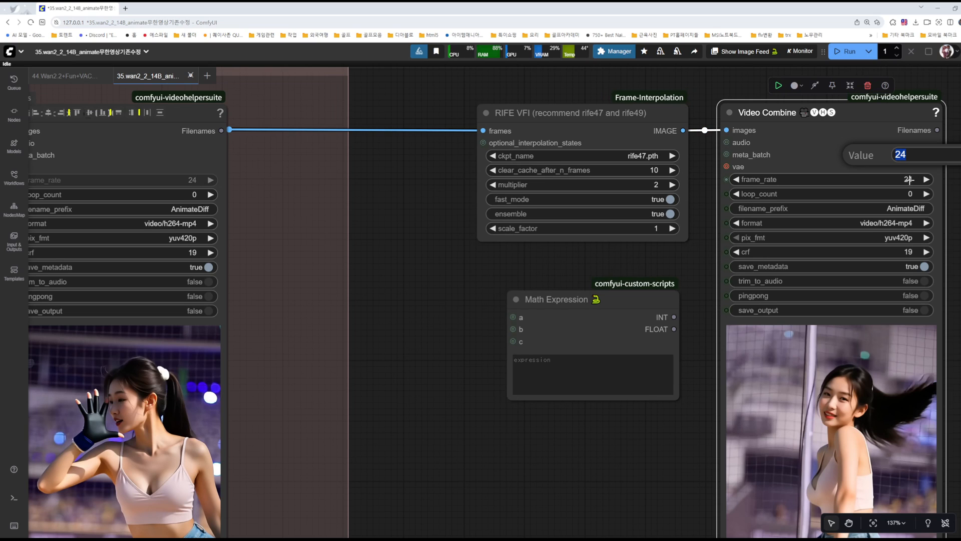
left_click(634, 259)
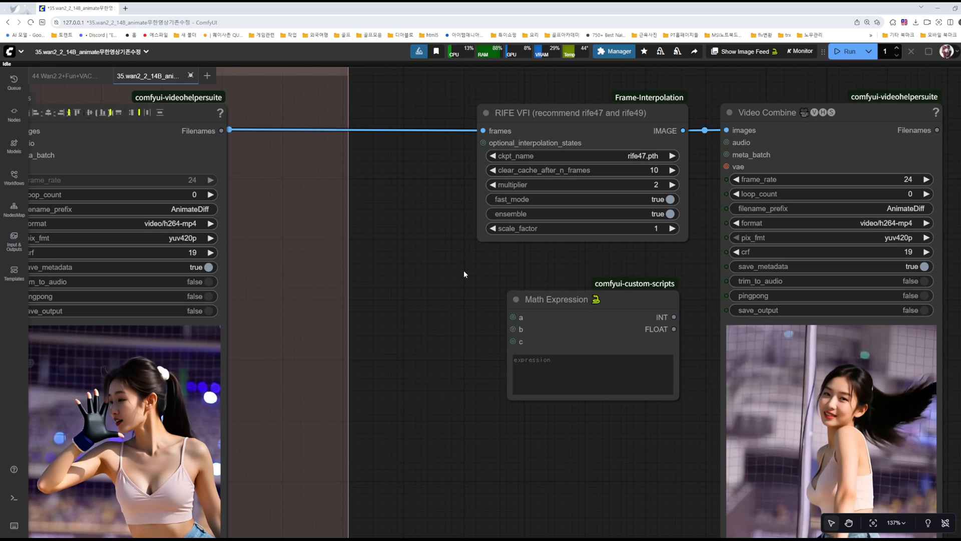
left_click_drag(479, 273, 491, 264)
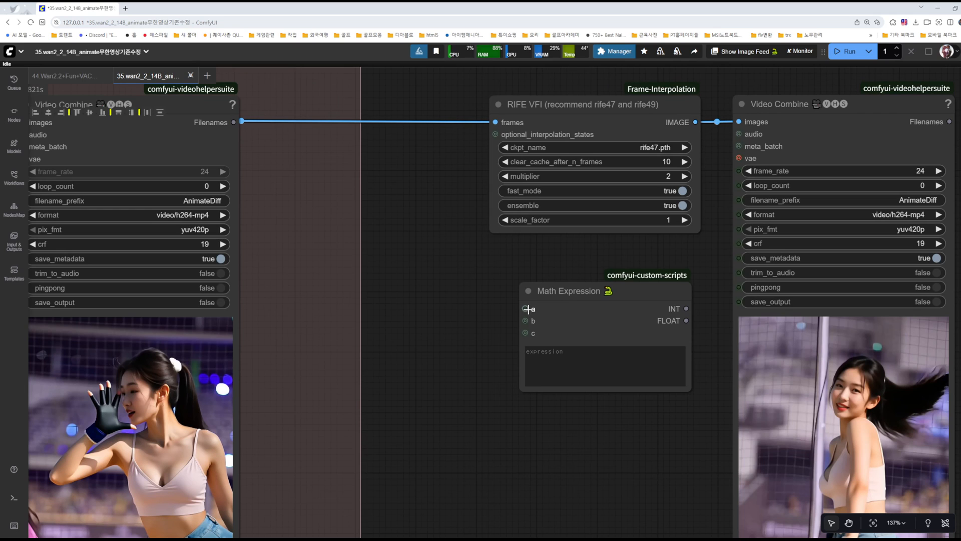
Step: Duplicate the Get_original_fps node from the extend group and place the copy beside the Math Expression node
left_click(533, 355)
left_click_drag(525, 309, 434, 278)
left_click(390, 244)
left_click_drag(389, 244, 533, 215)
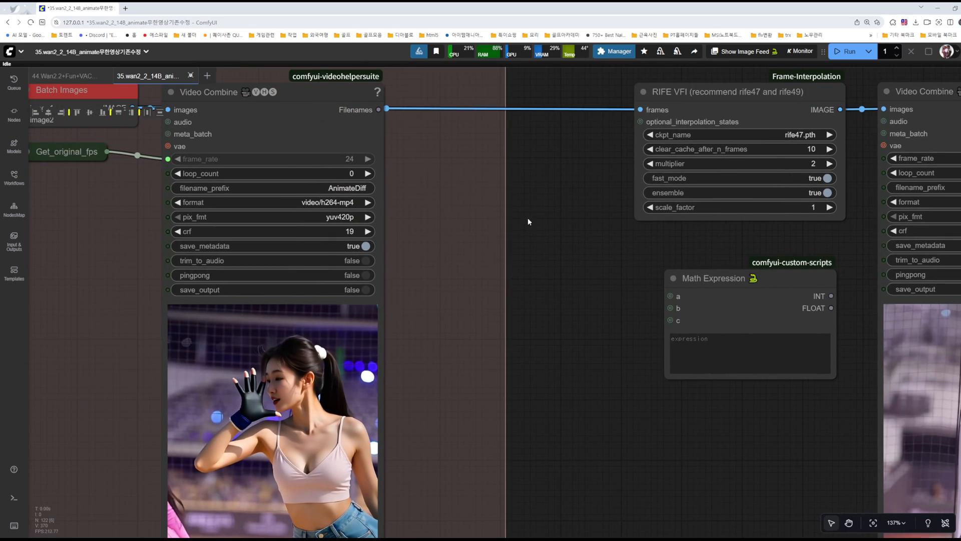
left_click_drag(435, 249, 487, 250)
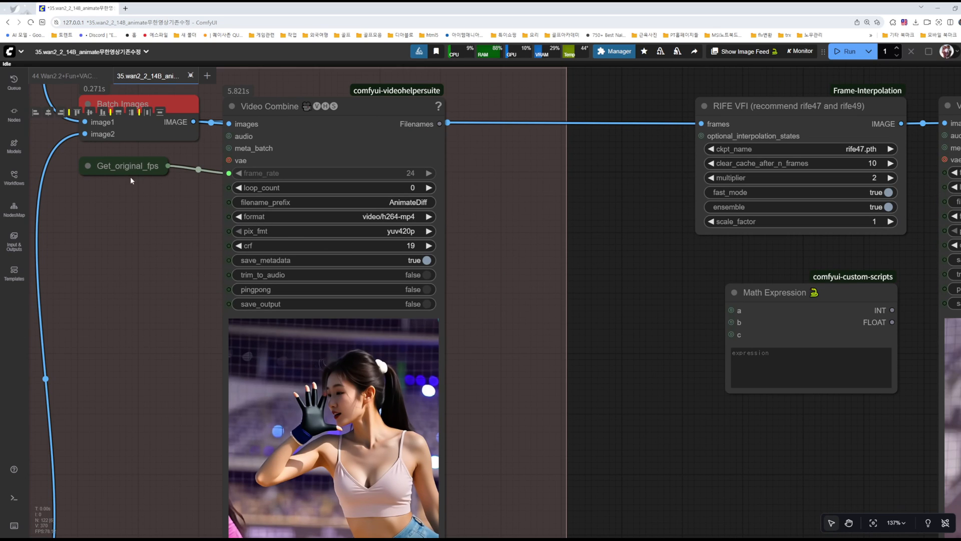
left_click(116, 163)
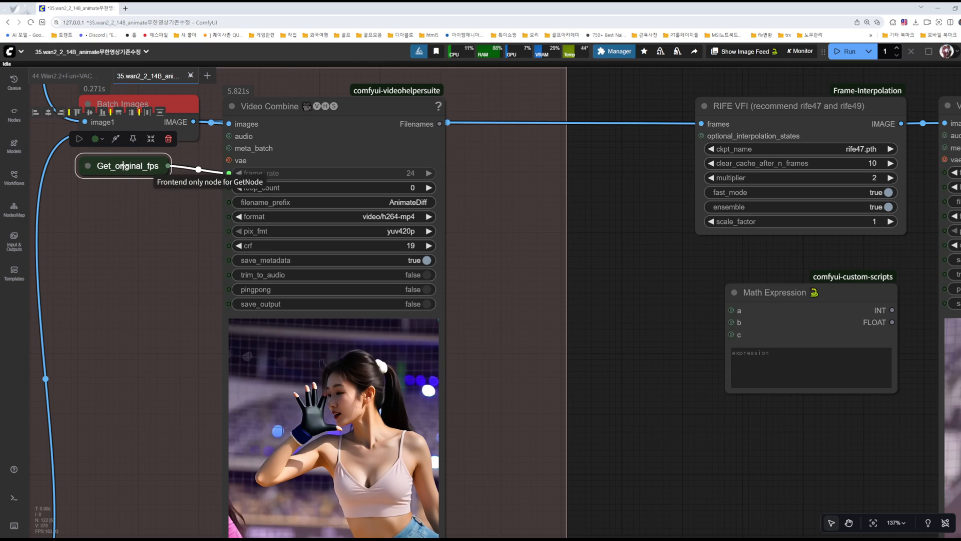
mouse_move(123, 166)
left_mouse_down("alt")
mouse_move(551, 279)
mouse_move(652, 291)
left_mouse_up("alt")
left_click_drag(657, 335, 604, 348)
left_click(566, 304)
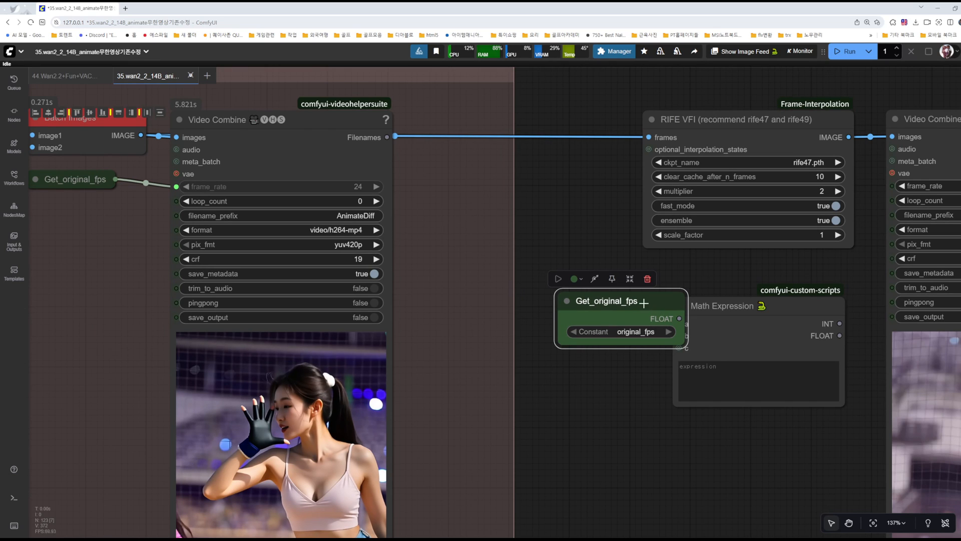
Step: Connect the copied Get_original_fps node's FLOAT output to input a of the Math Expression node and tidy its position
left_click_drag(646, 303, 584, 302)
left_click_drag(605, 386, 508, 358)
left_click_drag(520, 297, 582, 297)
left_click_drag(505, 279, 536, 280)
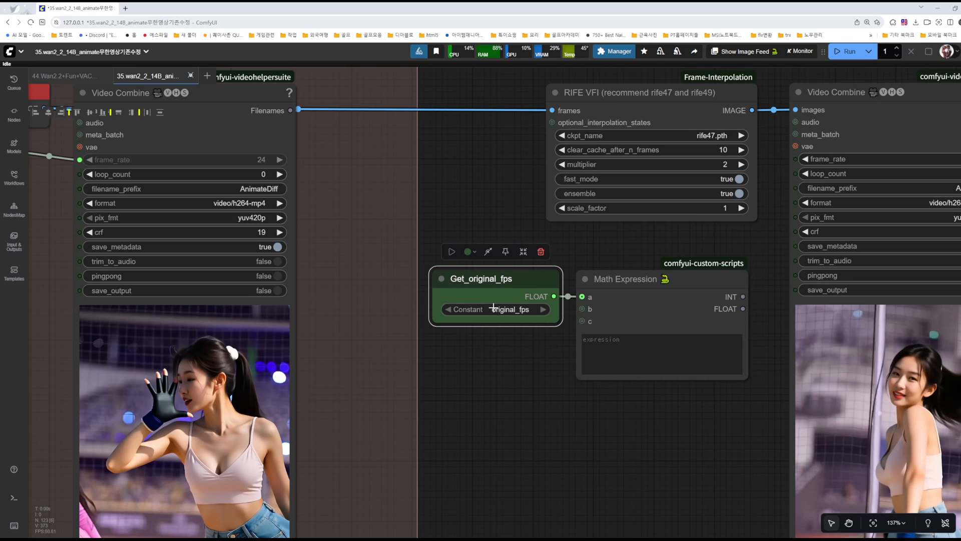
Step: Trace the original fps value to the Video Info (Loaded) node and its Show Any readout in the video group
scroll(339, 281, "down", 9)
left_click_drag(190, 293, 937, 416)
left_click_drag(420, 303, 536, 467)
left_click_drag(565, 185, 730, 419)
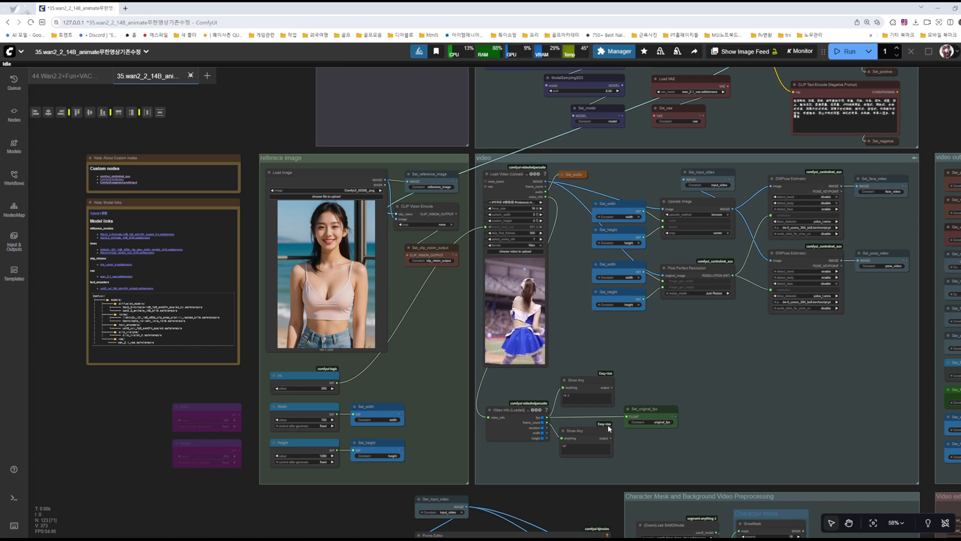
scroll(611, 425, "up", 10)
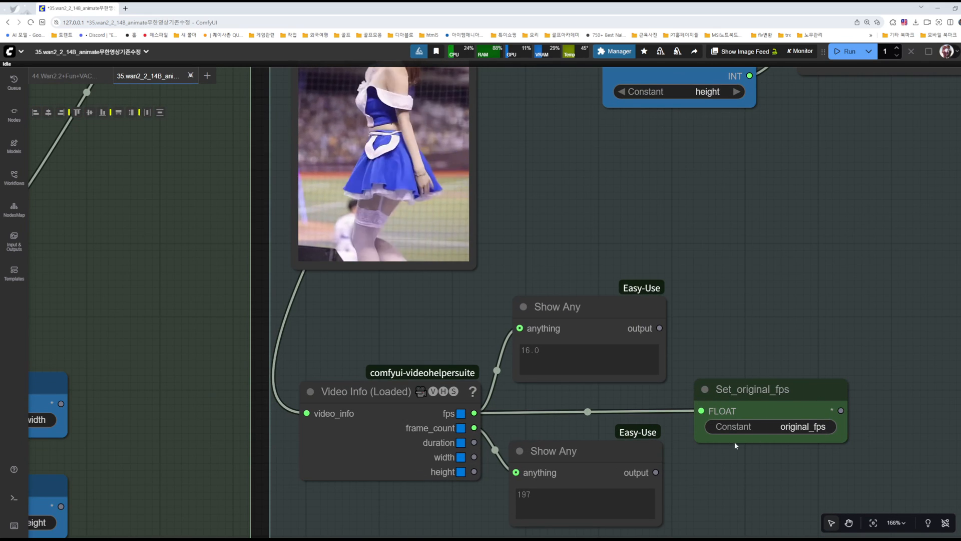
double_click(535, 356)
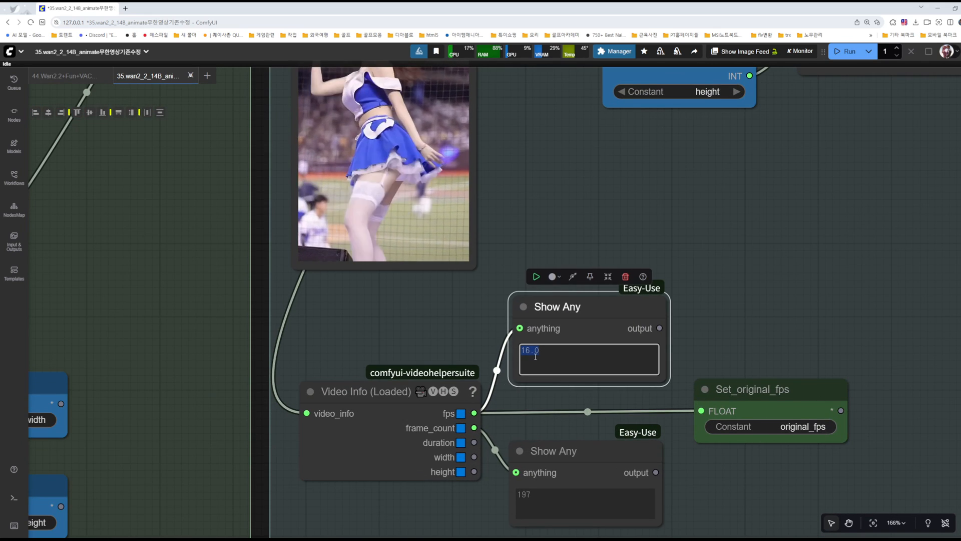
Step: Compare the Load Video node's force_rate with the fps shown in the Show Any node
left_click(414, 315)
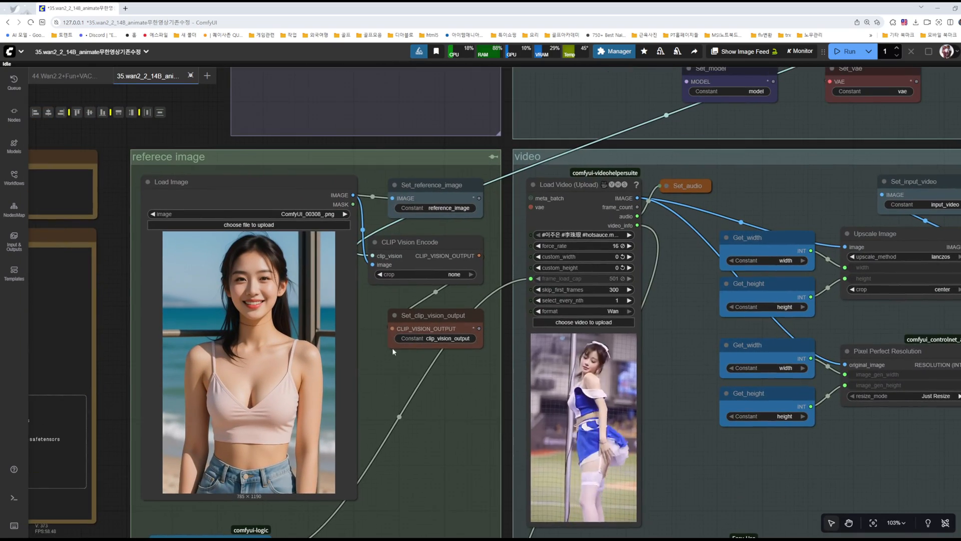
scroll(651, 248, "up", 10)
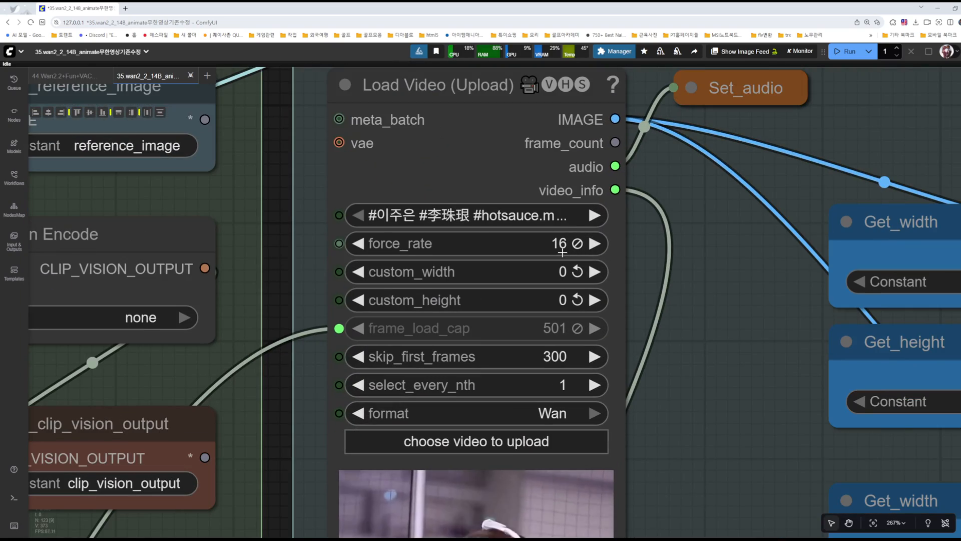
scroll(651, 327, "down", 8)
left_click_drag(669, 376, 549, 63)
left_click_drag(636, 311, 611, 183)
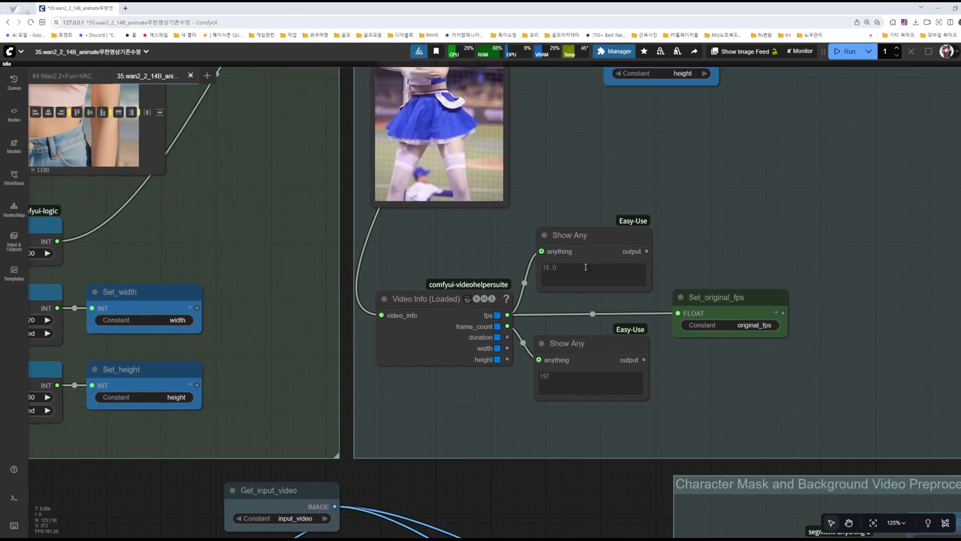
left_click_drag(590, 267, 537, 269)
left_click_drag(569, 271, 496, 264)
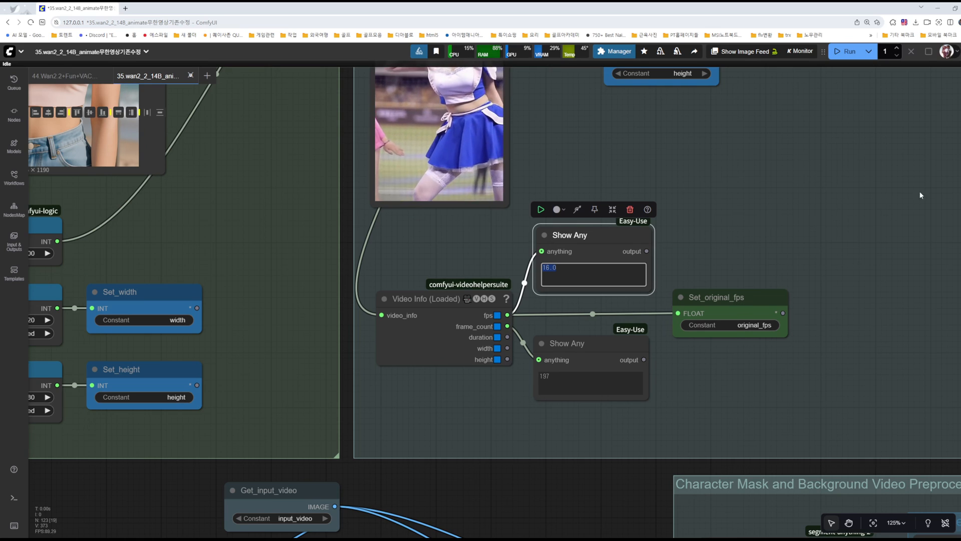
Step: Enter the expression a*2 in the Math Expression node
scroll(863, 277, "down", 7)
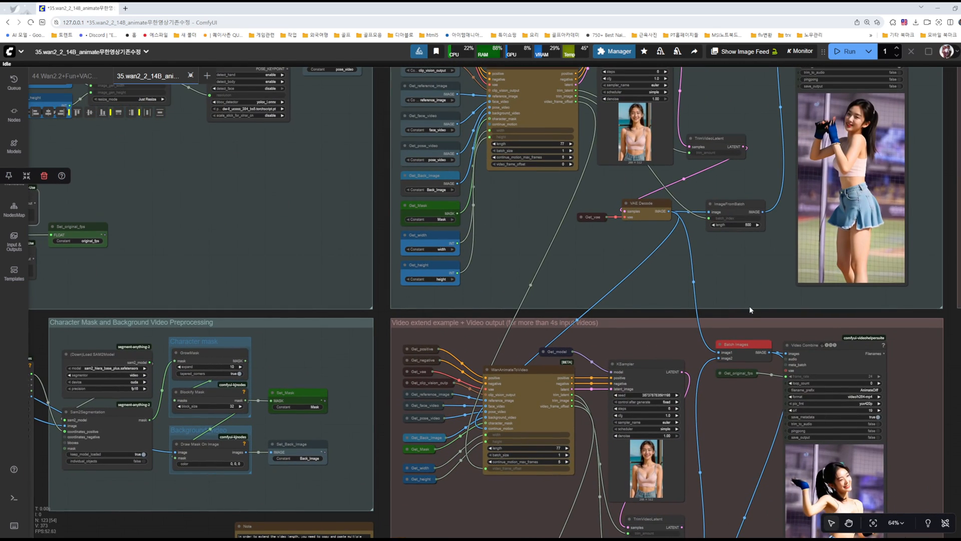
left_click_drag(750, 311, 184, 174)
left_click_drag(462, 385, 537, 128)
scroll(495, 444, "up", 2)
scroll(495, 445, "up", 9)
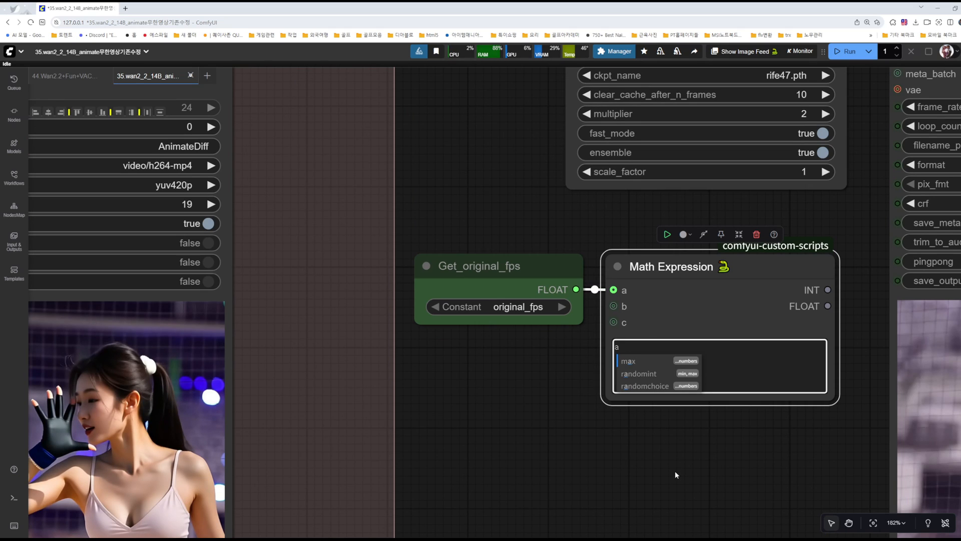
type("*2")
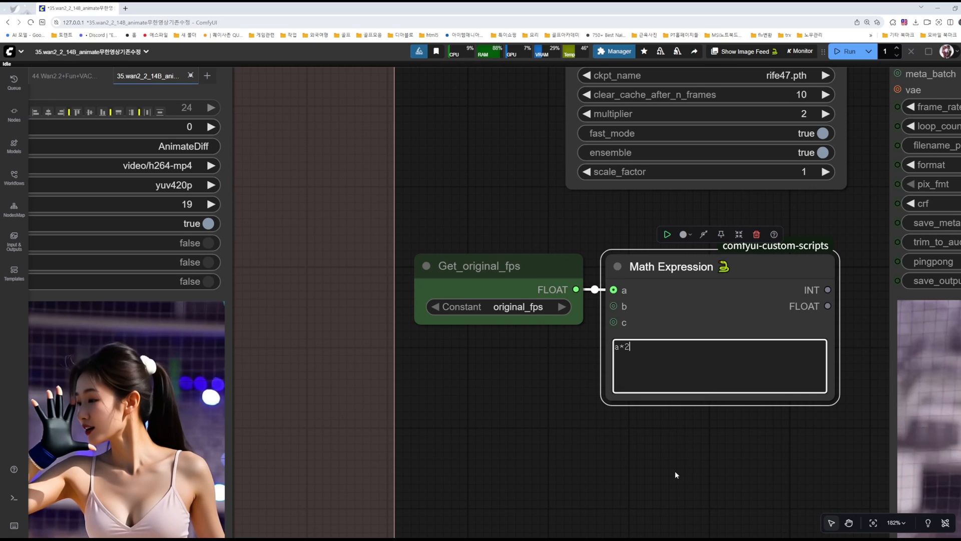
left_click(674, 471)
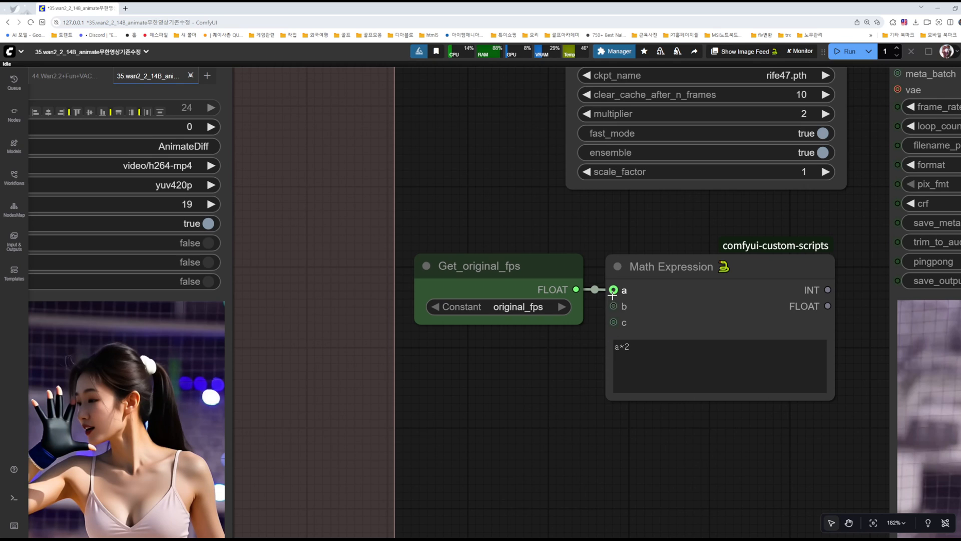
Step: Connect the Math Expression node's FLOAT output to the frame_rate input of the interpolated Video Combine node
left_click_drag(855, 337, 570, 423)
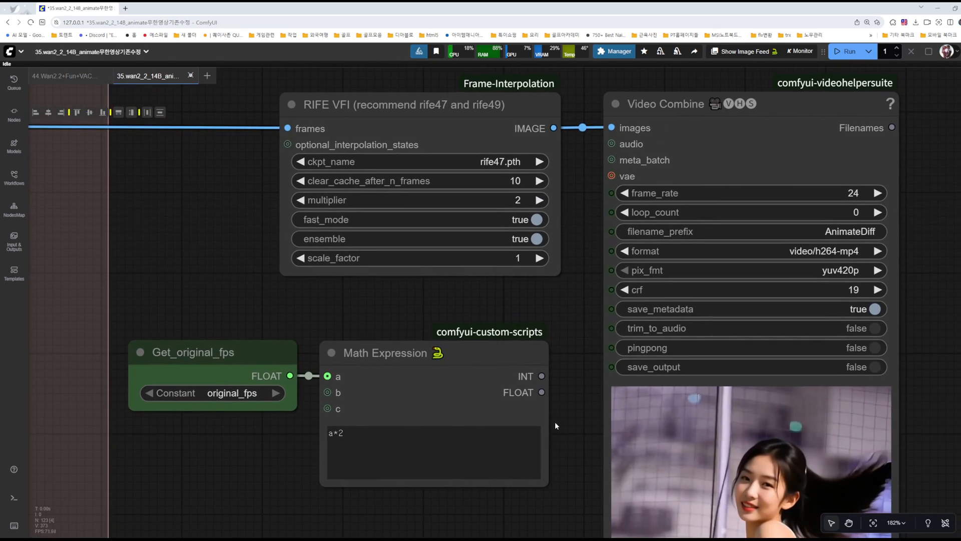
scroll(556, 413, "down", 4)
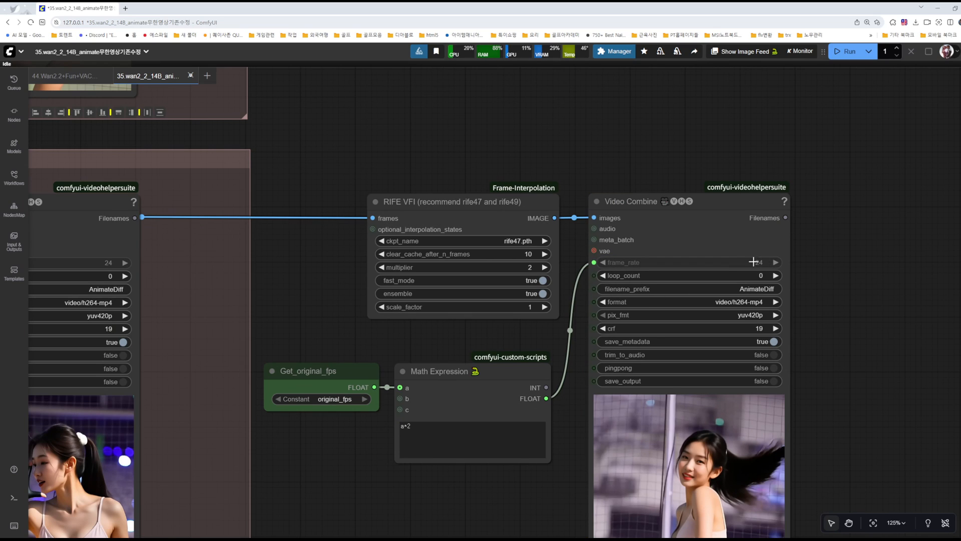
scroll(767, 262, "up", 8)
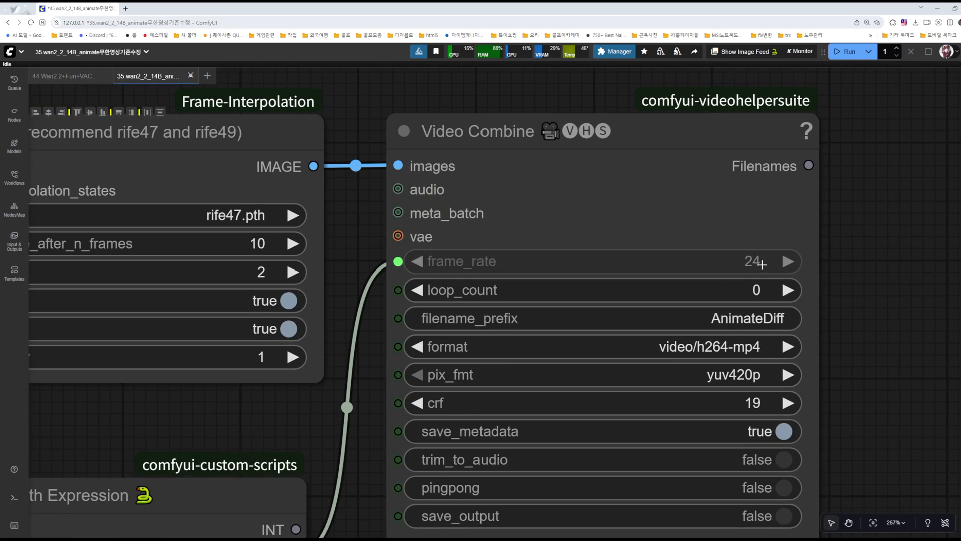
scroll(570, 269, "down", 6)
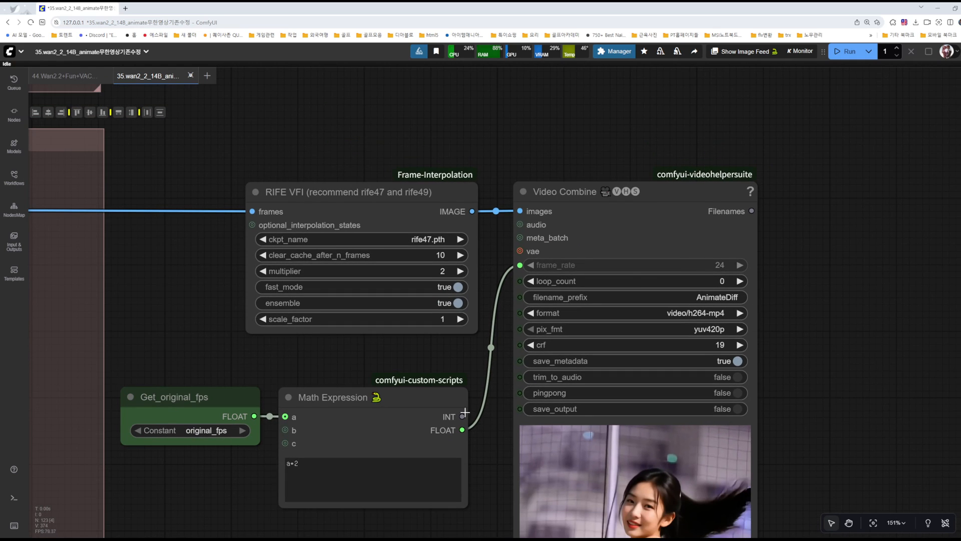
scroll(387, 333, "down", 4)
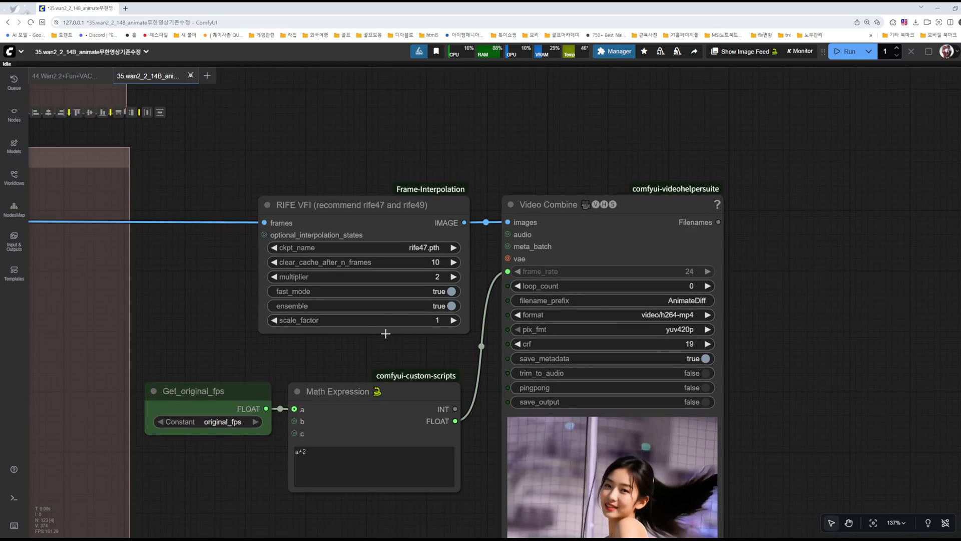
Step: Review the extend group's KSampler settings and Video Combine node together with the connected frame-interpolation chain
left_click_drag(205, 343, 512, 333)
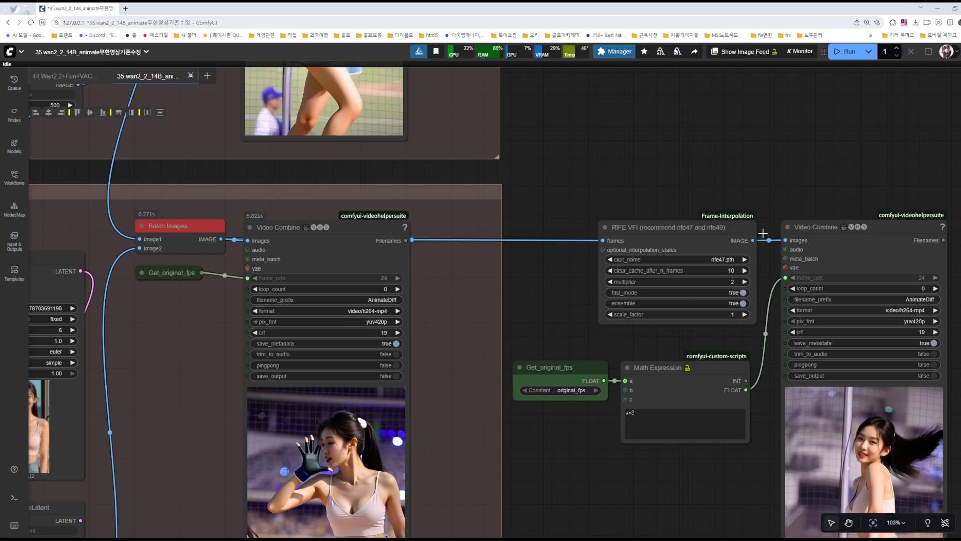
left_click_drag(727, 171, 798, 170)
left_click_drag(132, 330, 378, 312)
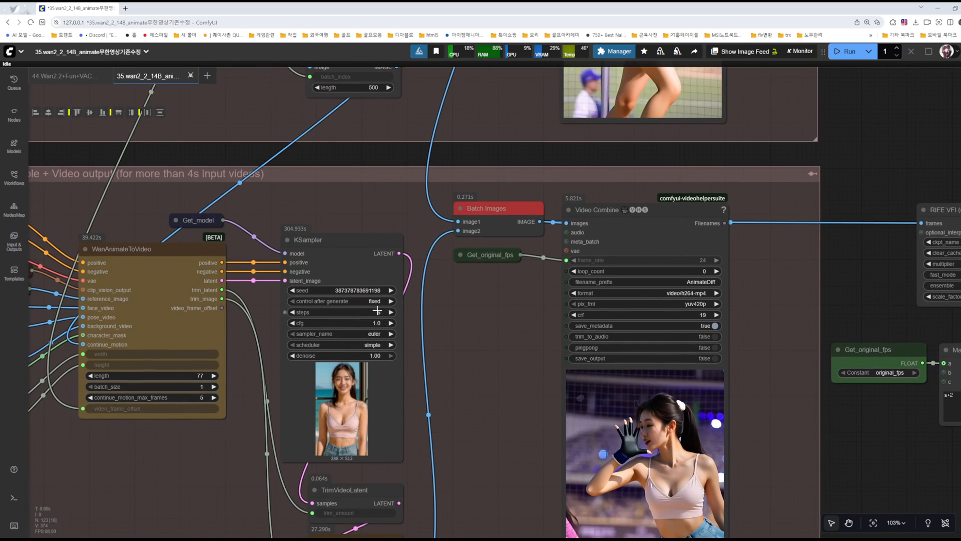
scroll(377, 310, "up", 10)
scroll(372, 304, "up", 1)
scroll(586, 346, "down", 8)
left_click_drag(569, 349, 76, 381)
left_click_drag(575, 314, 478, 320)
scroll(479, 319, "down", 4)
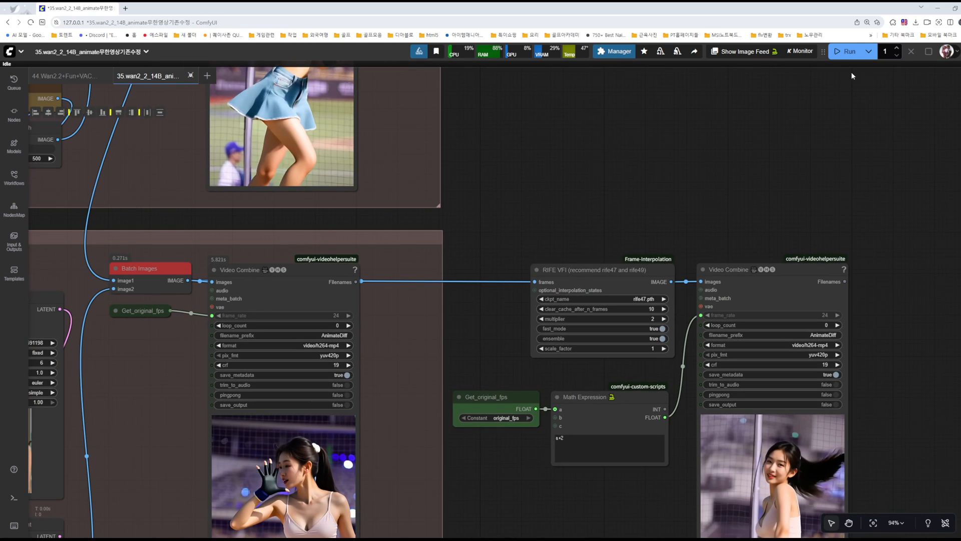
Step: Run the workflow and check the calculated frame rate on the Math Expression node while RIFE VFI processes
left_click(844, 51)
left_click_drag(759, 182, 676, 174)
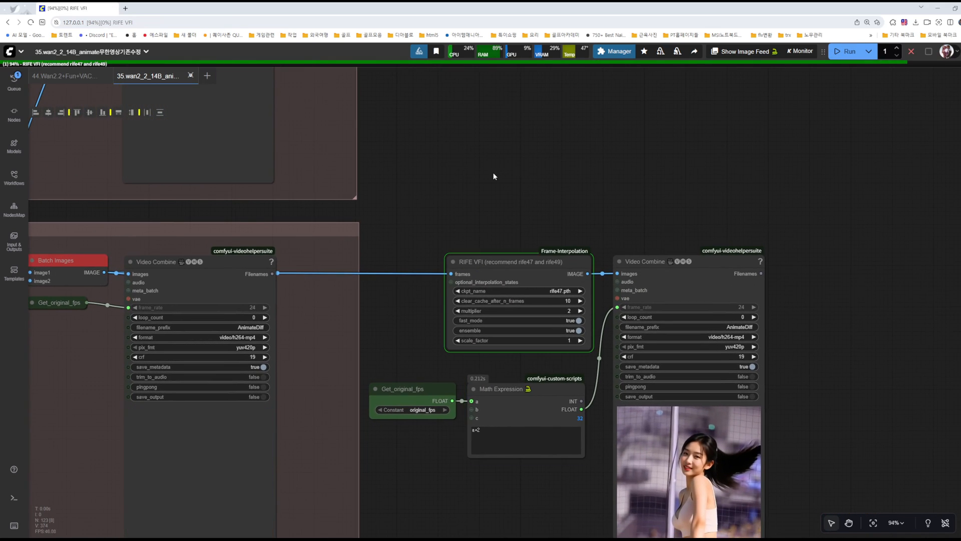
scroll(578, 450, "up", 3)
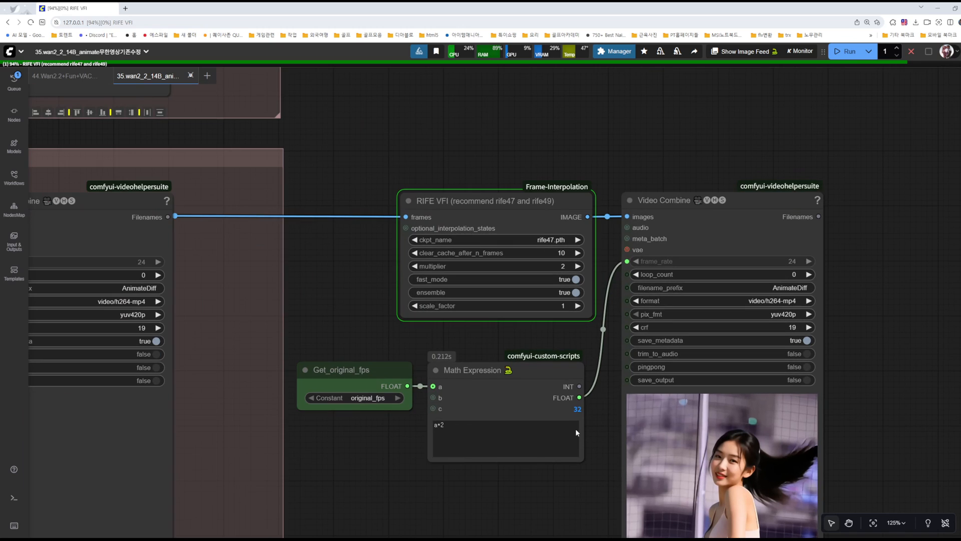
scroll(579, 415, "up", 3)
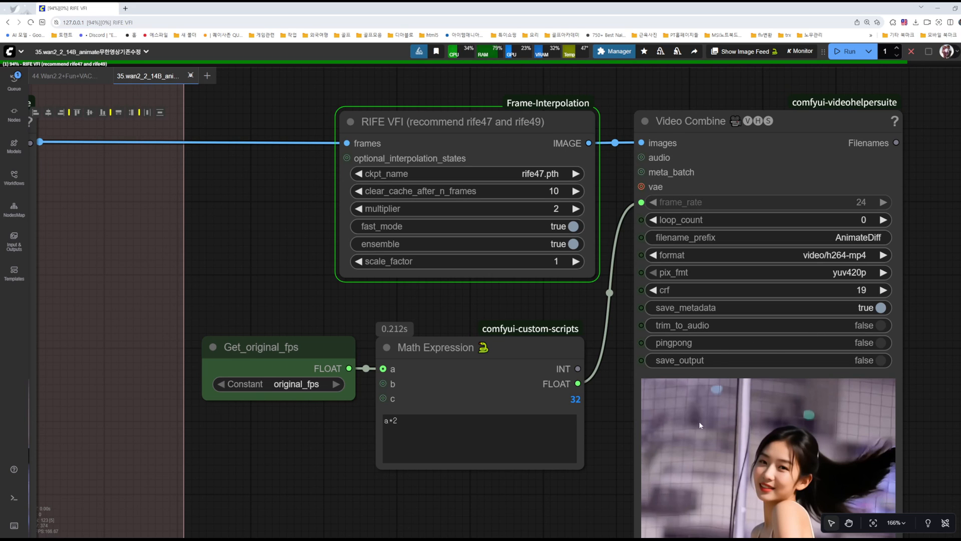
scroll(625, 398, "down", 5)
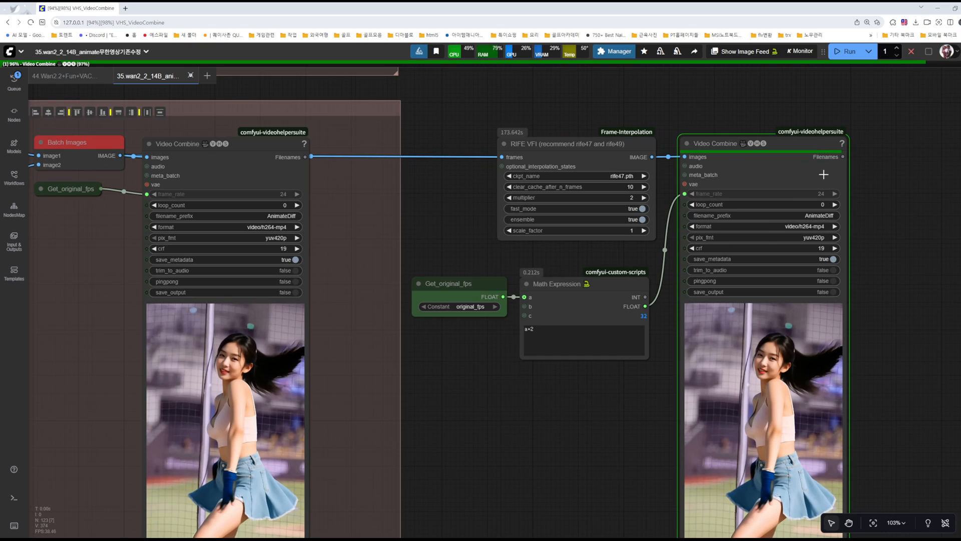
Step: Resume the extend group's Video Combine preview and move the interpolated Video Combine node directly beside it
right_click(234, 354)
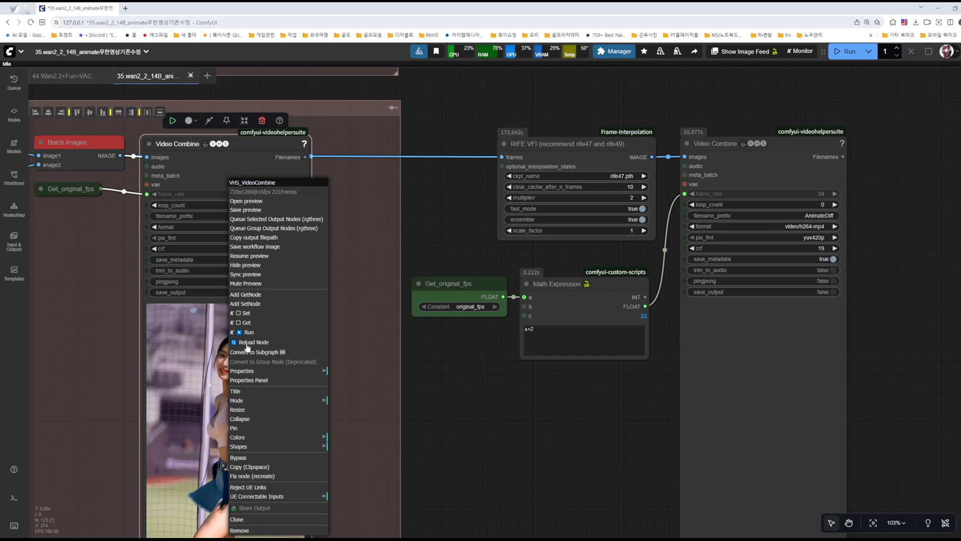
left_click(249, 255)
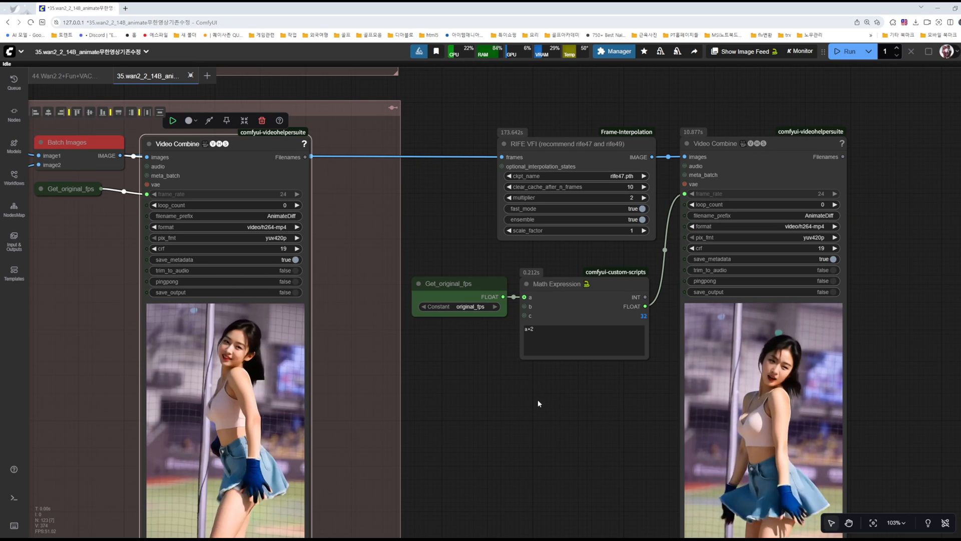
left_click_drag(789, 157, 532, 110)
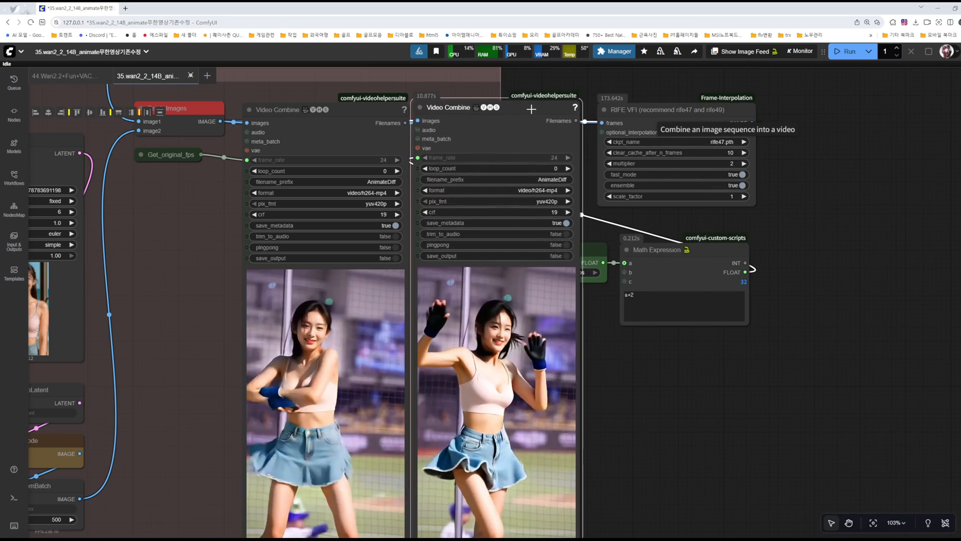
left_click_drag(744, 401, 890, 353)
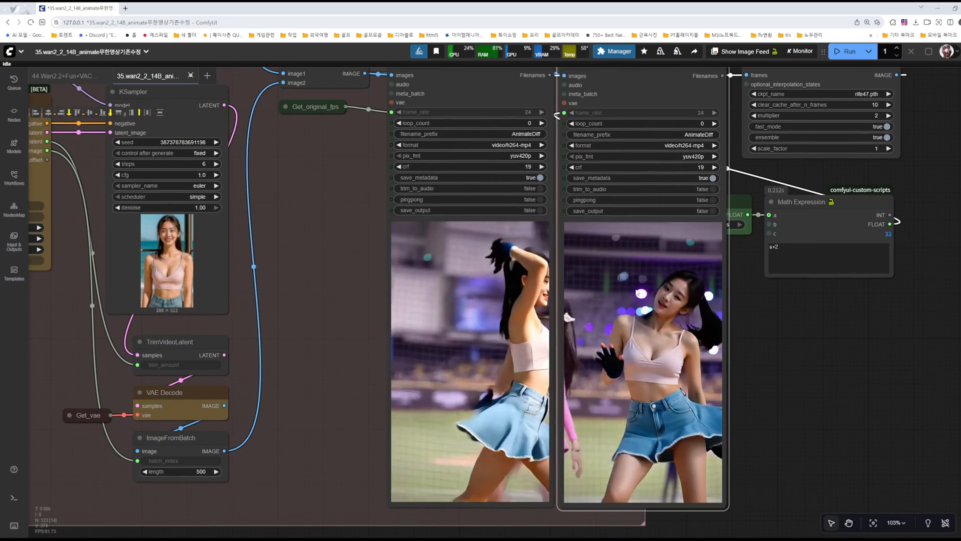
Step: Synchronize the previews of the two Video Combine nodes and compare the original and interpolated videos up close
right_click(636, 292)
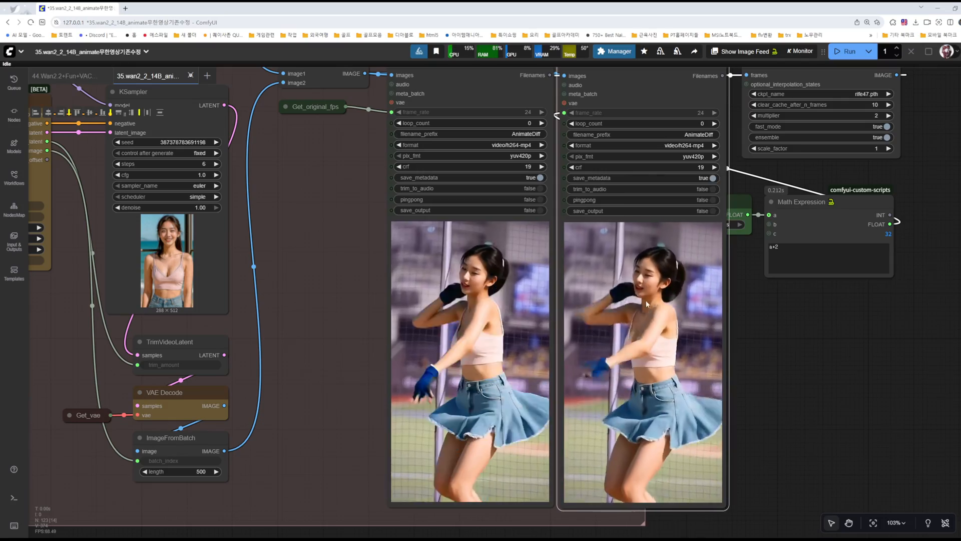
scroll(744, 348, "up", 5)
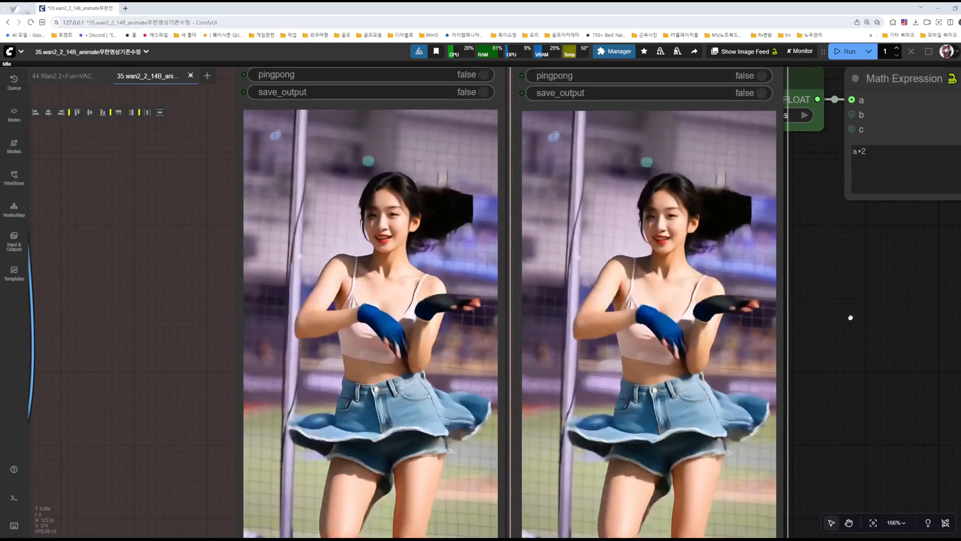
left_click_drag(850, 317, 851, 309)
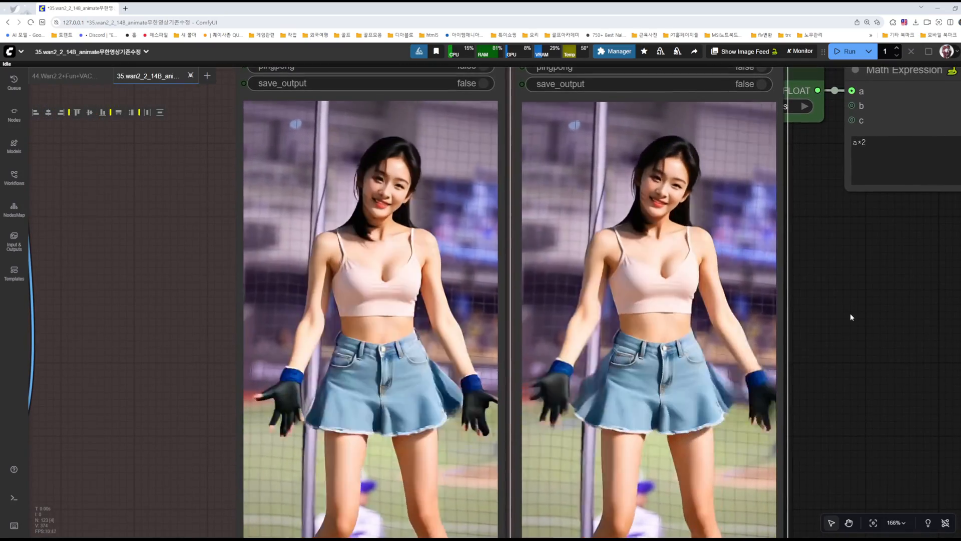
Step: Compare the original and interpolated previews side by side, and check the interpolated video's properties against the Math Expression result
scroll(844, 317, "down", 1)
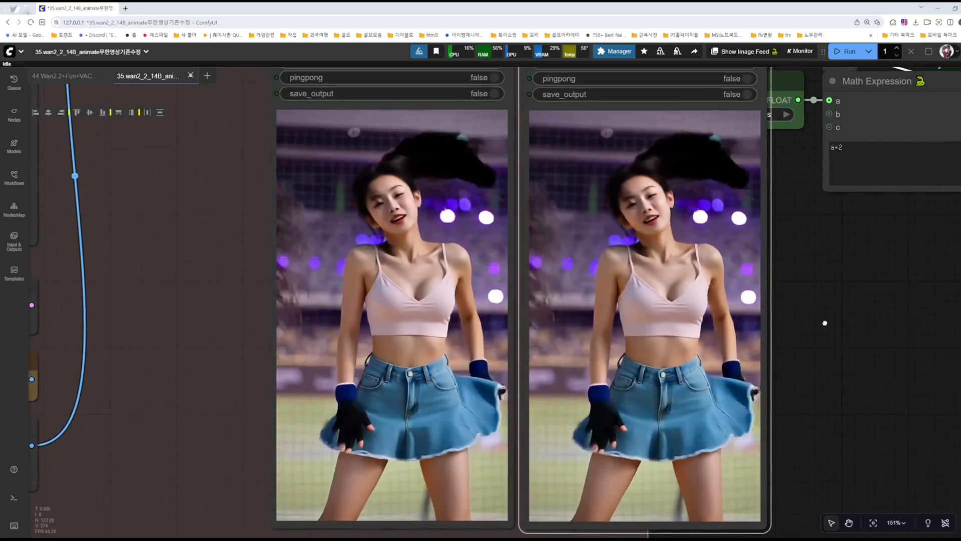
left_click_drag(824, 323, 824, 329)
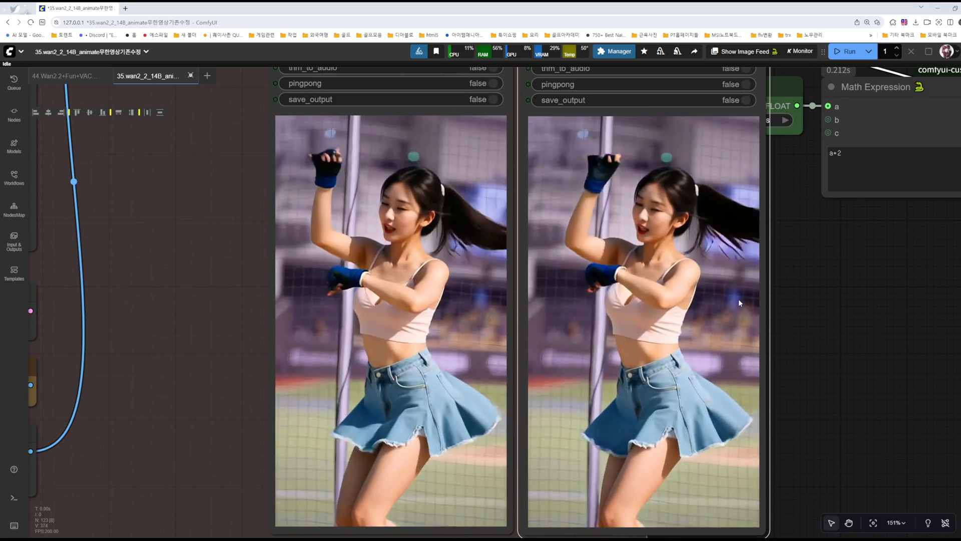
scroll(737, 299, "down", 6)
left_click_drag(823, 290, 764, 361)
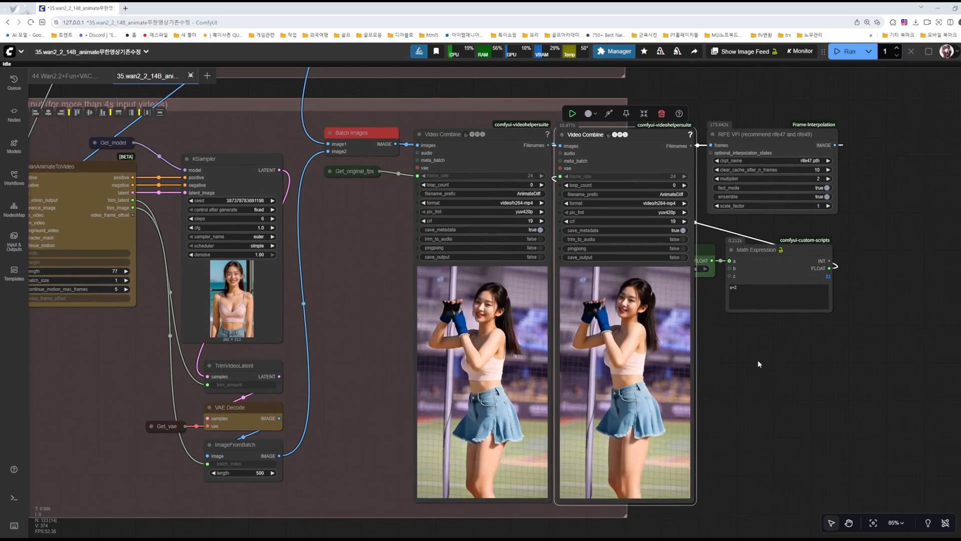
right_click(636, 305)
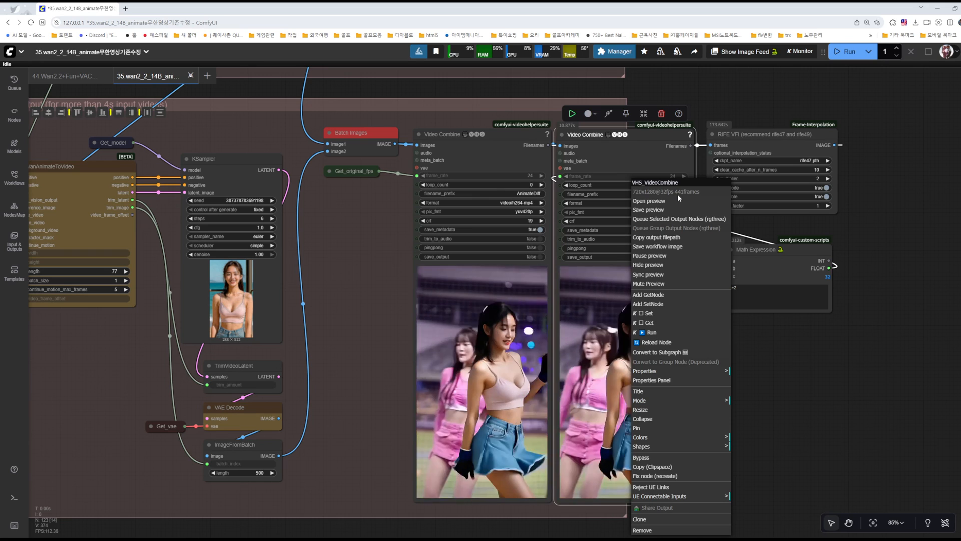
left_click(805, 356)
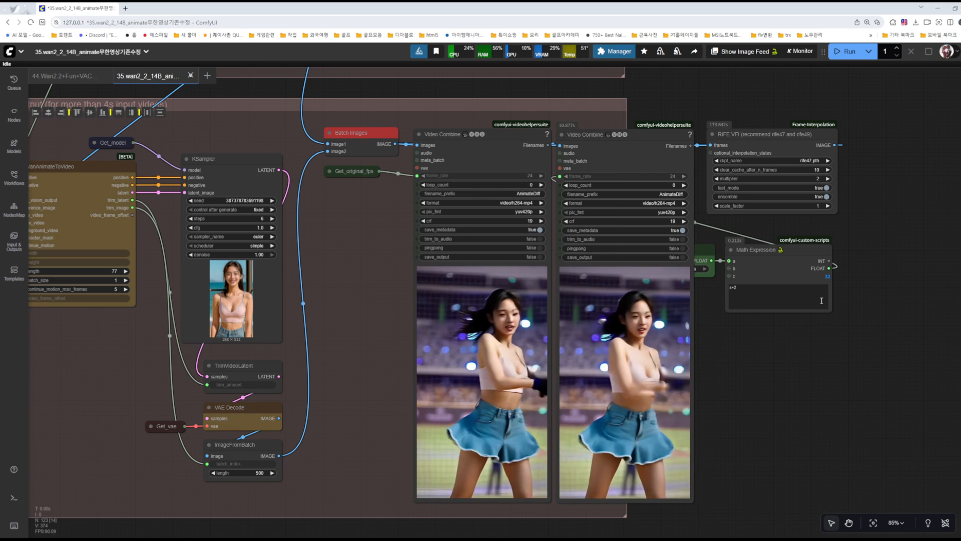
scroll(800, 285, "up", 10)
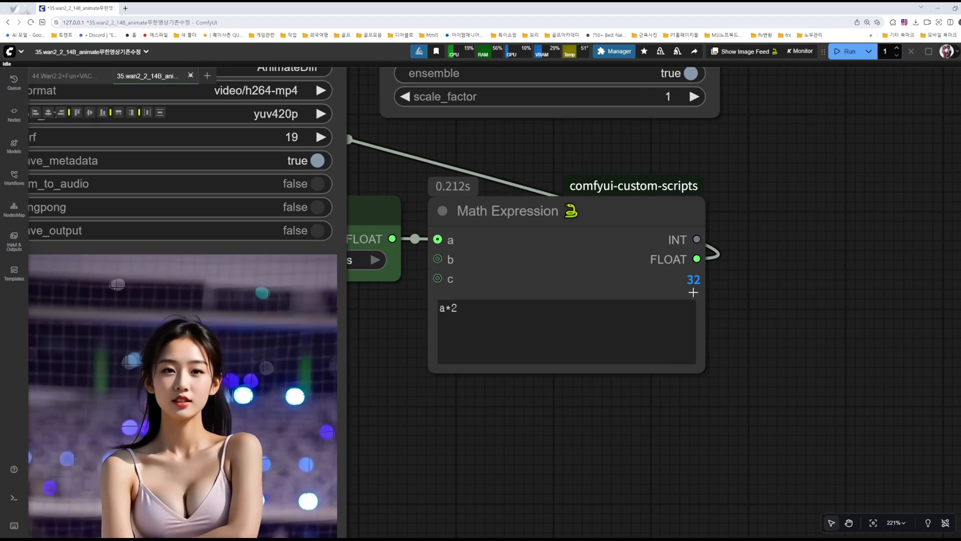
scroll(687, 295, "down", 8)
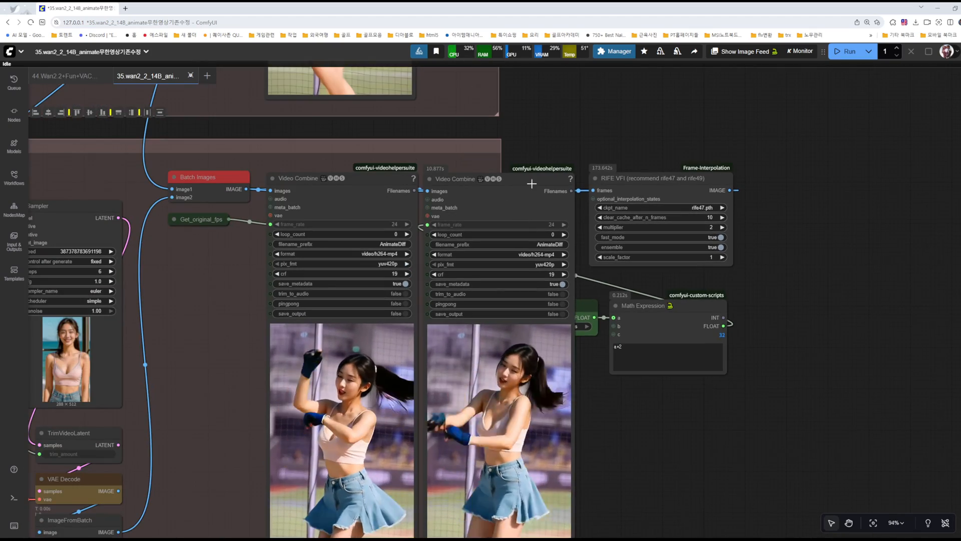
Step: Move the interpolated Video Combine node back to the far side of RIFE VFI, and view both nodes' previews full-size in the browser
left_click_drag(866, 183, 839, 178)
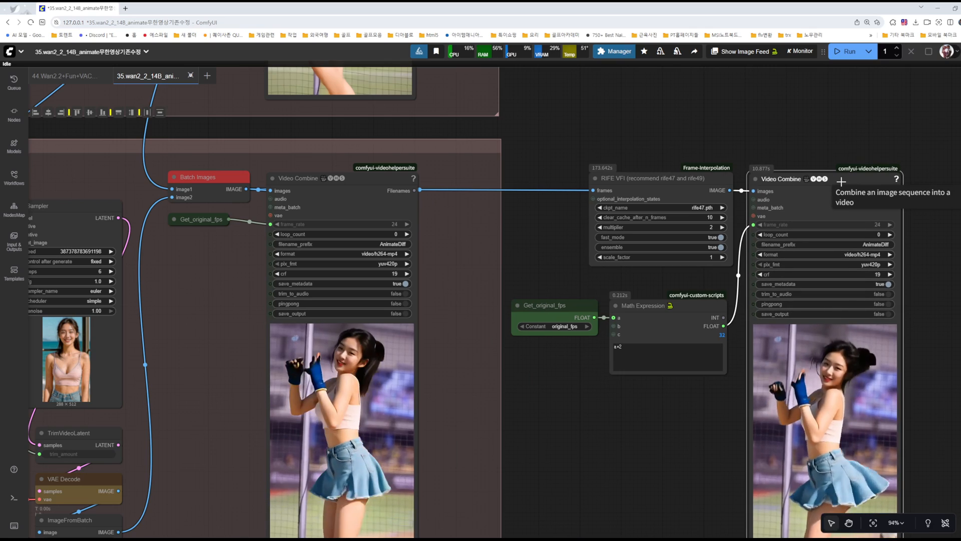
right_click(361, 178)
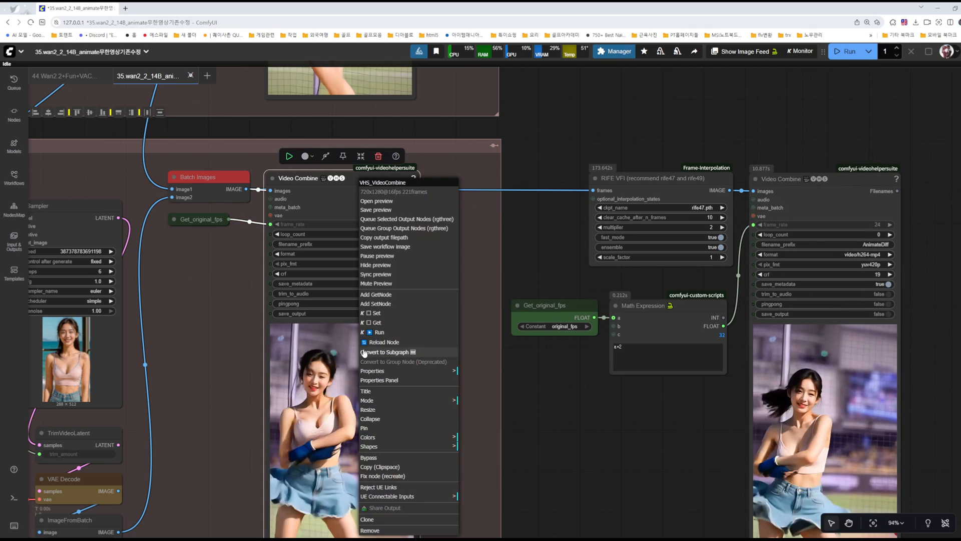
left_click(373, 209)
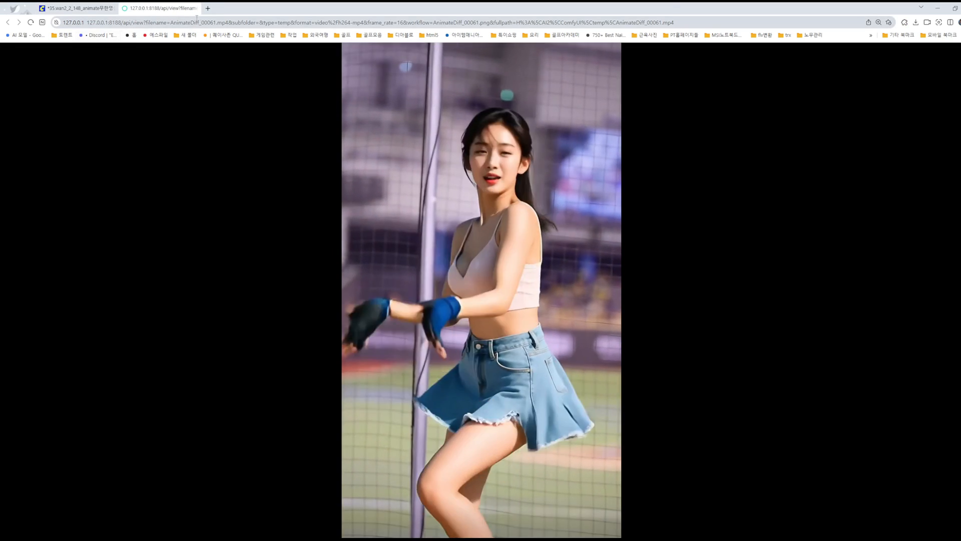
left_click(195, 8)
right_click(802, 181)
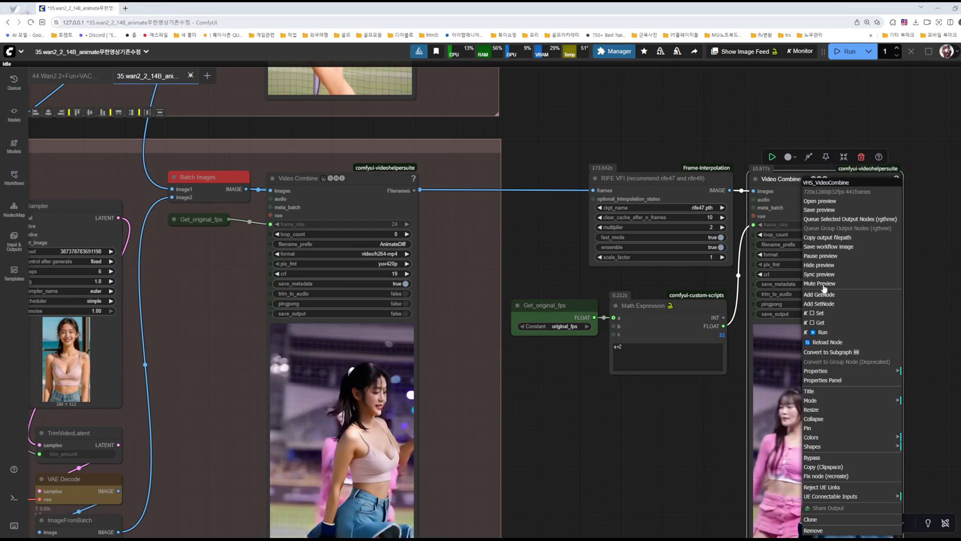
left_click(816, 200)
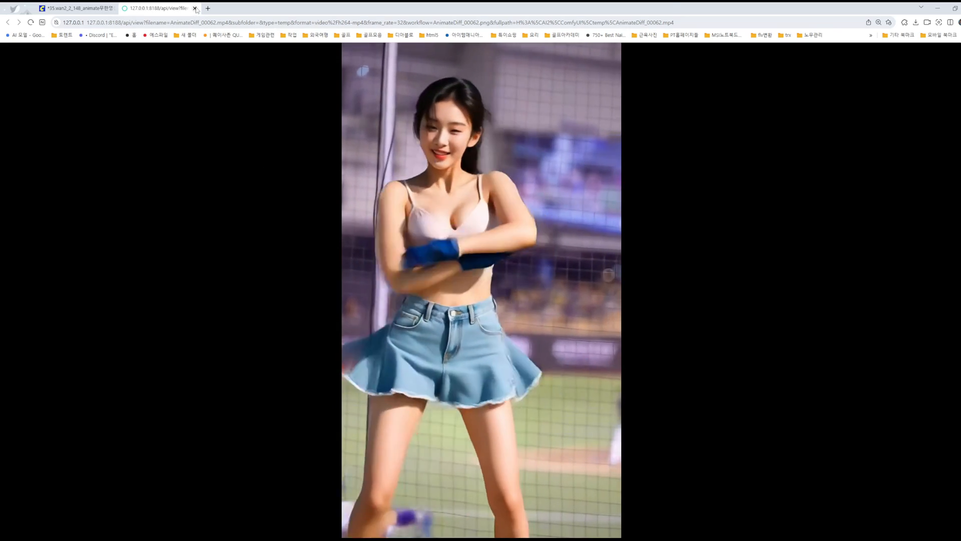
left_click(194, 8)
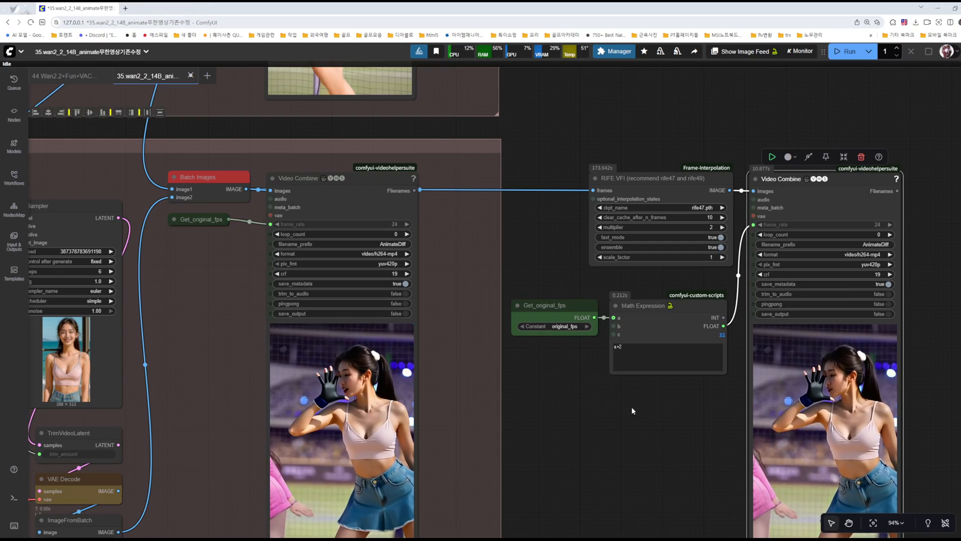
Step: Examine the Math Expression node's formula, its result and its link to the Video Combine frame rate
left_click_drag(644, 418, 501, 413)
scroll(590, 331, "up", 10)
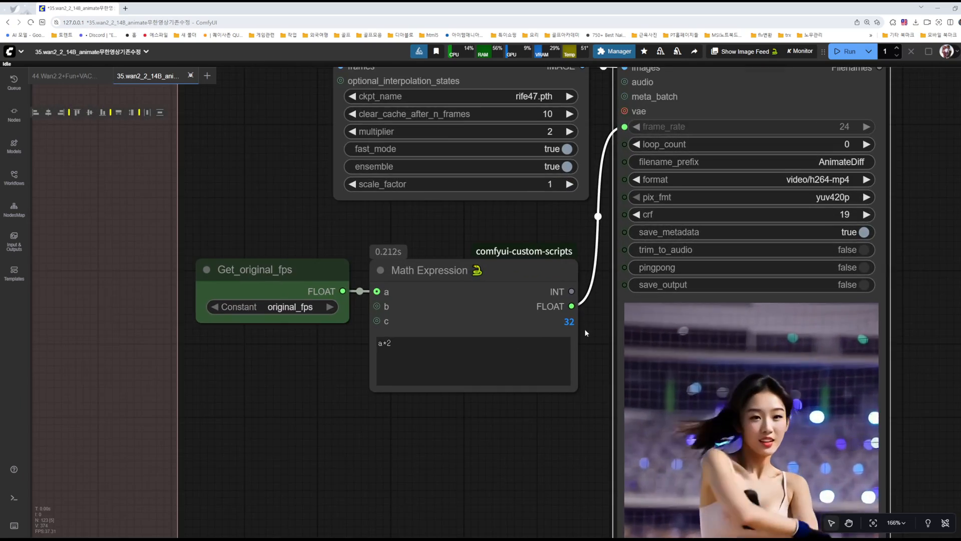
scroll(546, 326, "down", 11)
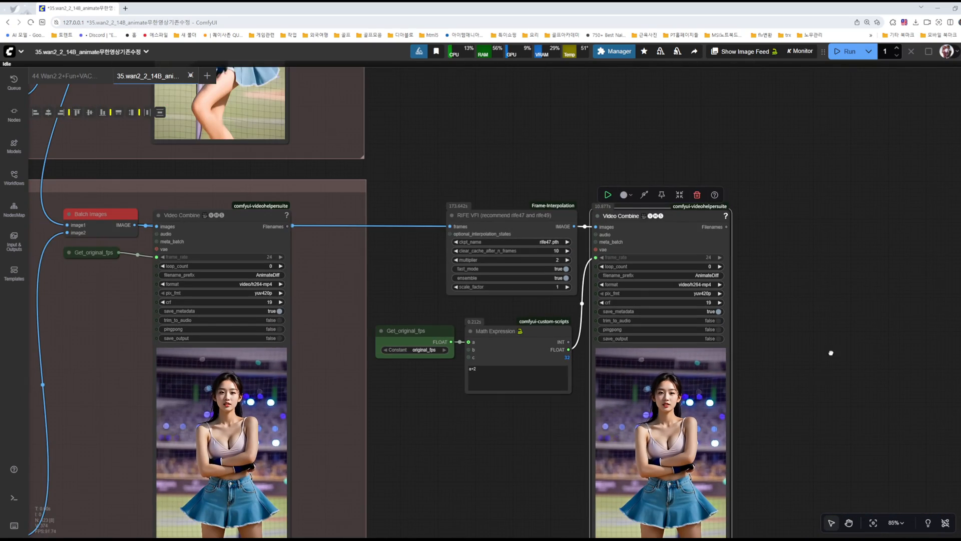
Step: Group the RIFE VFI, Get_original_fps, Math Expression and Video Combine nodes, enlarge the group and space the nodes inside it
left_click_drag(828, 362, 824, 278)
scroll(826, 282, "down", 3)
left_click_drag(639, 442, 485, 478)
key("ctrl+g")
left_click(820, 300)
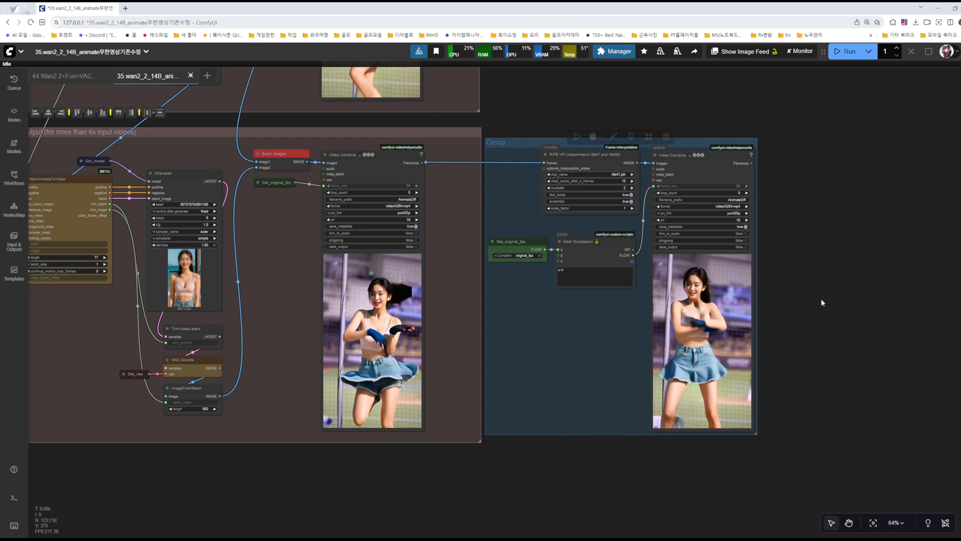
left_click_drag(759, 436, 487, 145)
left_click_drag(571, 158, 580, 165)
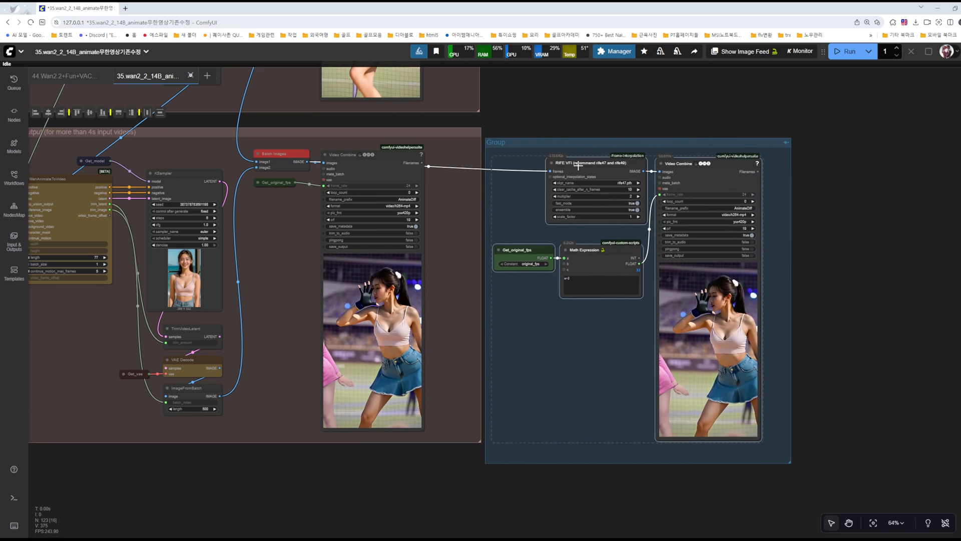
left_click_drag(821, 192, 880, 223)
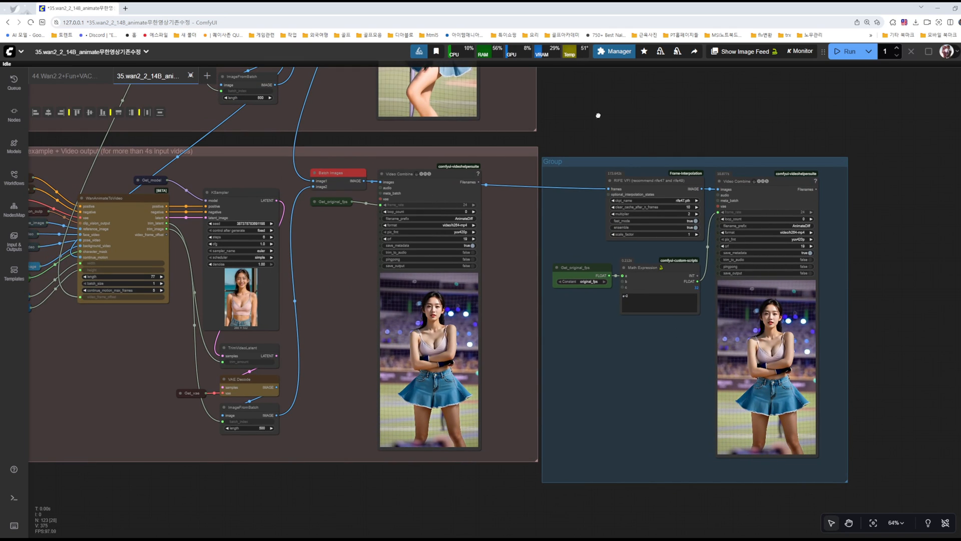
Step: Recolor the frame-interpolation group yellow and shift it slightly away from the video extend group
left_click_drag(599, 119, 605, 163)
left_click(667, 187)
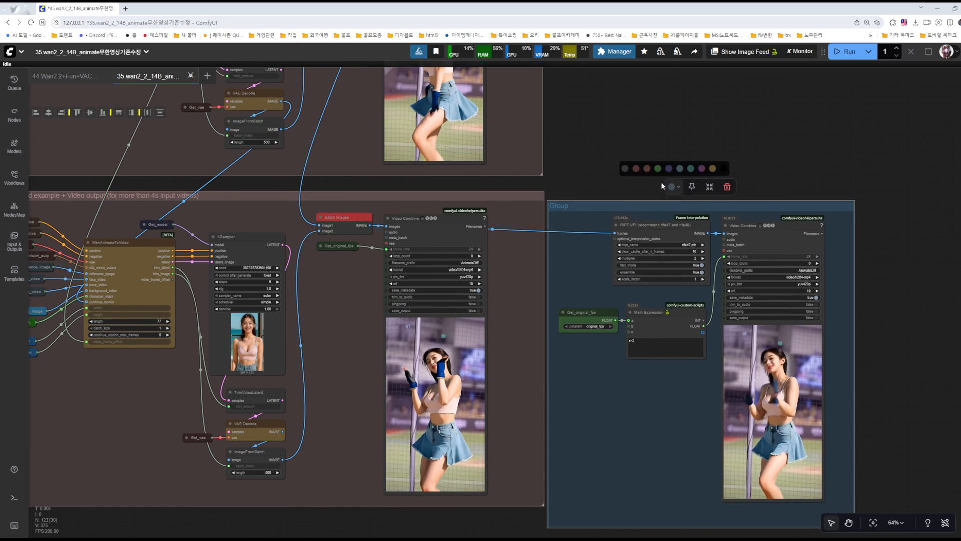
left_click(636, 168)
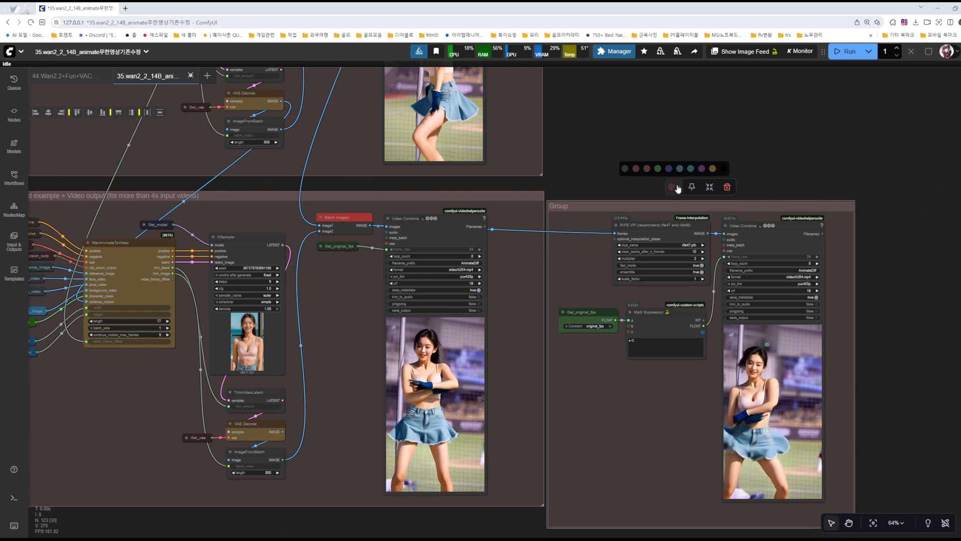
left_click(712, 168)
mouse_move(656, 206)
left_mouse_down()
mouse_move(693, 197)
mouse_move(665, 194)
left_mouse_up()
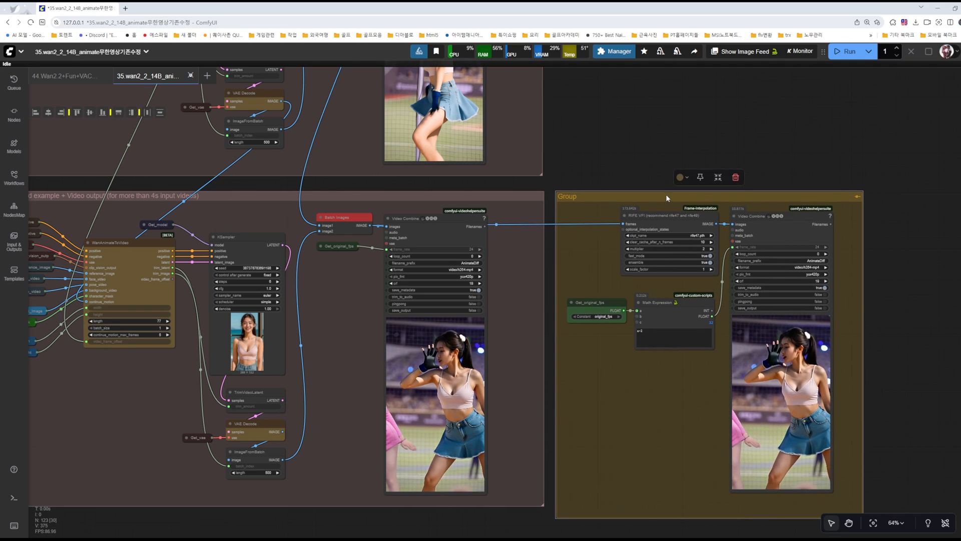
Step: Disconnect the Batch Images link from RIFE VFI's frames input
left_click(649, 137)
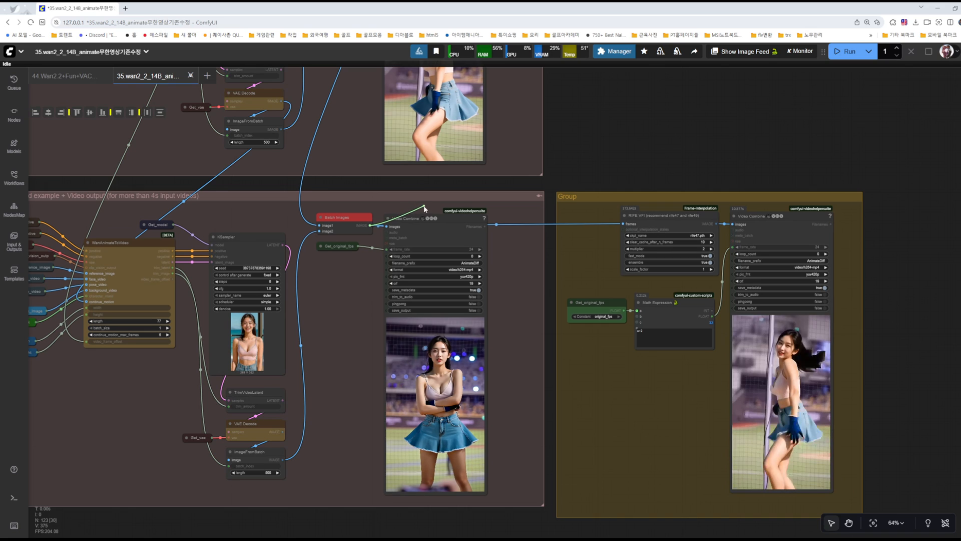
left_click_drag(424, 206, 426, 203)
left_click_drag(623, 223, 526, 224)
left_click(502, 272)
Step: Bypass all nodes in the yellow frame-interpolation group and save the workflow
left_click(857, 197)
left_click(716, 140)
scroll(824, 150, "down", 3)
left_click_drag(698, 142, 694, 283)
left_click_drag(671, 190, 742, 229)
scroll(734, 290, "down", 3)
key("ctrl+s")
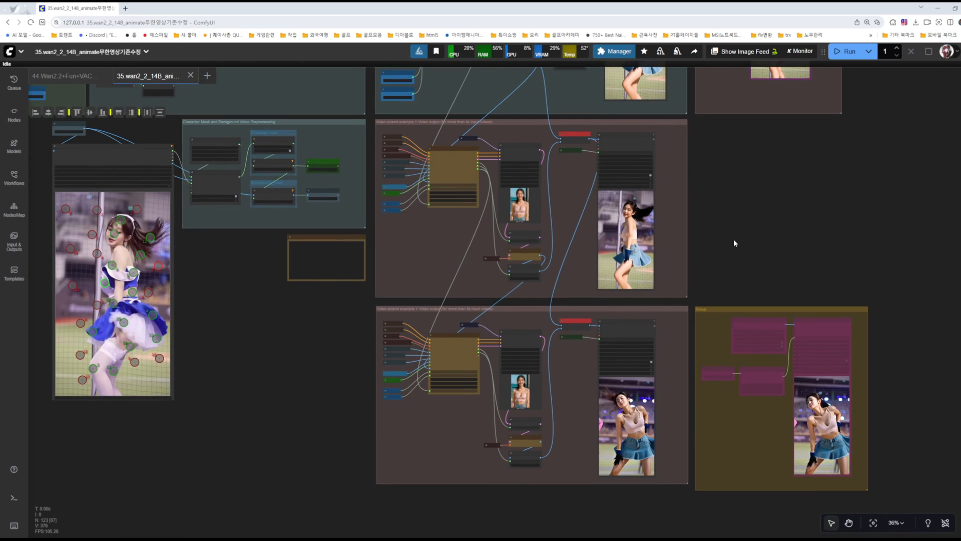
Step: Delete the lower video extend group together with all its nodes
left_click_drag(640, 353, 691, 302)
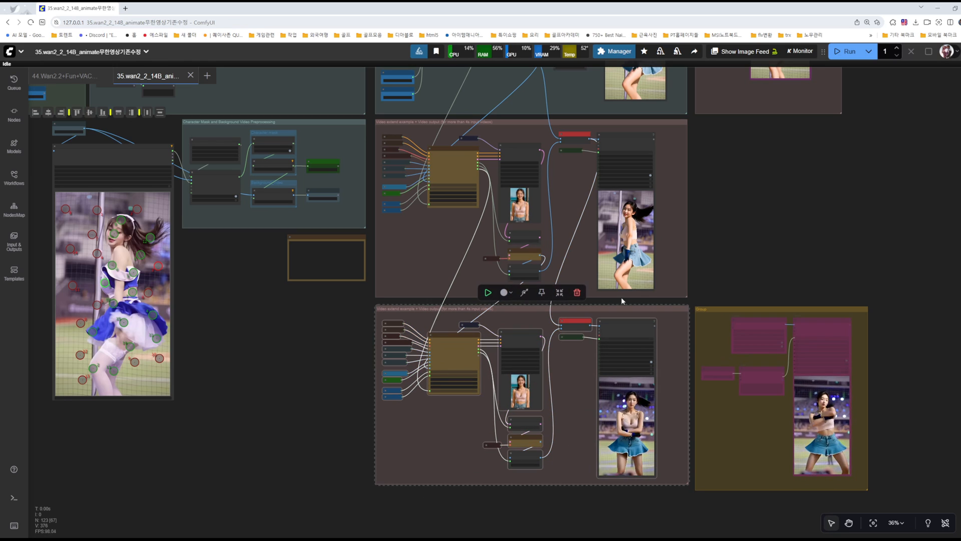
key("Delete")
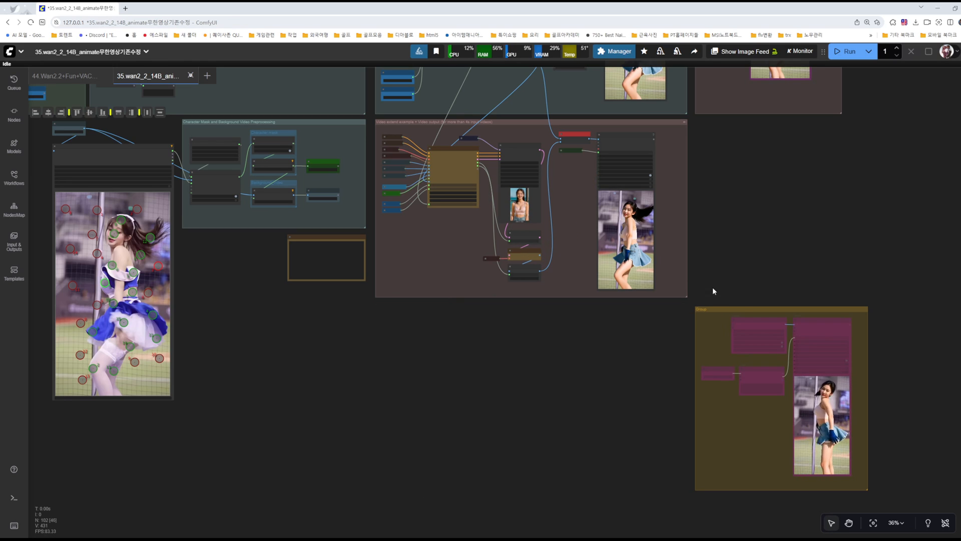
Step: Move the yellow frame-interpolation group up beside the remaining video extend group and save the workflow
left_click_drag(746, 307, 768, 140)
left_click(749, 123)
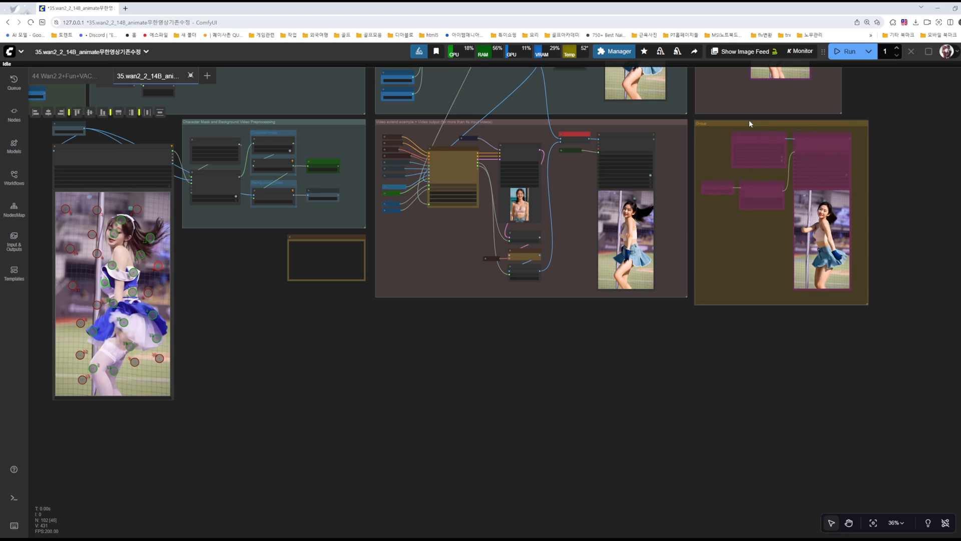
scroll(510, 371, "up", 3)
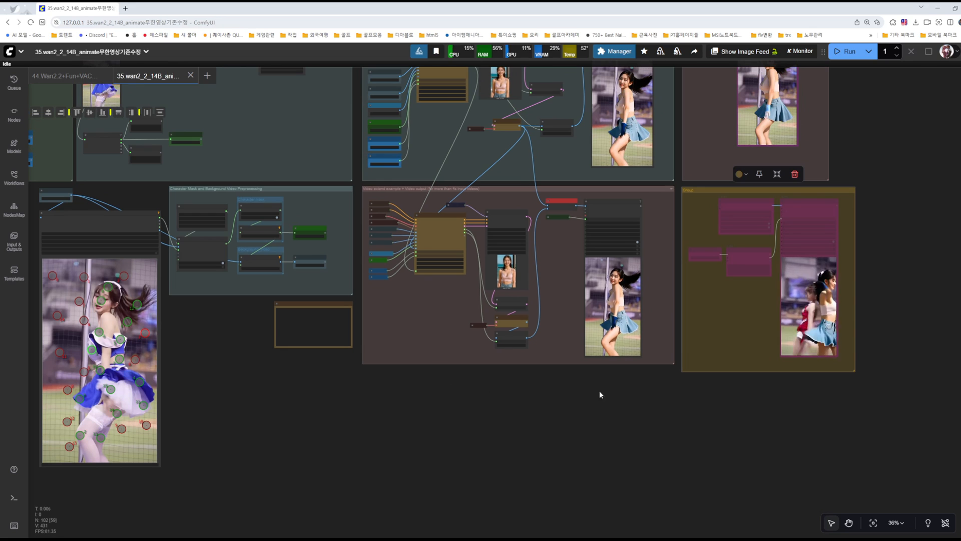
Step: Review the workflow from the model group down to the video group's DWPose, resolution and original fps nodes
left_click_drag(897, 219, 890, 360)
left_click_drag(405, 94, 705, 169)
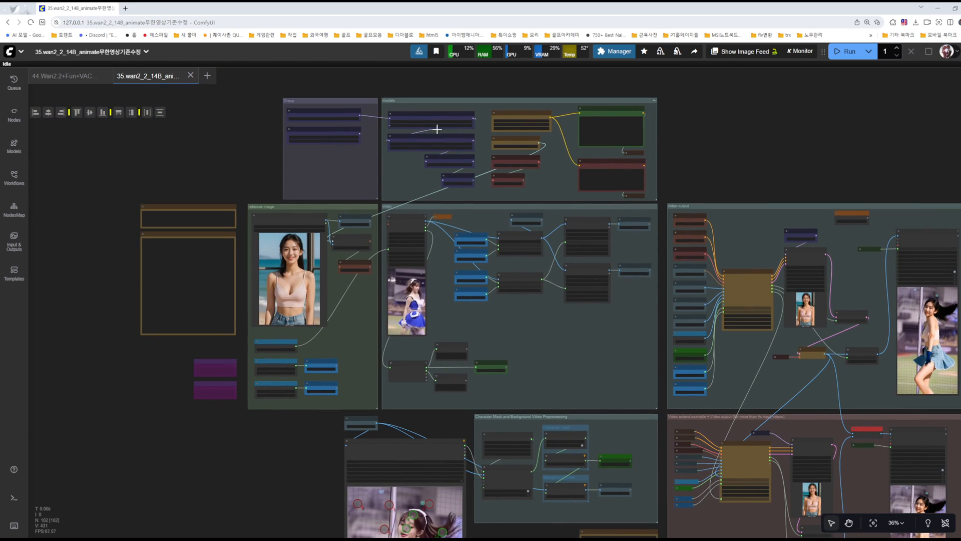
scroll(415, 126, "up", 9)
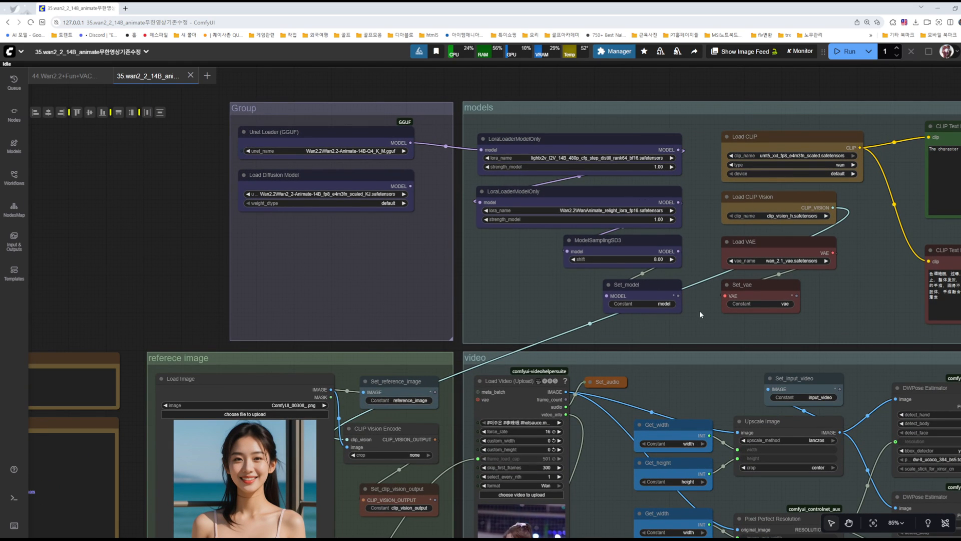
left_click_drag(699, 310, 384, 192)
left_click_drag(375, 234, 345, 129)
left_click_drag(454, 375, 291, 328)
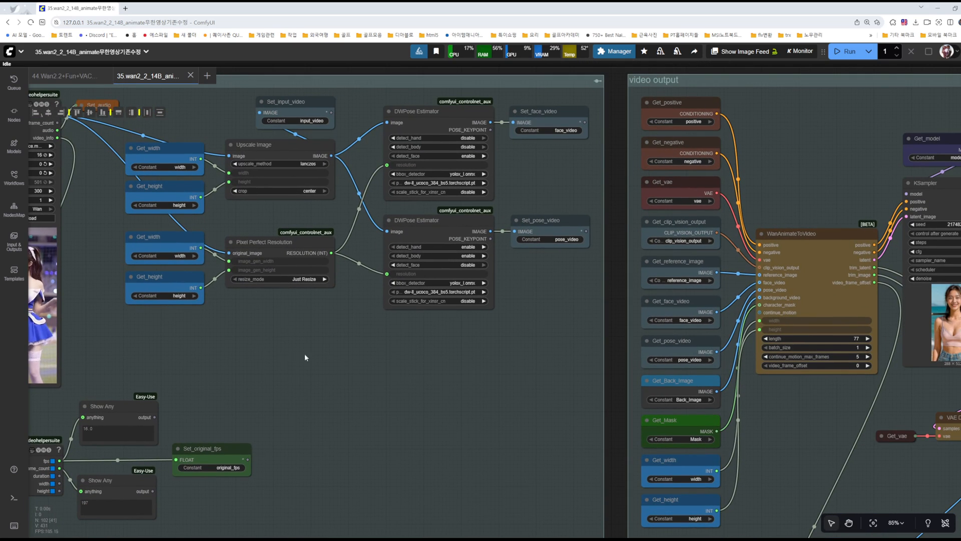
left_click_drag(294, 361, 610, 273)
scroll(534, 246, "up", 3)
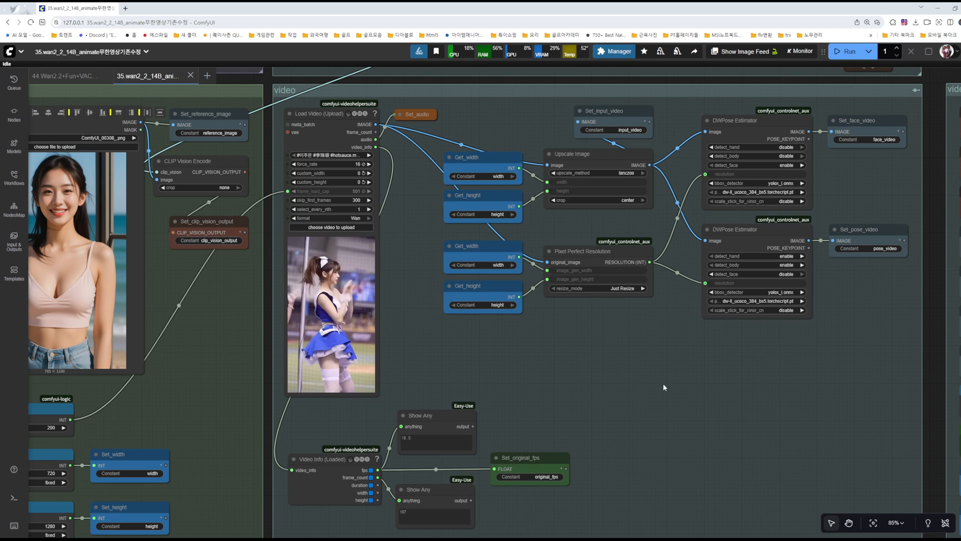
Step: Look over the complete workflow layout, and examine the reference image, video and video output groups up close
left_click_drag(140, 122, 582, 366)
scroll(810, 395, "down", 15)
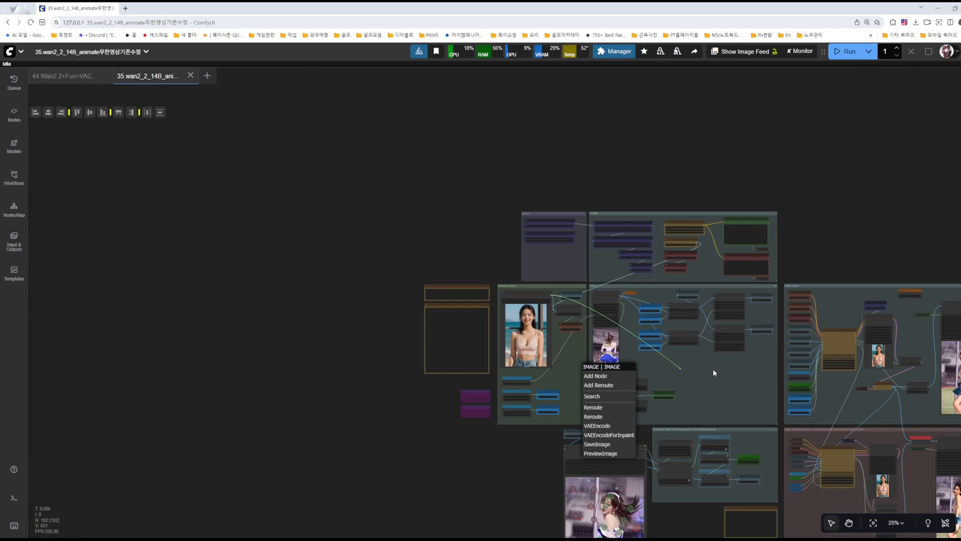
left_click_drag(528, 408, 154, 305)
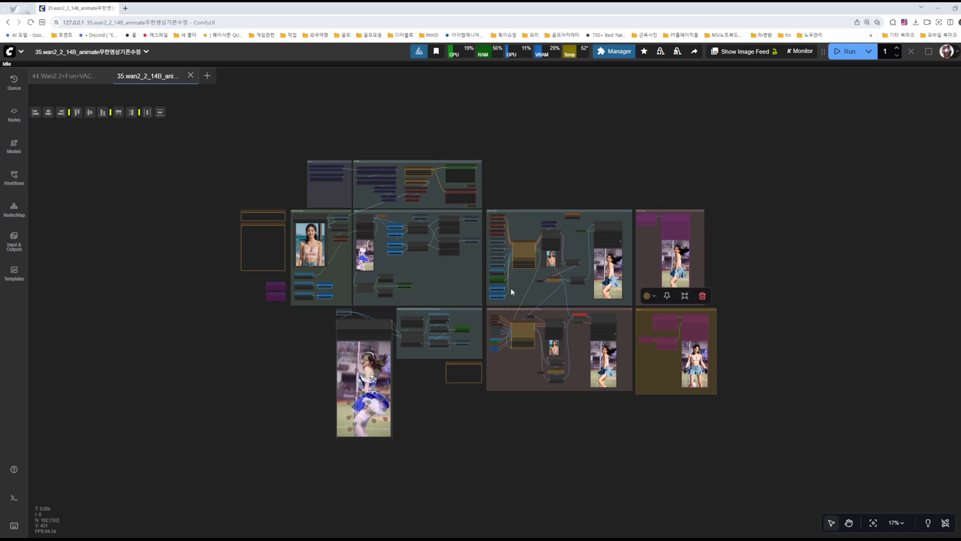
scroll(531, 299, "up", 18)
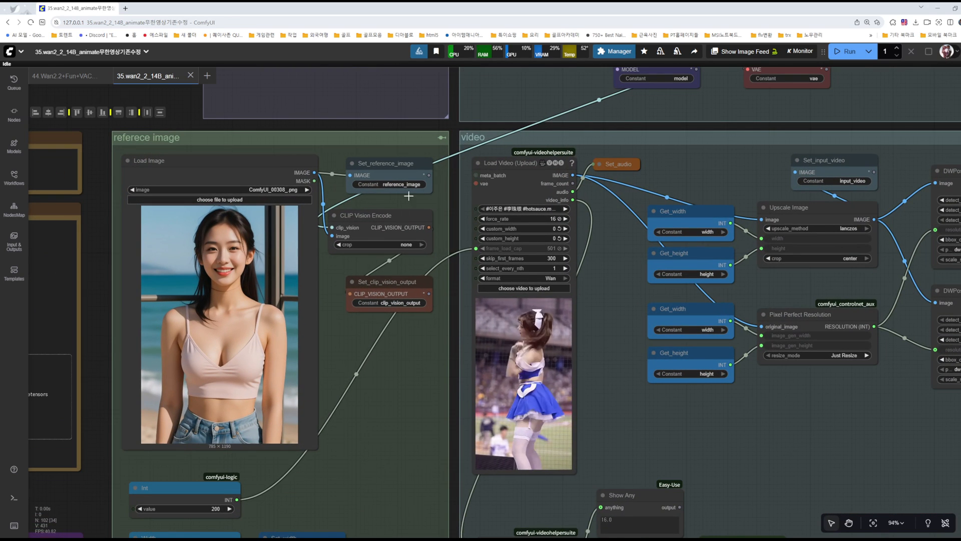
scroll(390, 197, "up", 1)
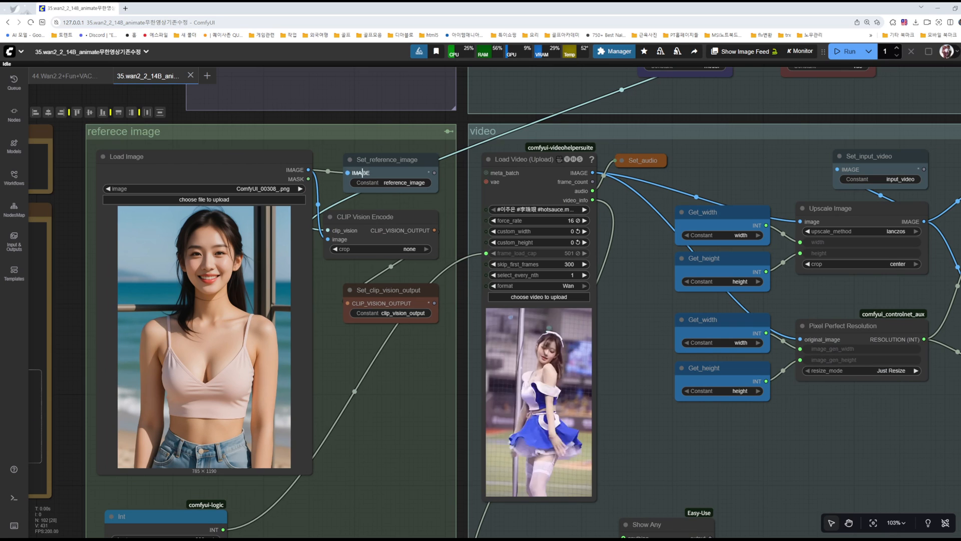
left_click_drag(755, 426, 451, 379)
left_click_drag(723, 418, 426, 346)
scroll(559, 372, "down", 4)
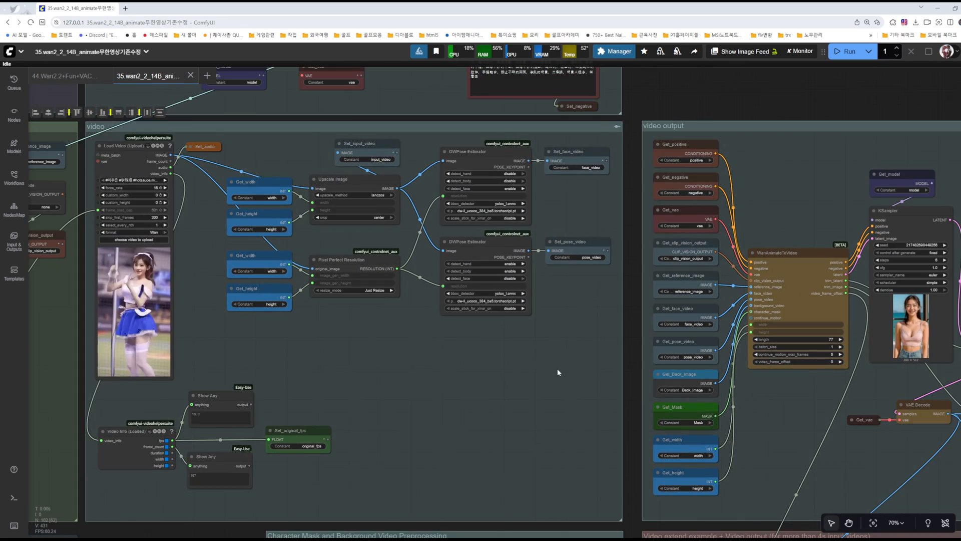
Step: Review the models, reference image and video groups, including the resolution, pose-estimation and original fps nodes
left_click_drag(546, 398, 651, 489)
left_click_drag(505, 429, 630, 470)
scroll(381, 306, "down", 1)
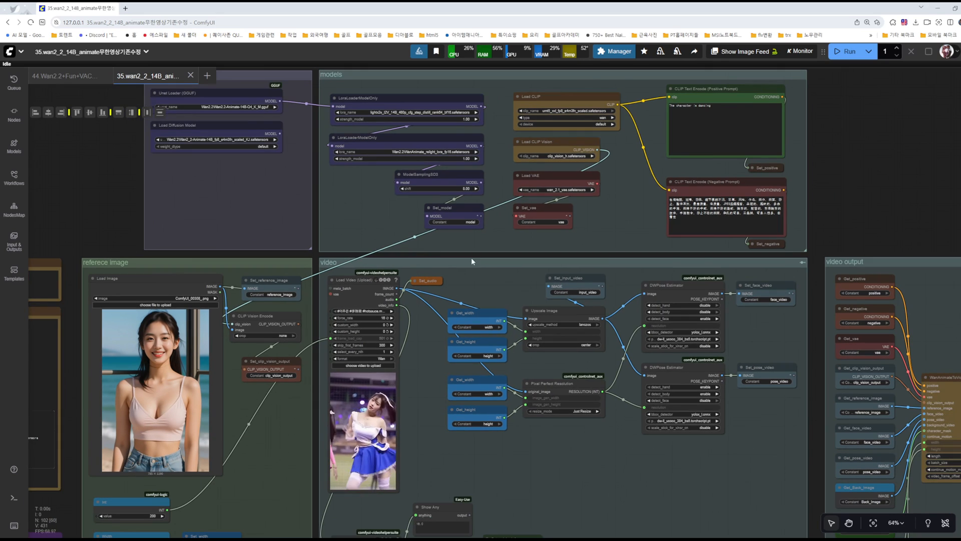
left_click_drag(623, 467, 600, 237)
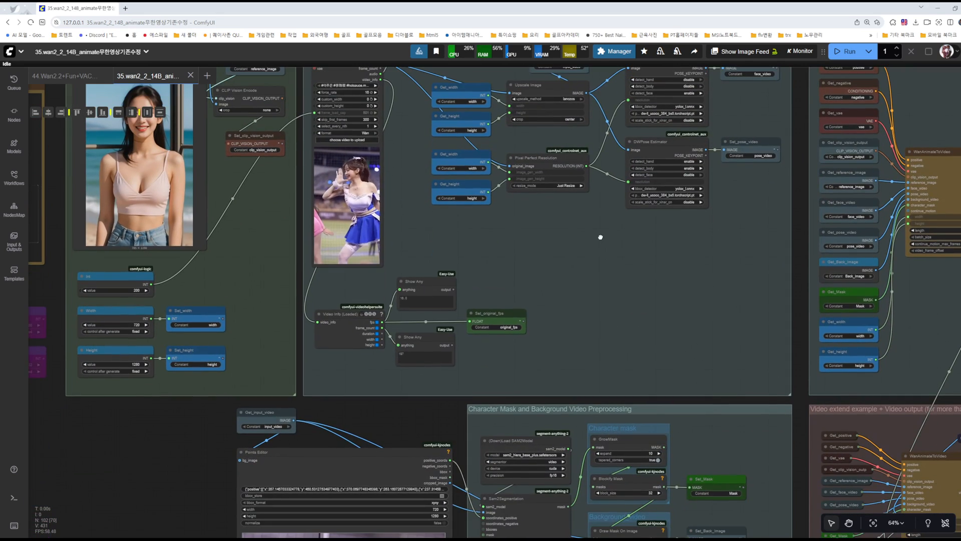
left_click_drag(605, 286, 590, 369)
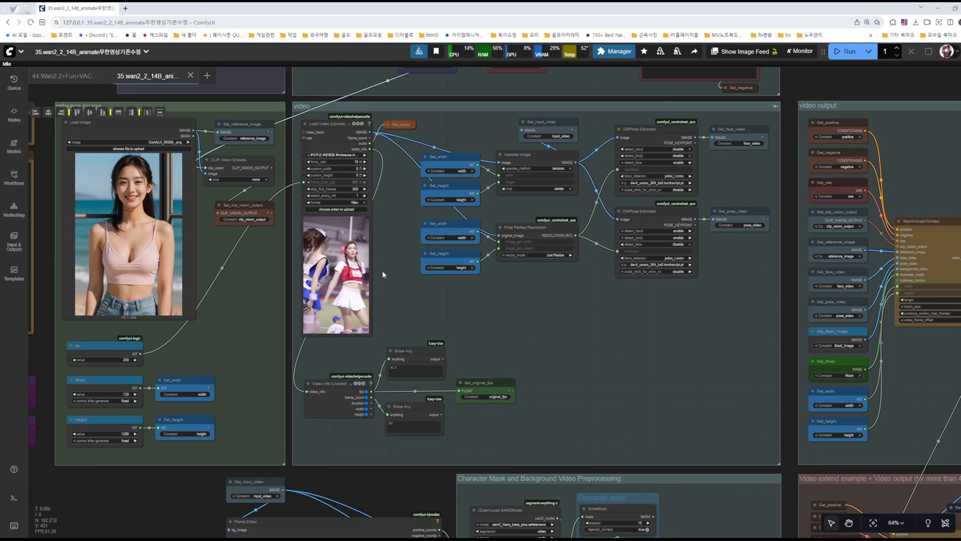
left_click_drag(586, 332, 714, 409)
left_click_drag(555, 364, 717, 412)
scroll(562, 352, "up", 9)
scroll(645, 394, "down", 8)
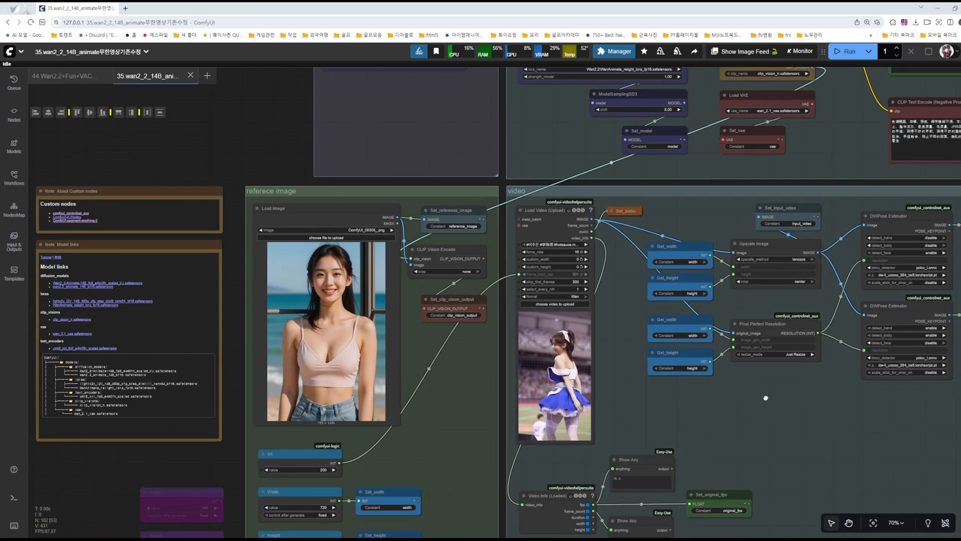
Step: Examine the bypassed frame-interpolation group and the neighbouring video extend group's Video Combine, Batch Images, KSampler and WanAnimateToVideo nodes up close
left_click_drag(800, 409, 183, 143)
left_click_drag(751, 294, 236, 62)
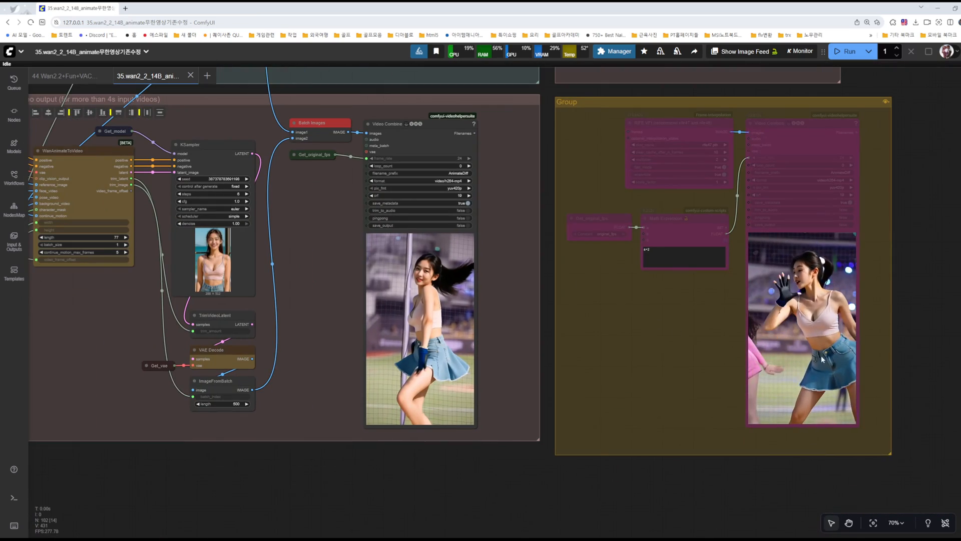
scroll(816, 295, "up", 4)
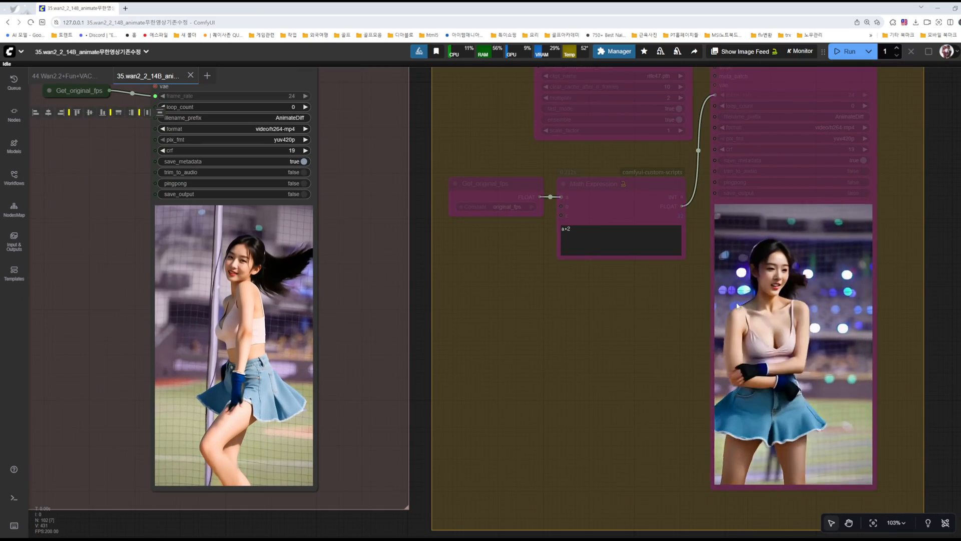
left_click_drag(480, 302, 677, 319)
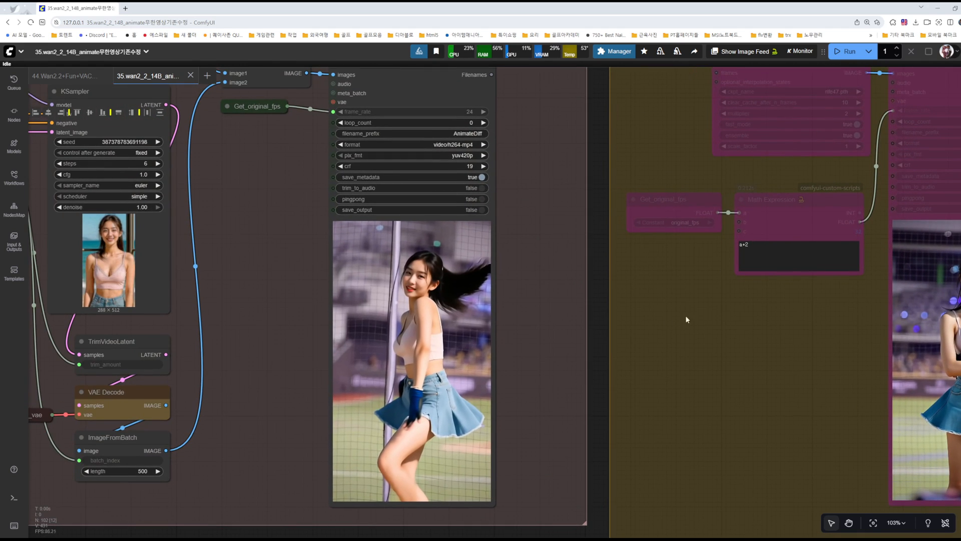
left_click_drag(415, 256, 535, 260)
left_click_drag(379, 266, 678, 308)
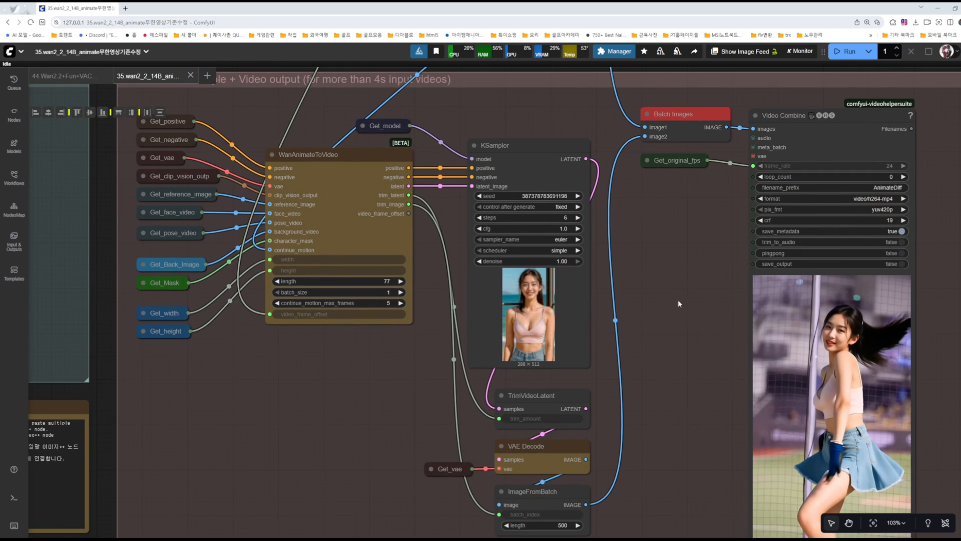
scroll(668, 268, "down", 5)
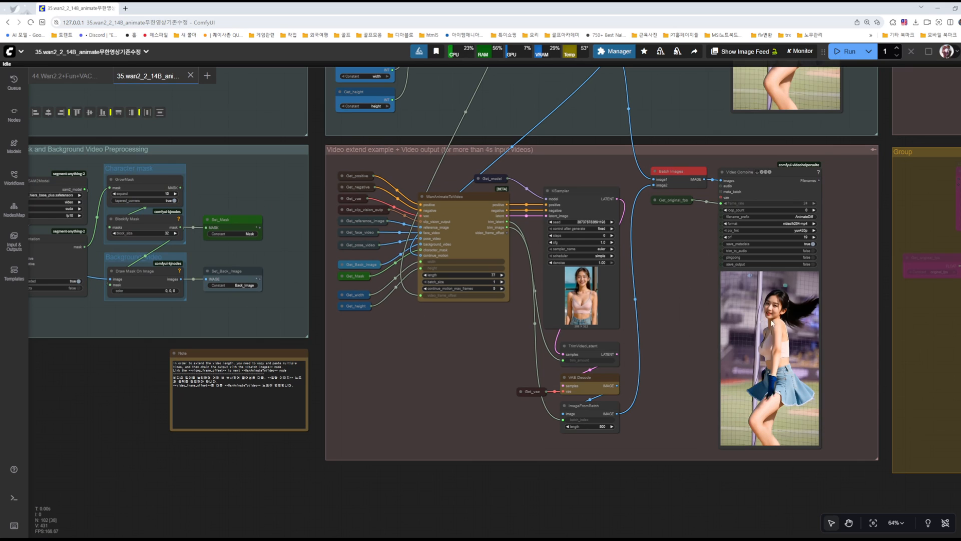
Step: Look over the character mask and background preprocessing, Points Editor and video groups, and return to the video extend group
left_click_drag(435, 110, 740, 308)
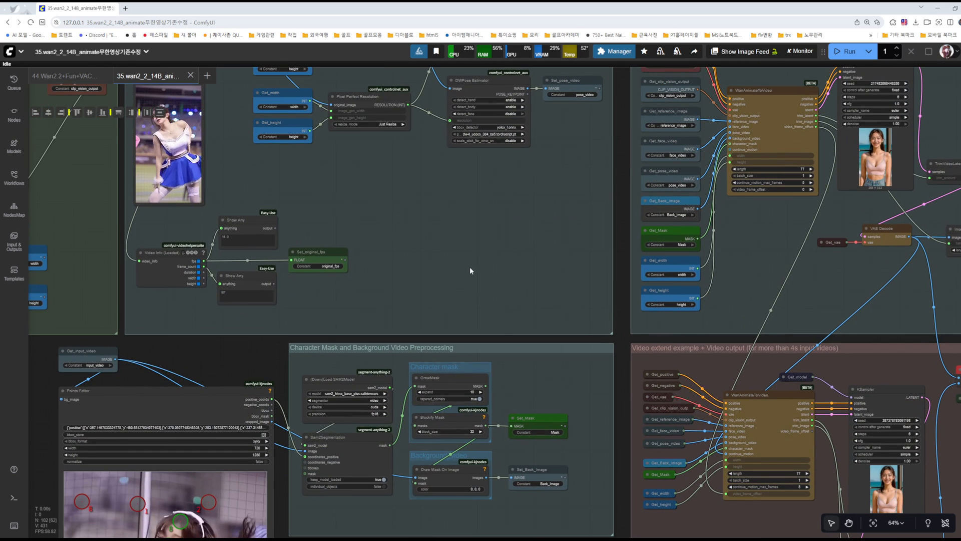
scroll(458, 258, "down", 3)
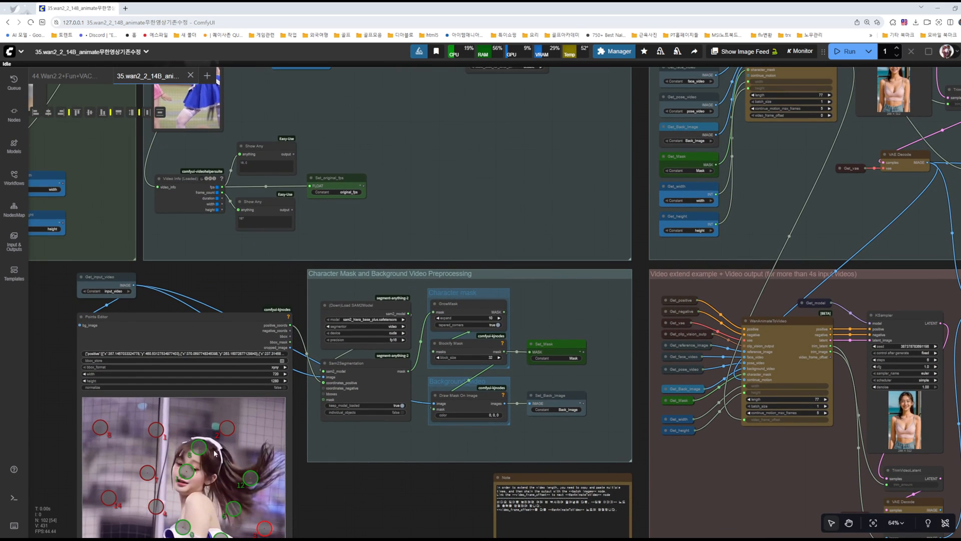
left_click_drag(413, 171, 513, 330)
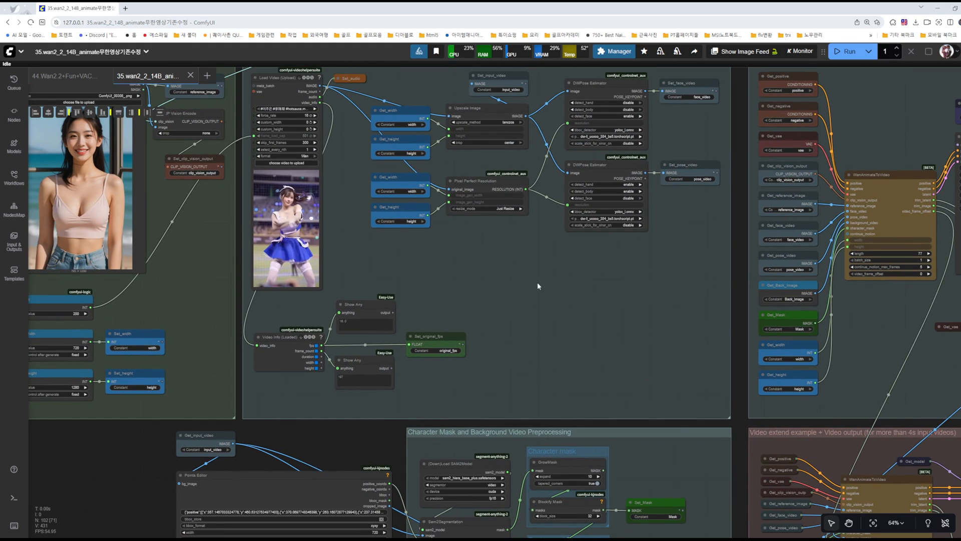
left_click_drag(525, 279, 82, 181)
left_click_drag(604, 270, 341, 158)
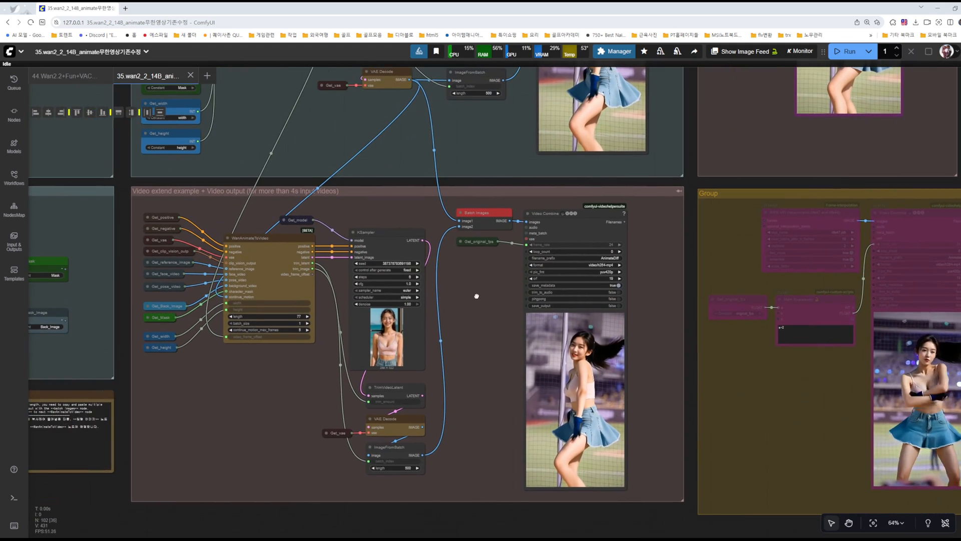
left_click_drag(408, 328, 475, 296)
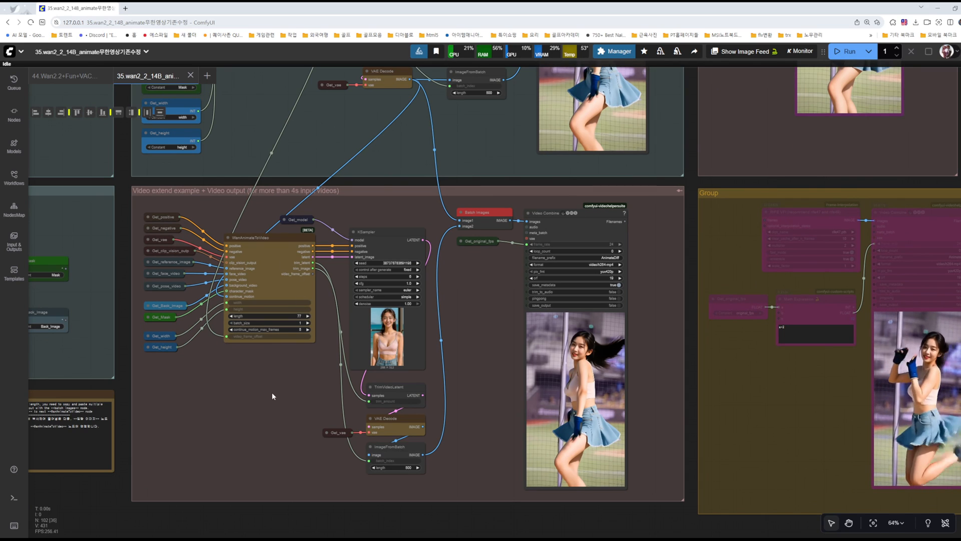
Step: Inspect how the video output group's nodes connect to the video extend group below it
left_click_drag(271, 392, 299, 380)
left_click_drag(316, 139, 362, 240)
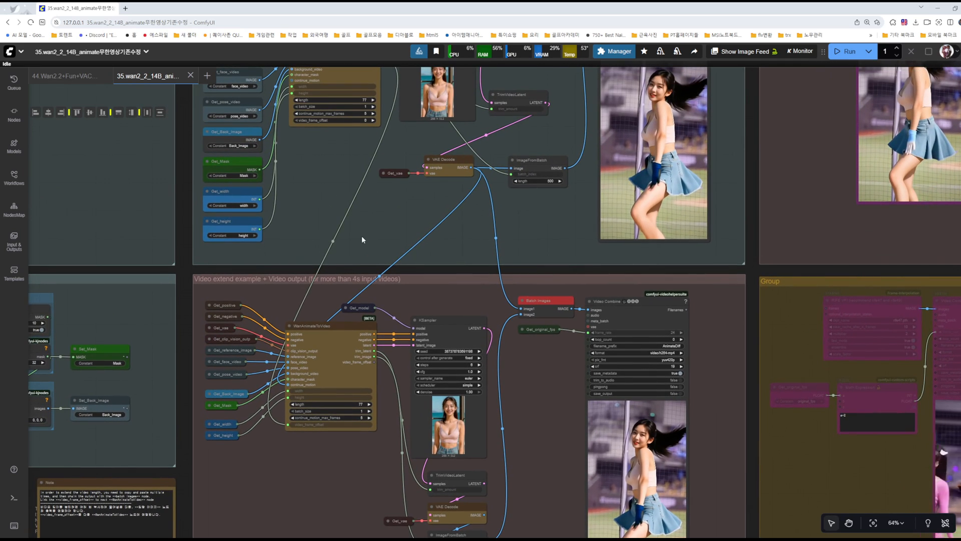
scroll(548, 395, "down", 4)
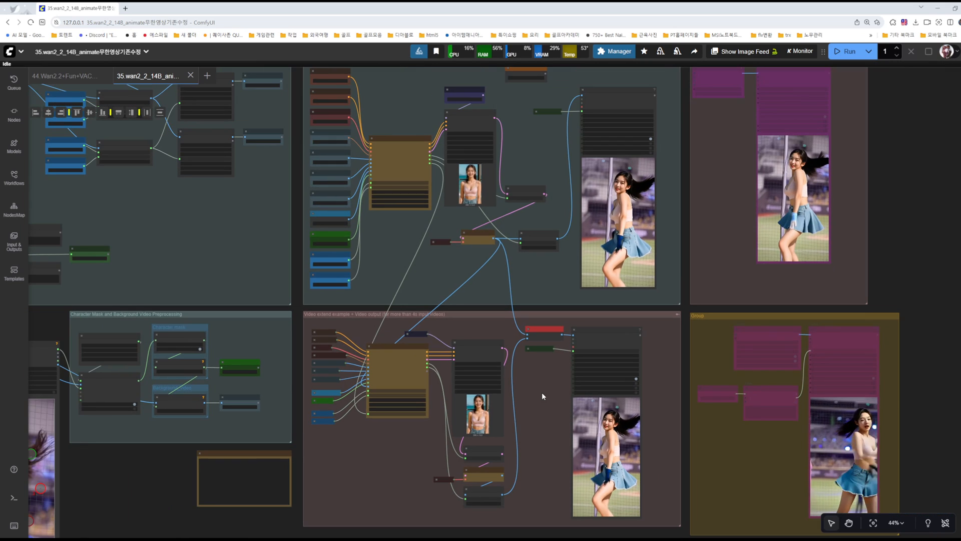
left_click_drag(542, 391, 540, 326)
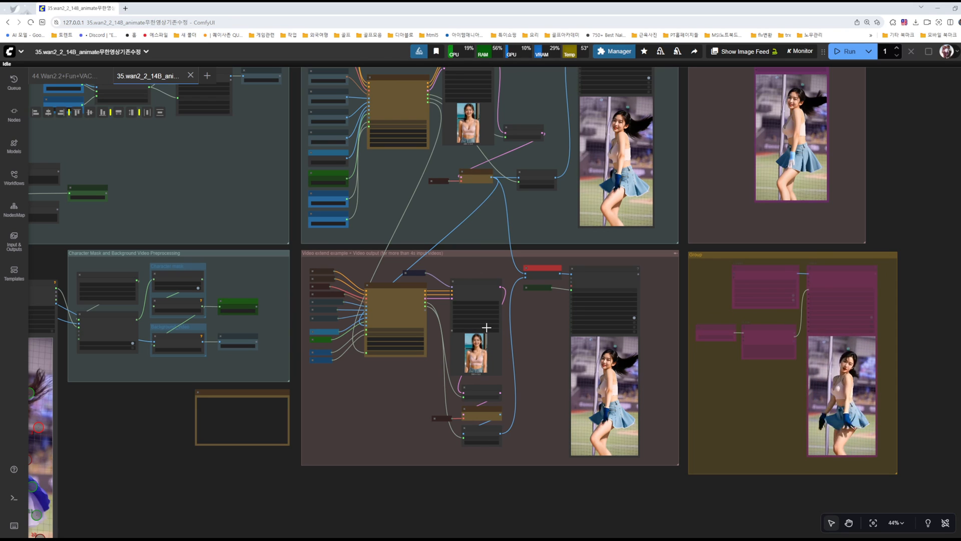
scroll(474, 327, "up", 6)
scroll(535, 324, "down", 4)
left_click_drag(542, 202, 530, 340)
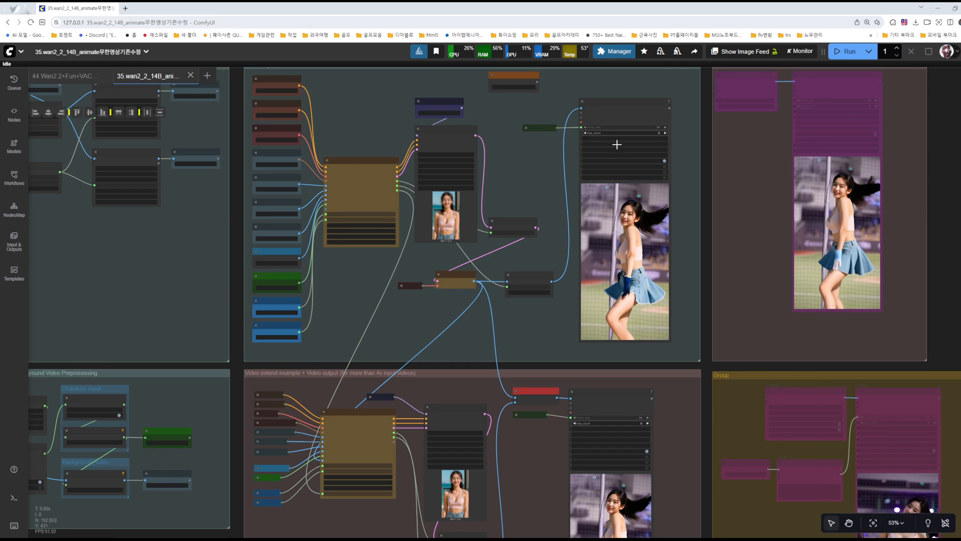
Step: Check the layout around the video extend and yellow interpolation groups, and examine their Video Combine previews and node connections up close
left_click_drag(568, 285, 485, 59)
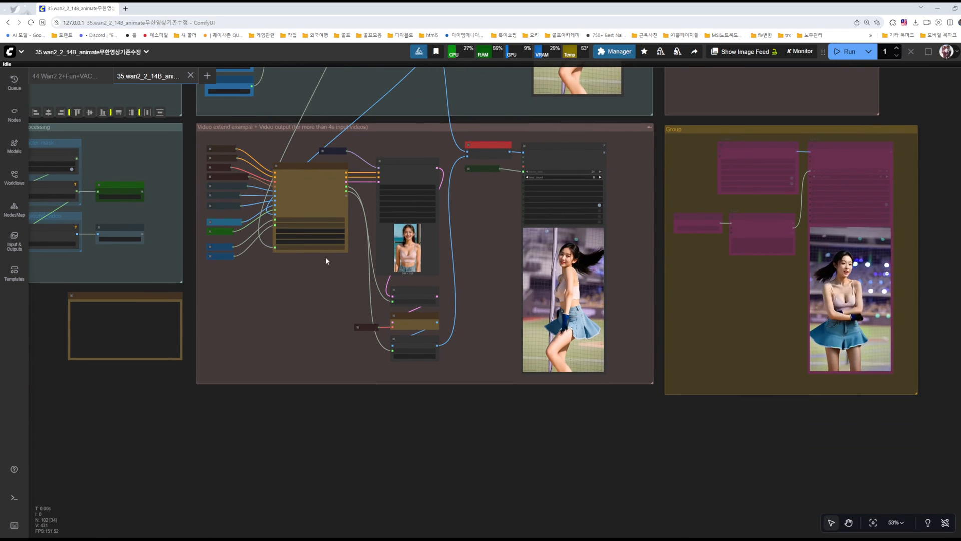
left_click_drag(463, 405, 500, 212)
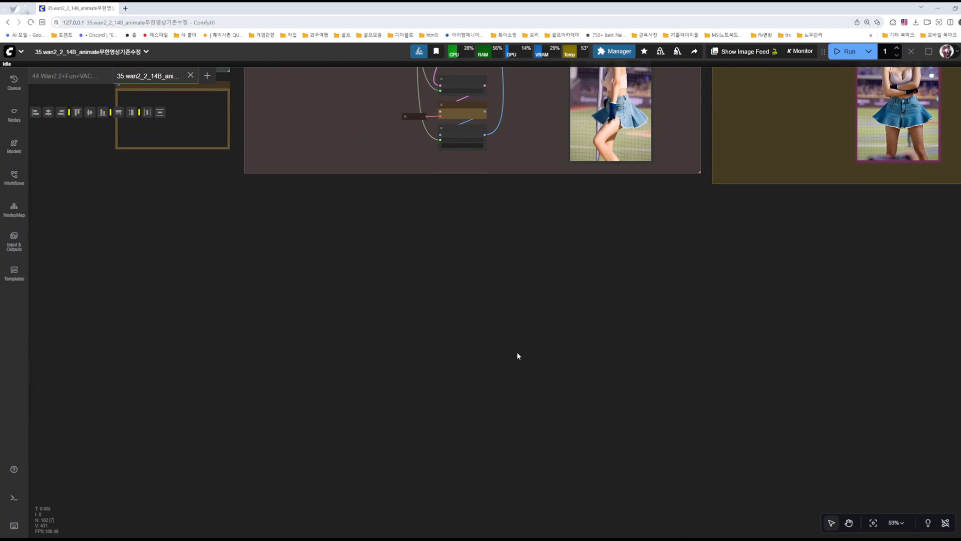
left_click_drag(537, 270, 514, 442)
mouse_move(514, 257)
left_mouse_down()
mouse_move(505, 459)
mouse_move(527, 255)
left_mouse_up()
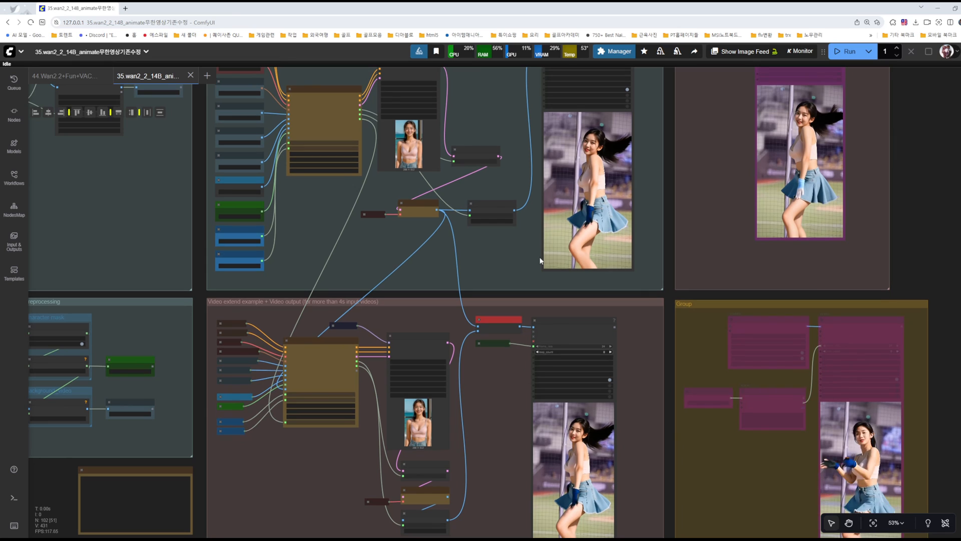
left_click_drag(657, 403, 589, 275)
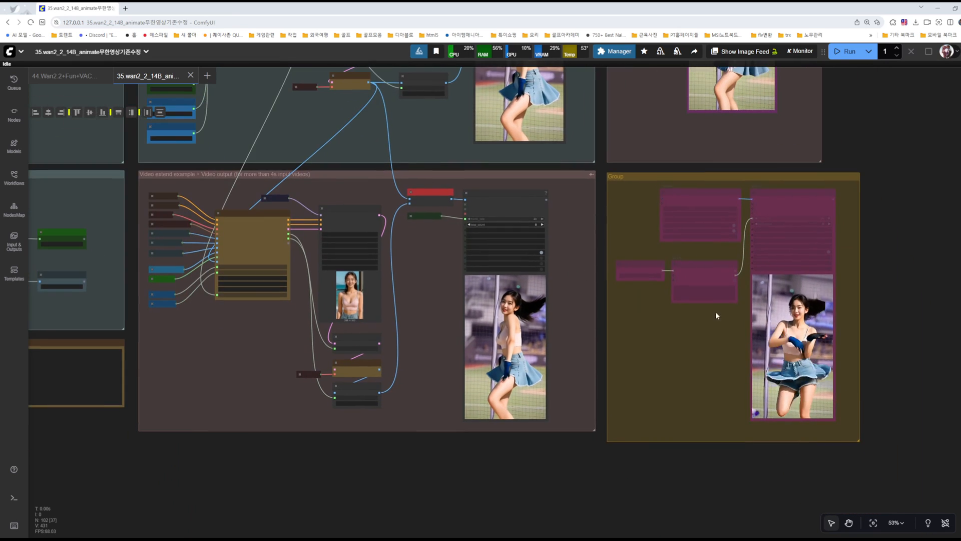
scroll(814, 328, "up", 5)
left_click_drag(419, 286, 520, 284)
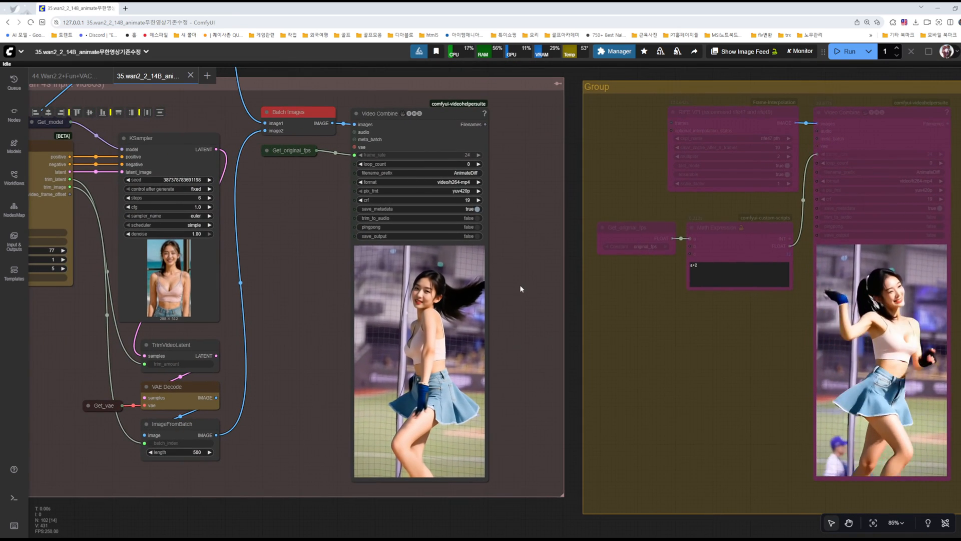
left_click_drag(306, 155, 443, 231)
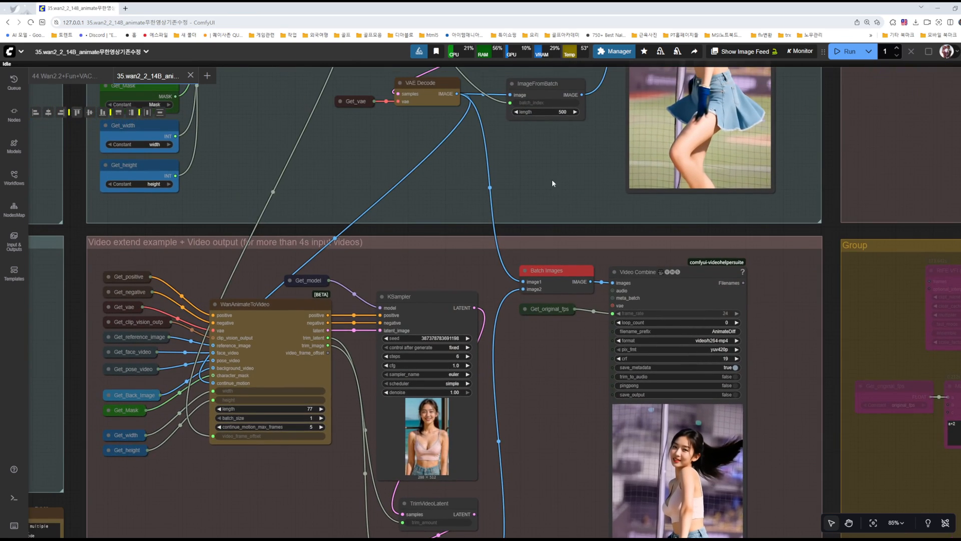